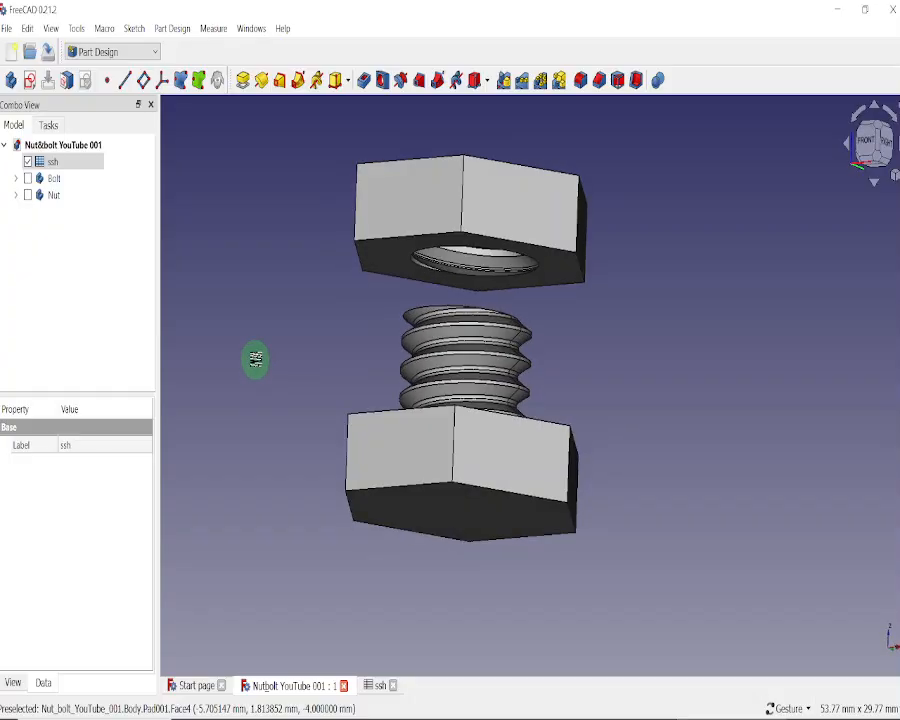
Step: Set the bolt's nominal diameter to 6 mm in cell A3 of the ssh spreadsheet
left_click(378, 685)
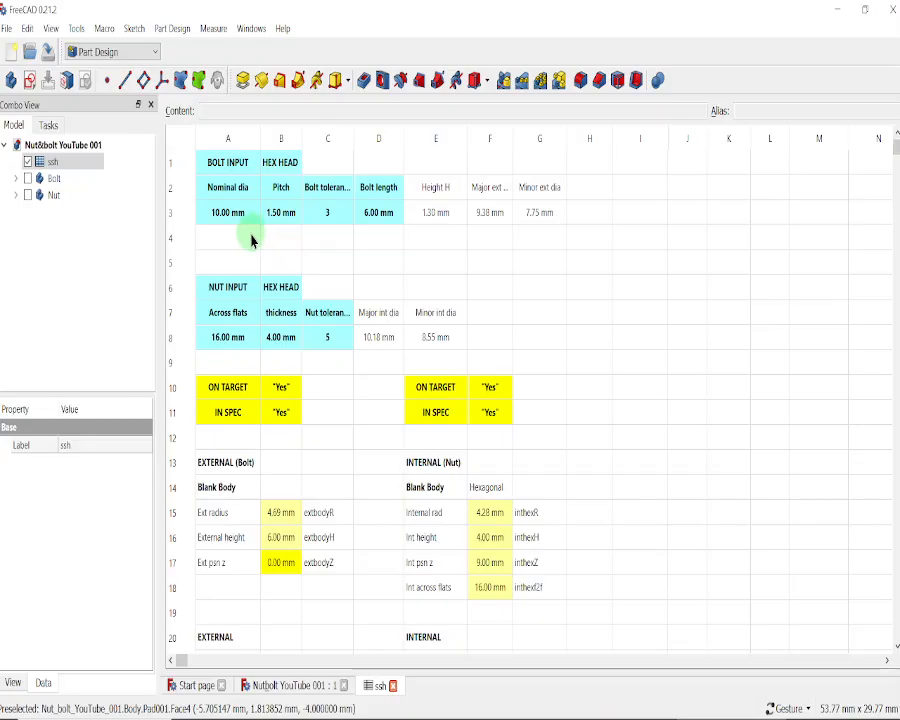
left_click(228, 212)
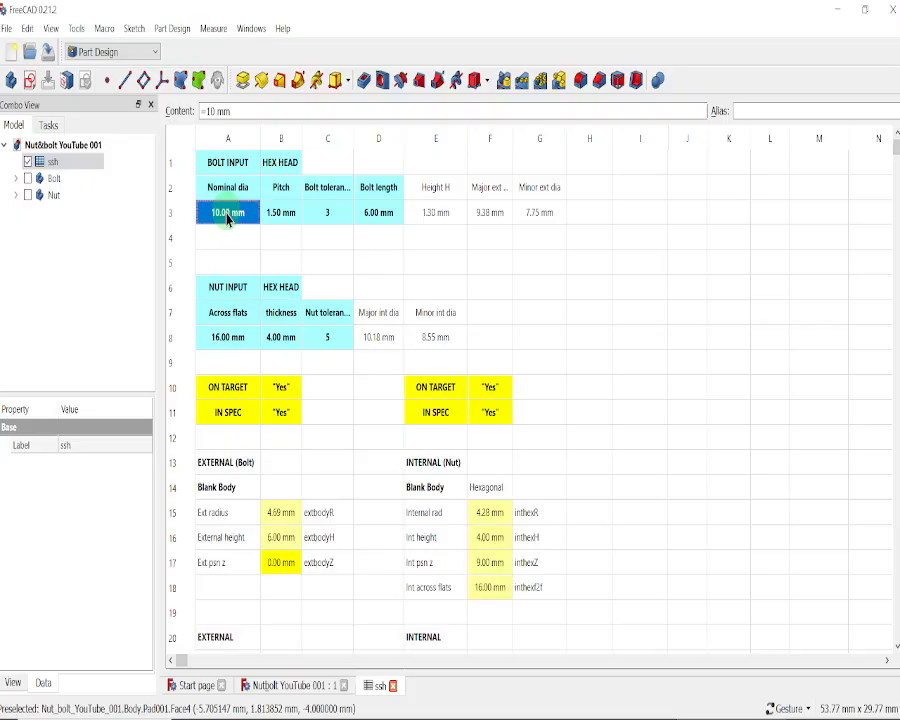
left_click(215, 110)
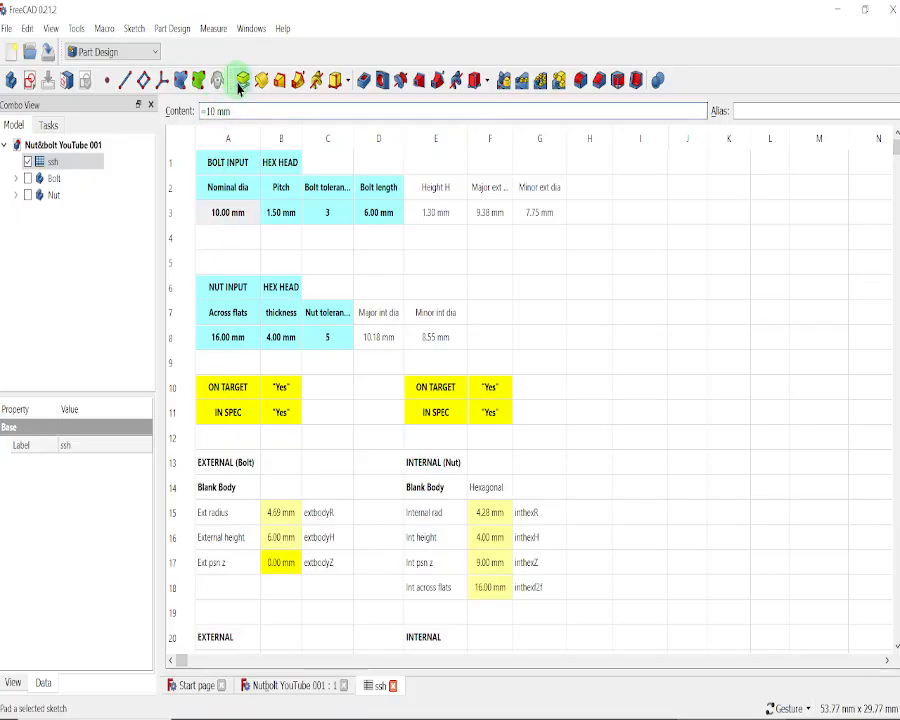
key("BackSpace")
key("BackSpace")
type("6")
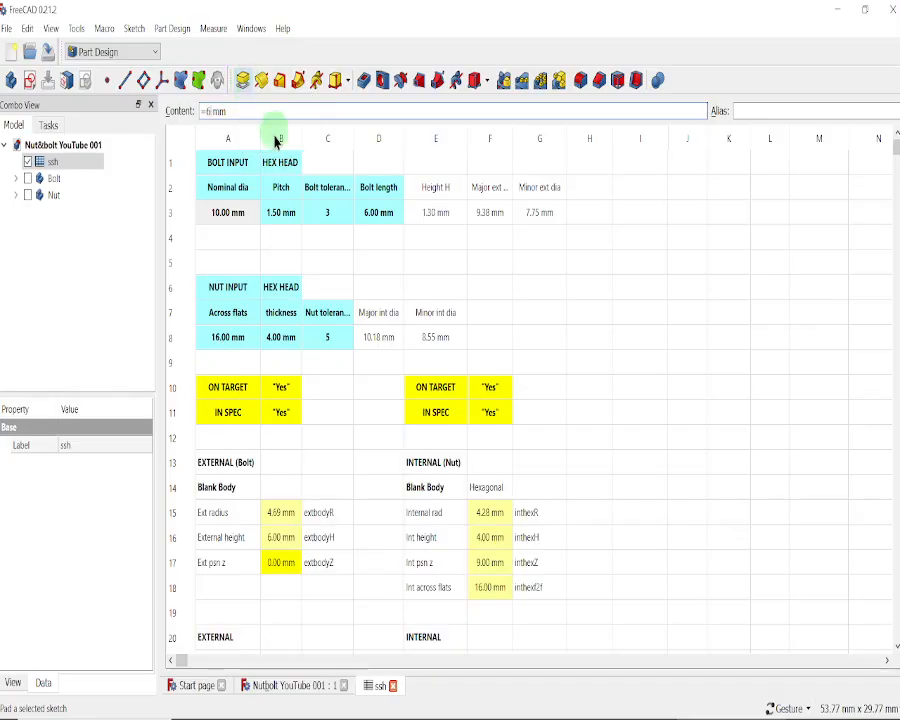
key("Return")
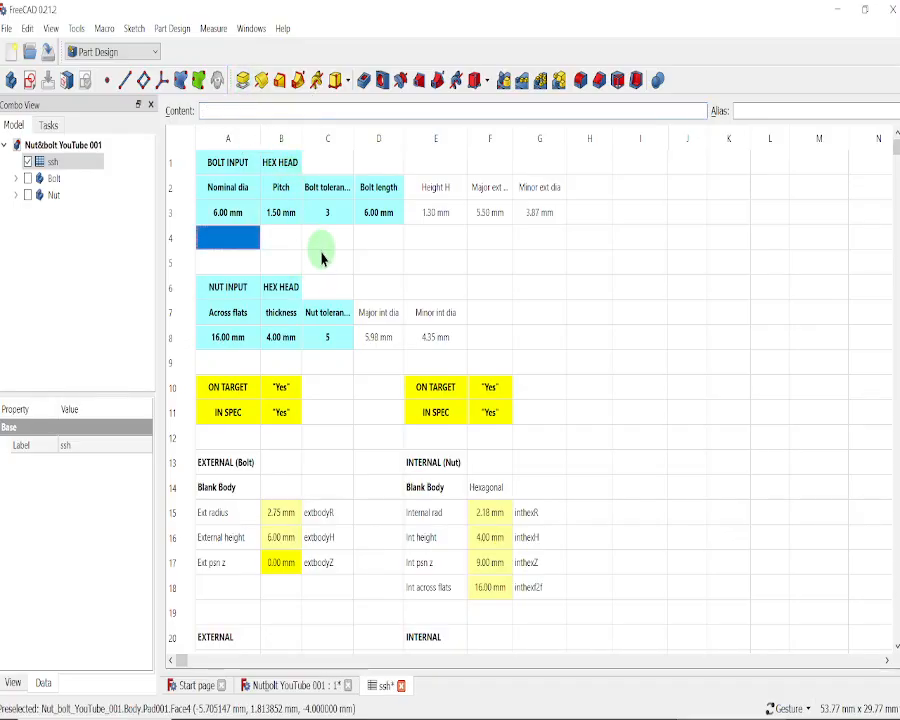
Step: Set the bolt's thread pitch in cell B3 to 1 mm
left_click(283, 215)
left_click(217, 110)
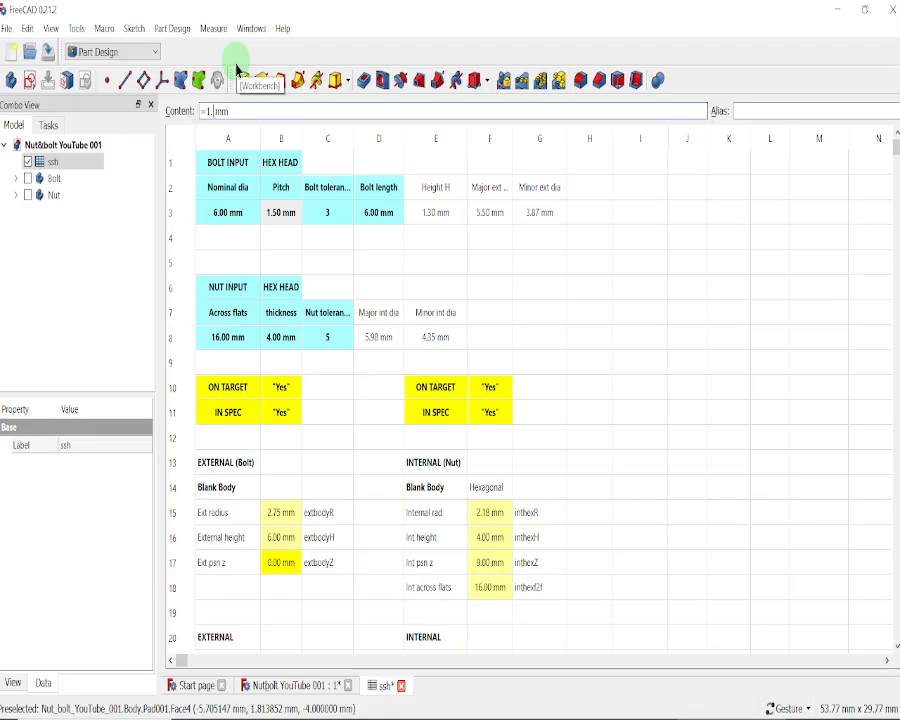
key("BackSpace")
key("BackSpace")
key("Return")
Step: Set the bolt length in cell D3 to 8 mm
left_click(378, 213)
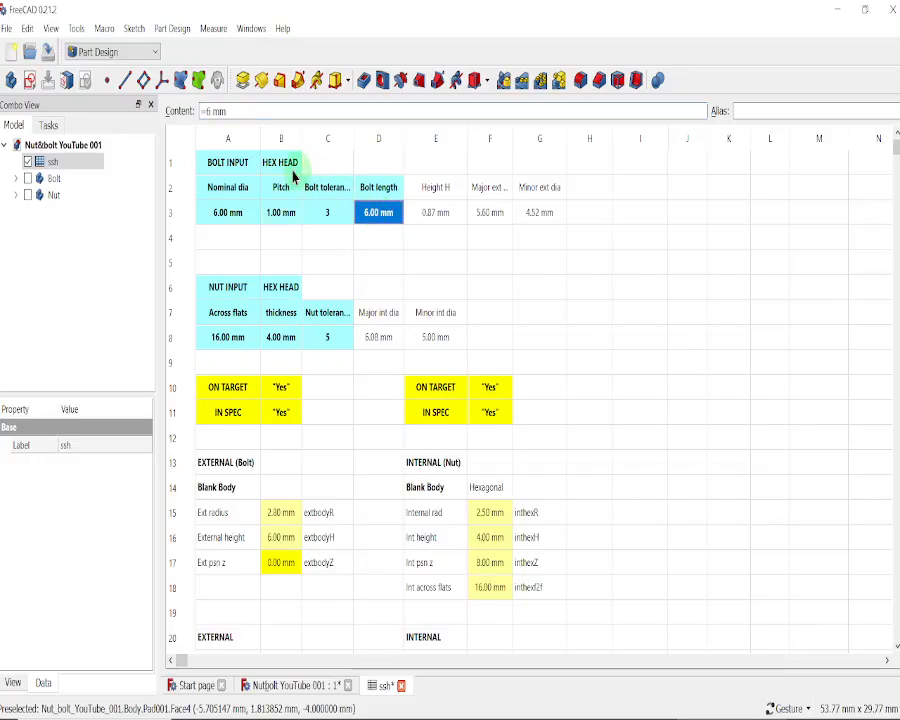
left_click(213, 111)
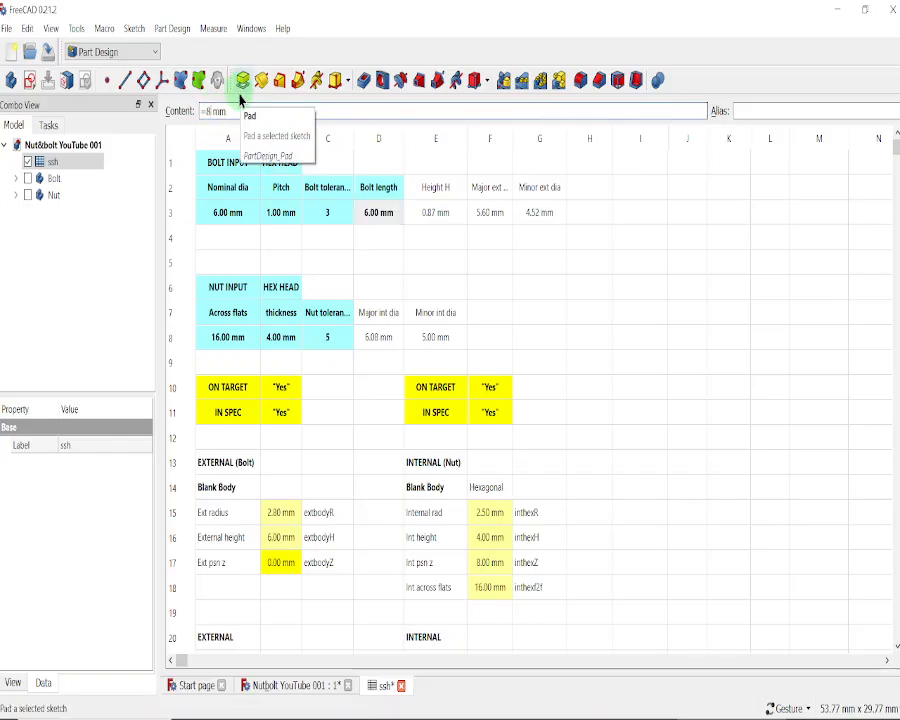
key("BackSpace")
type("8")
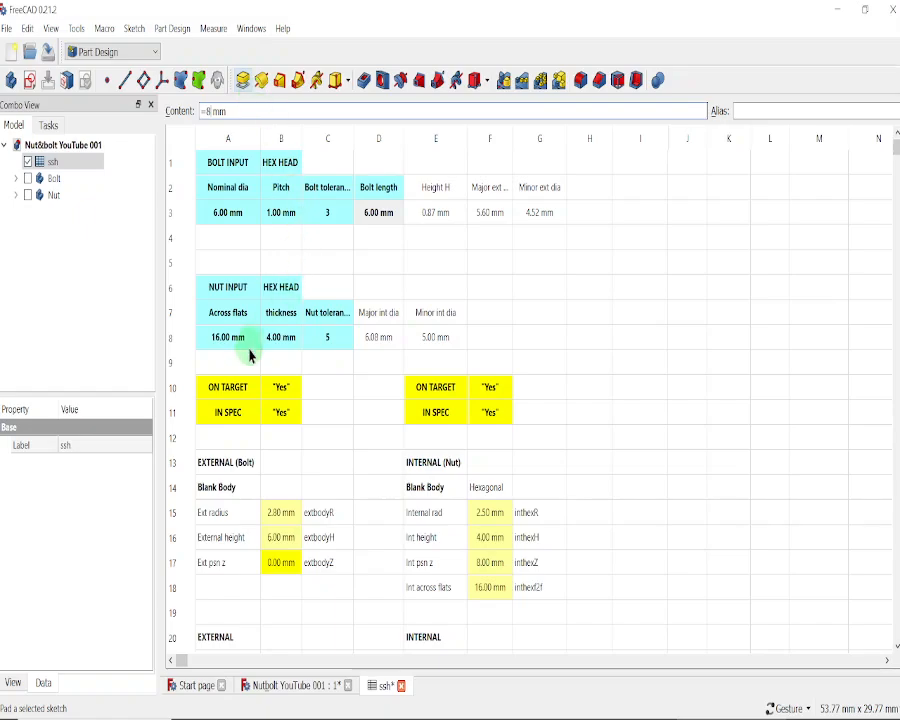
key("Return")
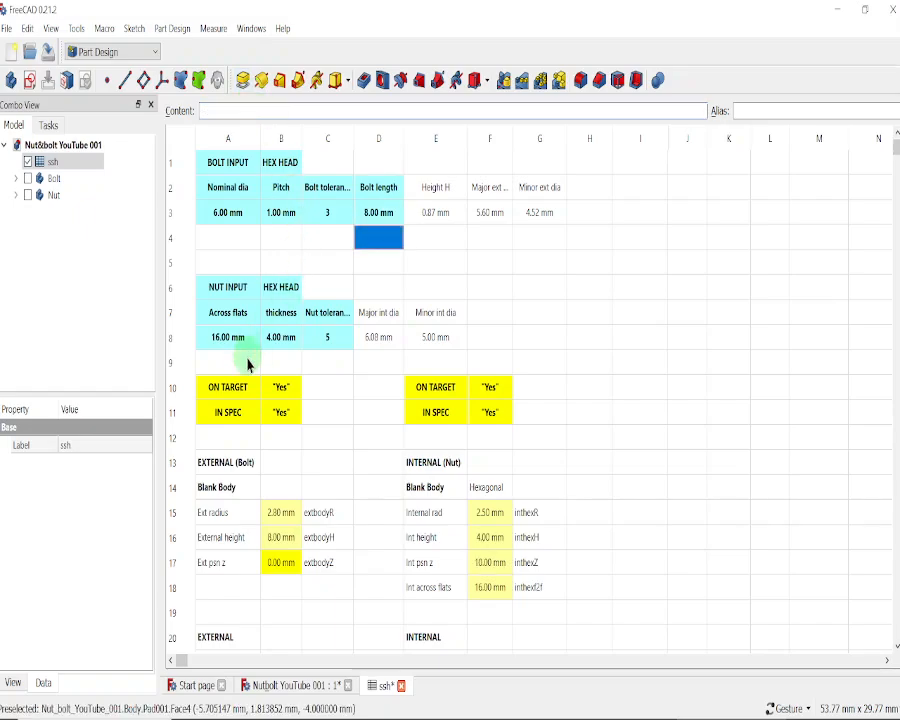
Step: Set the hex head thickness in cell B8 of the nut inputs to 3 mm
left_click(279, 345)
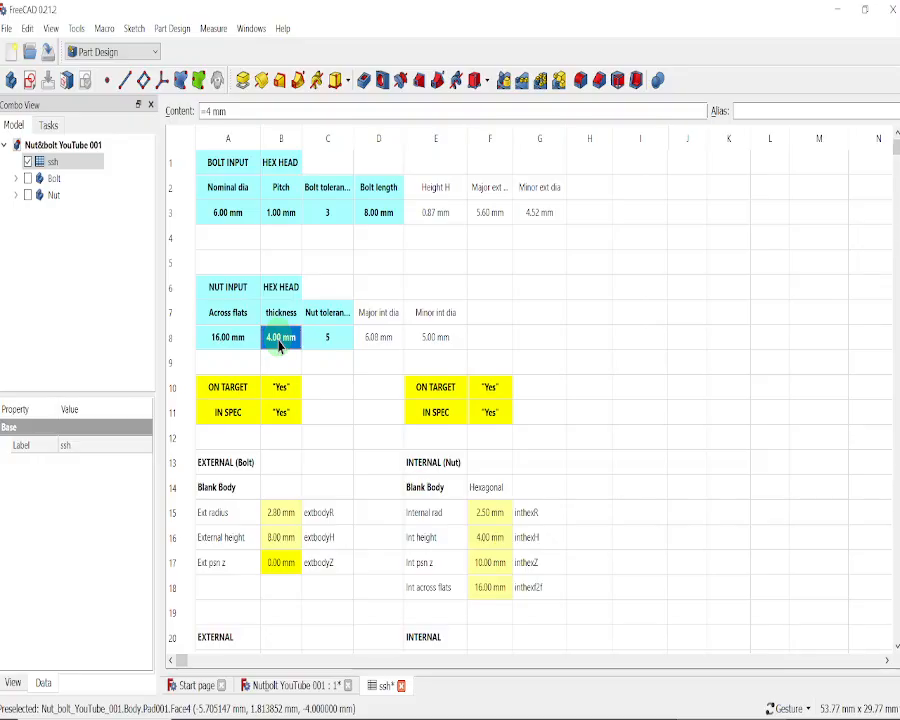
left_click(211, 112)
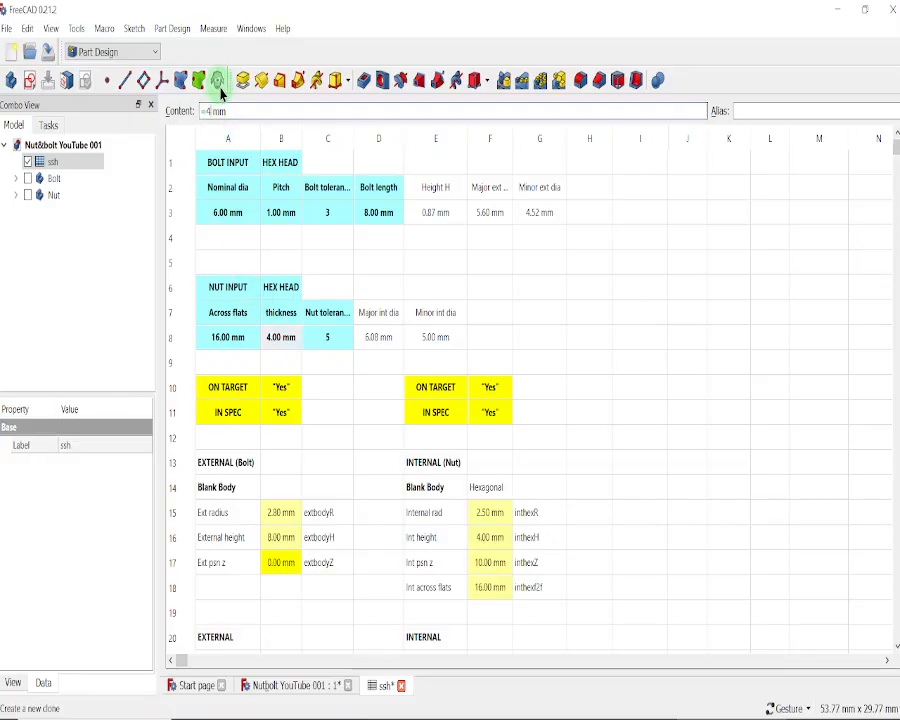
key("BackSpace")
type("3")
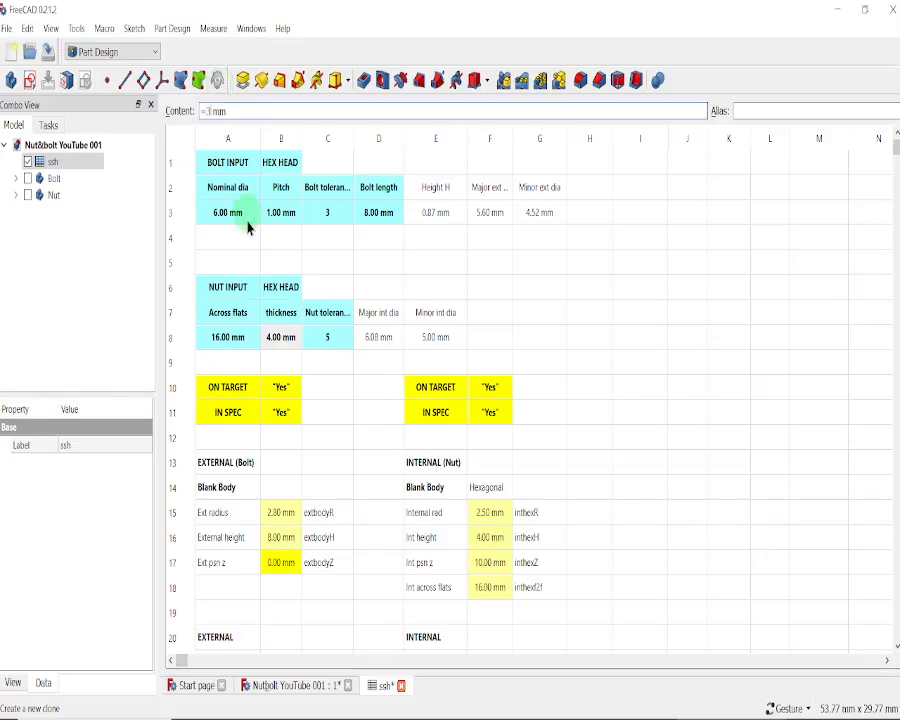
key("Return")
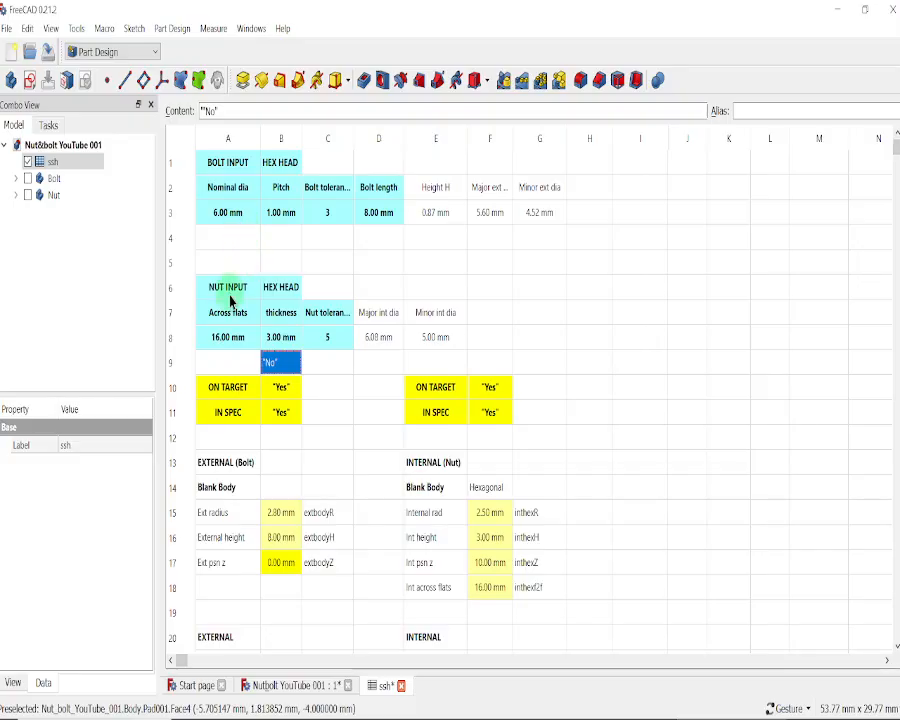
Step: Set the nut's across-flats distance in cell A8 to 10 mm and inspect the nut and bolt in the 3D view
left_click(232, 334)
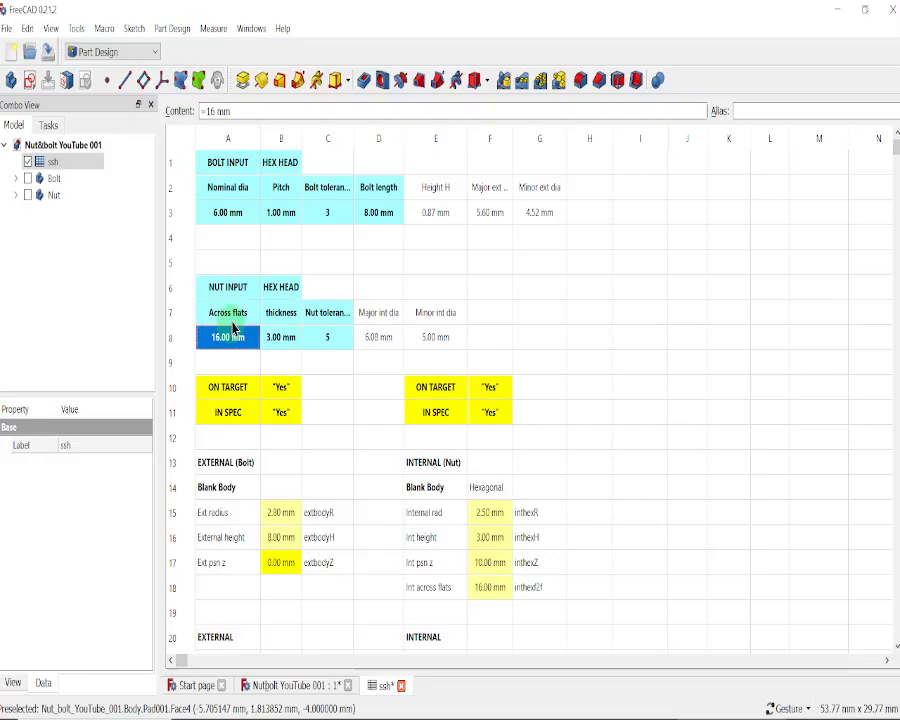
left_click(217, 111)
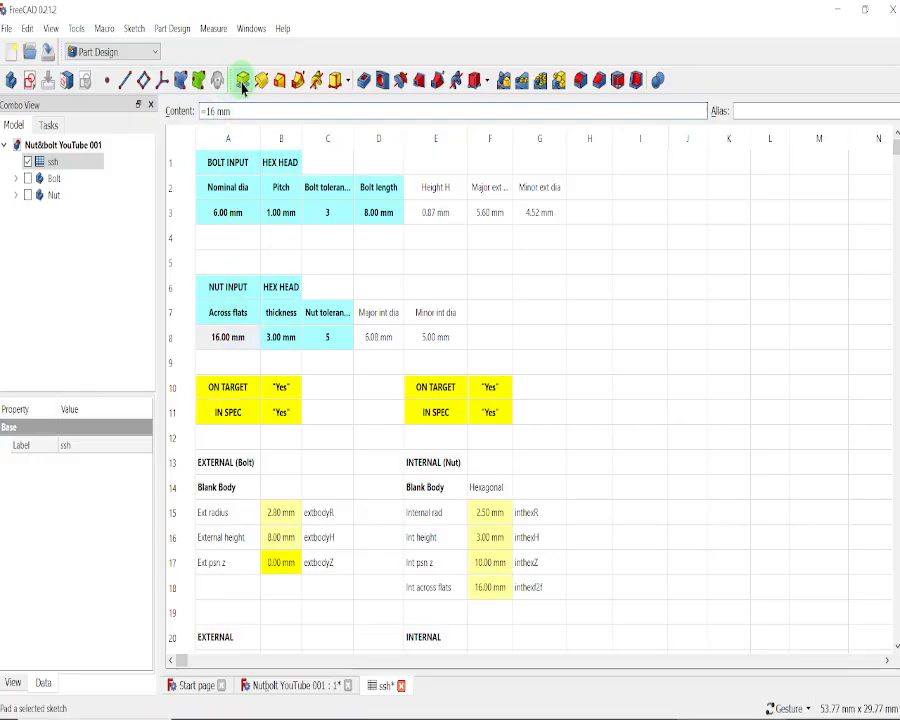
key("BackSpace")
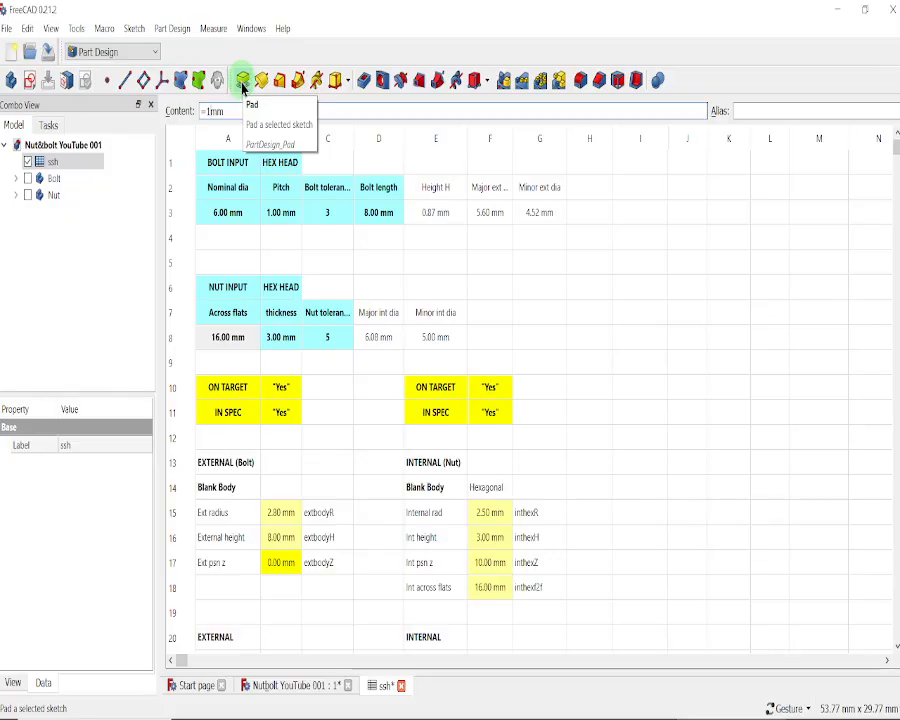
type("0")
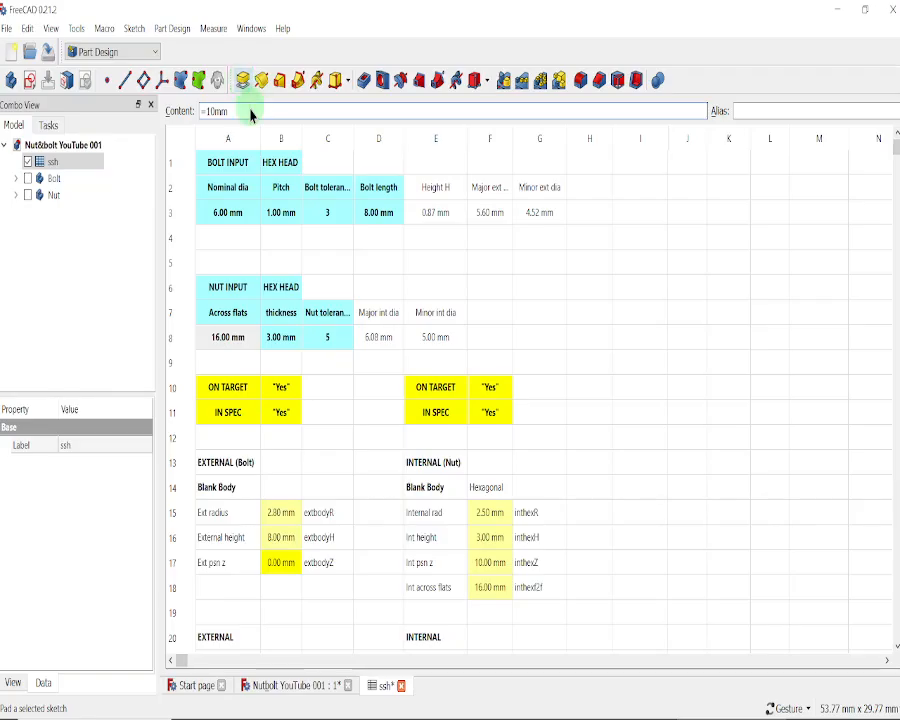
key("Return")
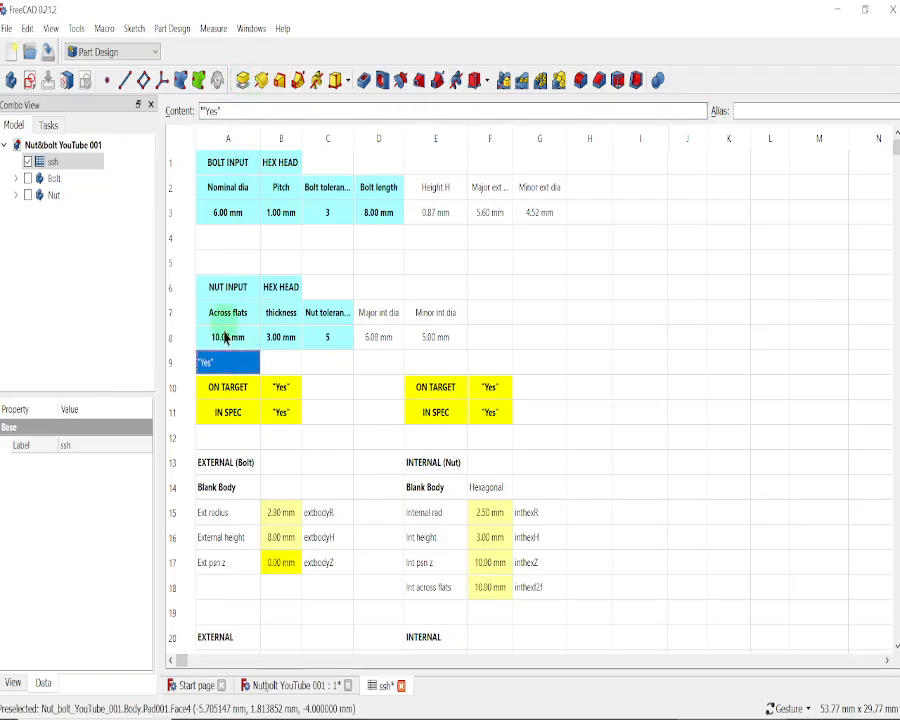
left_click(280, 686)
left_click_drag(538, 472, 581, 293)
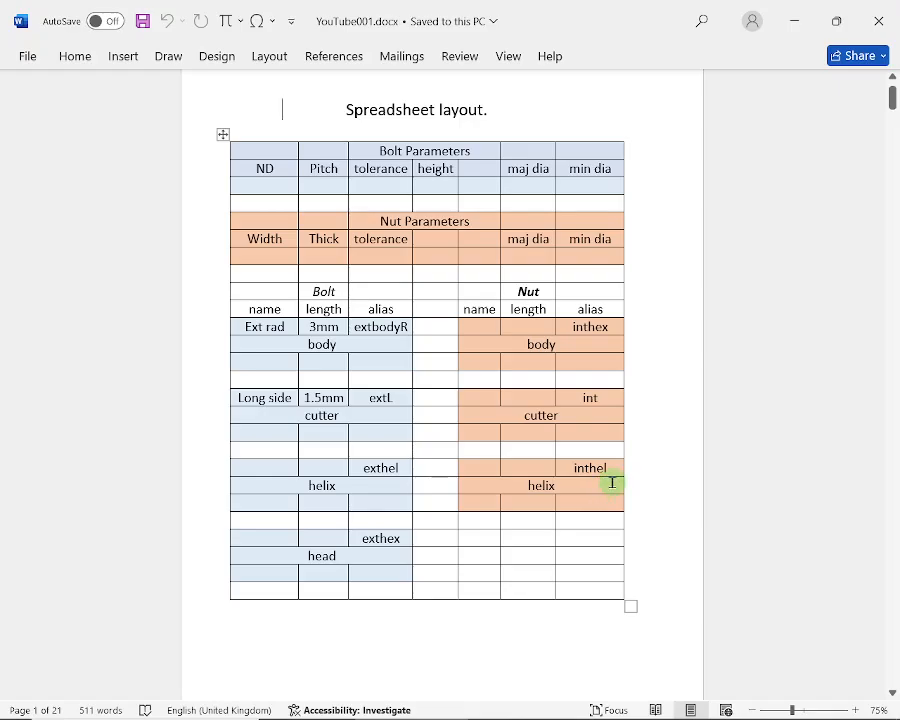
Step: Read through YouTube001.docx in Word, covering the spreadsheet layout, given dimensions and cell assignments, ISO thread profile and fundamental triangle
scroll(603, 481, "down", 10)
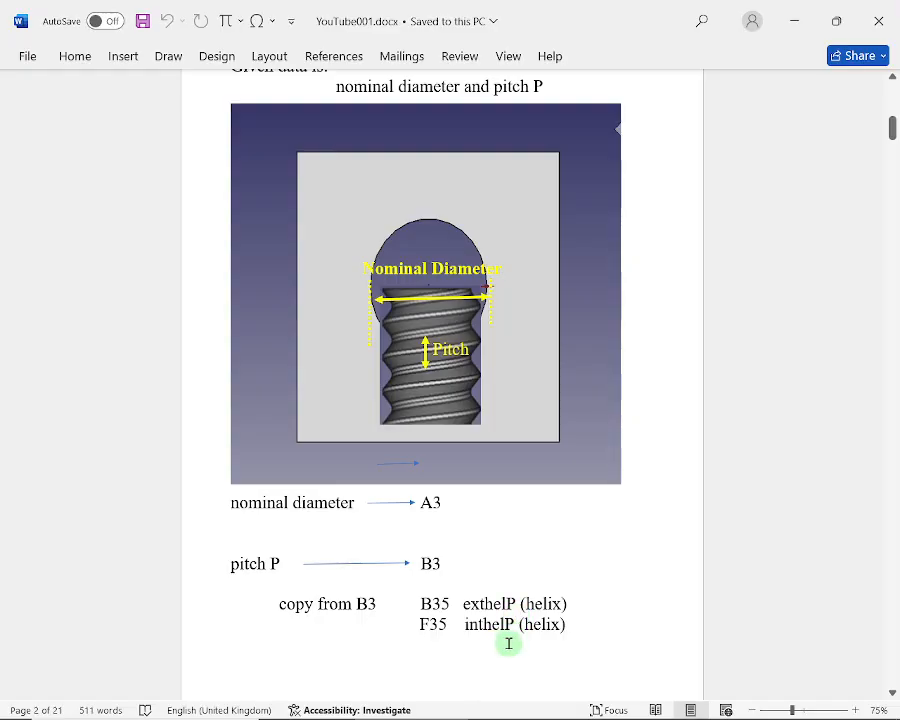
scroll(510, 560, "down", 10)
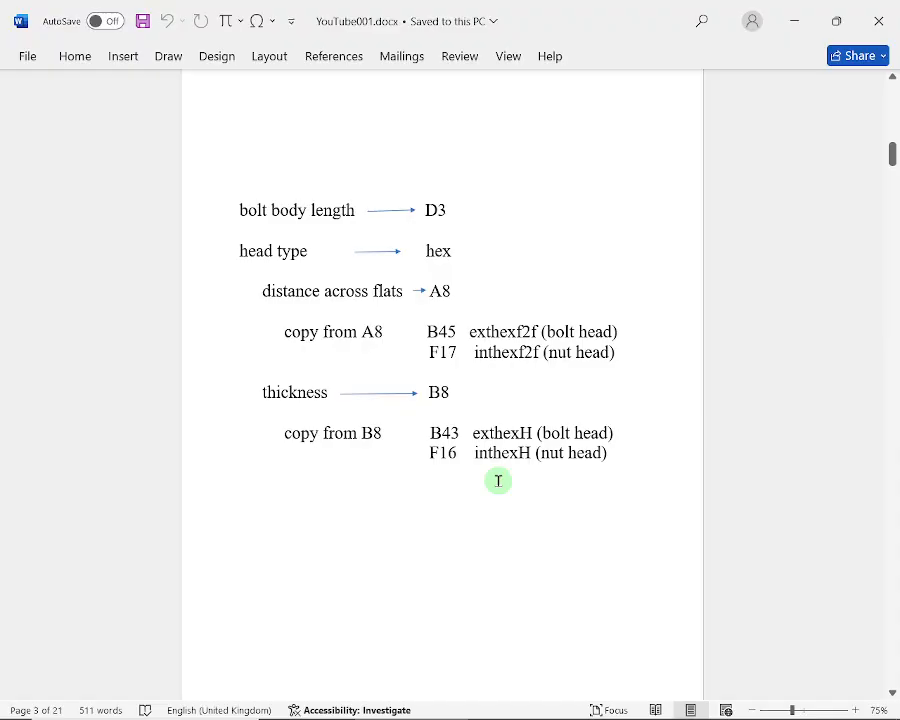
scroll(485, 460, "down", 10)
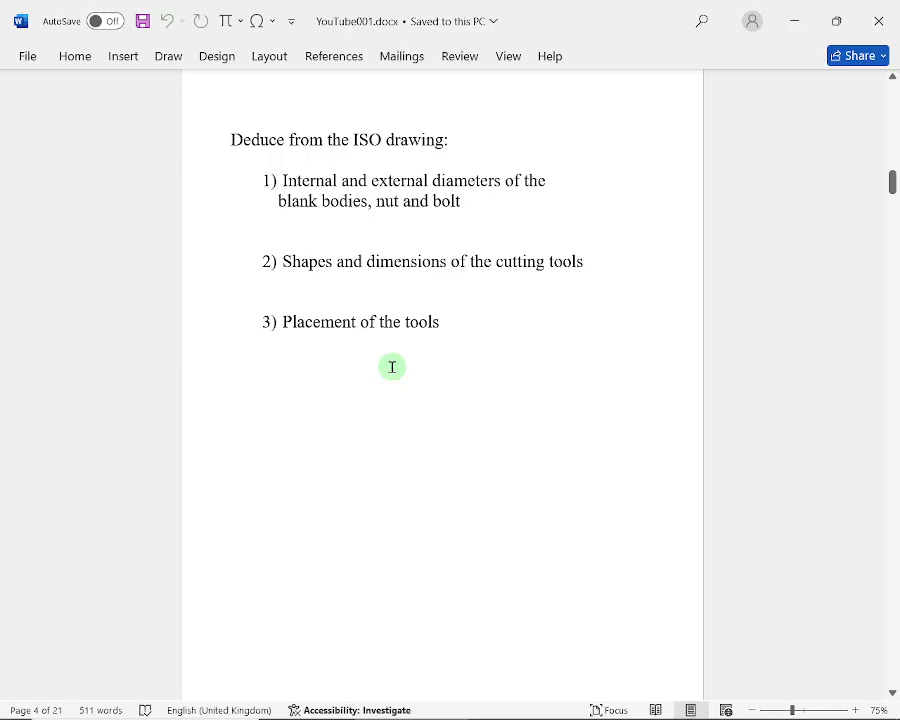
scroll(436, 588, "down", 10)
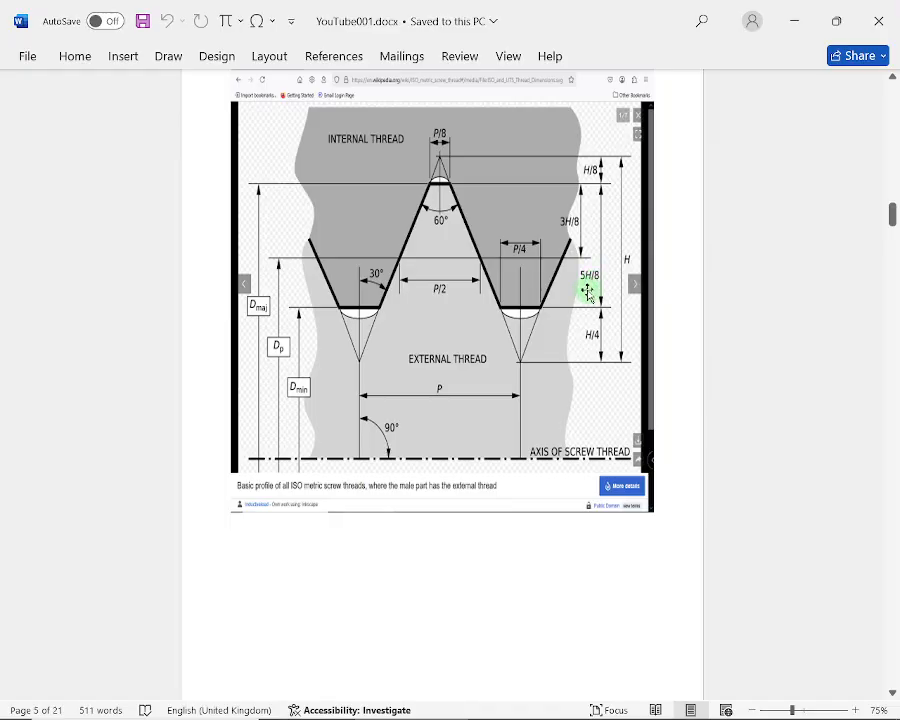
scroll(456, 428, "down", 10)
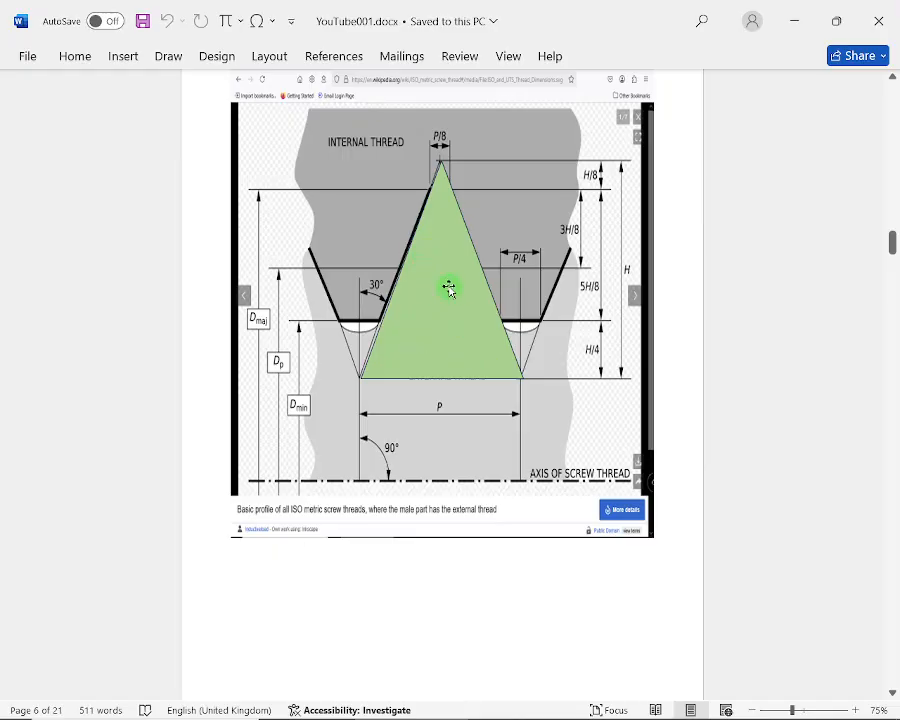
scroll(561, 302, "down", 8)
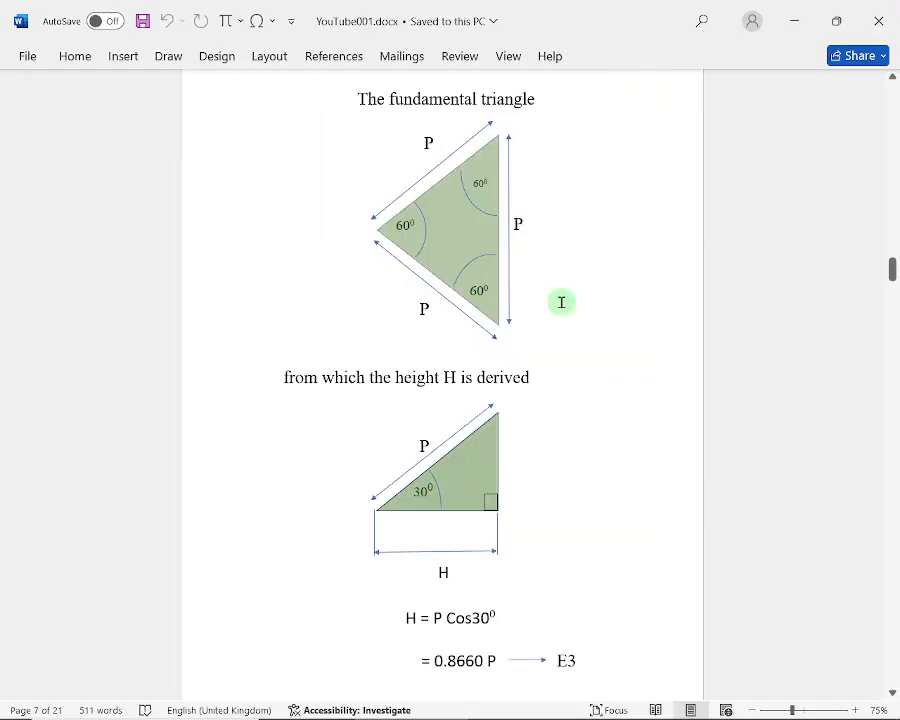
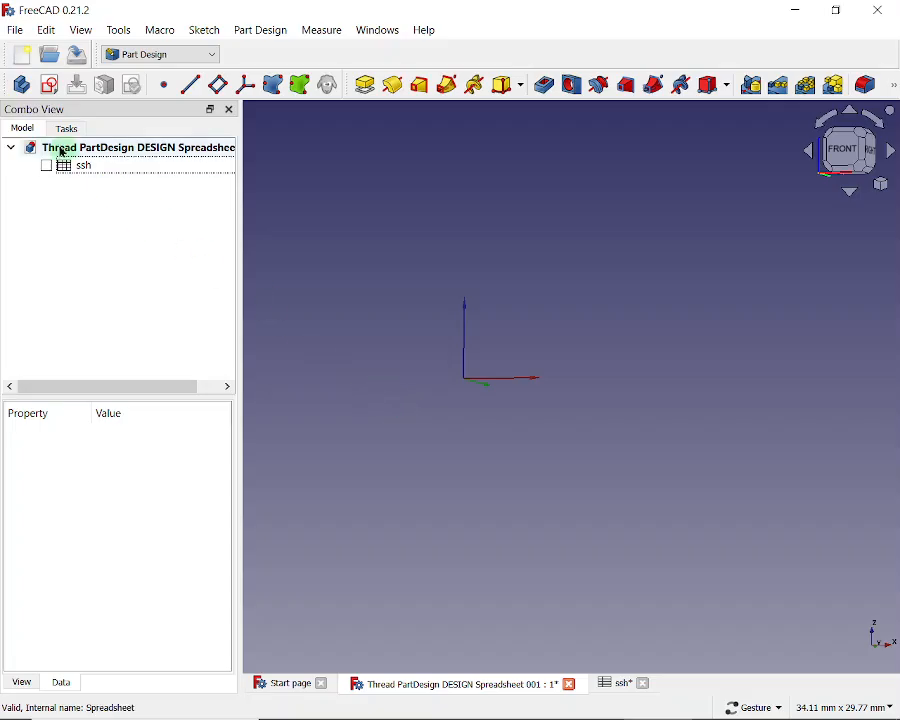
Step: Create a new body in the FreeCAD thread design document and start a sketch on its XY plane
left_click(22, 89)
left_click(49, 85)
left_click(75, 238)
left_click(95, 168)
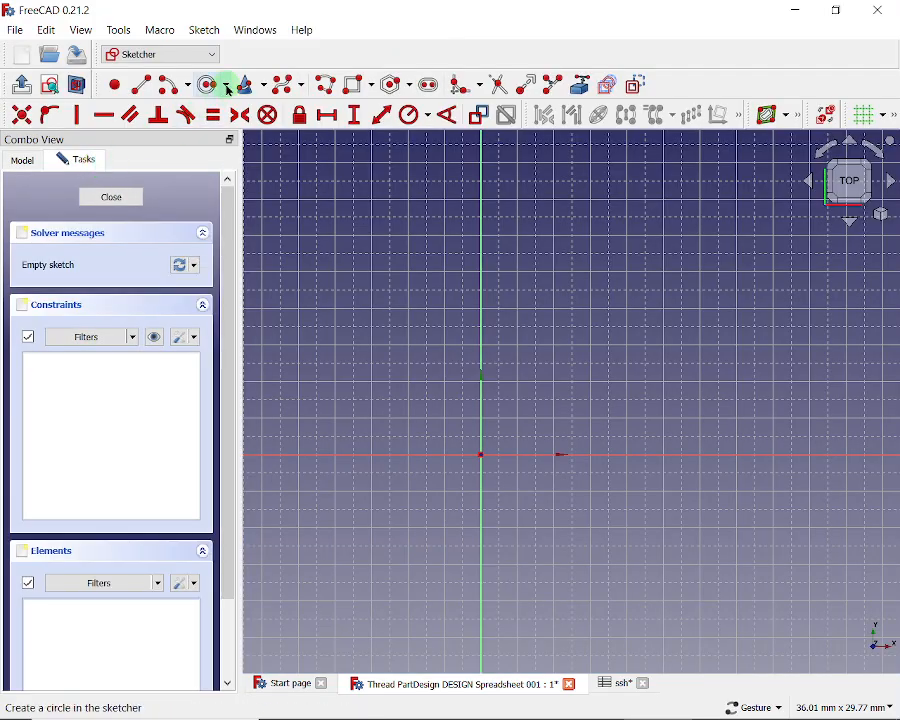
Step: Sketch a circle with a radius of about 5.36 mm centred on the origin
left_click(228, 89)
left_click(232, 110)
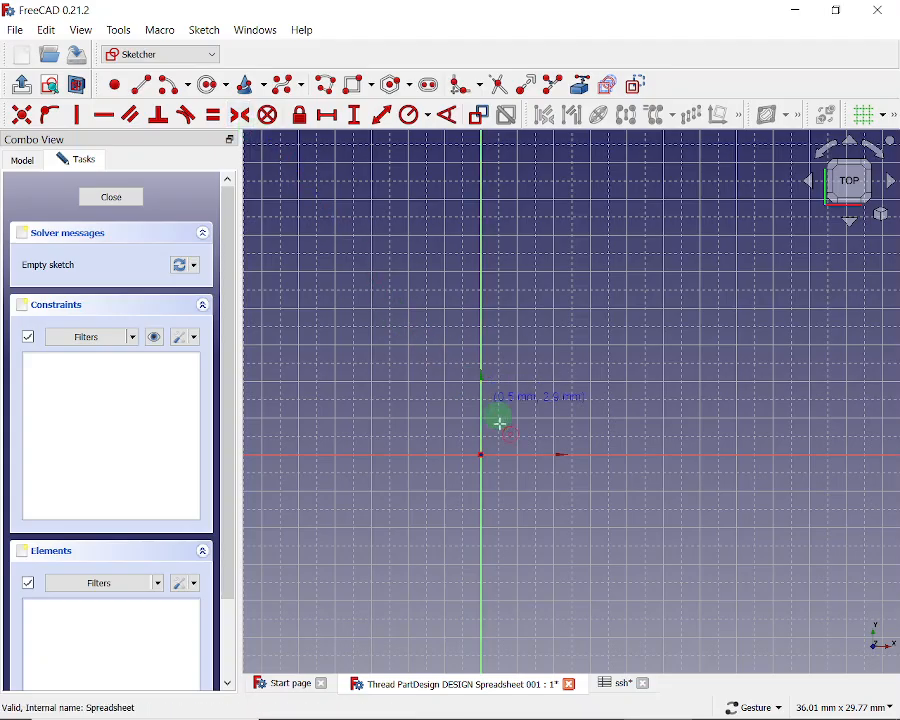
left_click(481, 455)
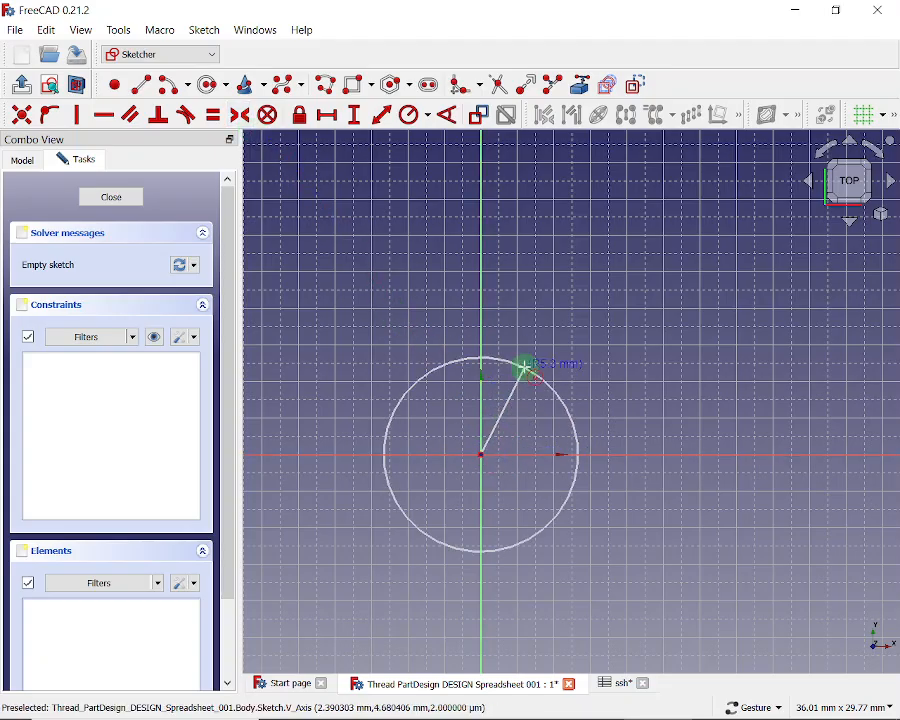
left_click(524, 369)
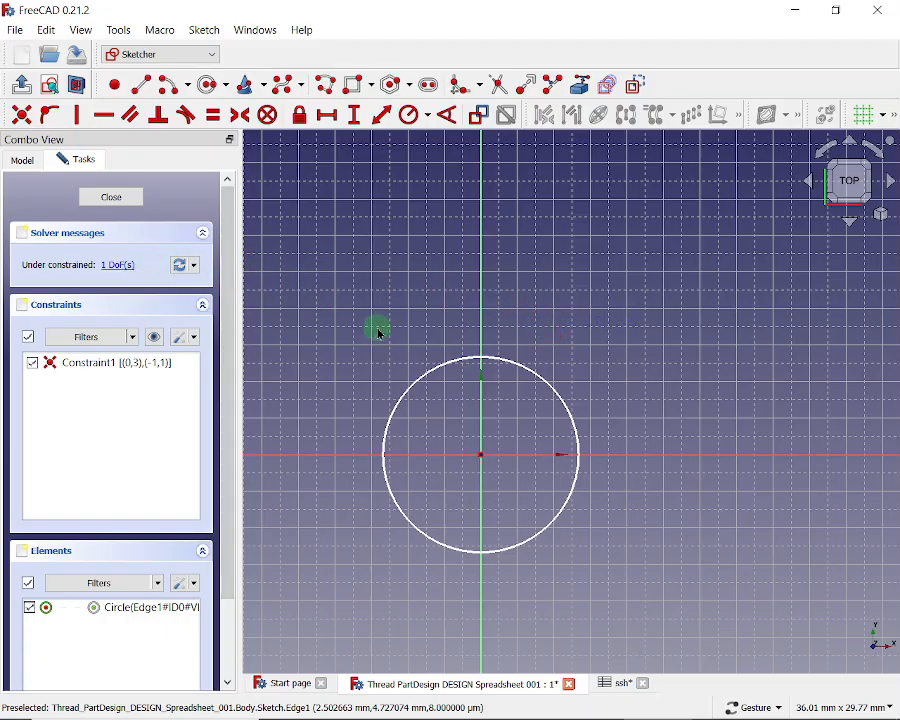
Step: Constrain the circle's radius with the expression <<ssh>>.extbodyR and close the sketch
left_click(533, 374)
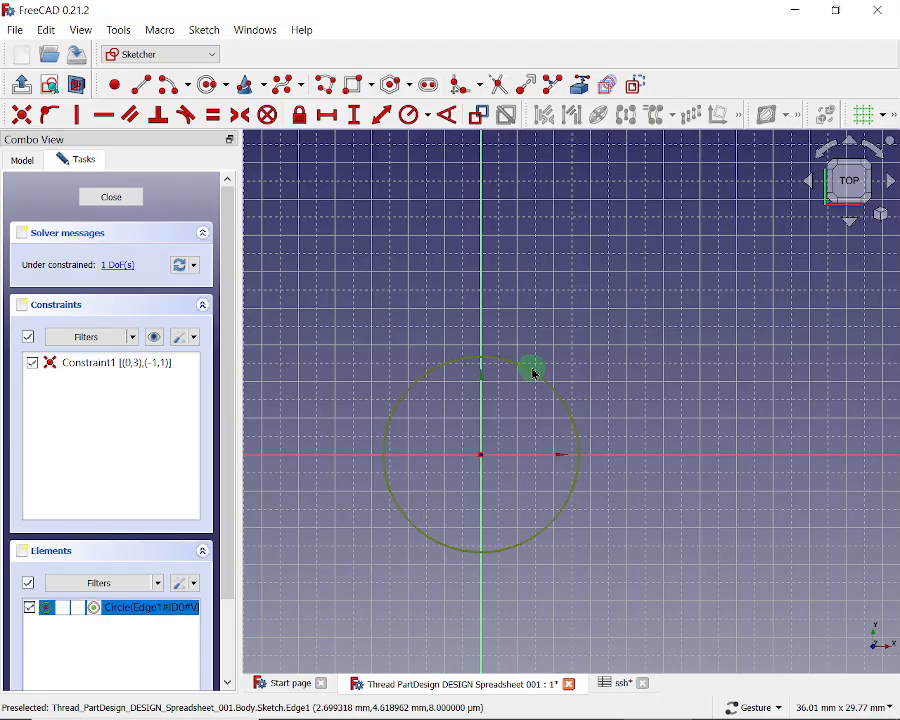
left_click(429, 117)
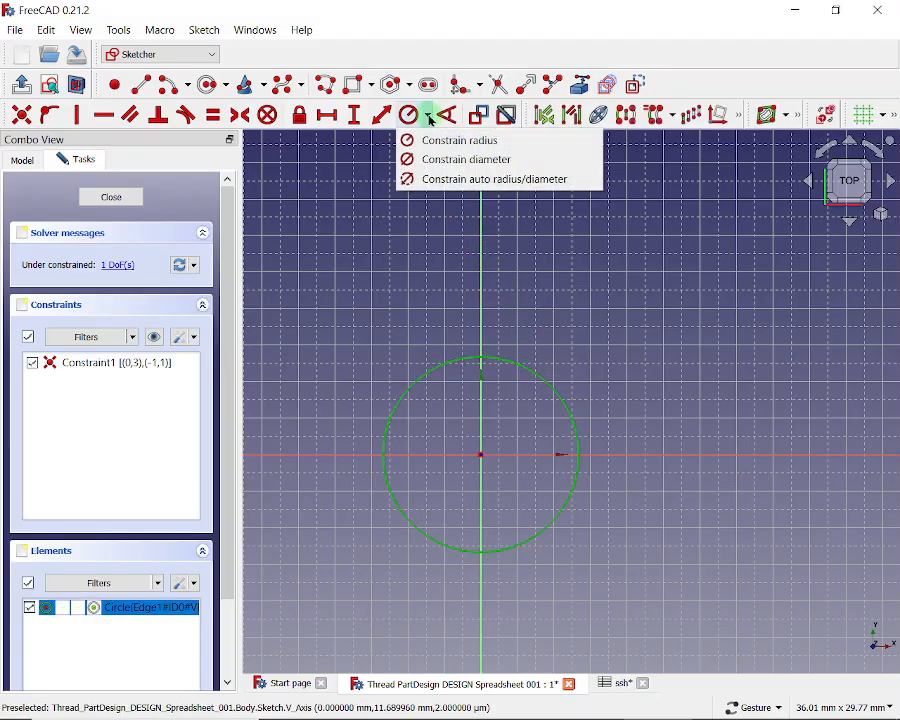
left_click(447, 143)
left_click_drag(564, 126, 413, 208)
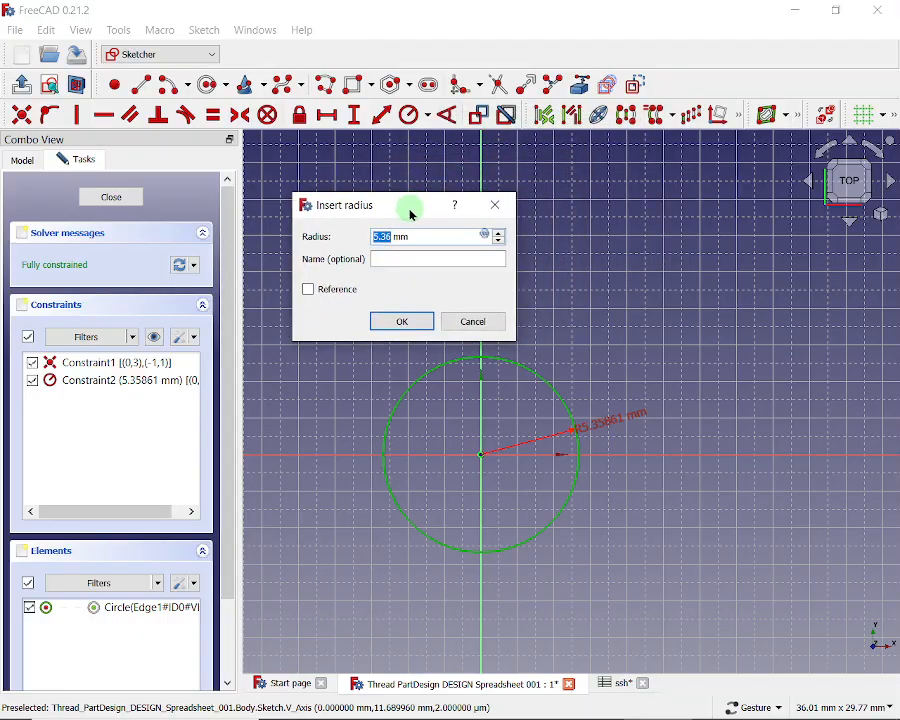
left_click(487, 237)
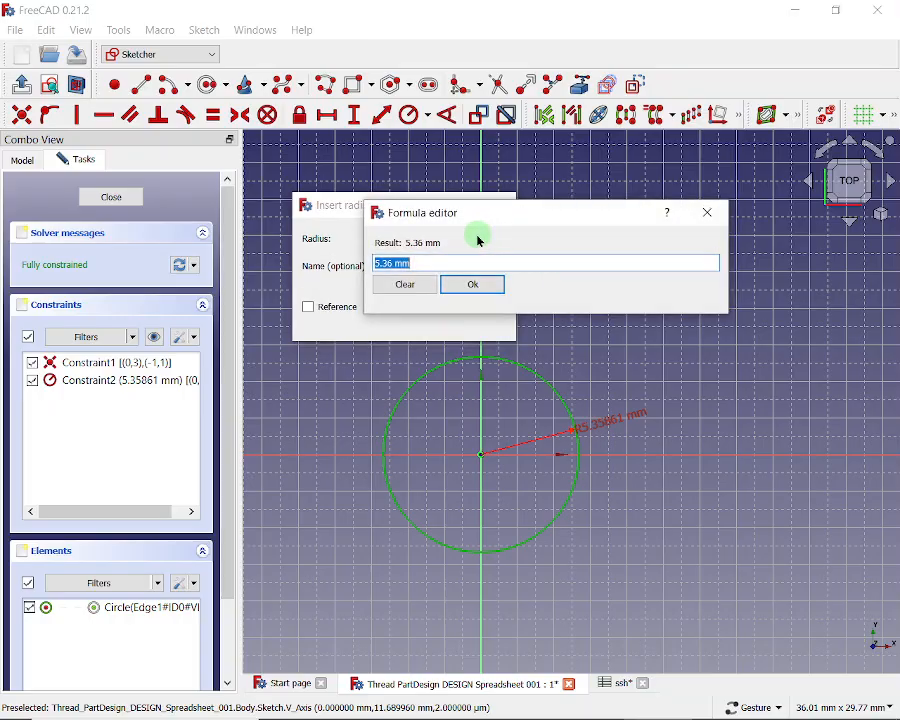
type("s")
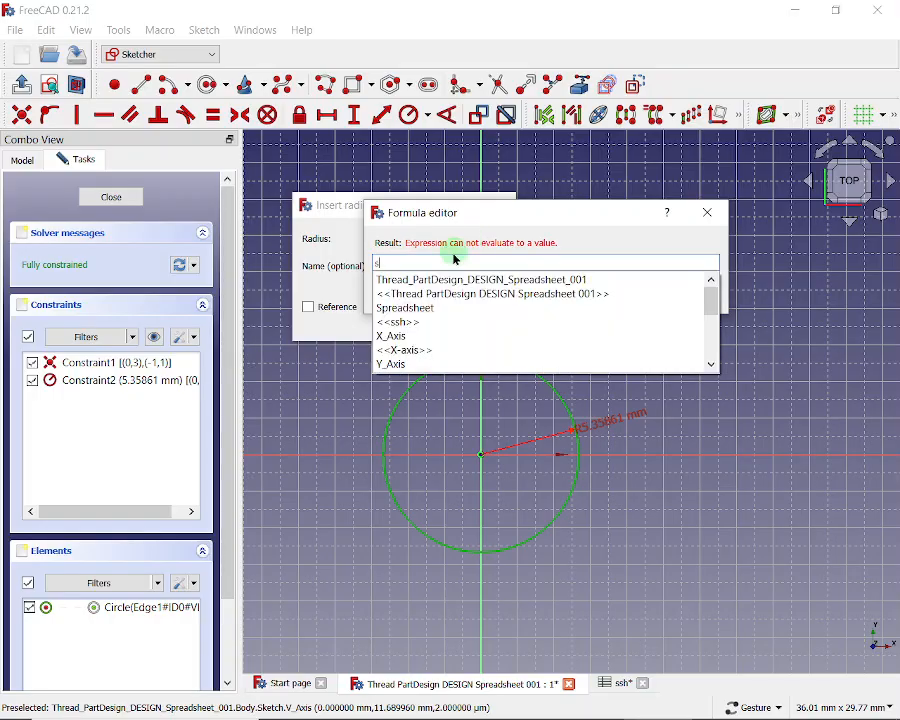
left_click(407, 323)
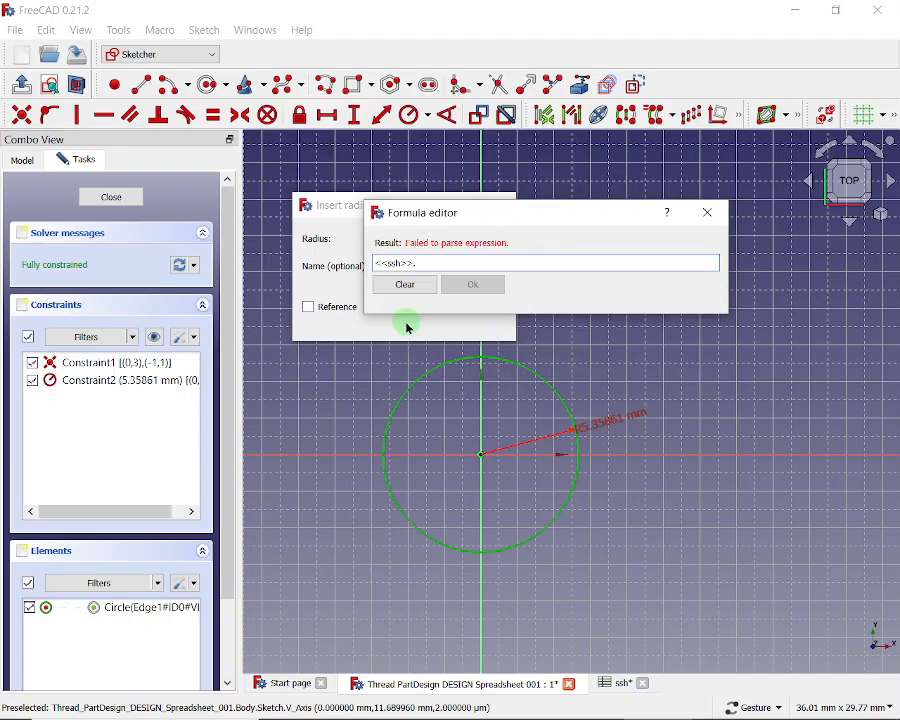
type("ex")
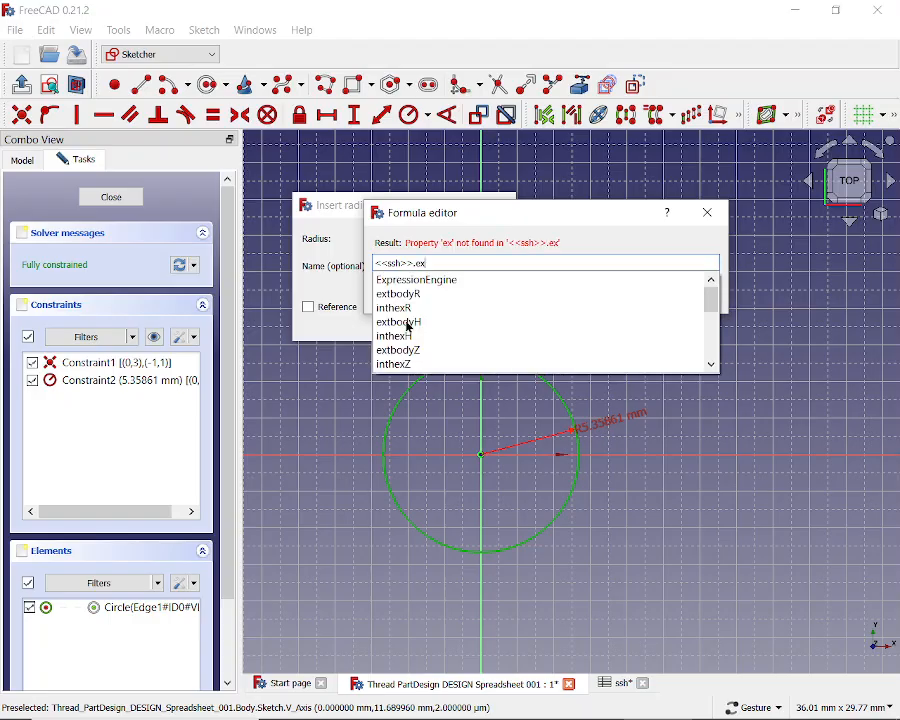
type("t")
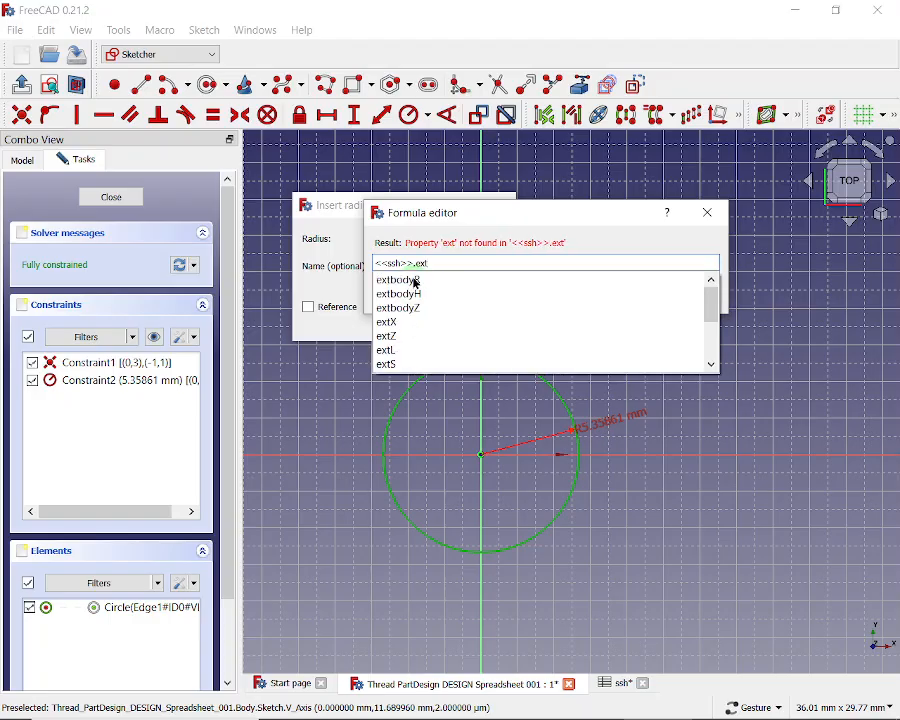
left_click(415, 281)
left_click(474, 283)
left_click(401, 322)
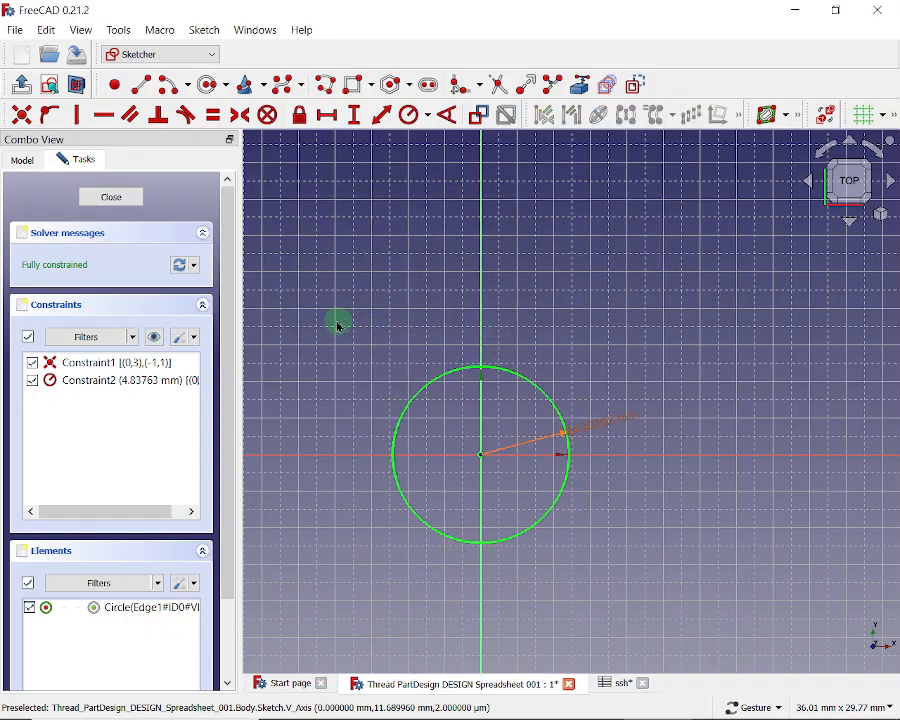
left_click(112, 197)
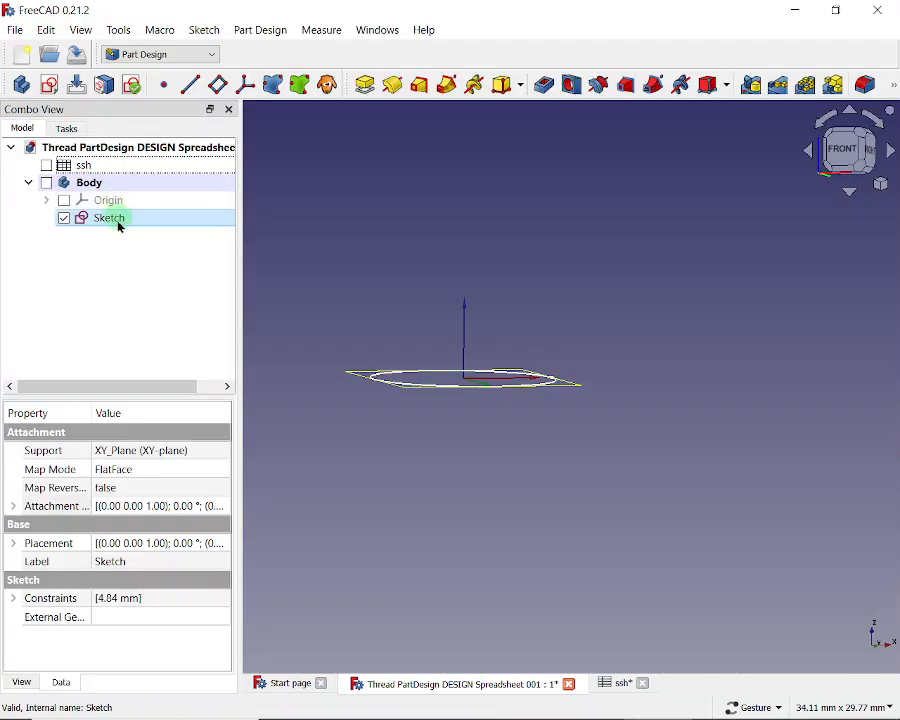
Step: Set the circle sketch's attachment offset in Z with the expression <<ssh>>.extbodyZ
left_click(13, 506)
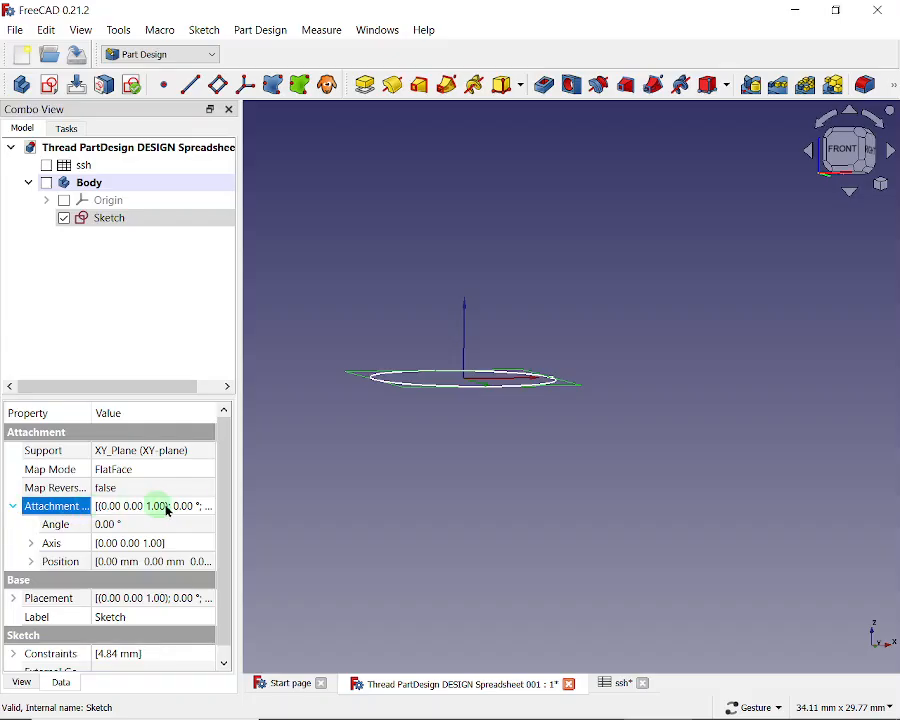
left_click(210, 510)
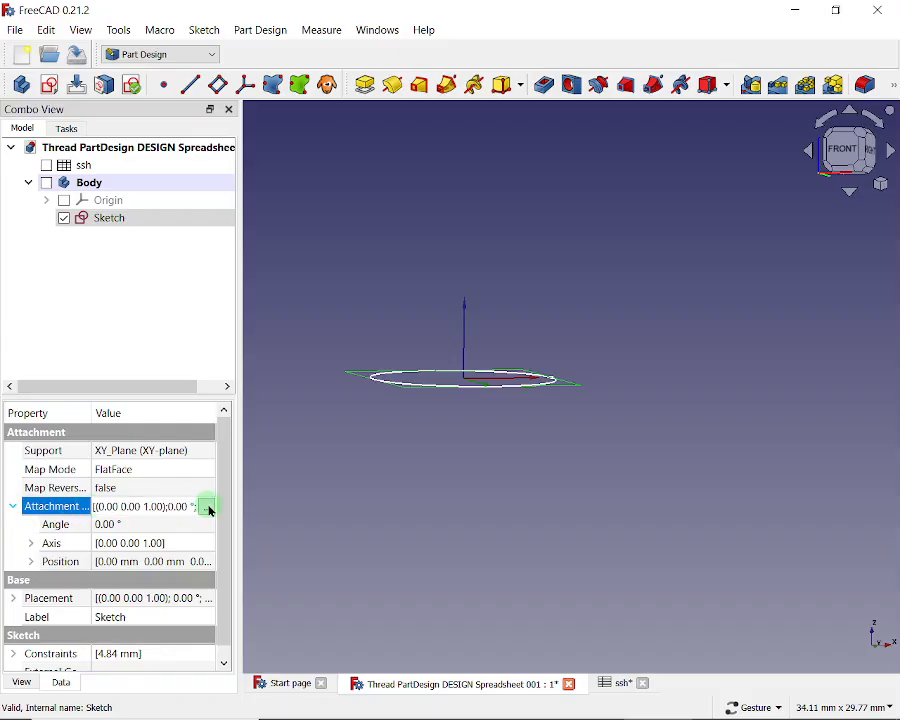
left_click(209, 509)
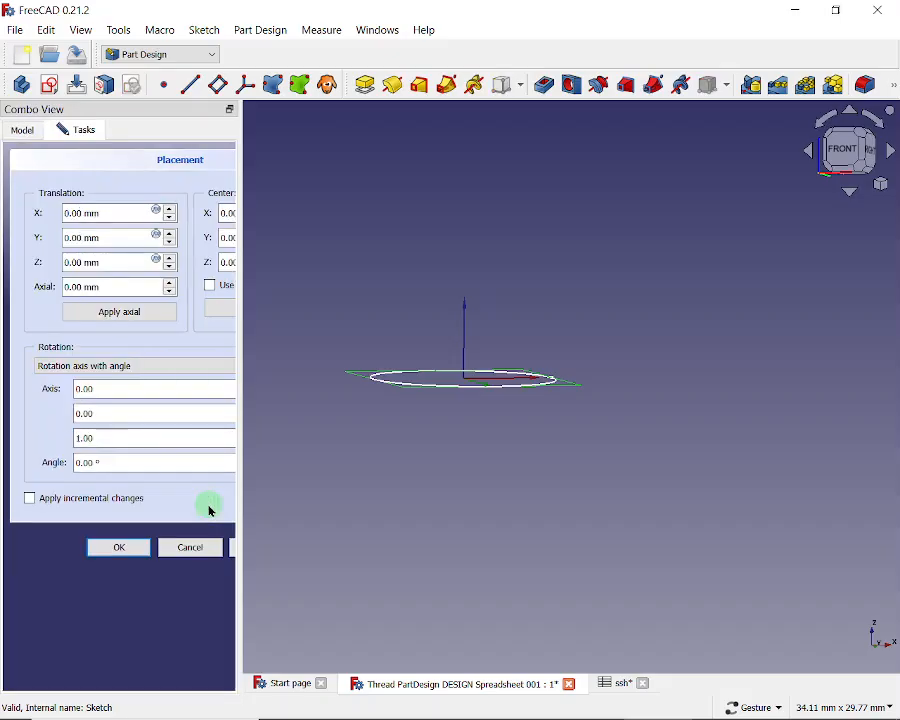
left_click(156, 260)
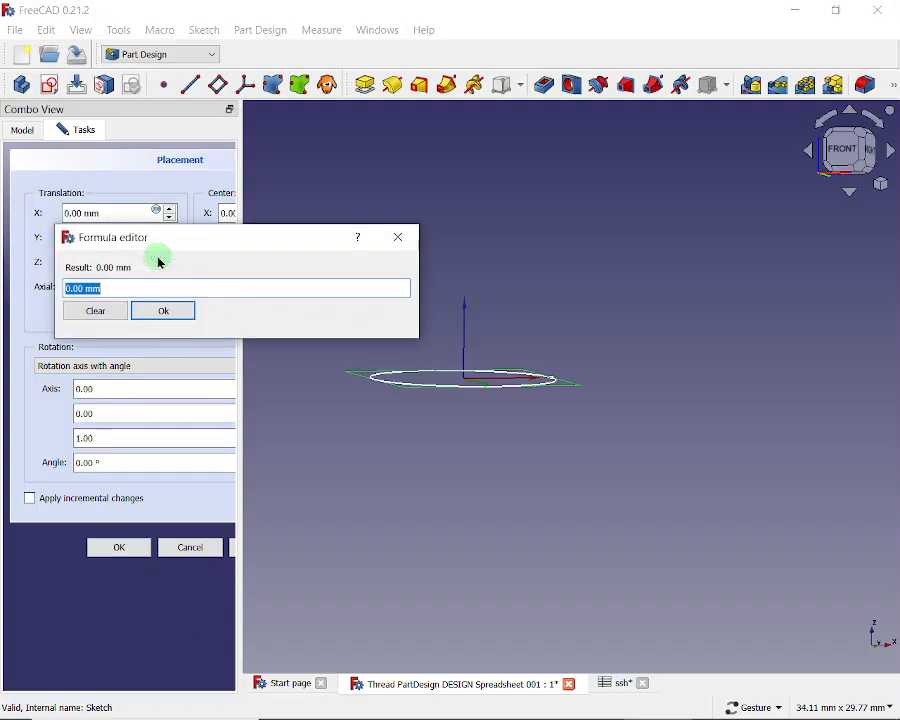
type("<<ssh>>.")
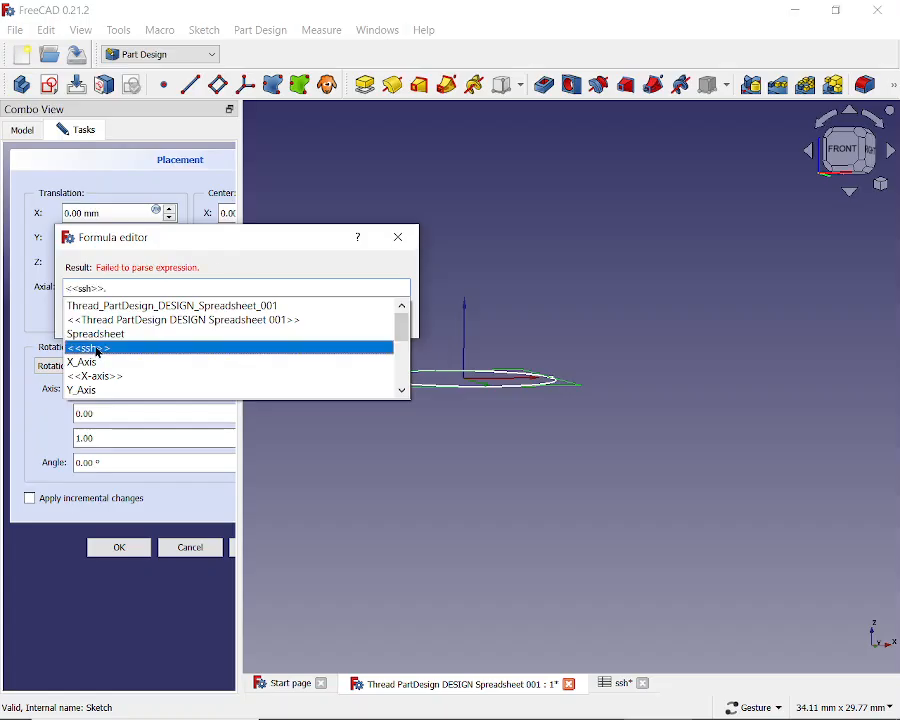
left_click(97, 350)
type("ext")
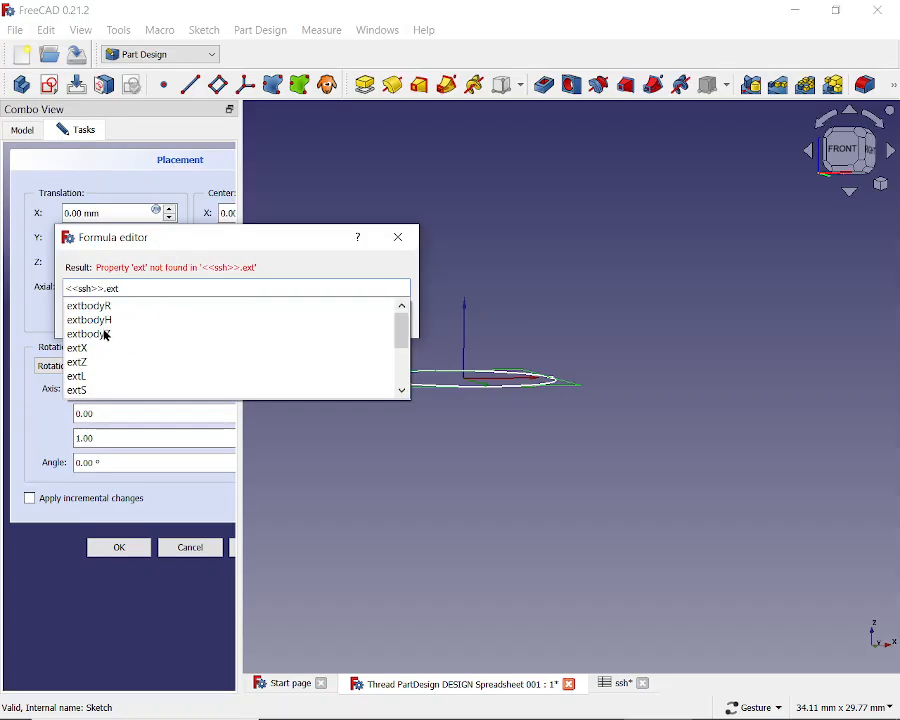
left_click(105, 334)
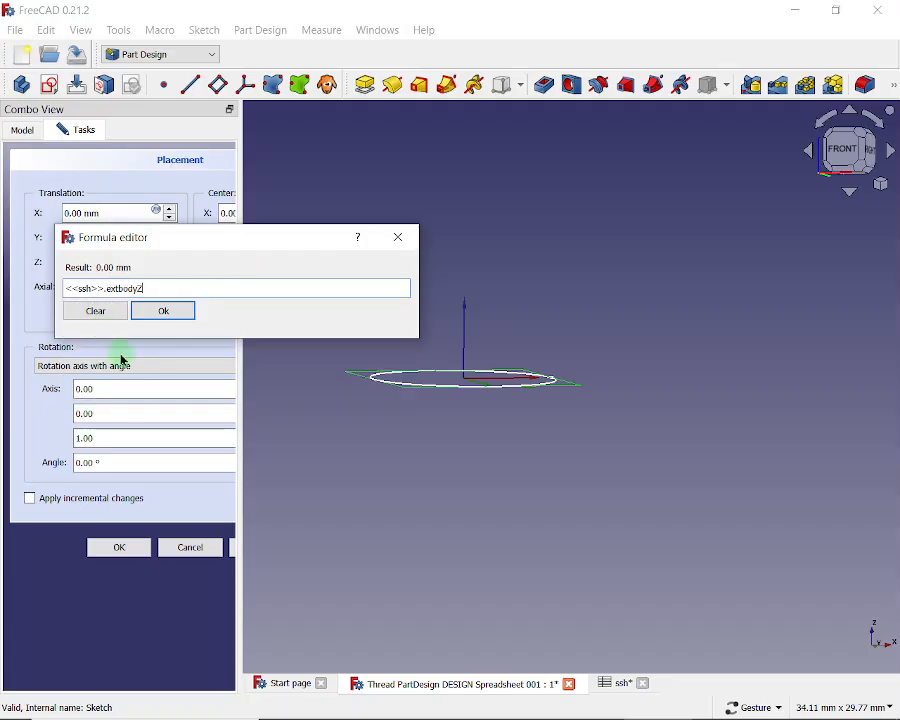
left_click(164, 312)
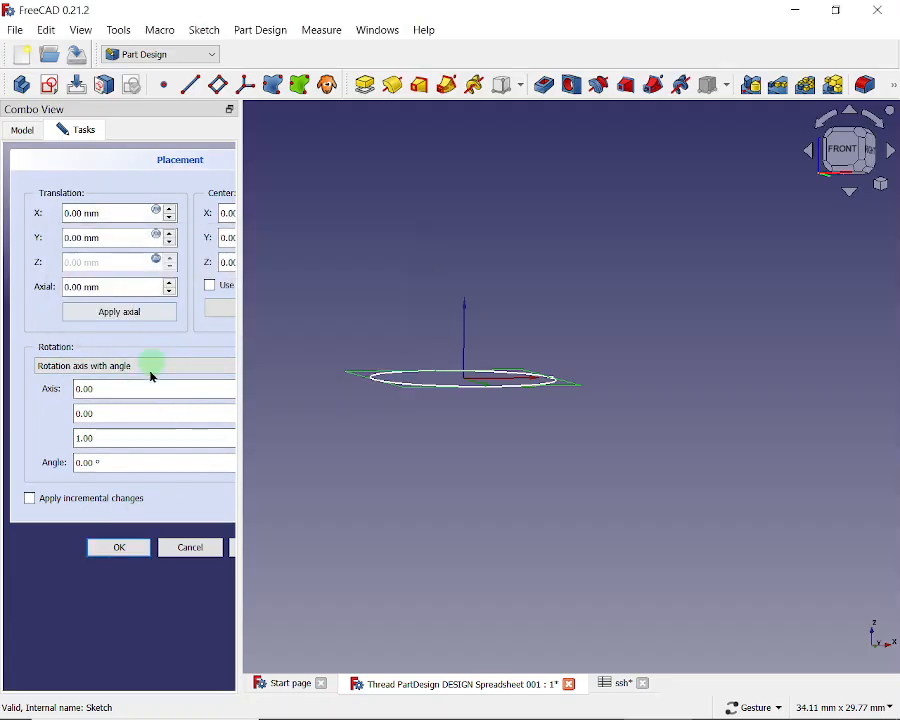
left_click(122, 548)
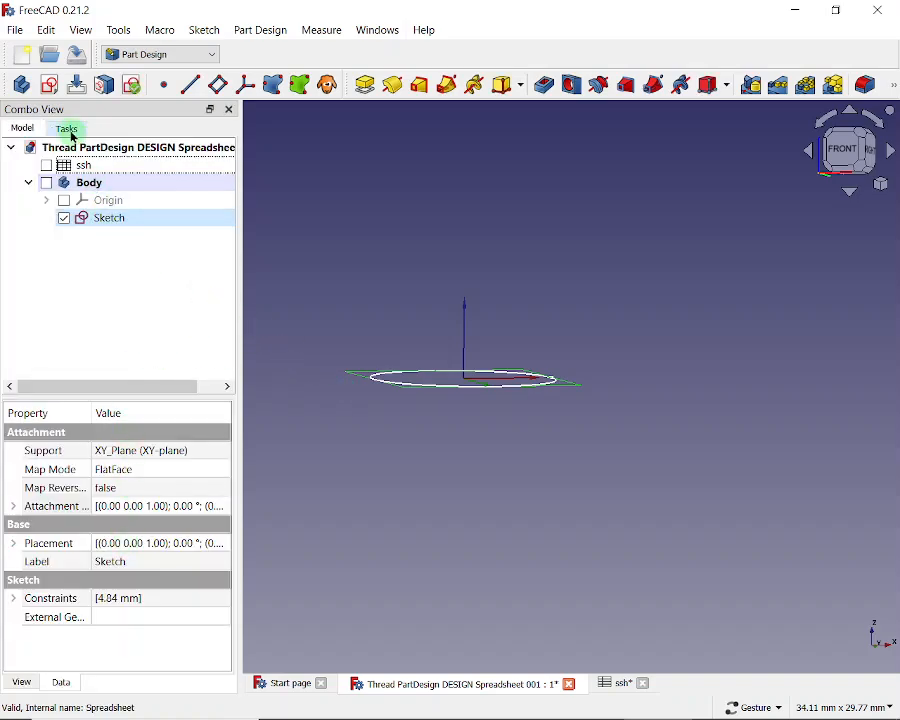
Step: Pad the circle sketch with its length driven by the expression <<ssh>>.extbodyH
left_click(68, 135)
left_click(39, 200)
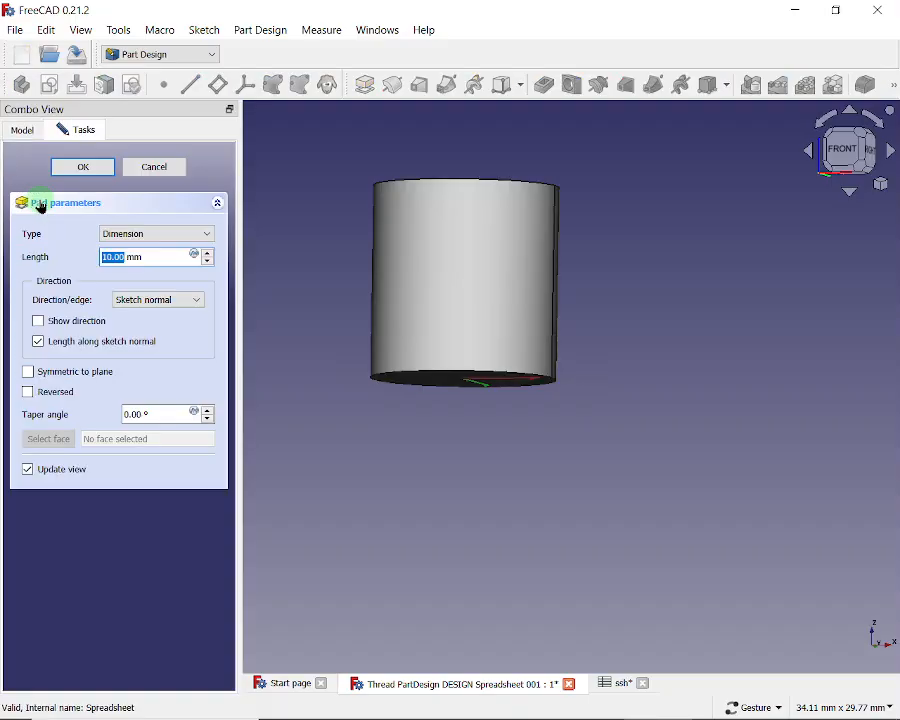
left_click(196, 257)
type("s")
left_click(136, 341)
type("e")
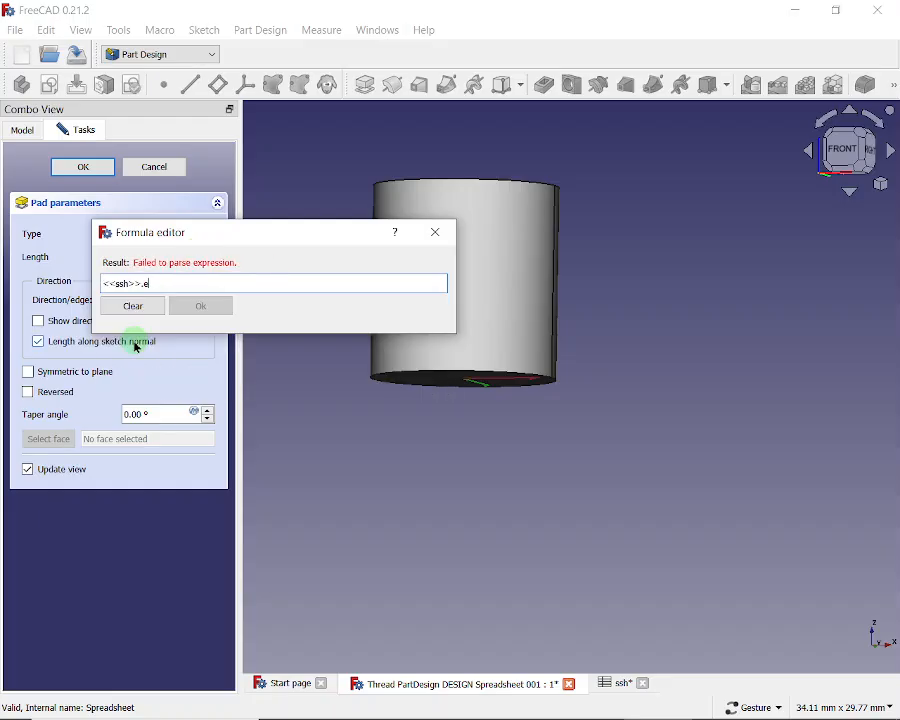
type("xt")
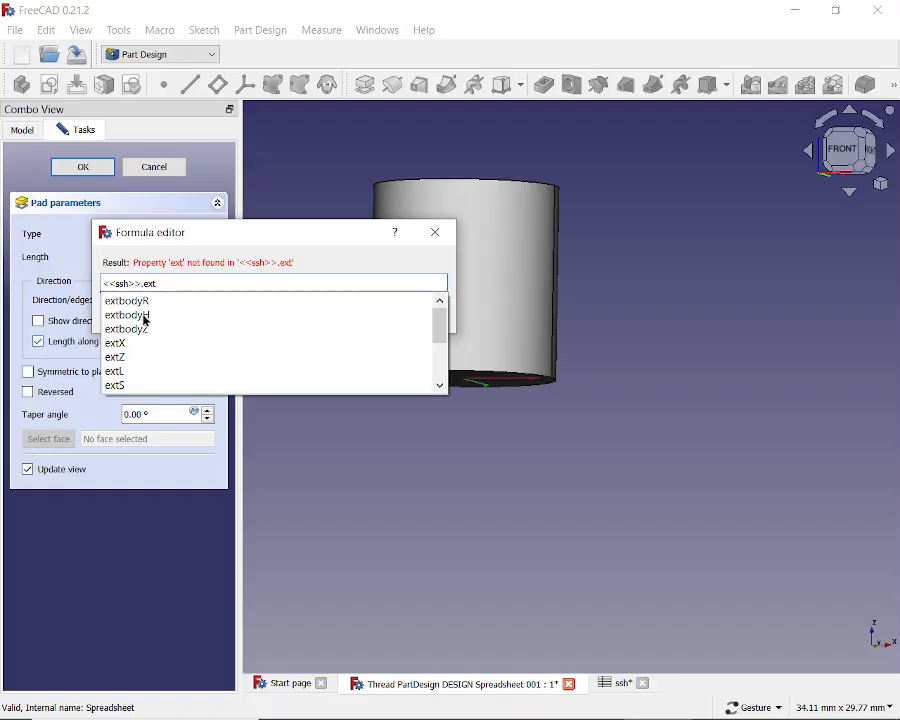
left_click(145, 316)
left_click(197, 305)
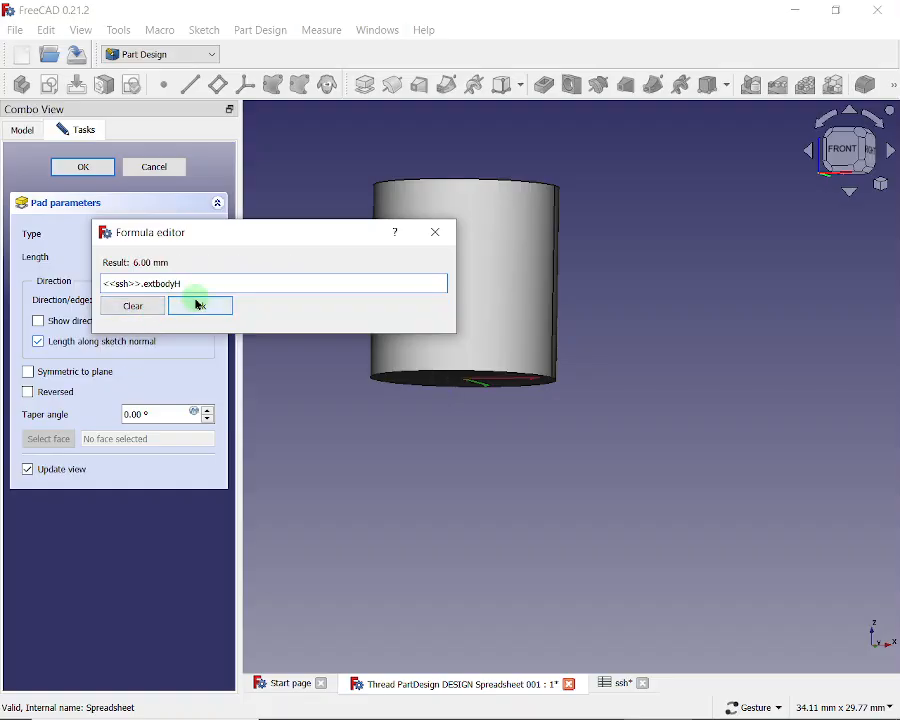
left_click(88, 169)
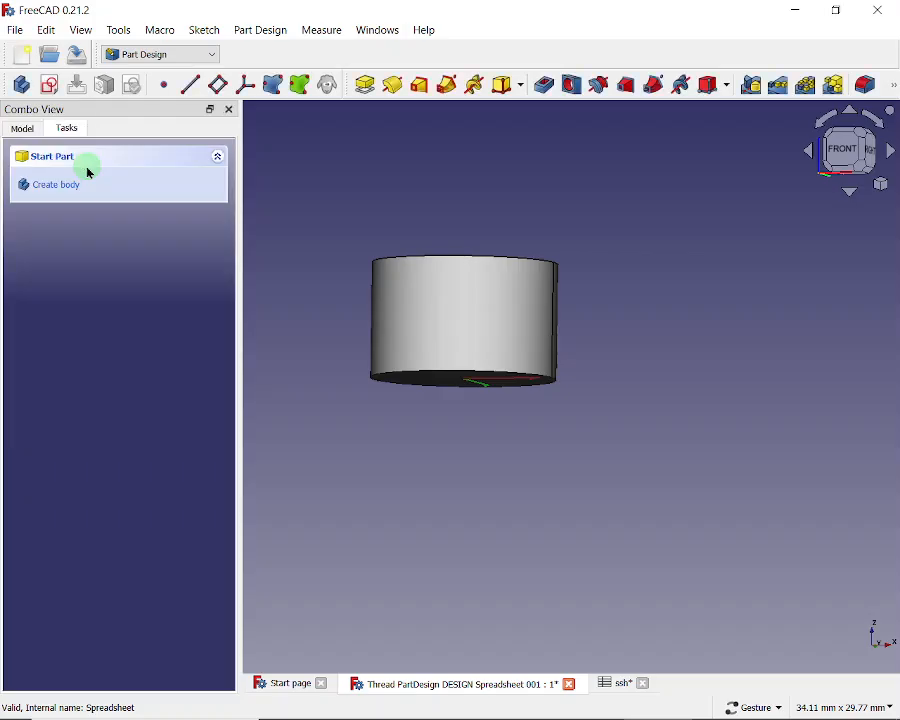
left_click(25, 130)
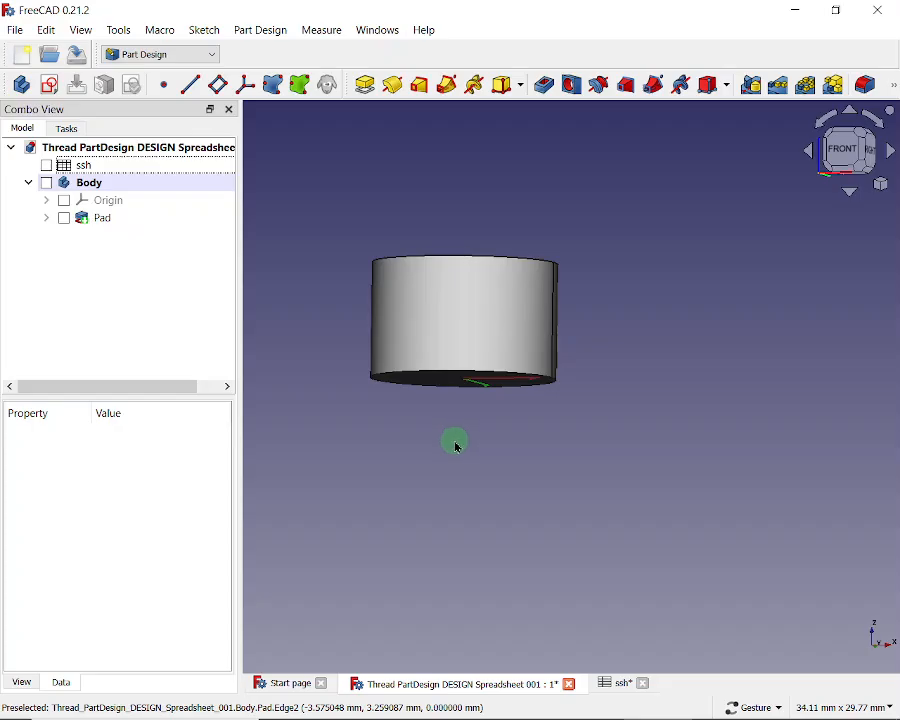
Step: Start a new sketch on the body's XZ plane
left_click_drag(500, 474, 476, 452)
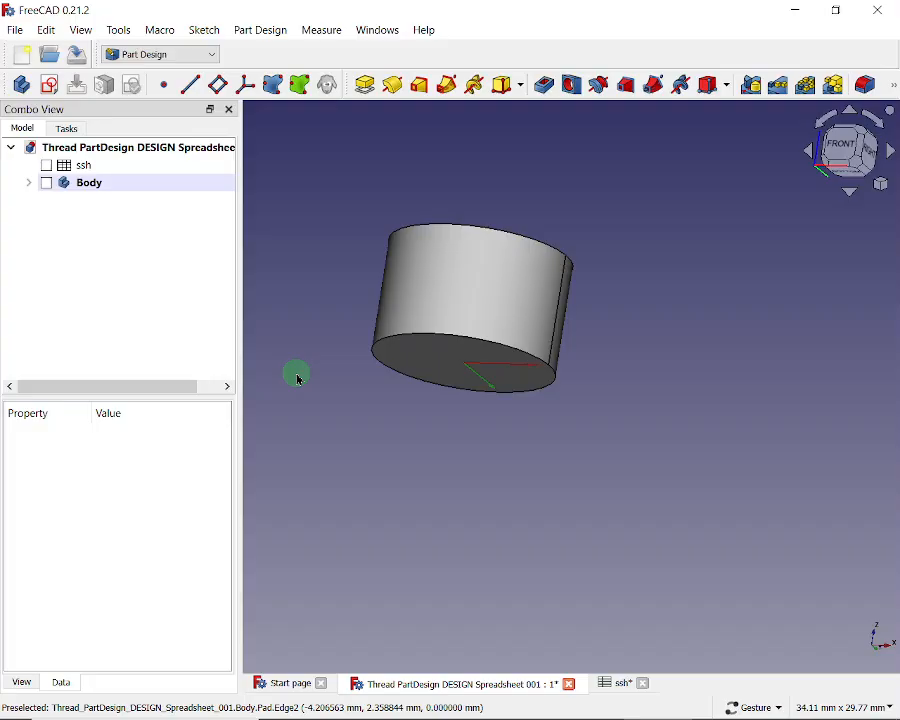
left_click(48, 84)
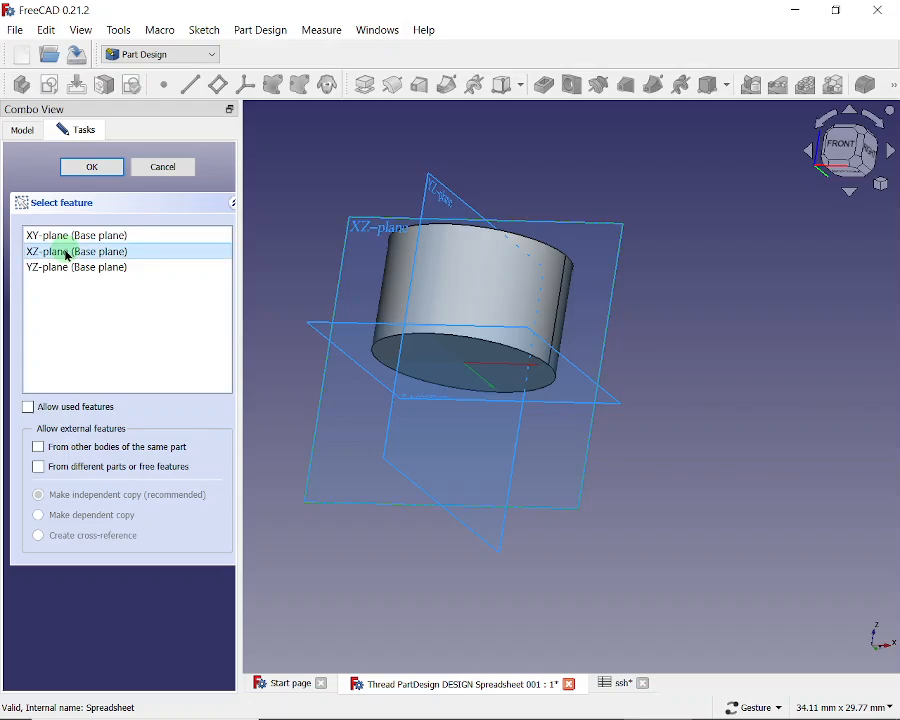
left_click(92, 167)
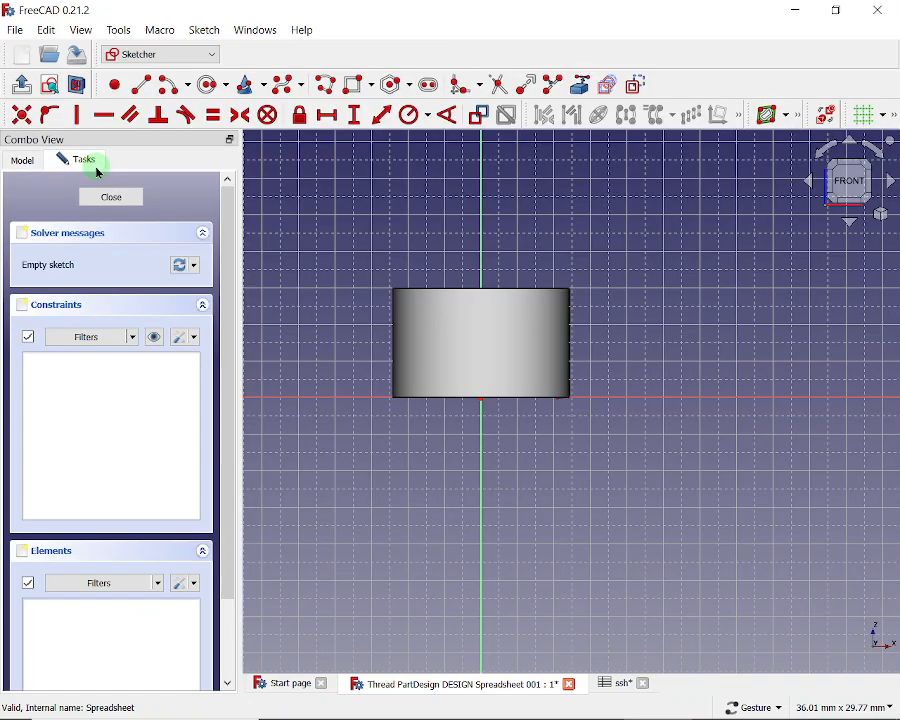
Step: Sketch two small separate arcs, one above the other, beside the cylinder on its +X side, both bulging toward the cylinder
left_click_drag(715, 340, 486, 308)
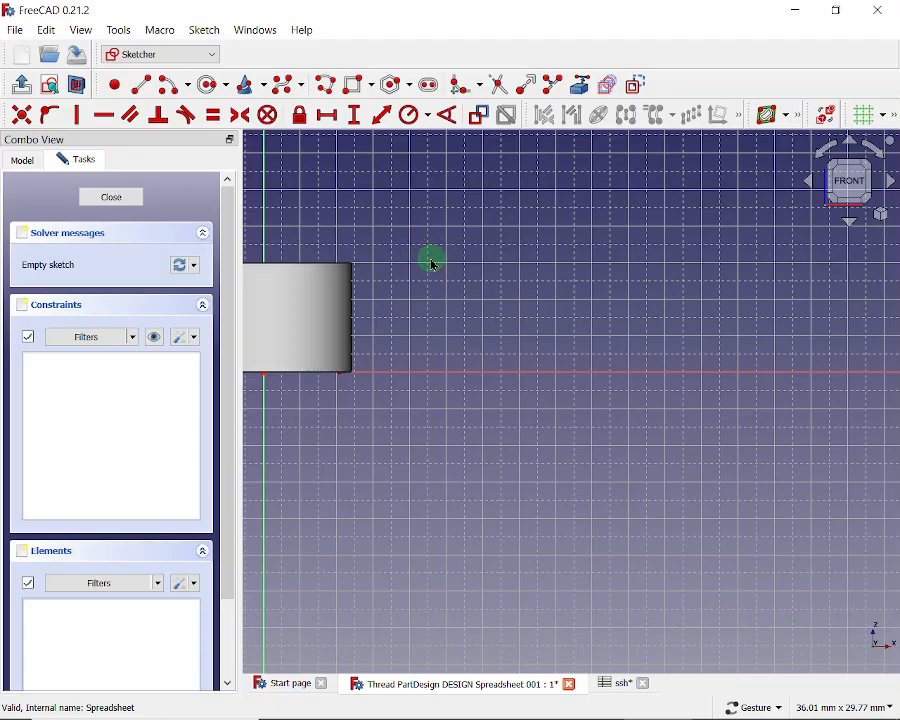
left_click(188, 87)
left_click(170, 109)
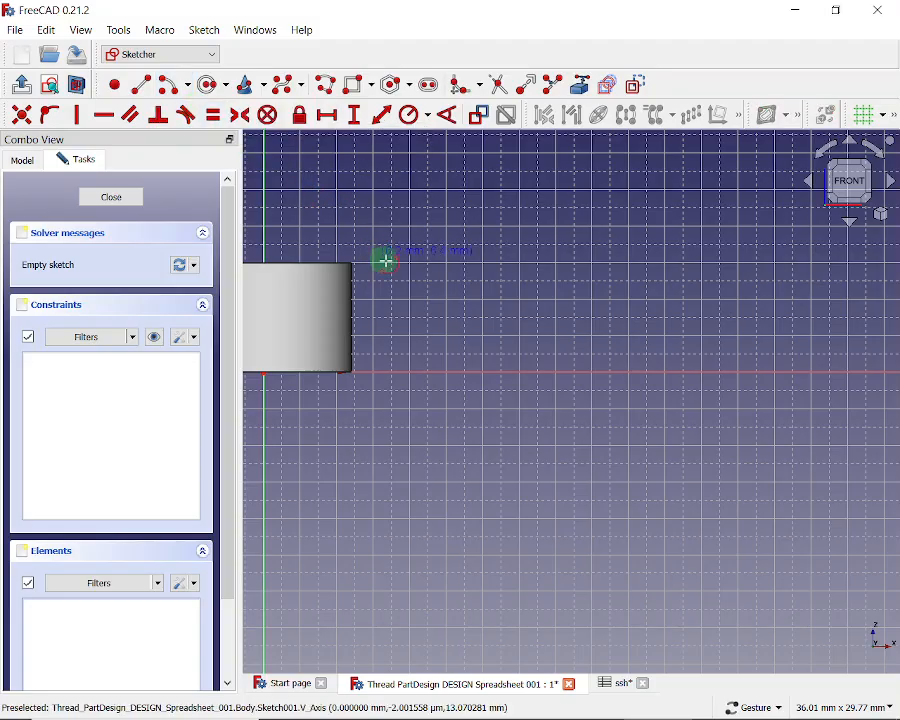
left_click(433, 278)
left_click(432, 248)
left_click(405, 280)
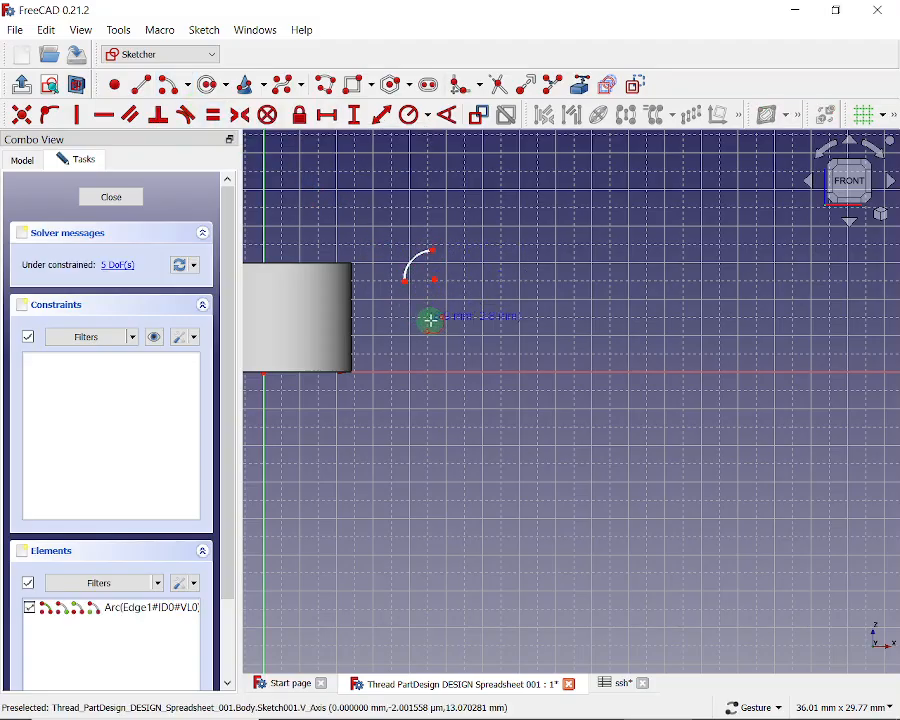
left_click(423, 324)
left_click(414, 305)
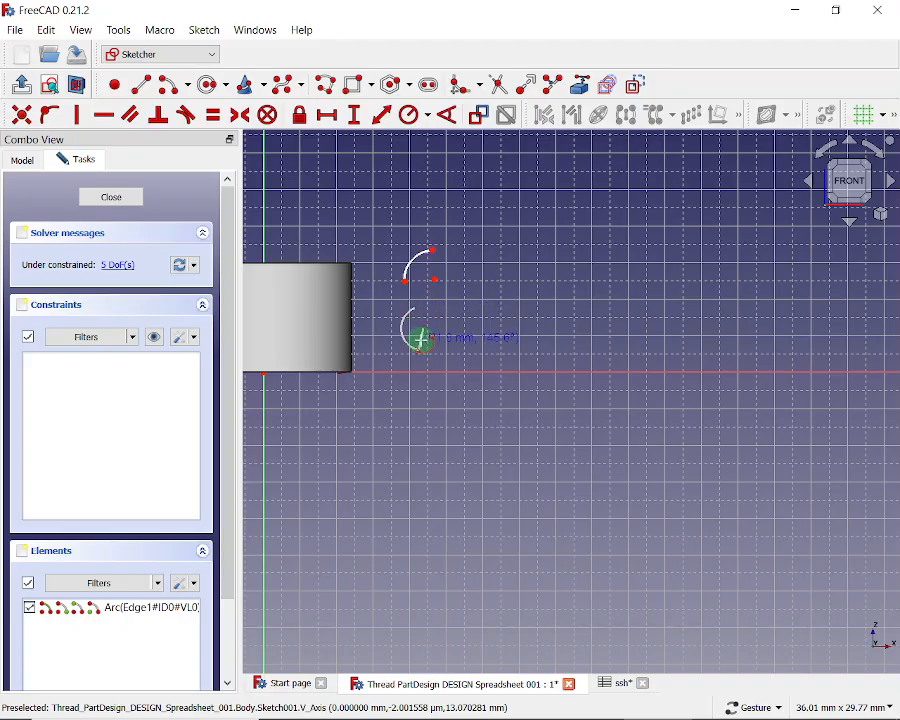
left_click(420, 347)
Step: Sketch an open polyline of three connected line segments on the far side of the two arcs from the cylinder
left_click(326, 85)
left_click(480, 272)
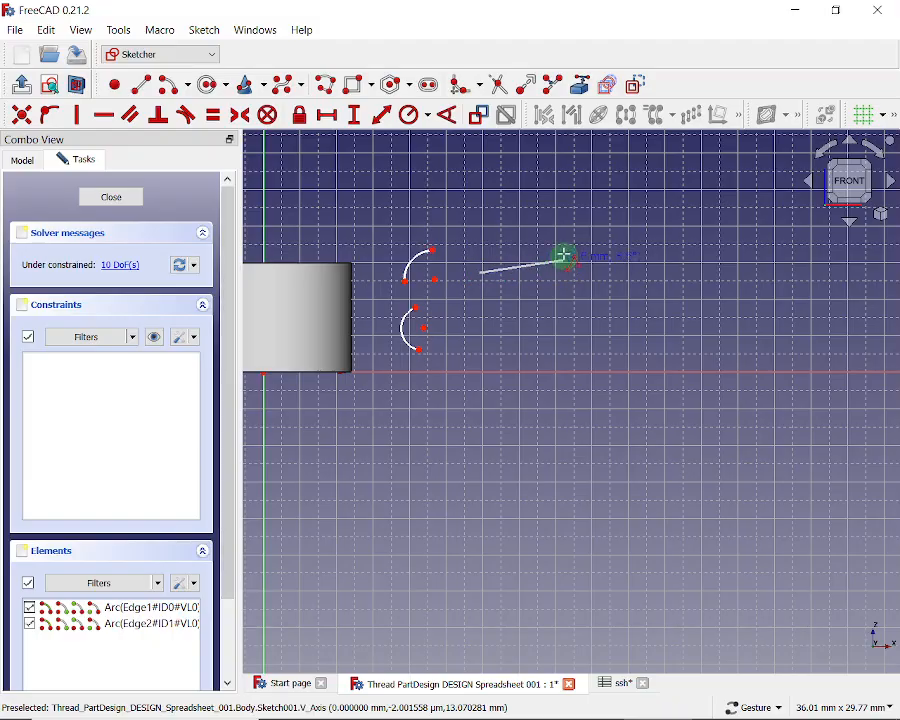
left_click(565, 247)
left_click(576, 325)
left_click(519, 318)
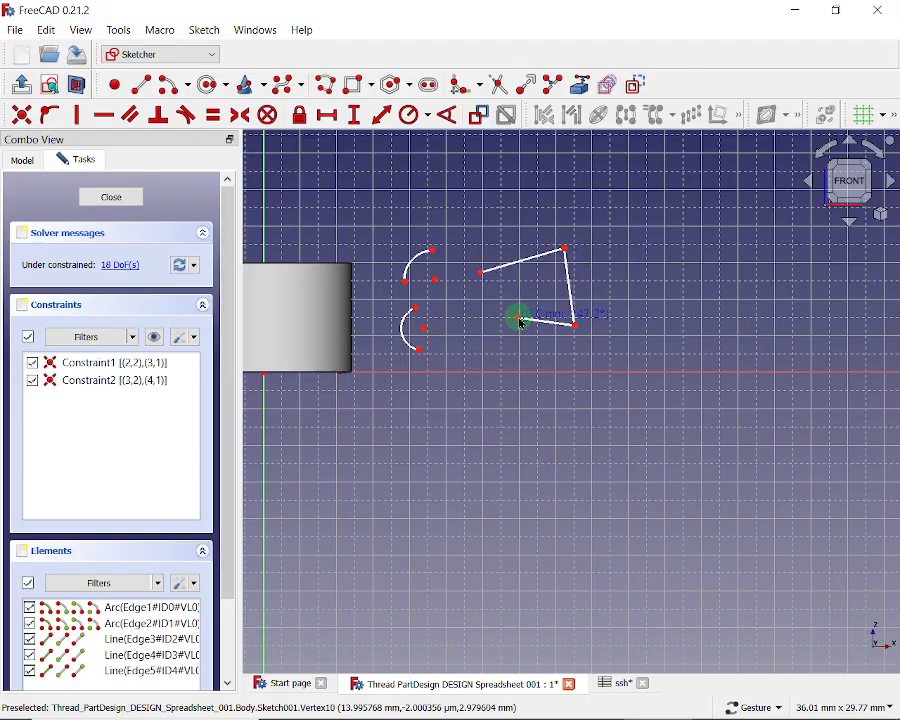
right_click(492, 343)
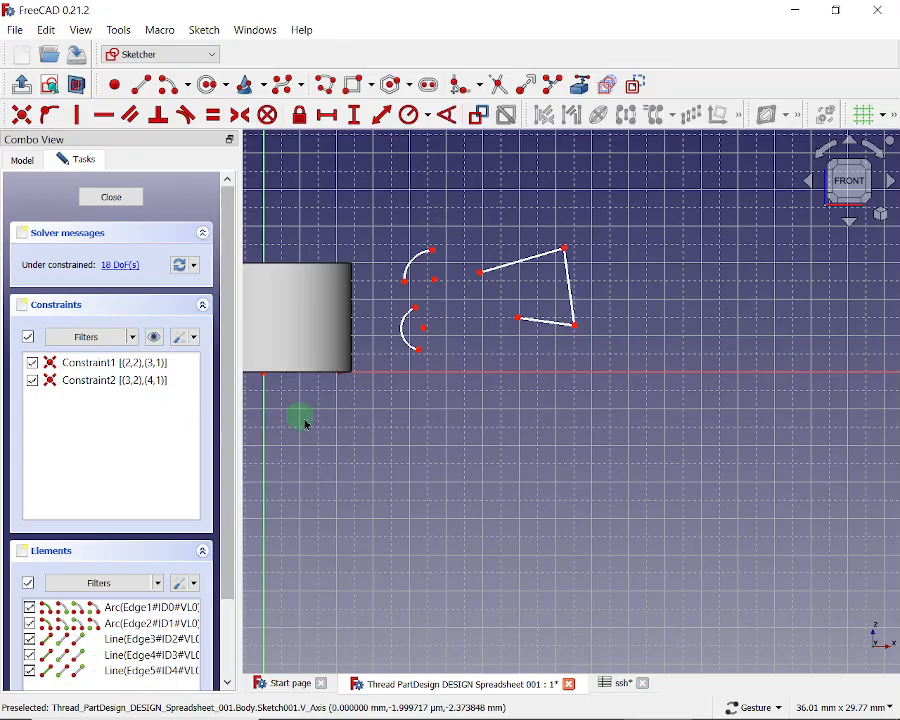
Step: Make the two arcs concentric with a coincident constraint on their centre points, and join their facing endpoints the same way
left_click(424, 332)
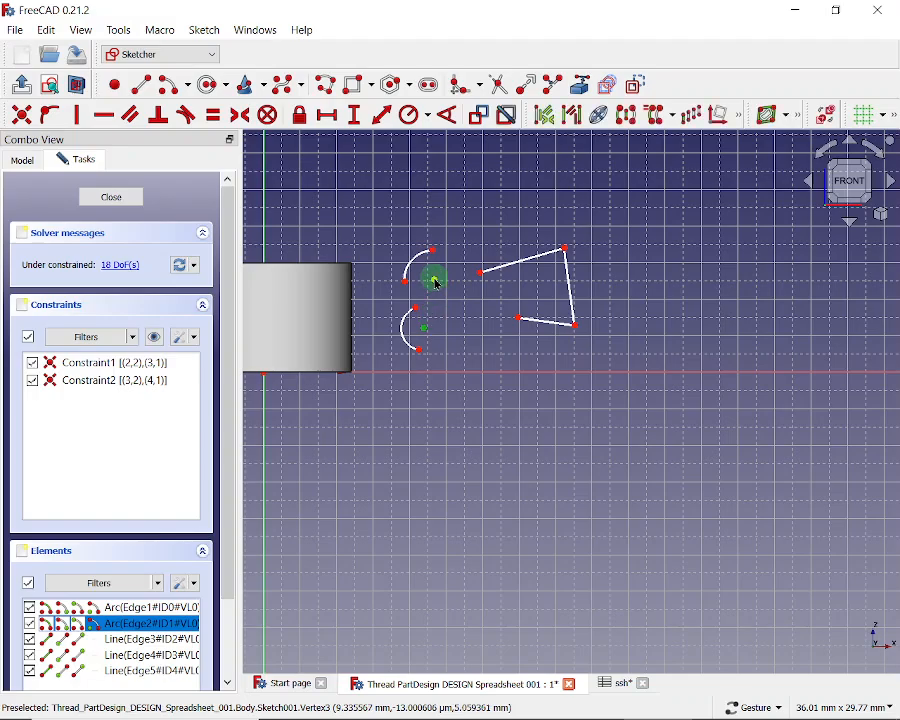
left_click(434, 278)
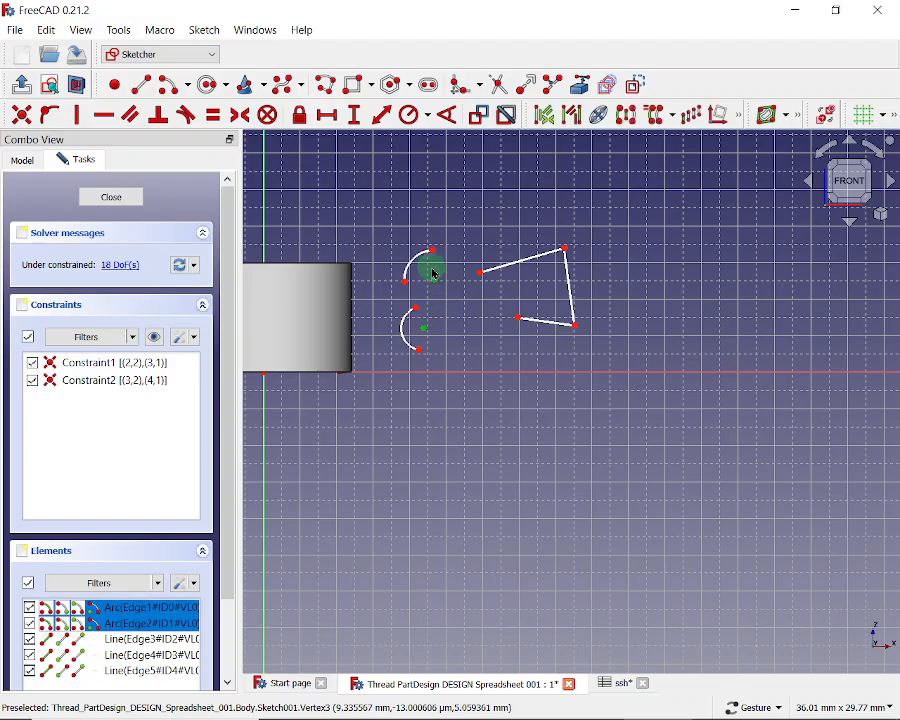
left_click(22, 114)
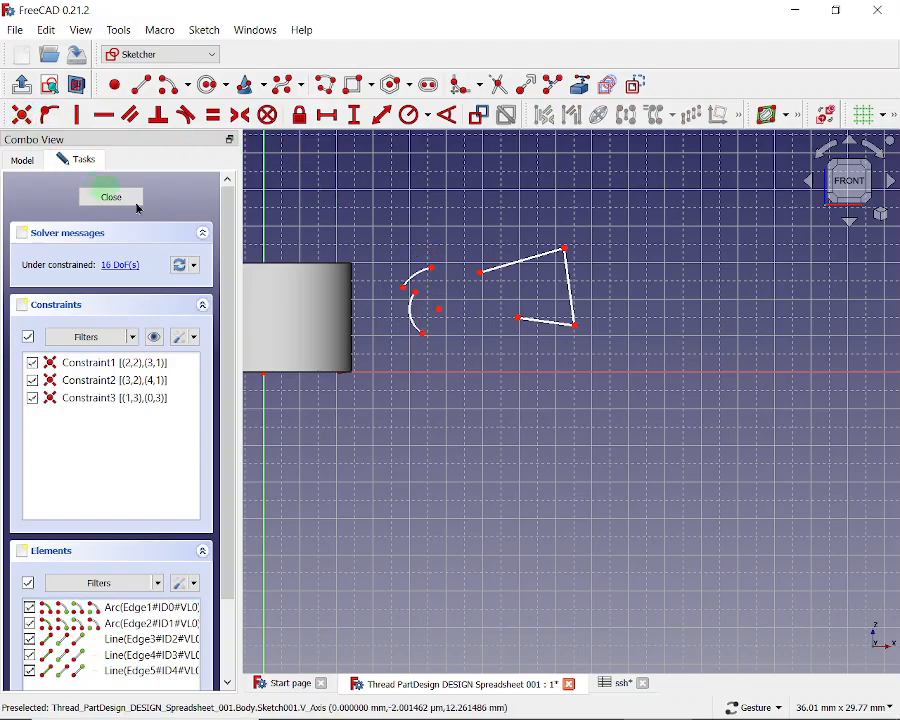
left_click(417, 295)
left_click(404, 287)
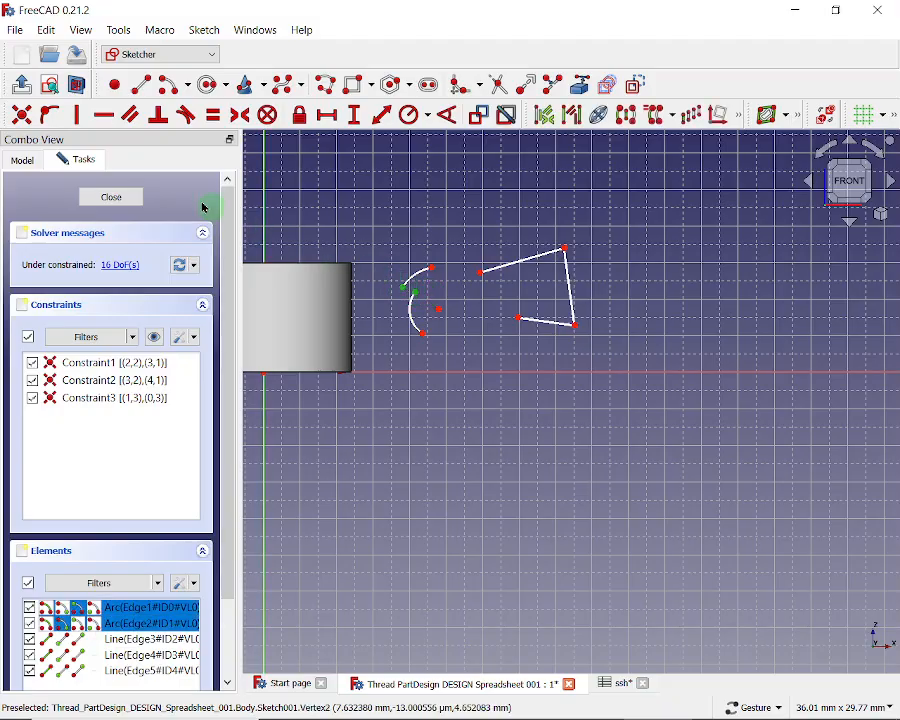
left_click(22, 114)
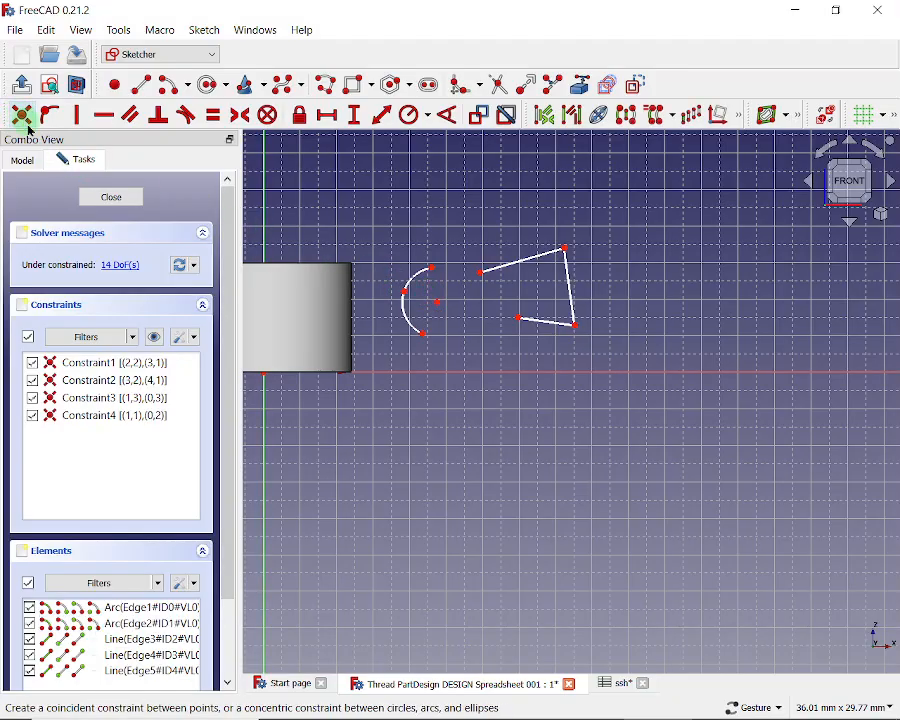
Step: Close the profile by making the polyline's two free ends coincident with the outer endpoints of the upper and lower arcs
left_click(432, 270)
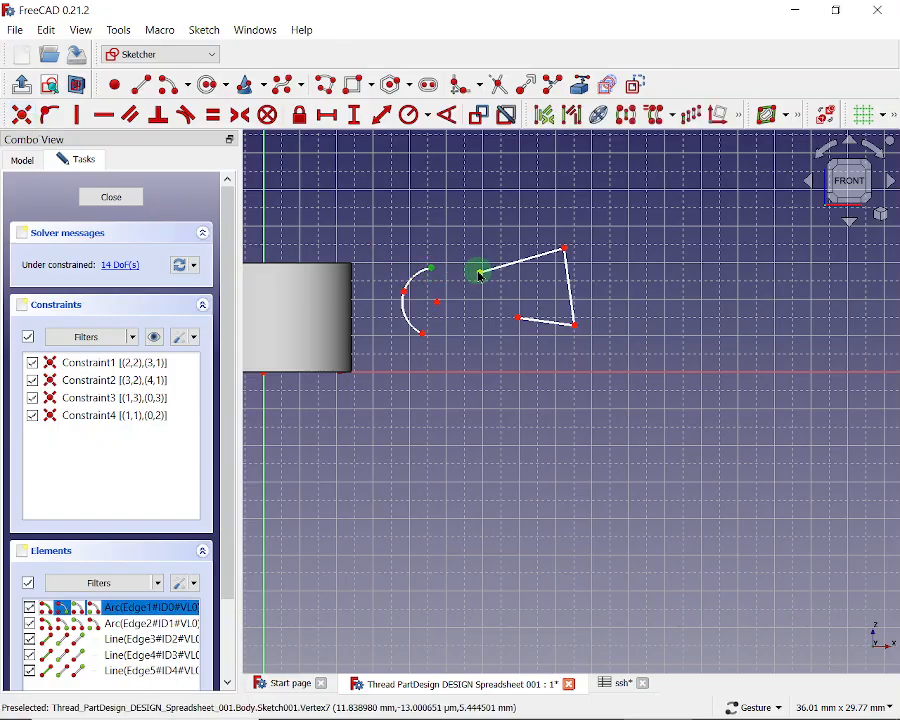
left_click(481, 273)
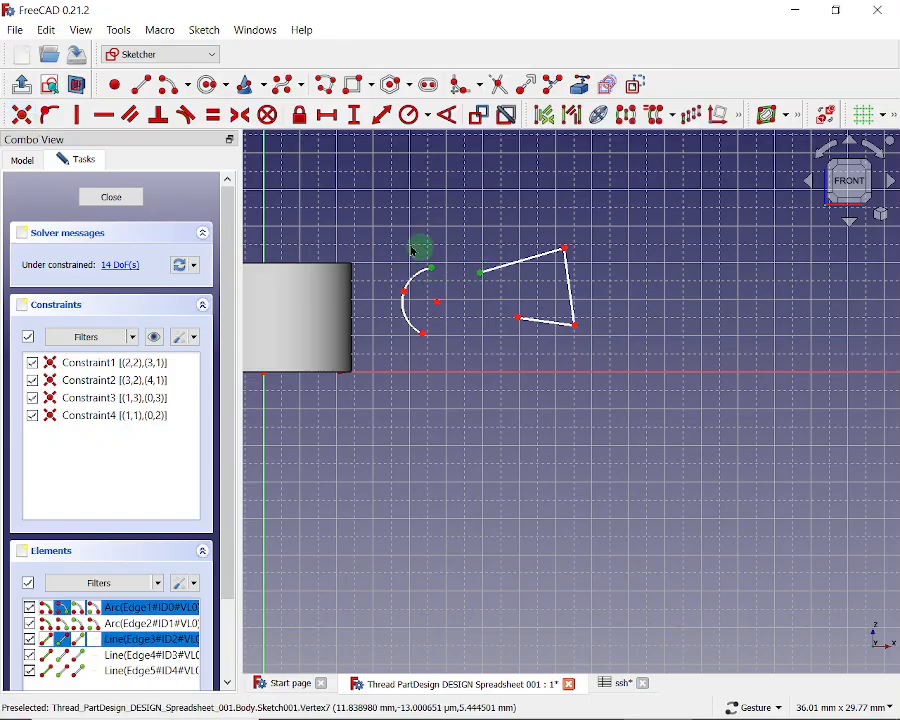
left_click(24, 117)
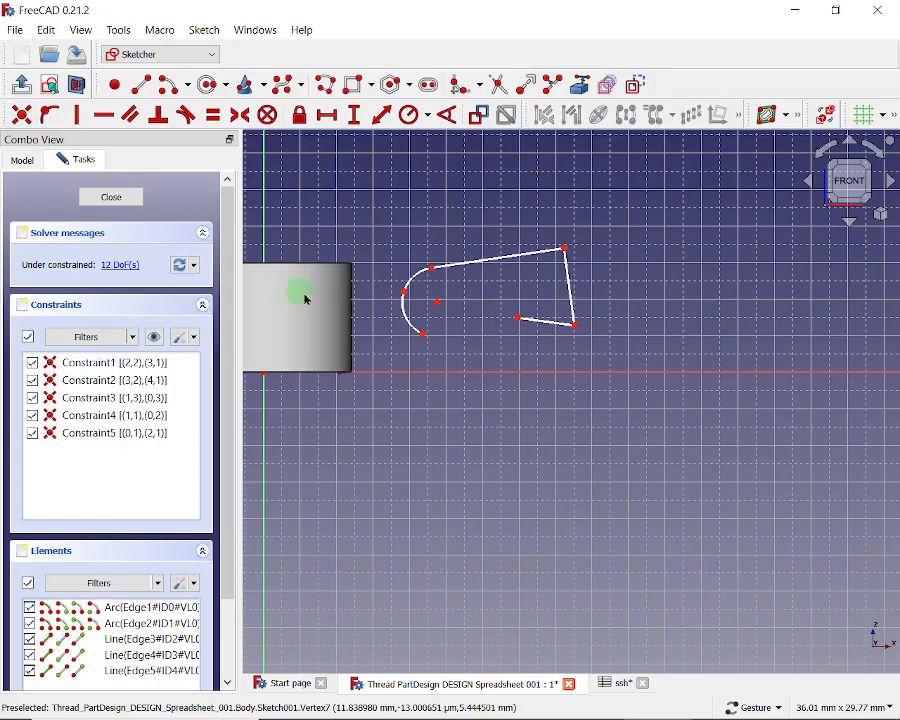
left_click(422, 337)
left_click(424, 338)
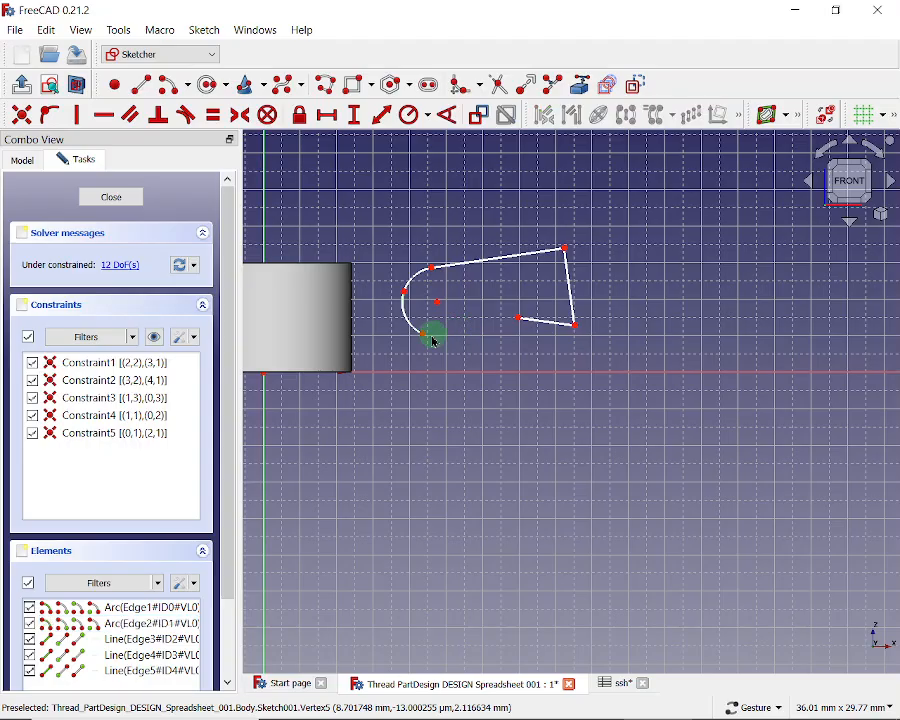
left_click(518, 320)
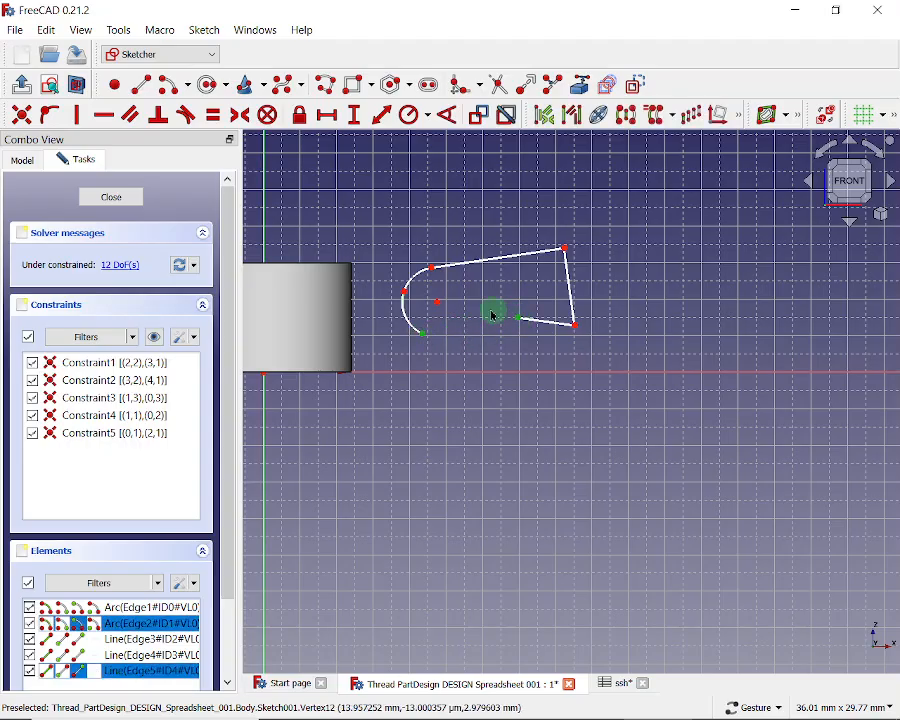
left_click(21, 117)
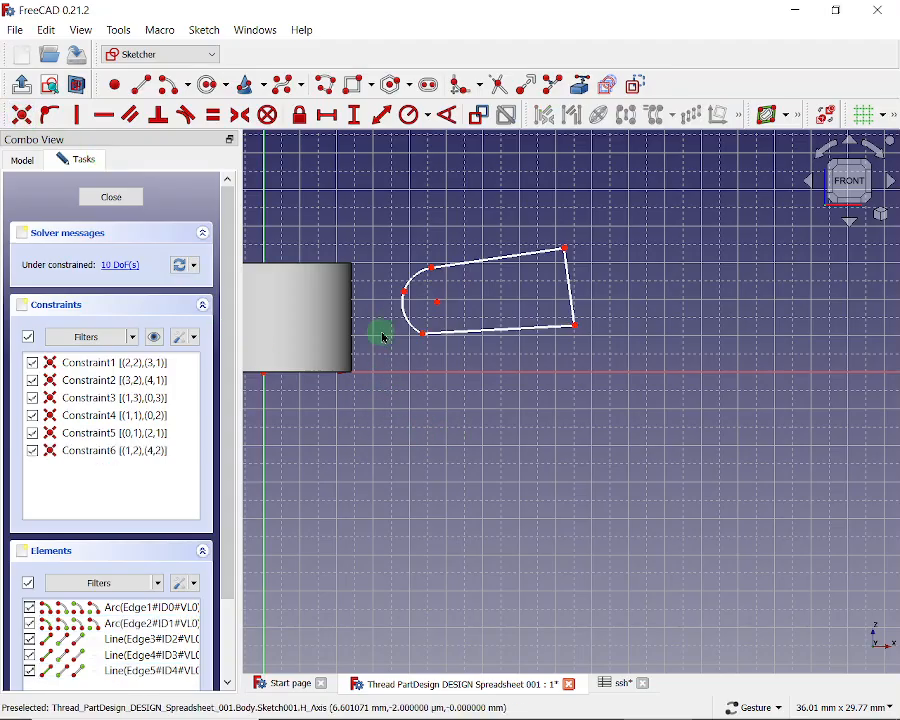
Step: Constrain the arcs' shared junction point horizontally to their centre, and align the arcs' outer endpoints vertically with each other
left_click(406, 296)
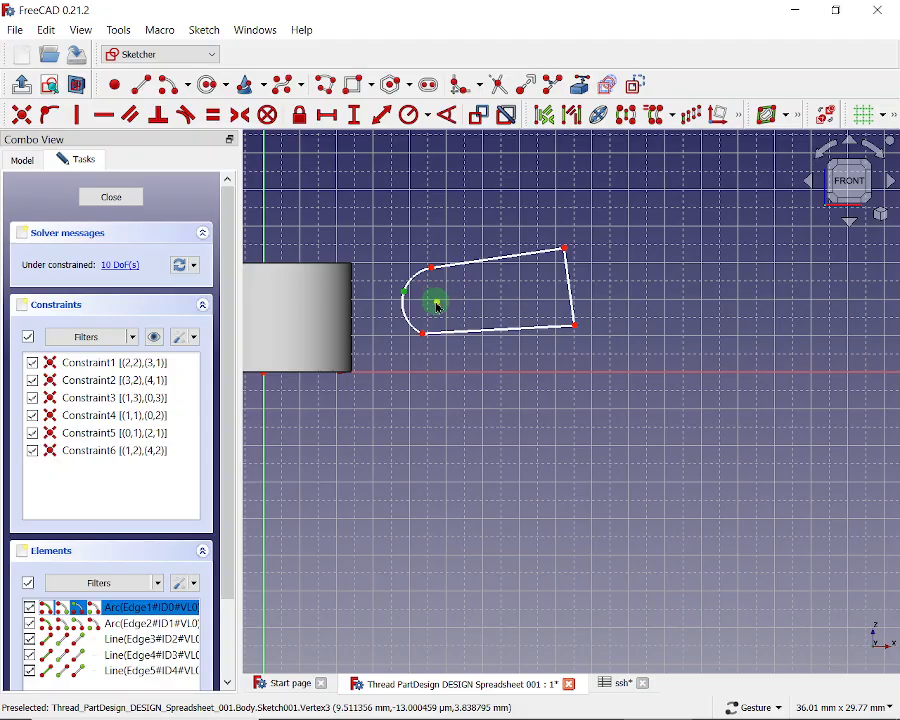
left_click(437, 304)
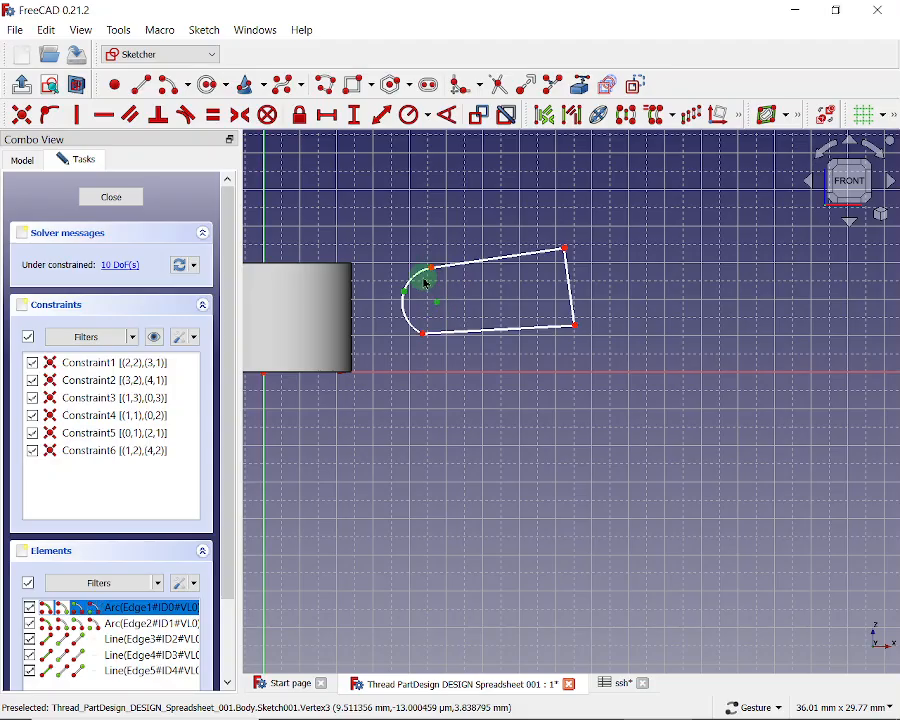
left_click(106, 117)
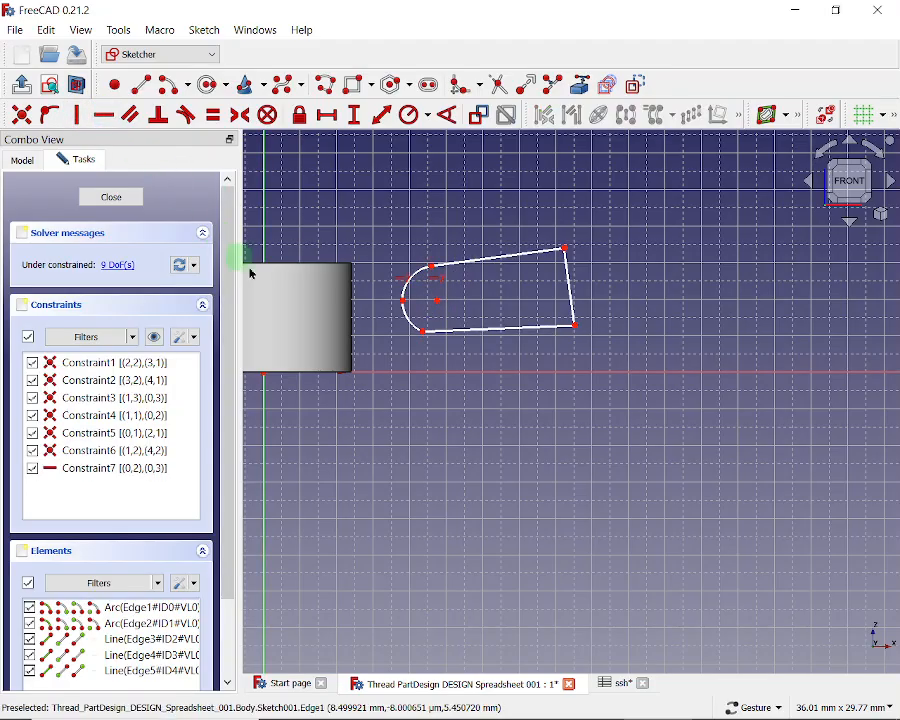
left_click(425, 334)
left_click(430, 266)
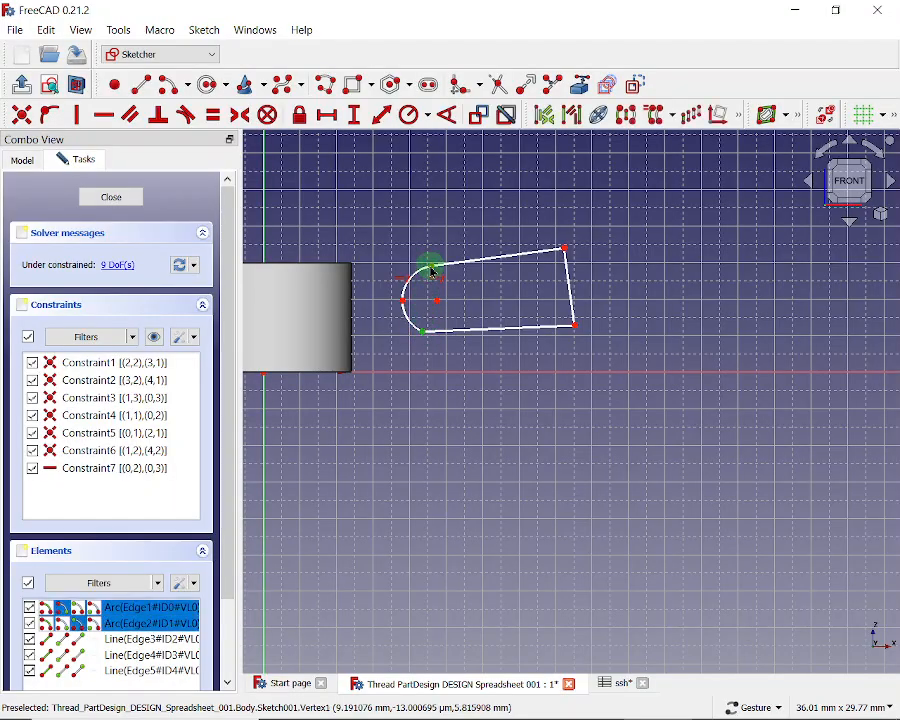
left_click(77, 116)
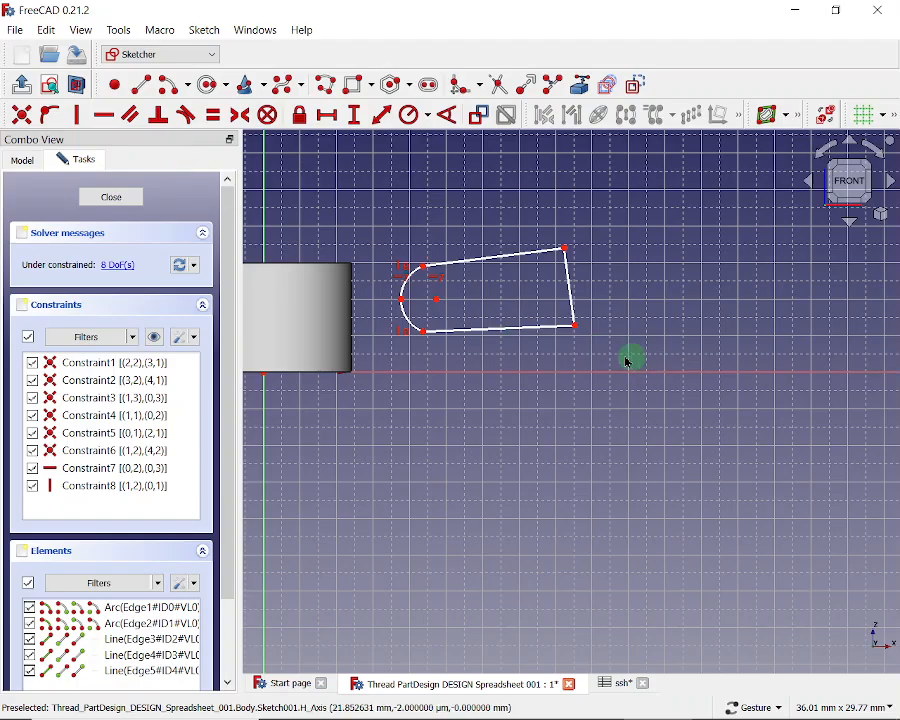
Step: Apply a vertical constraint between the two endpoints of the profile's closing line opposite the arcs
left_click(576, 325)
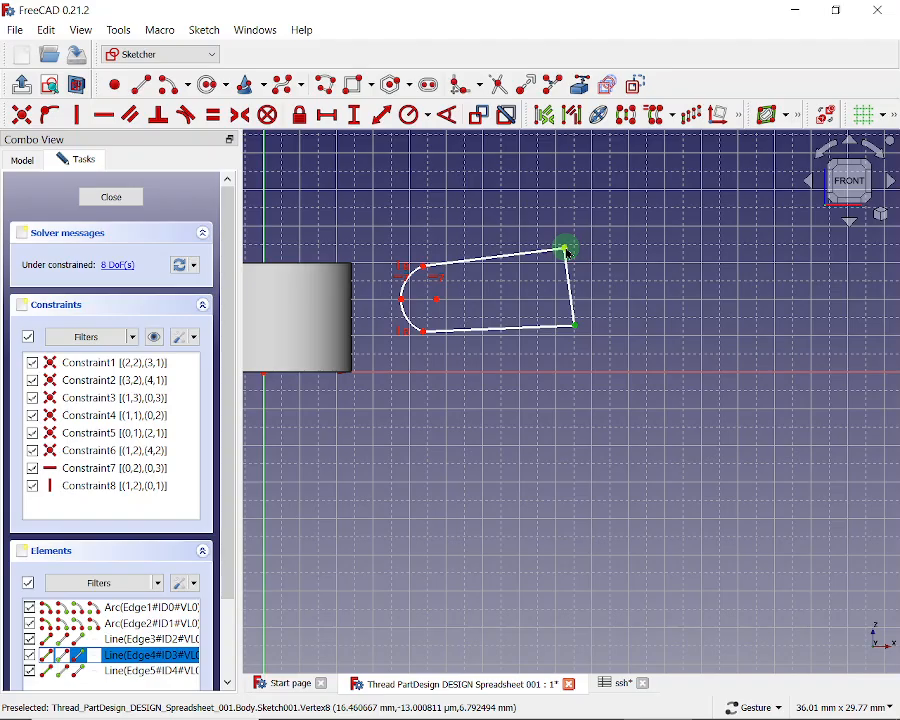
left_click(566, 249)
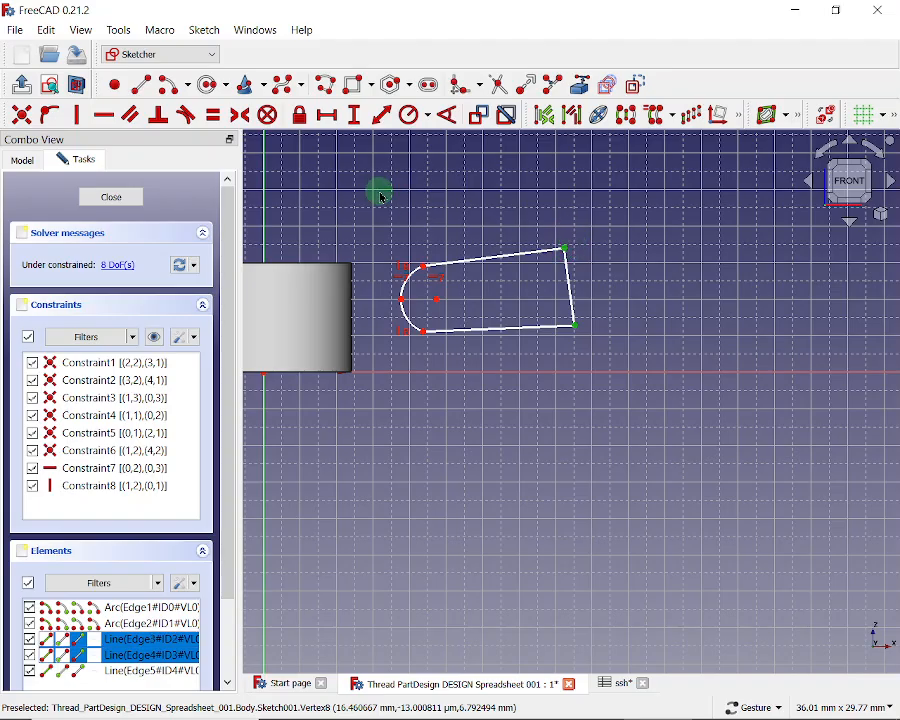
left_click(80, 115)
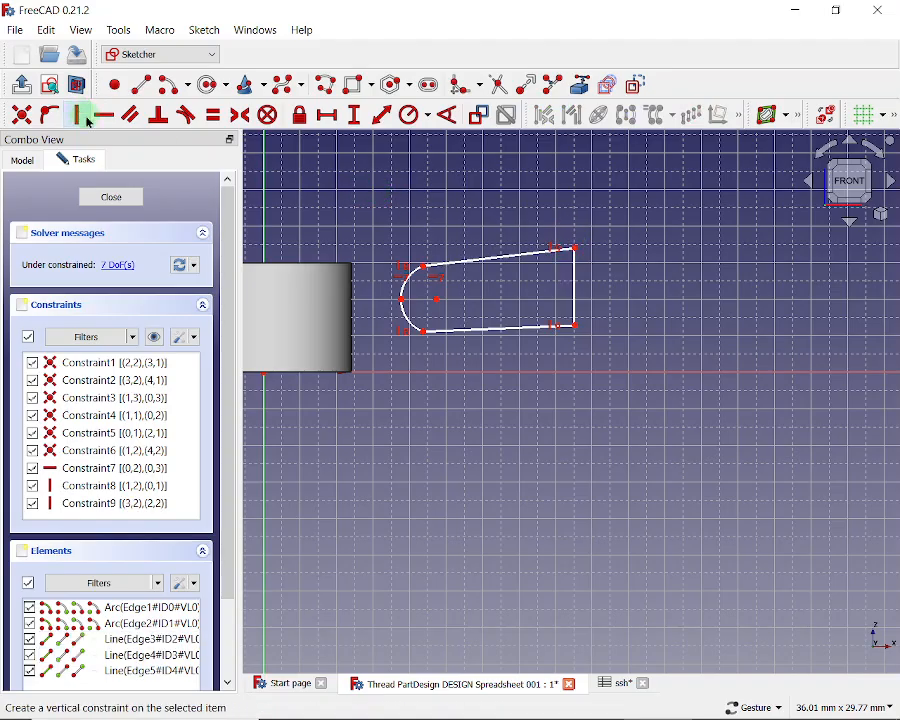
Step: Constrain the angle between the profile's lower flank and the vertical line with the expression <<ssh>>.extA
left_click(530, 330)
left_click(576, 289)
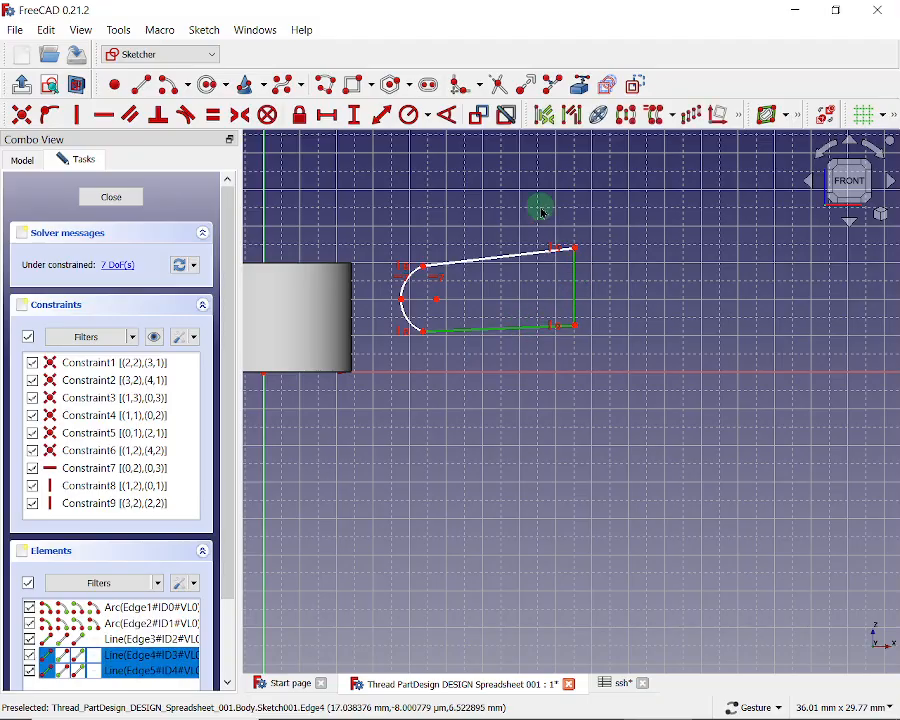
left_click(451, 117)
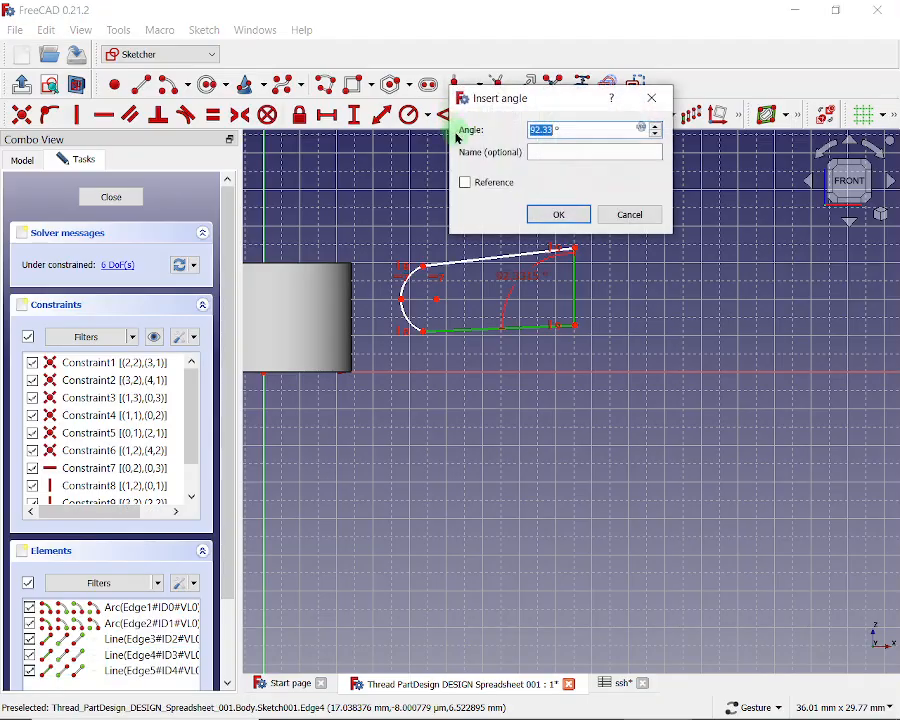
left_click(641, 130)
type("<<ssh>>.")
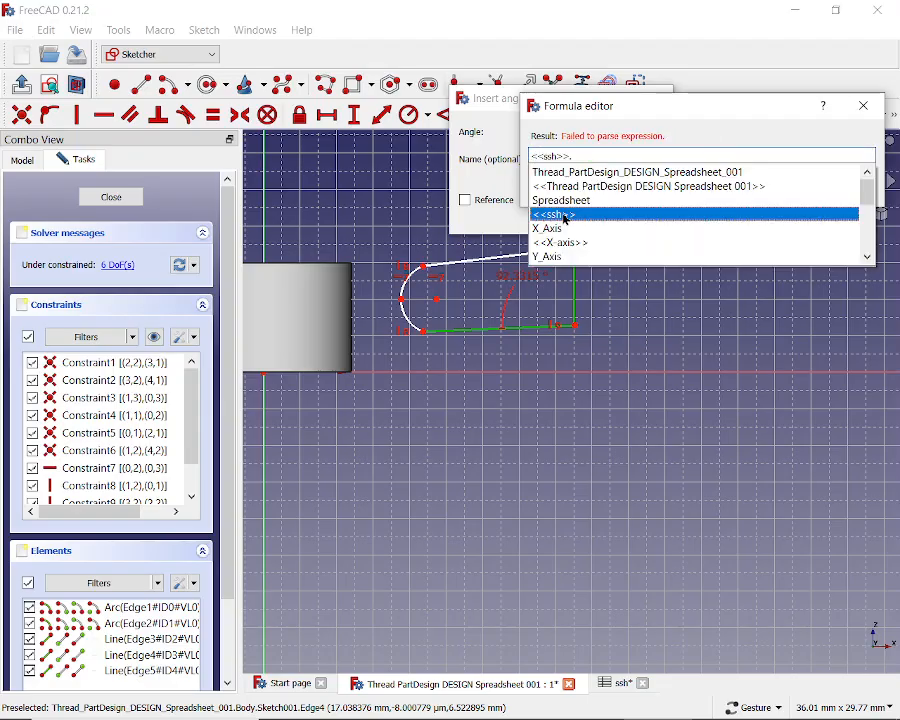
left_click(564, 213)
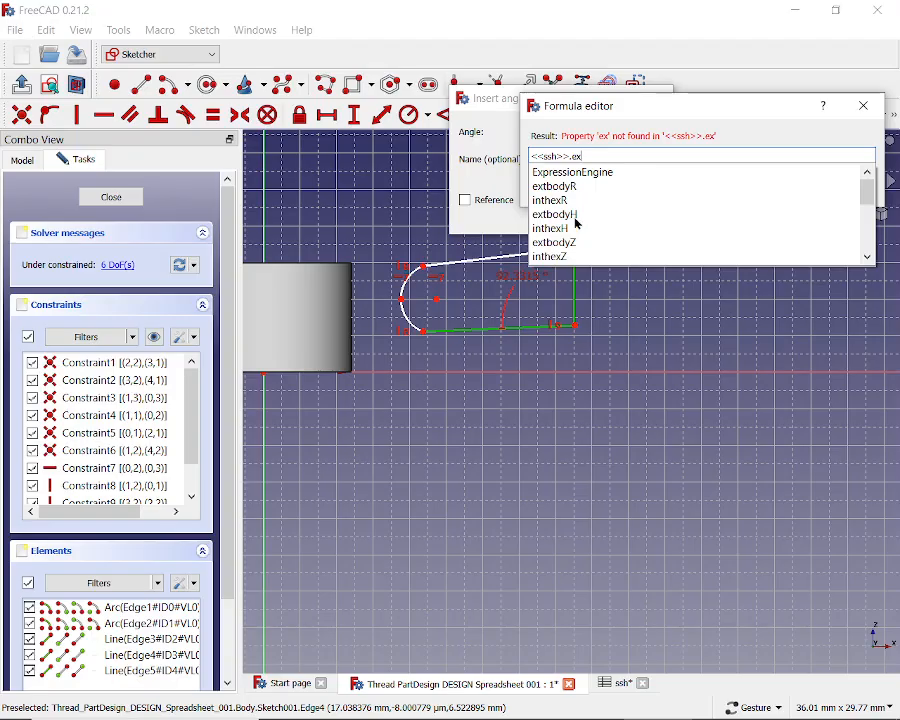
type("t")
left_click_drag(869, 196, 868, 213)
left_click(546, 228)
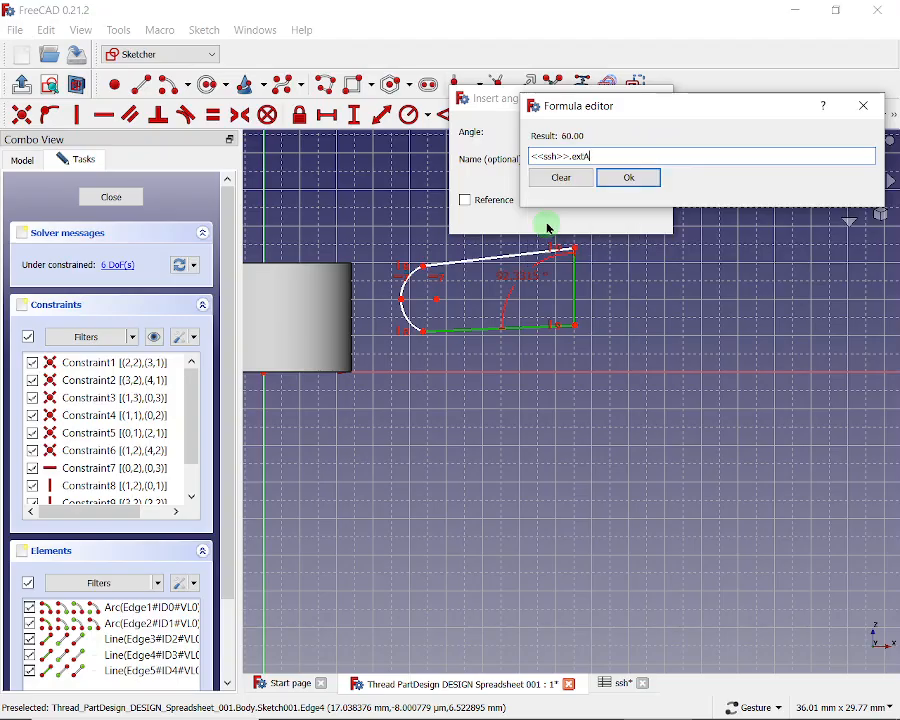
left_click(632, 176)
left_click(569, 216)
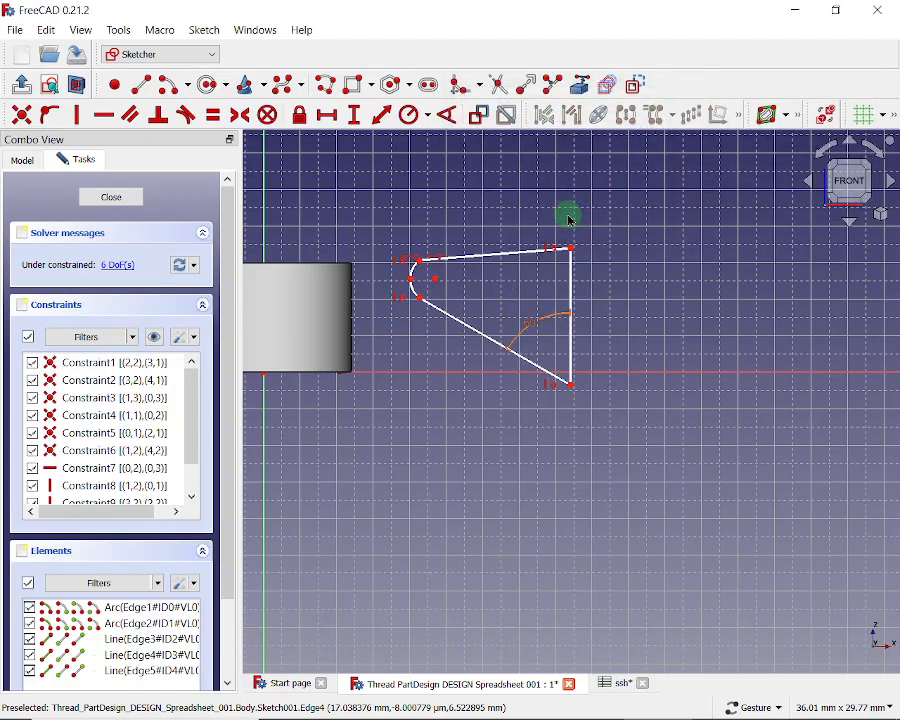
Step: Constrain the angle between the profile's upper flank and the vertical line with the expression <<ssh>>.extA
left_click(520, 256)
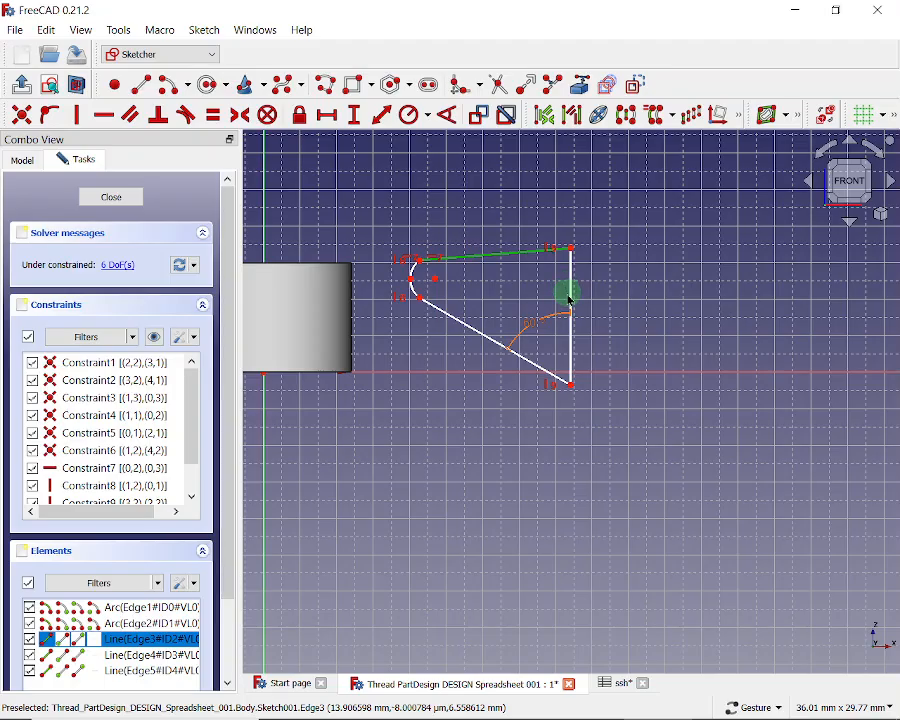
left_click(569, 297)
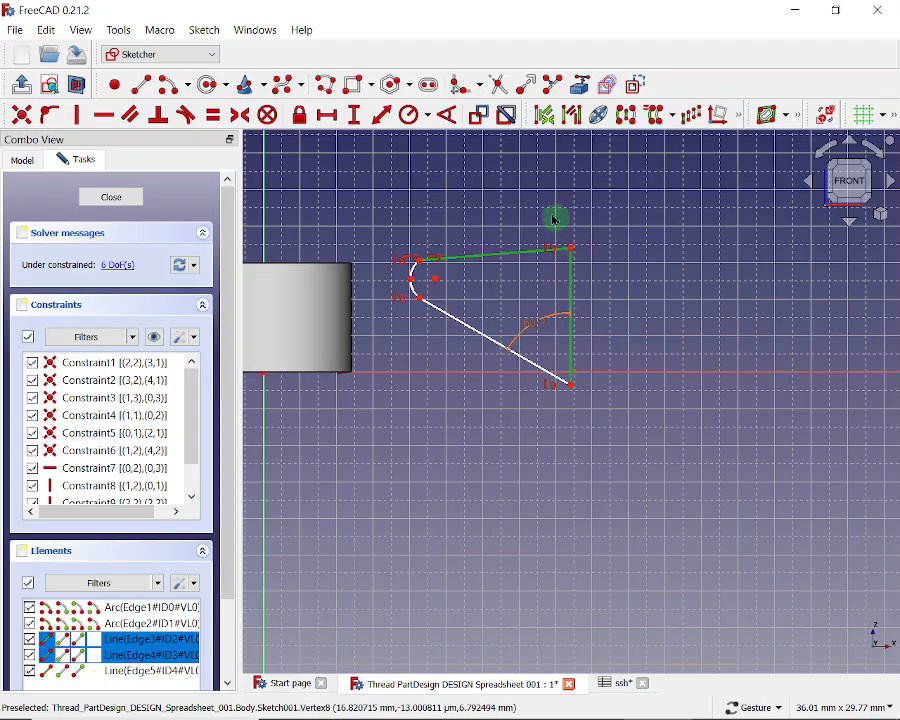
left_click(452, 117)
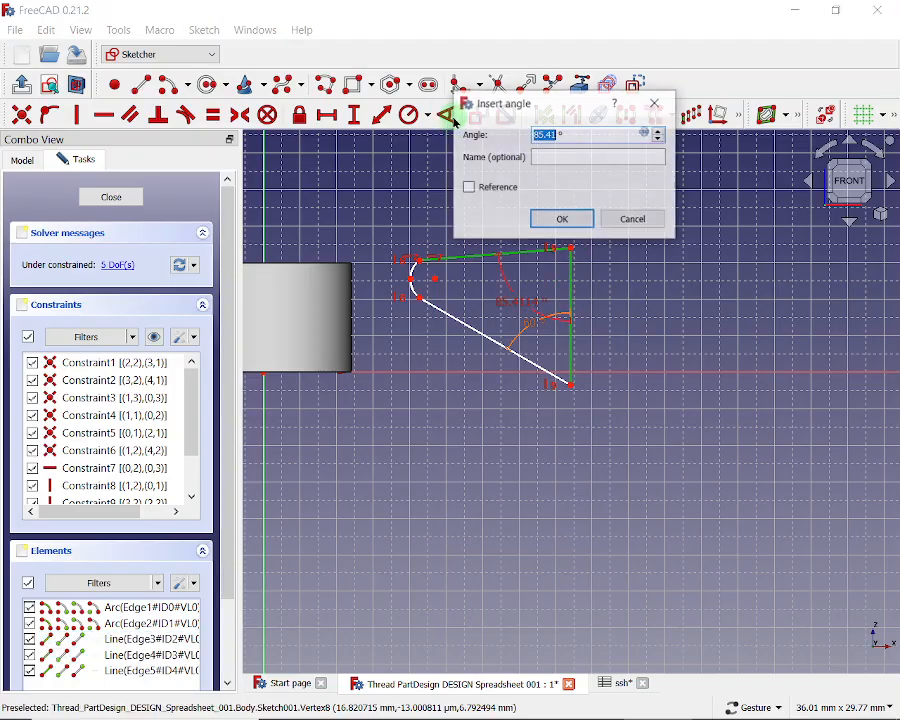
left_click(647, 137)
type("s")
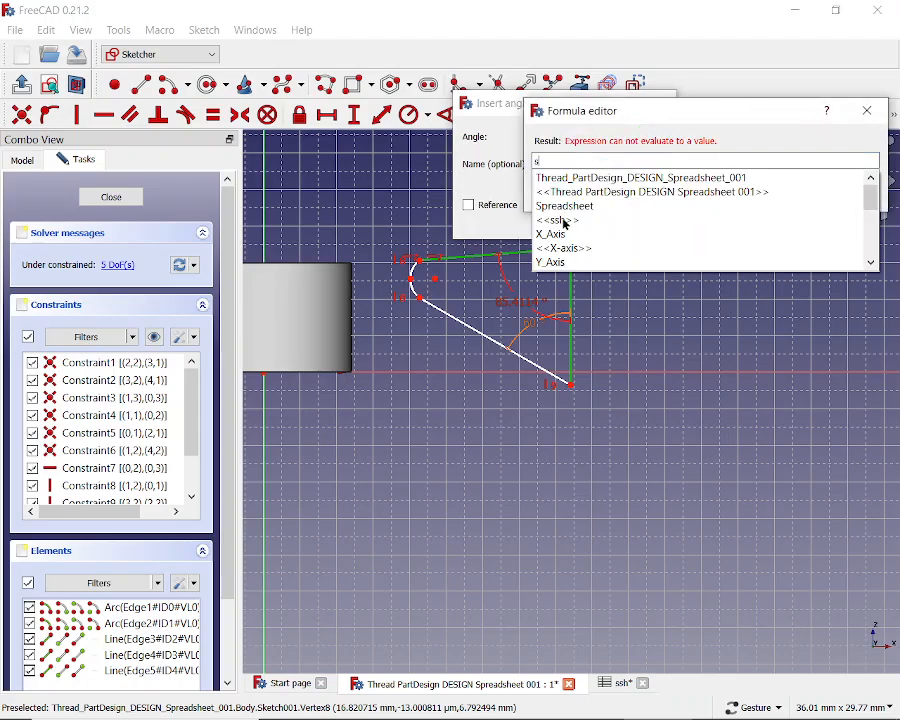
left_click(565, 221)
type("ex")
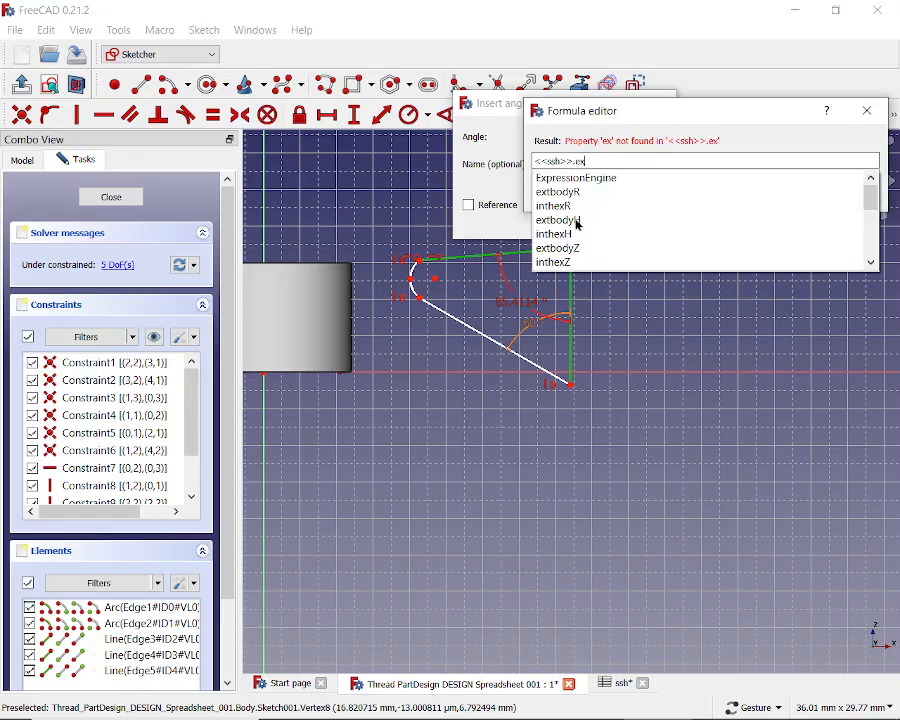
type("t")
left_click_drag(870, 210, 870, 223)
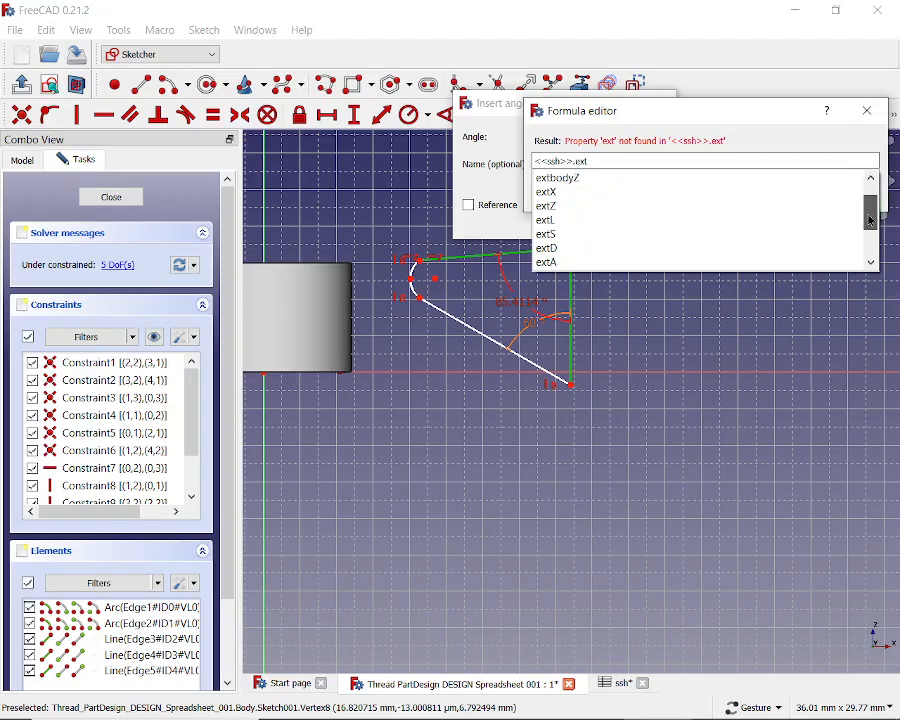
left_click(557, 262)
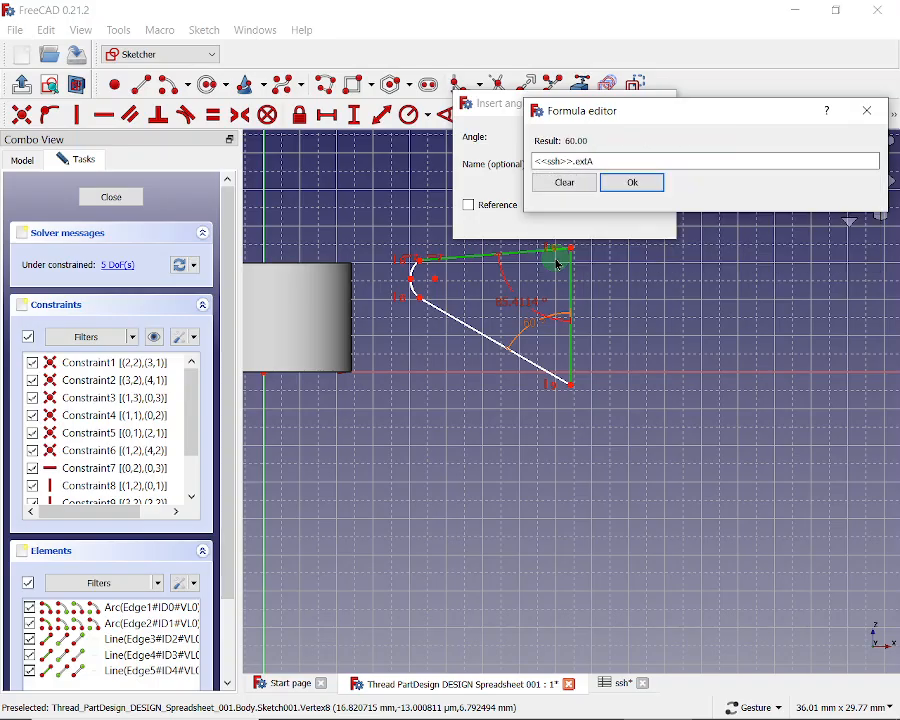
left_click(631, 183)
left_click(559, 222)
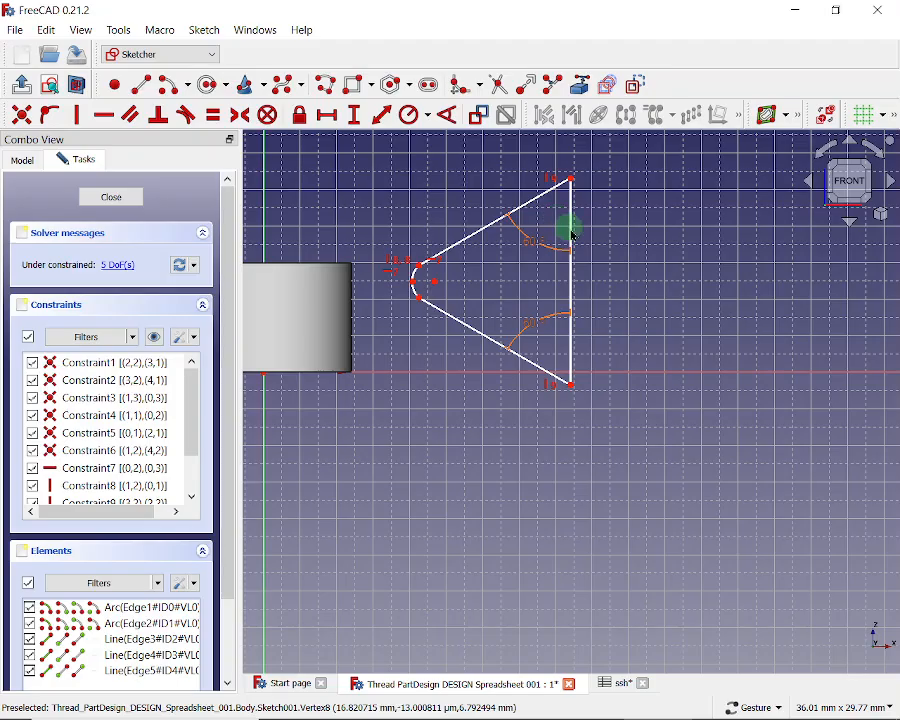
Step: Shrink the thread profile by moving its vertical line and lower corner closer to the arcs
mouse_move(573, 288)
left_mouse_down()
mouse_move(511, 289)
mouse_move(513, 328)
left_mouse_up()
mouse_move(508, 392)
left_mouse_down()
mouse_move(476, 282)
mouse_move(474, 237)
mouse_move(446, 287)
mouse_move(452, 308)
left_mouse_up()
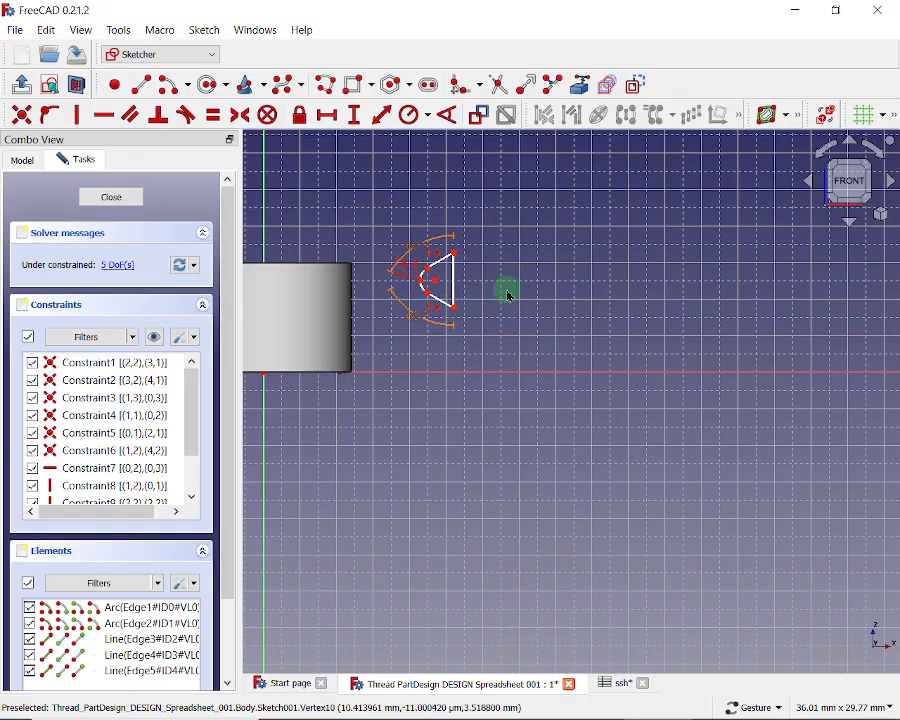
scroll(508, 290, "up", 2)
scroll(508, 290, "up", 2)
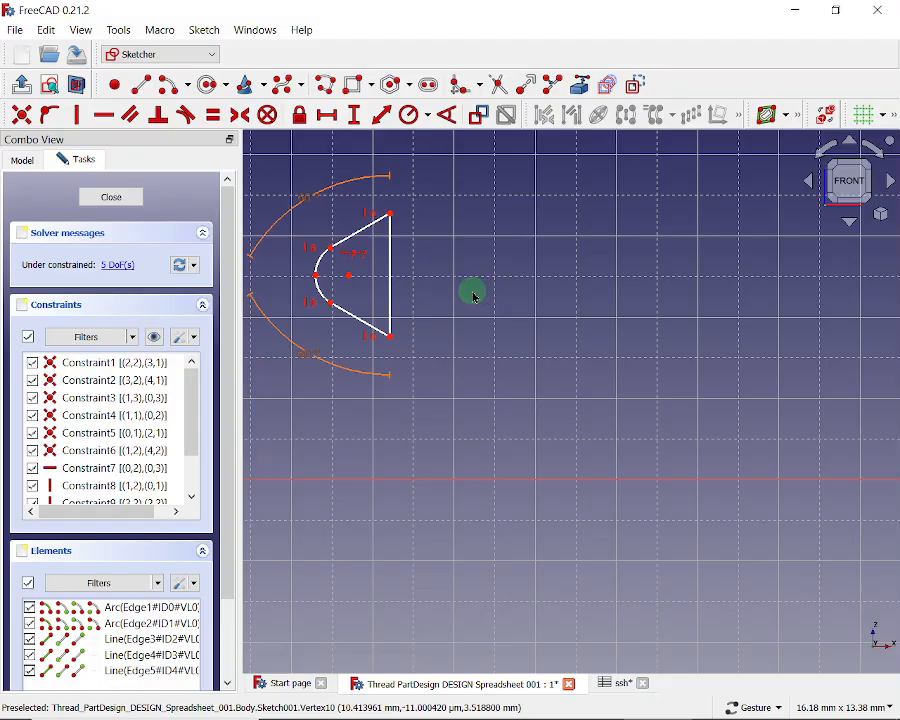
Step: Constrain the vertical distance between the endpoints of the profile's vertical closing line with the expression <<ssh>>.extL
left_click(391, 339)
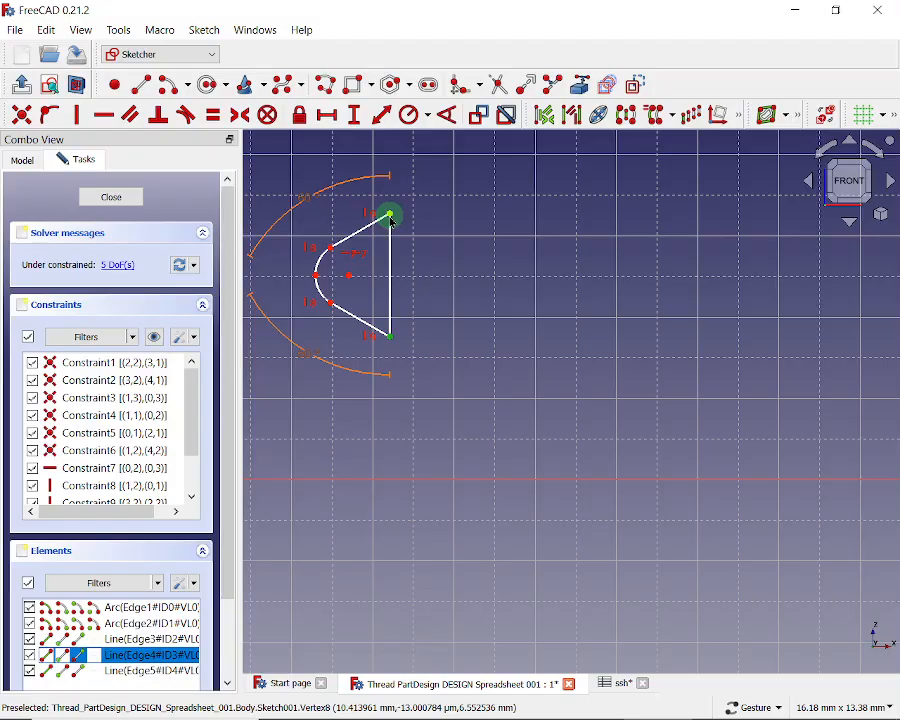
left_click(391, 216)
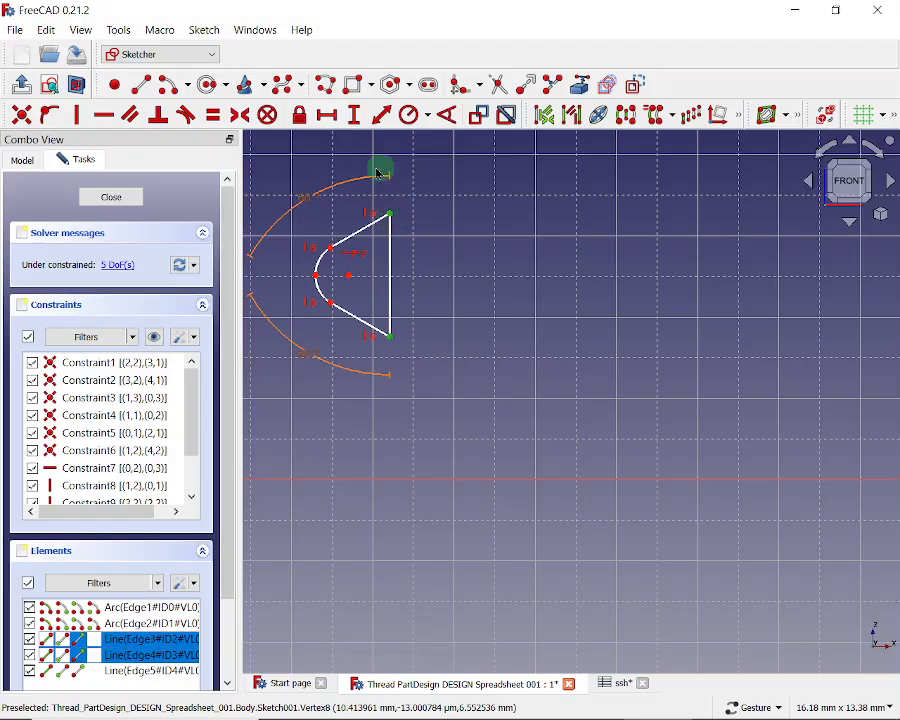
left_click(355, 116)
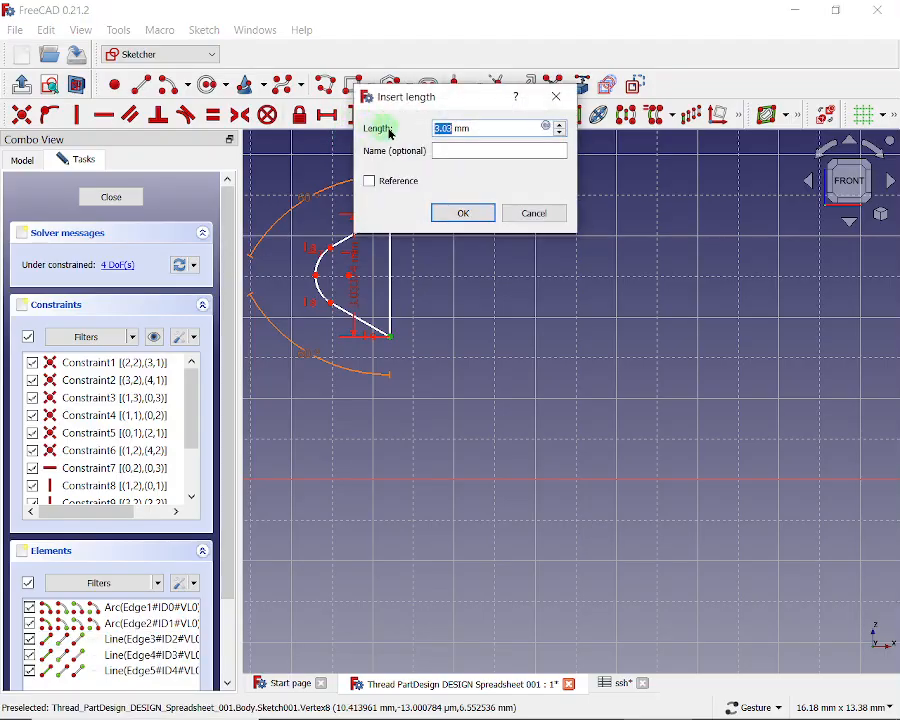
left_click(547, 128)
type("s")
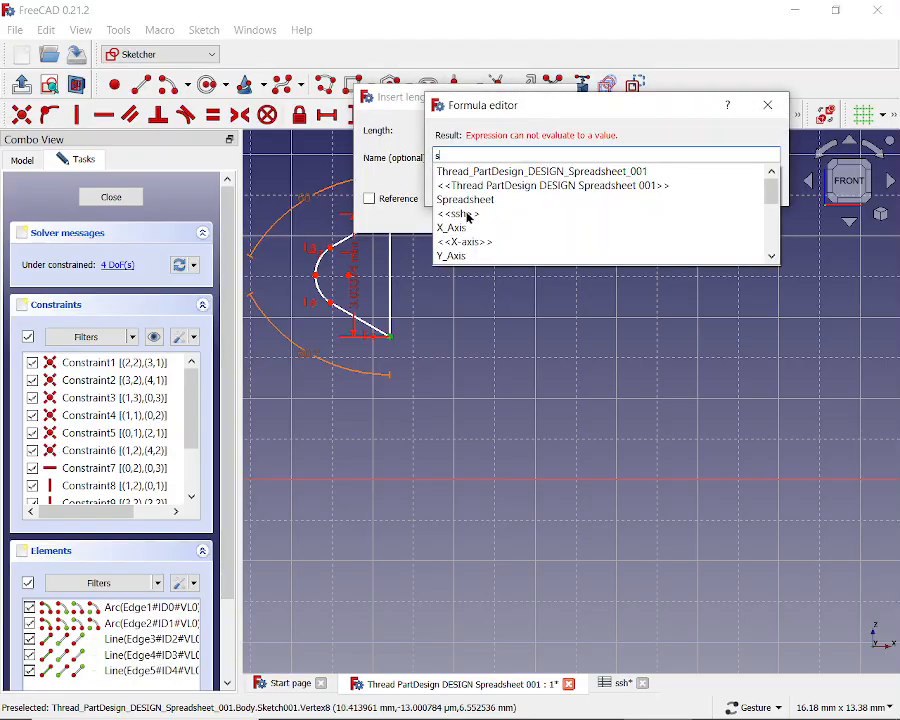
left_click(467, 215)
type("ex")
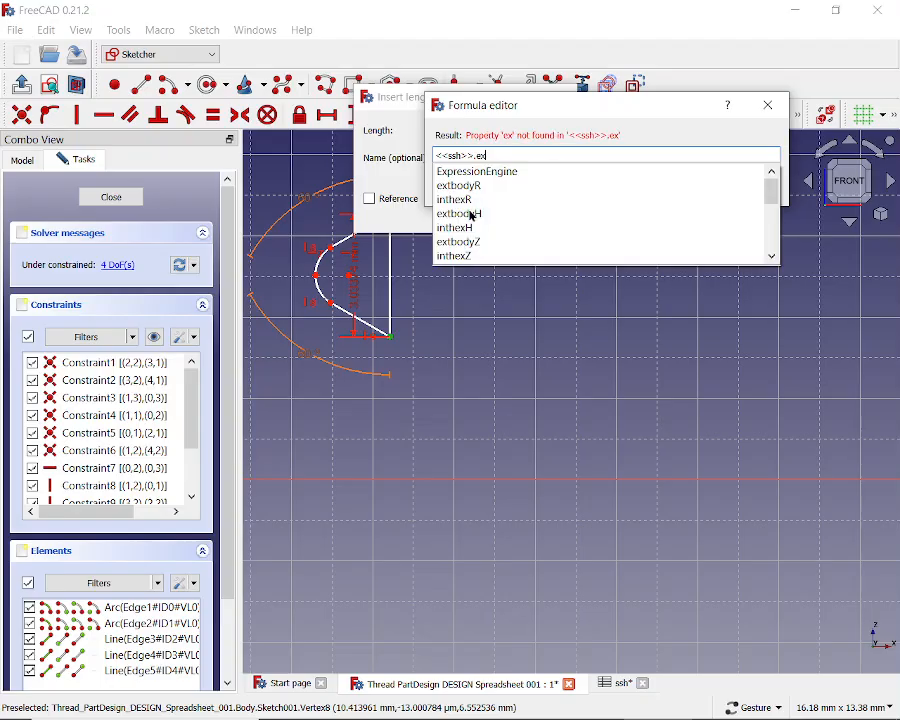
type("tL")
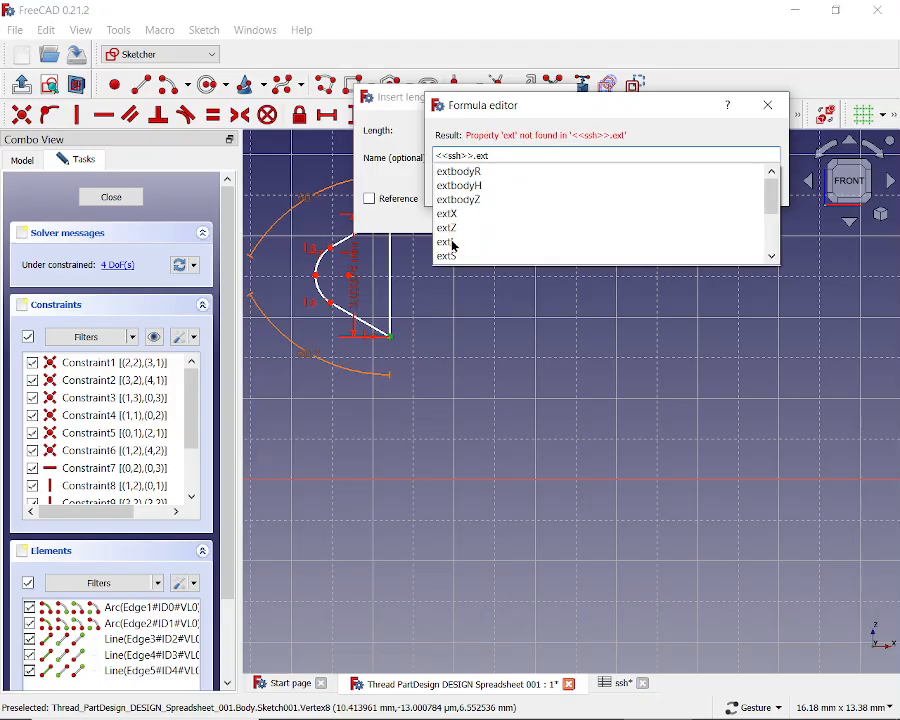
left_click(453, 245)
left_click(532, 177)
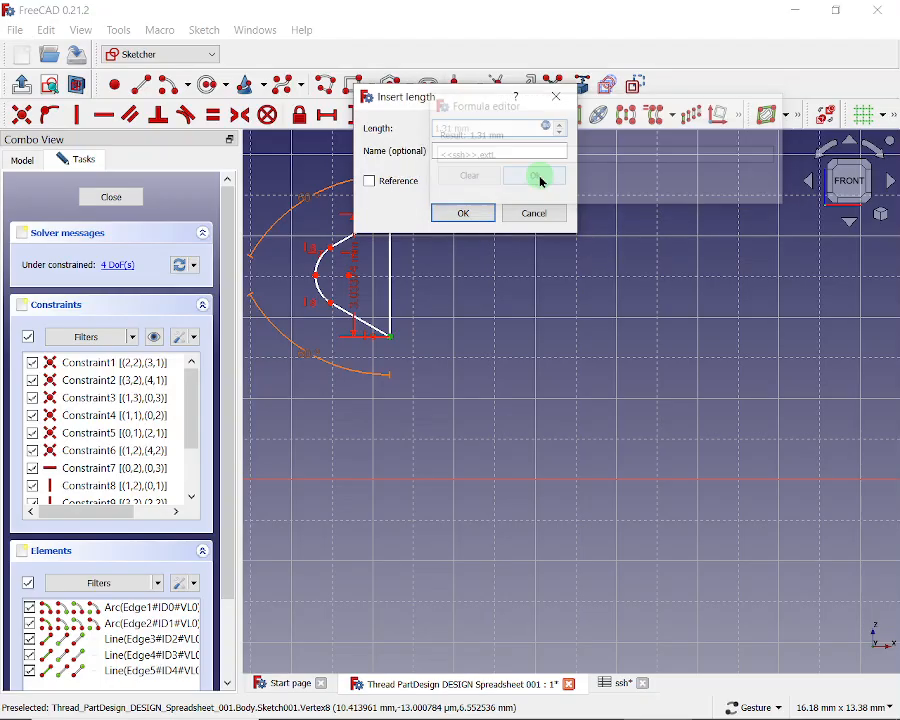
left_click(476, 216)
Step: Constrain the vertical distance between the arc endpoints where the arcs meet the two flanks with the expression <<ssh>>.extS
scroll(419, 305, "up", 2)
scroll(419, 303, "up", 2)
left_click_drag(420, 293, 562, 290)
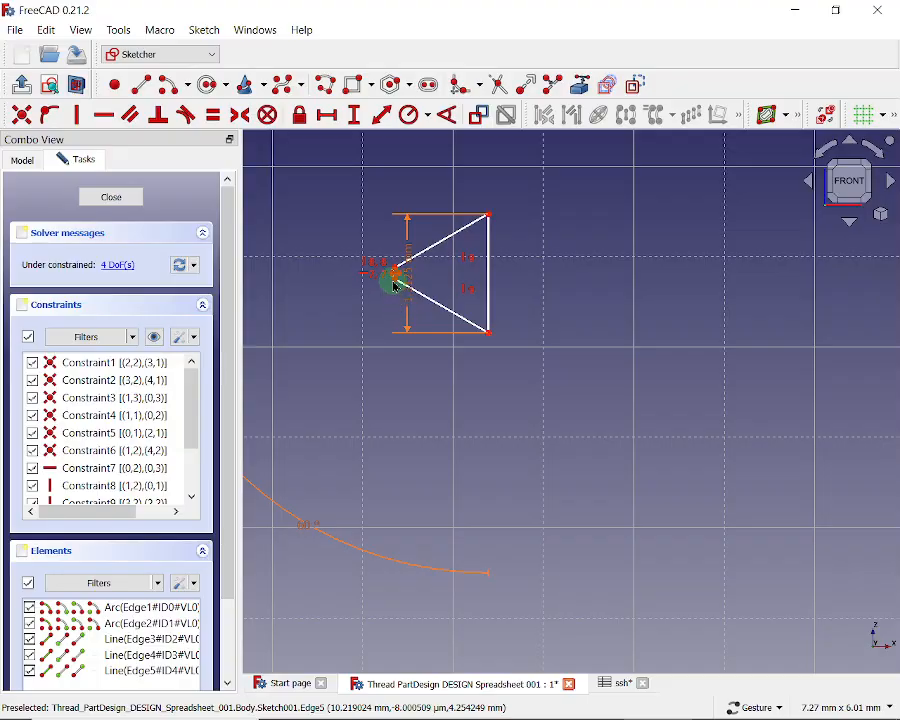
left_click(397, 272)
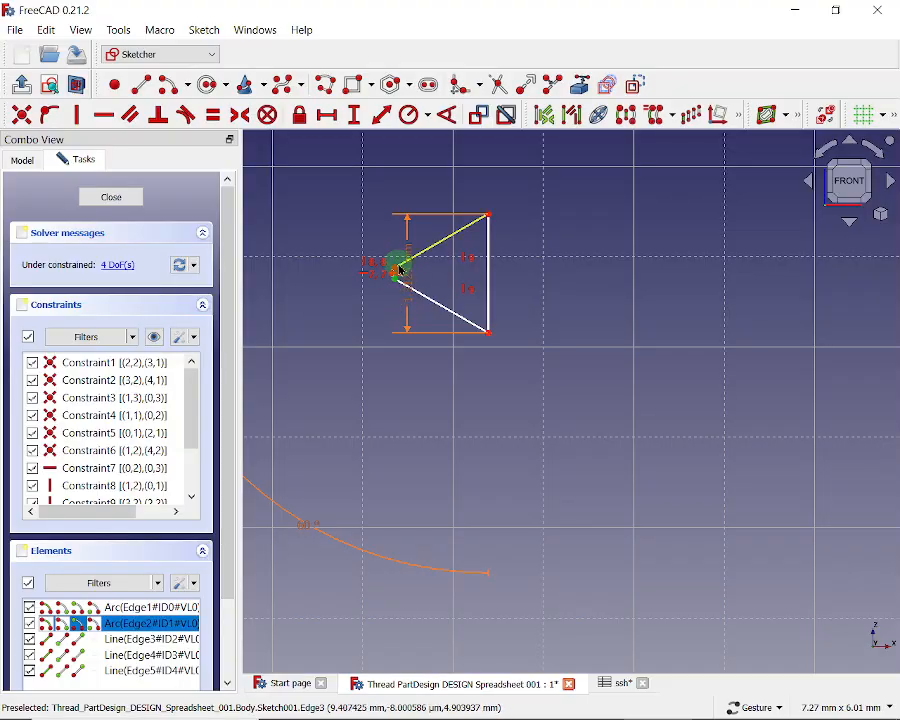
left_click(355, 115)
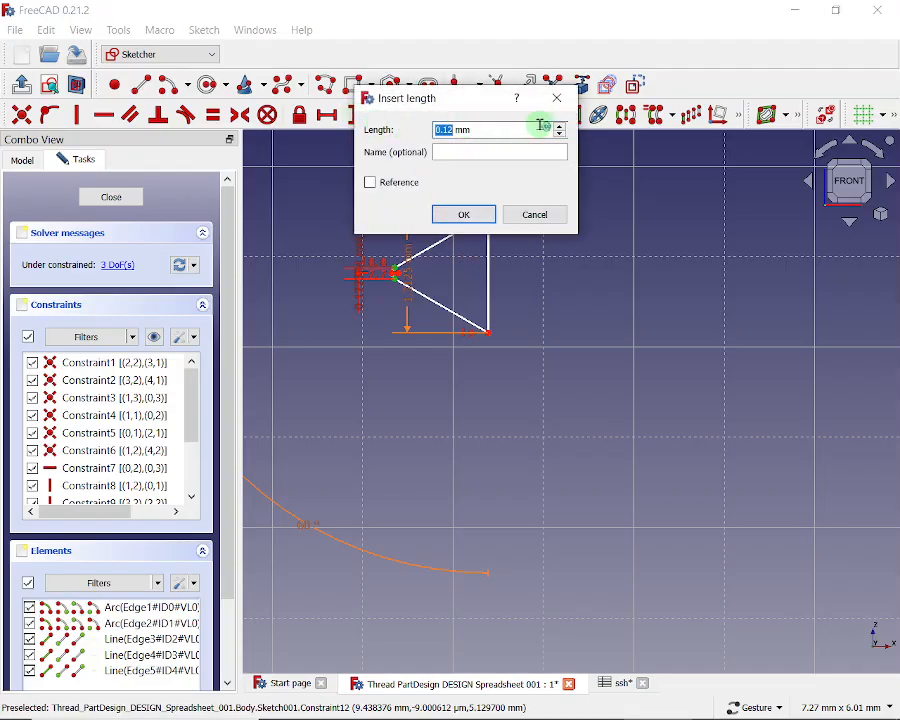
left_click(546, 129)
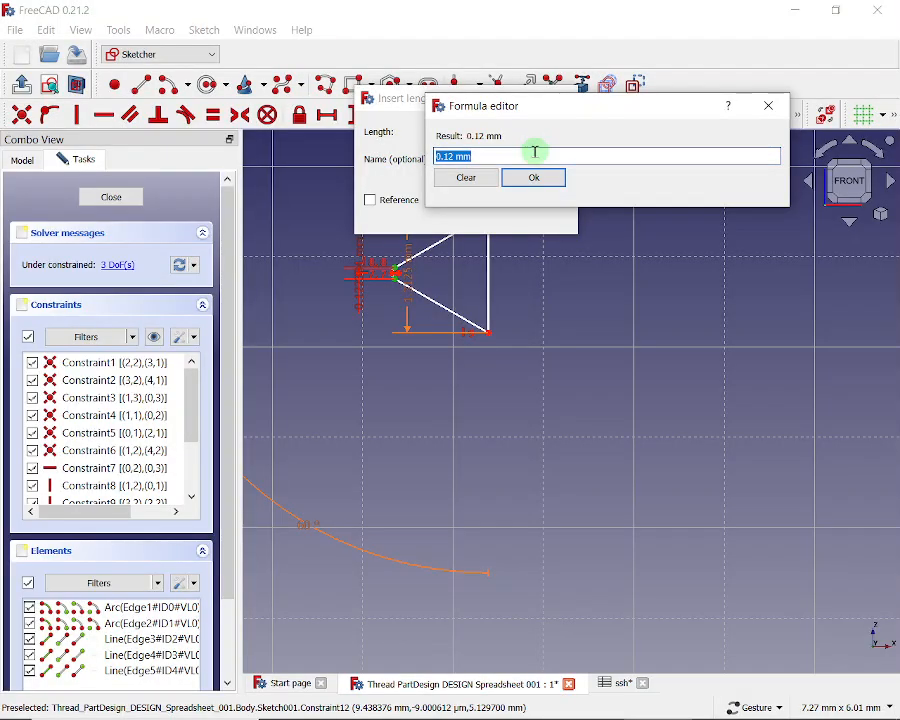
type("s")
left_click(469, 215)
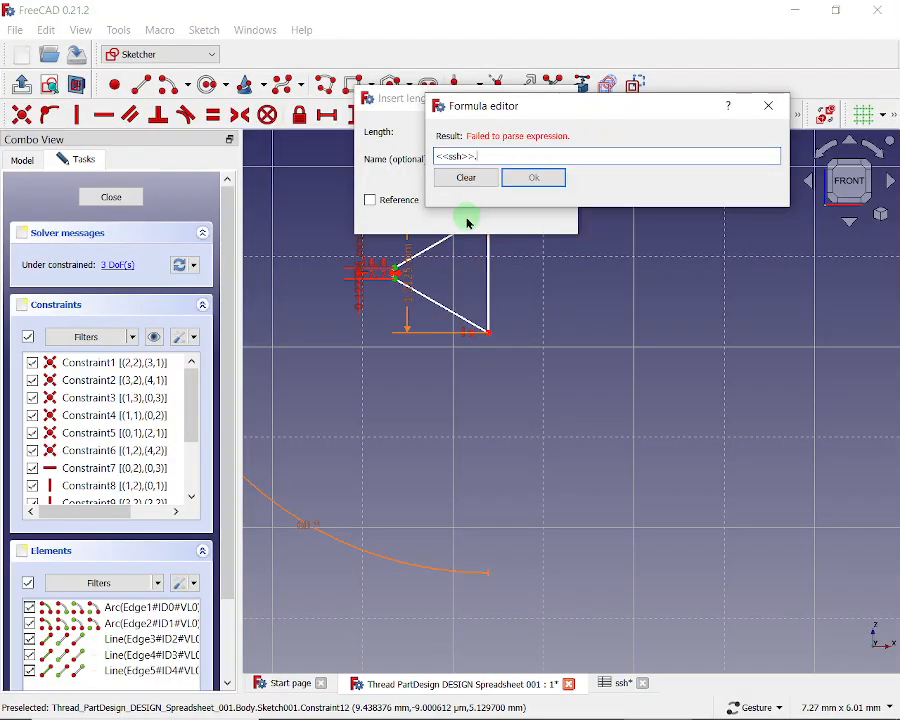
type("ex")
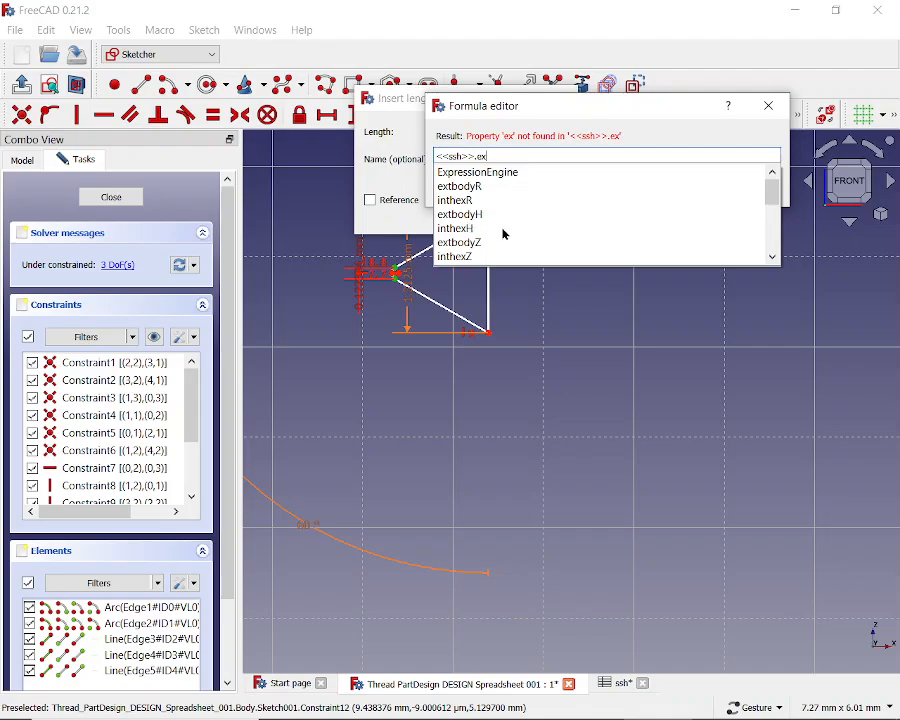
type("t")
left_click(452, 257)
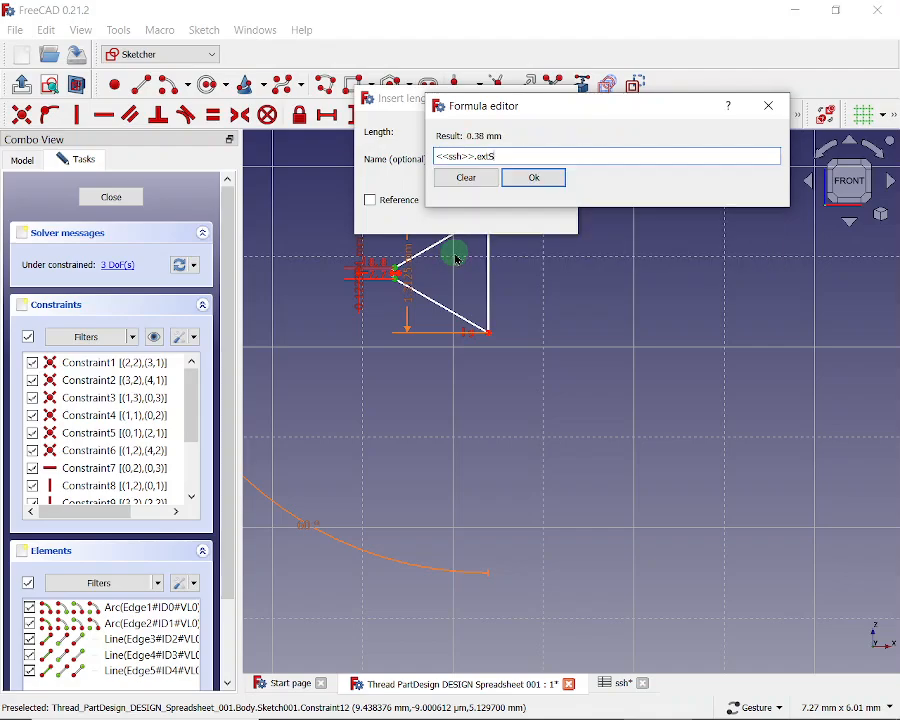
left_click(532, 176)
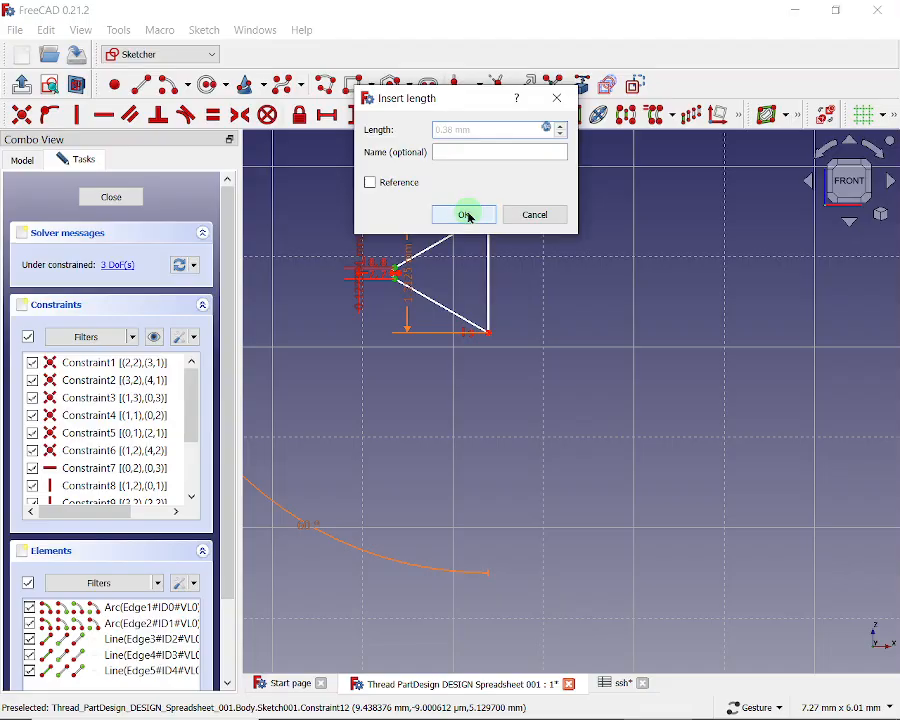
left_click(466, 213)
Step: Constrain the horizontal distance from the closing line's lower corner to the point joining the two arcs with the expression <<ssh>>.extD
left_click_drag(535, 247, 470, 240)
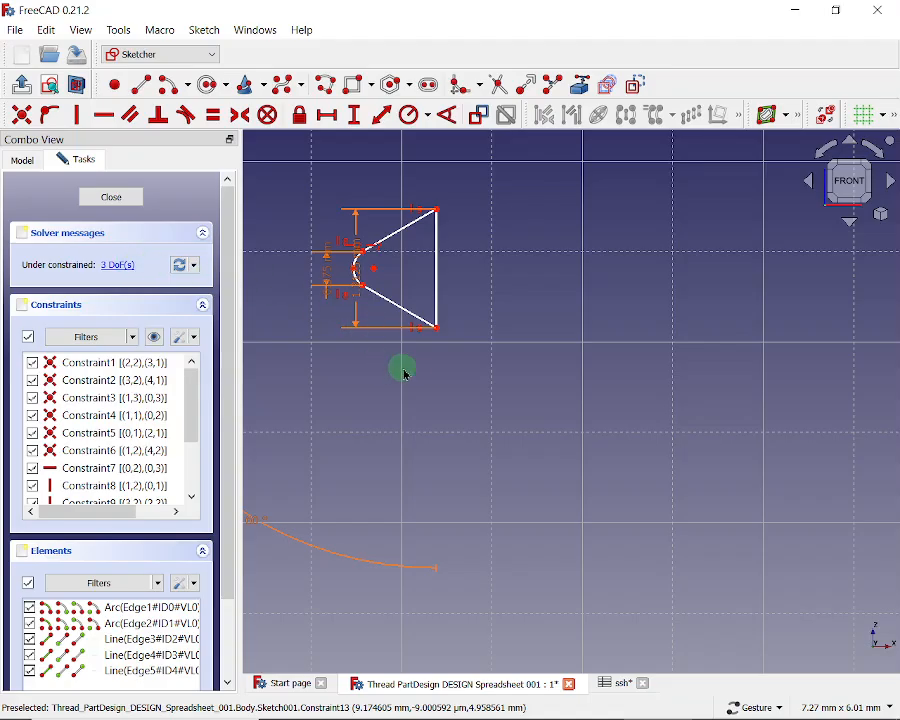
left_click(438, 329)
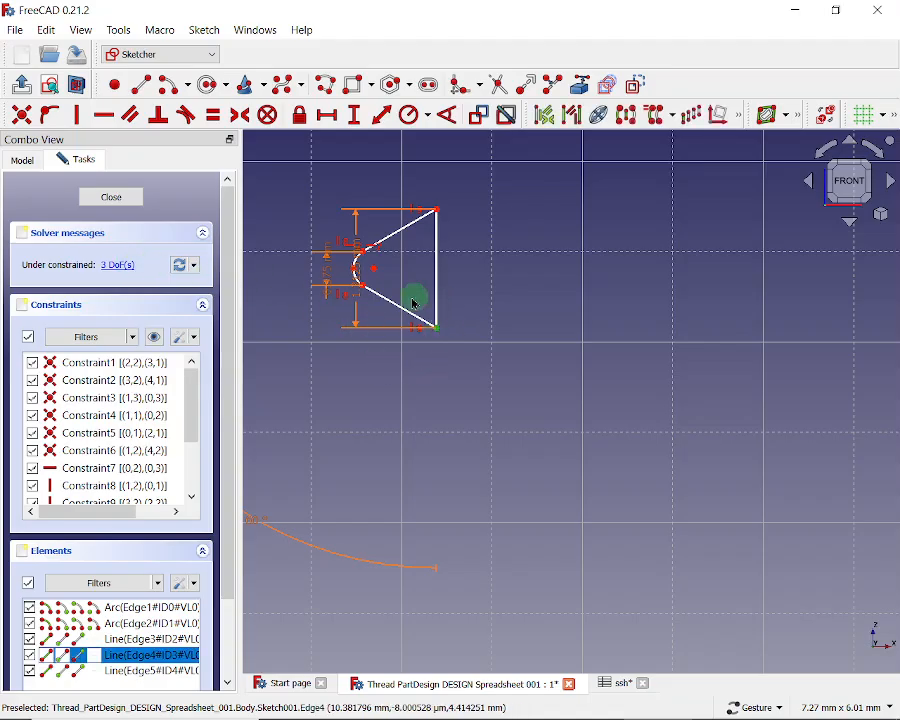
left_click(357, 276)
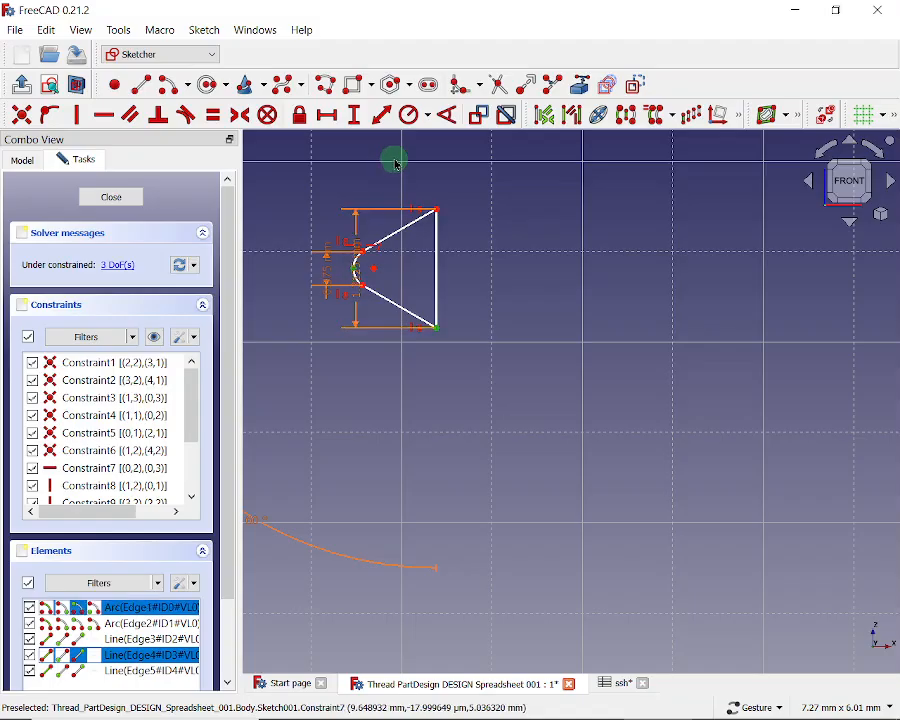
left_click(330, 116)
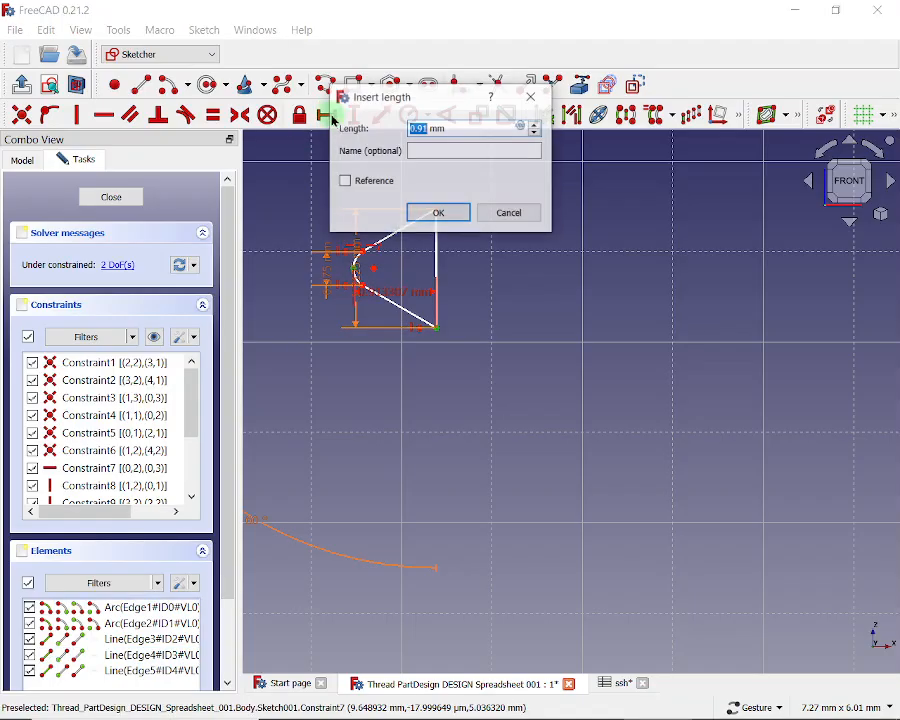
left_click(520, 128)
type("<<ssh>>.e")
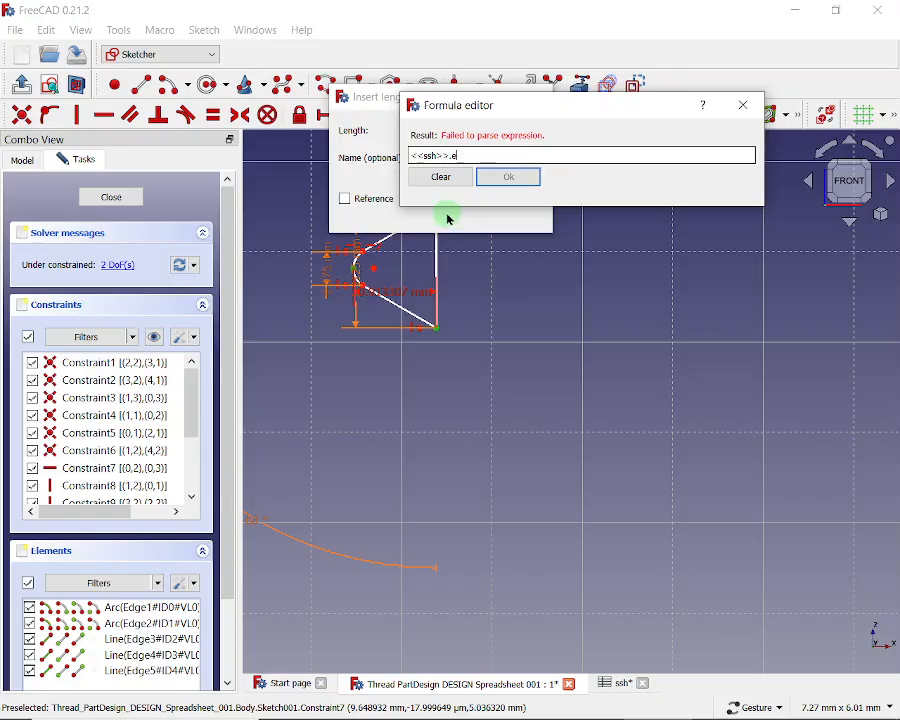
type("xt")
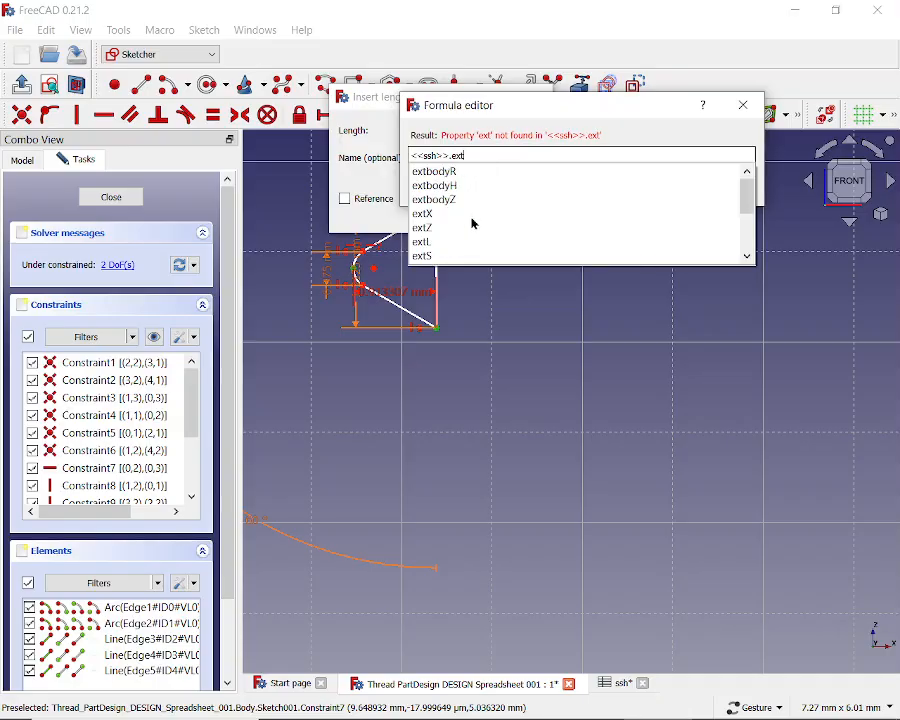
left_click(749, 257)
left_click(749, 257)
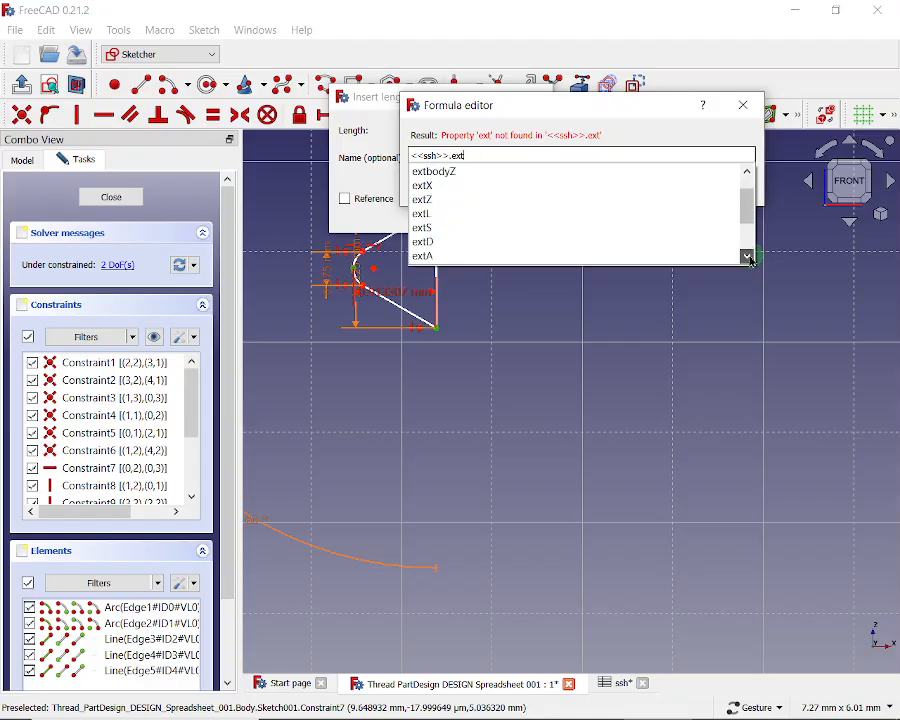
left_click(432, 245)
left_click(506, 176)
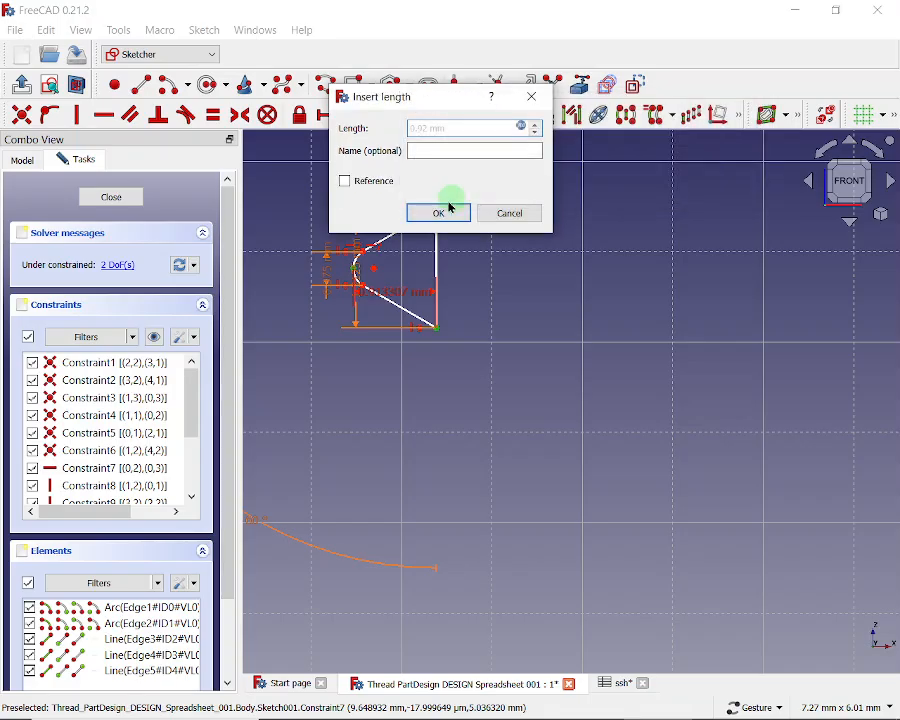
left_click(438, 211)
Step: Constrain the vertical distance between the point joining the two arcs and the sketch's horizontal axis with the expression <<ssh>>.extZ
mouse_move(512, 260)
left_mouse_down()
mouse_move(466, 257)
mouse_move(482, 261)
left_mouse_up()
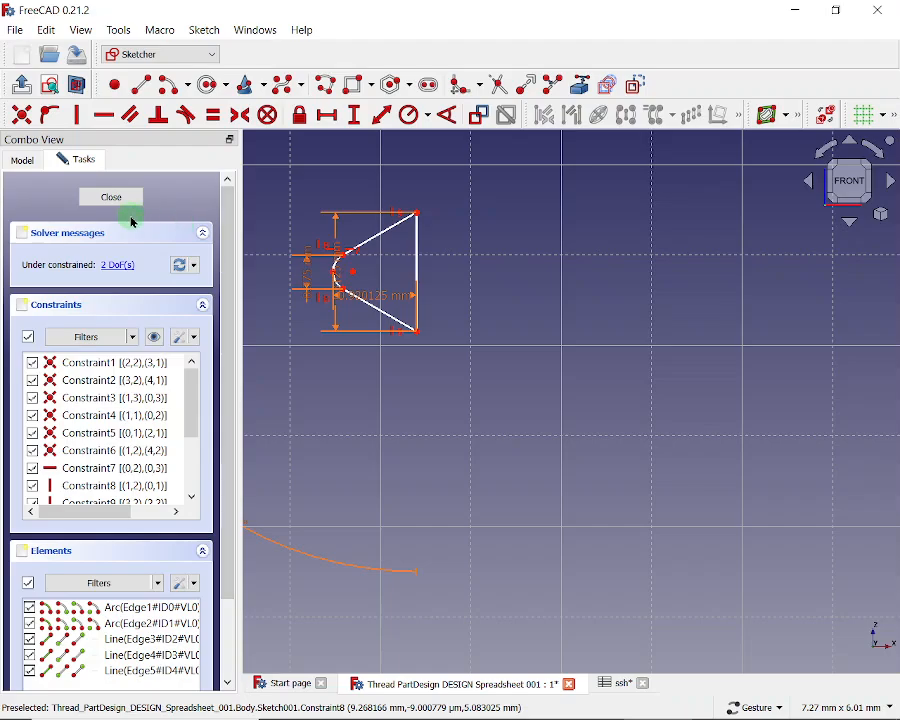
scroll(576, 265, "down", 5)
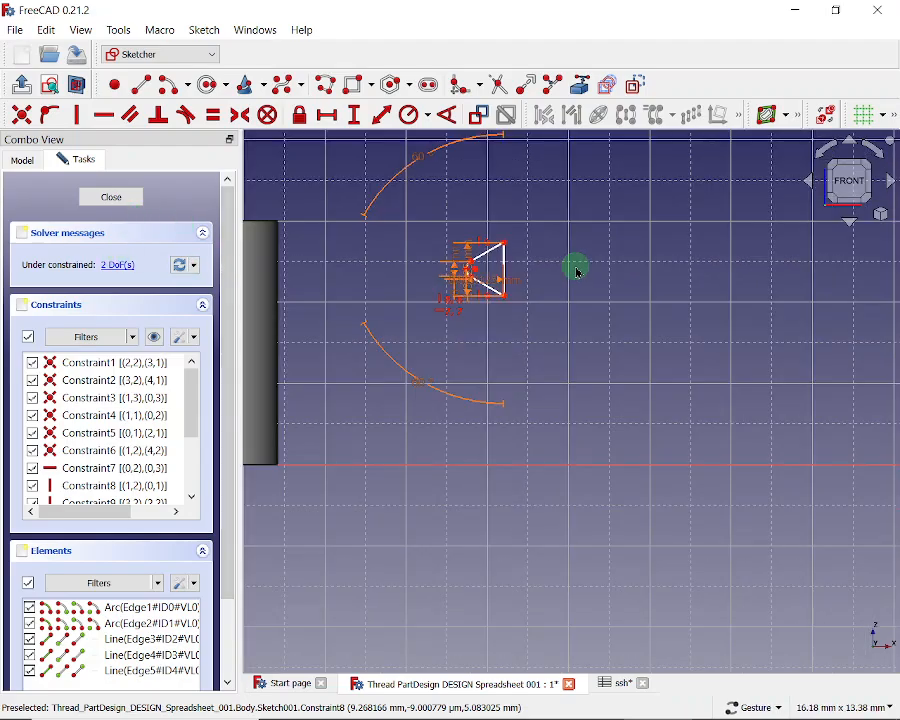
scroll(577, 265, "down", 4)
scroll(604, 262, "up", 4)
scroll(600, 266, "up", 2)
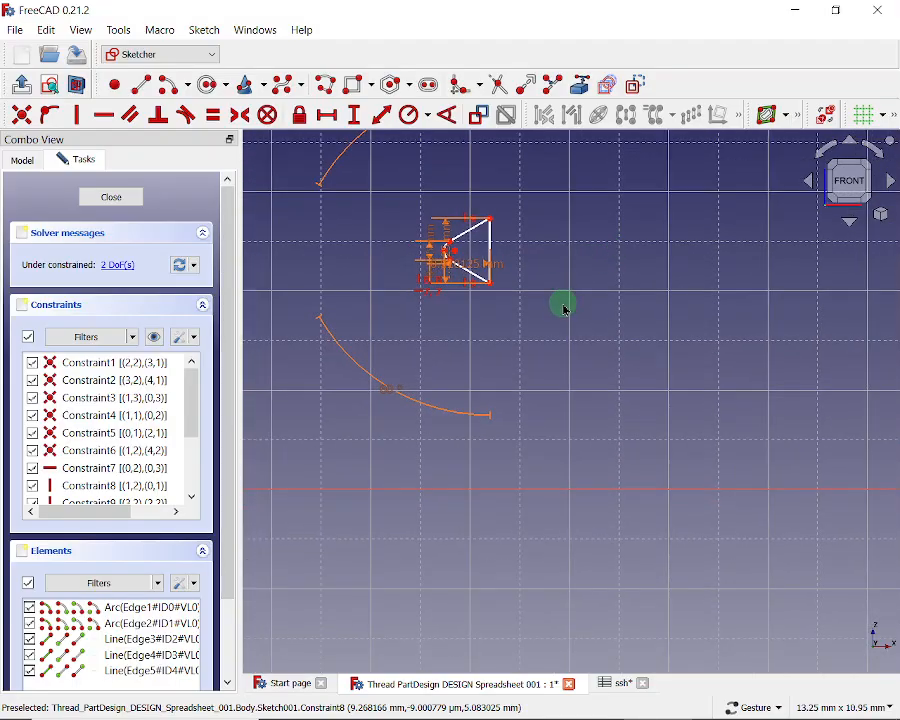
left_click(445, 257)
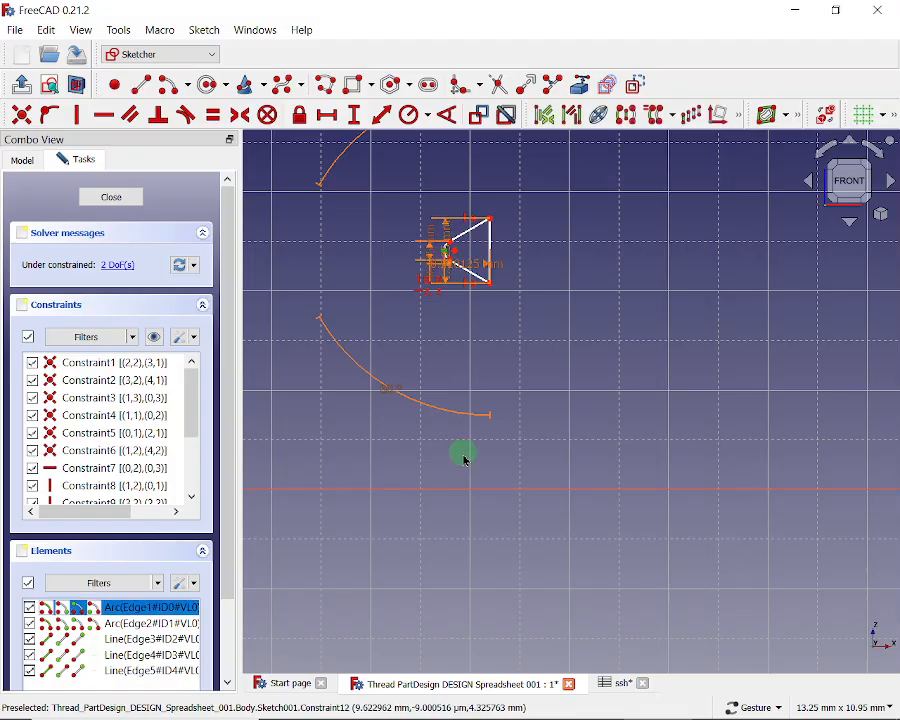
left_click(461, 493)
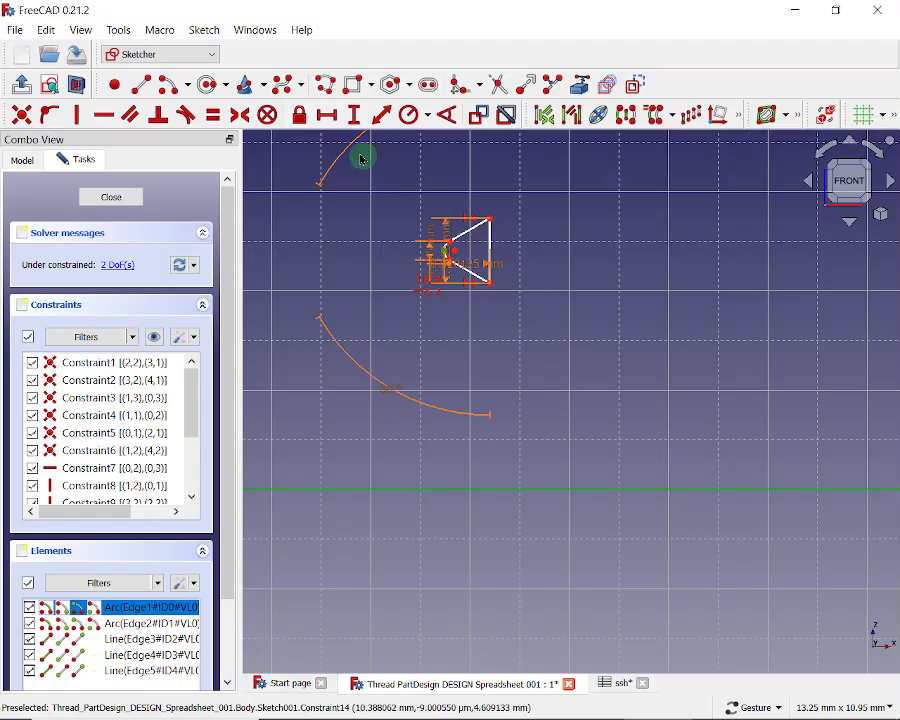
left_click(355, 114)
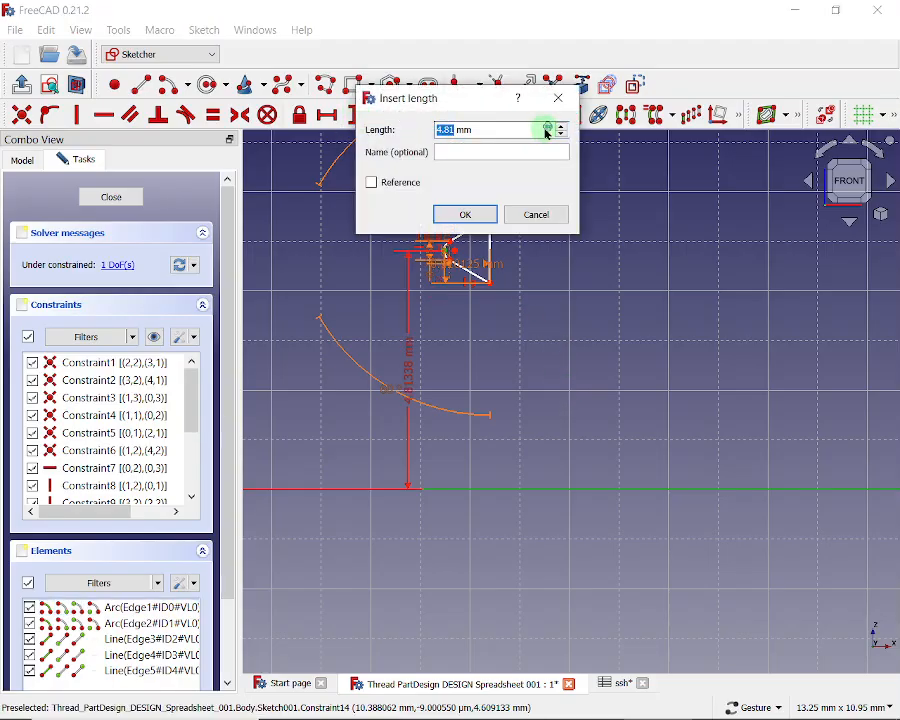
left_click(549, 129)
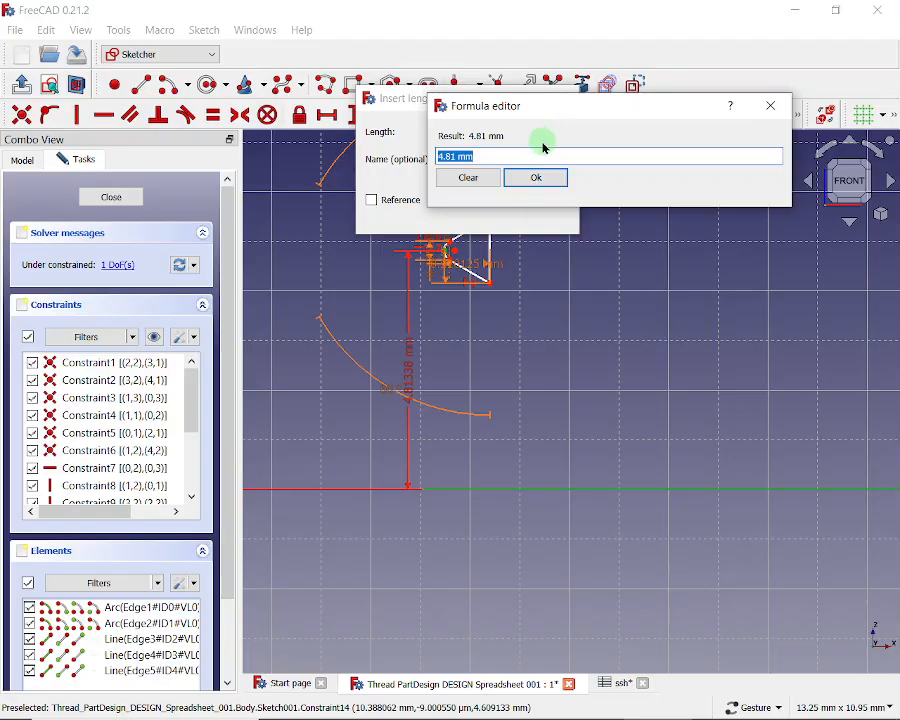
type("s")
left_click(465, 215)
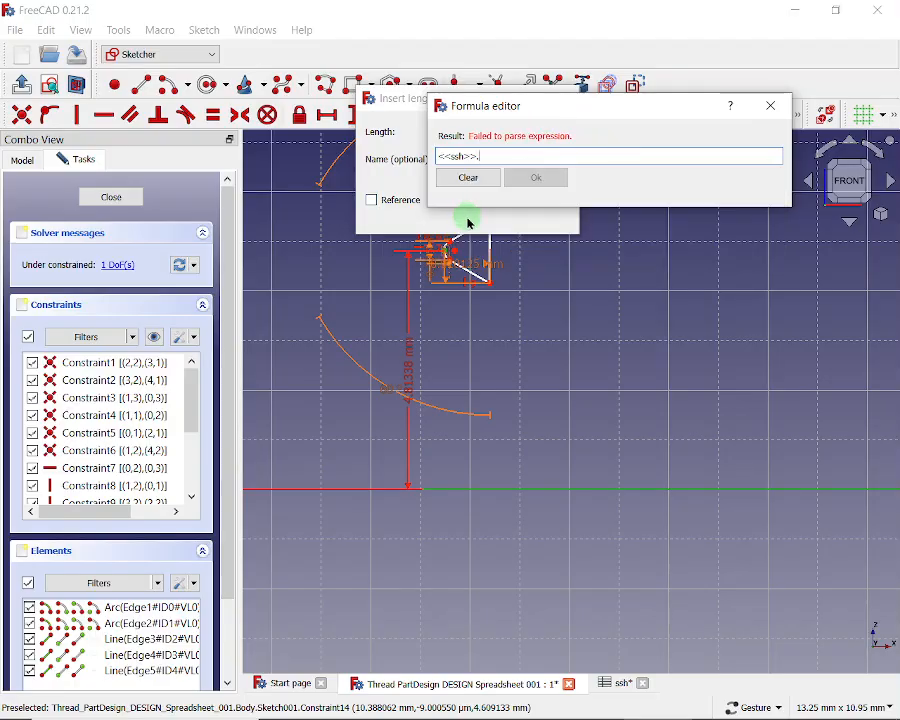
type("ex")
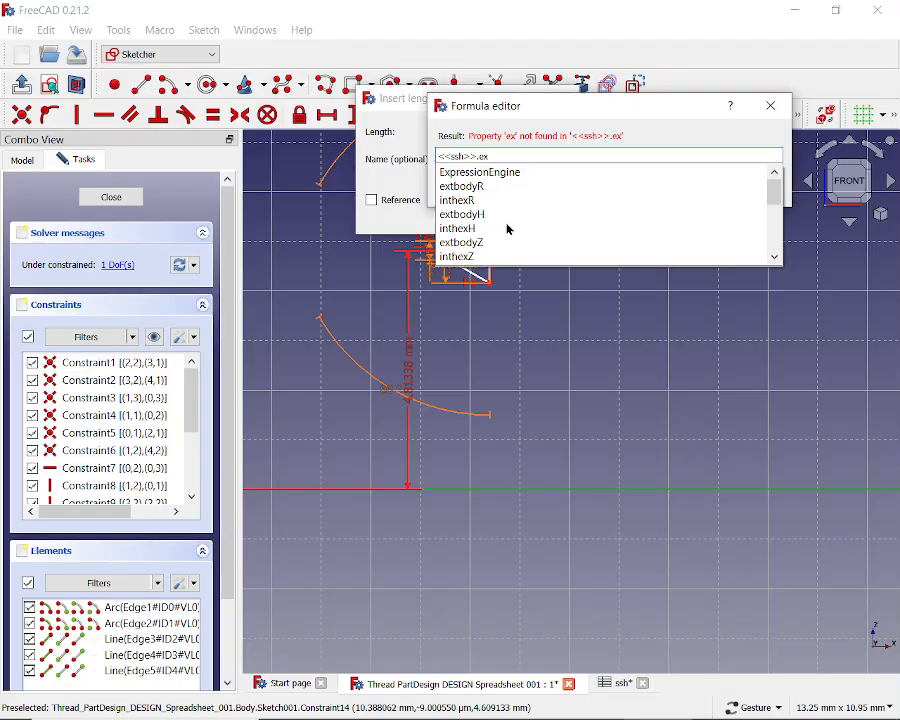
type("t")
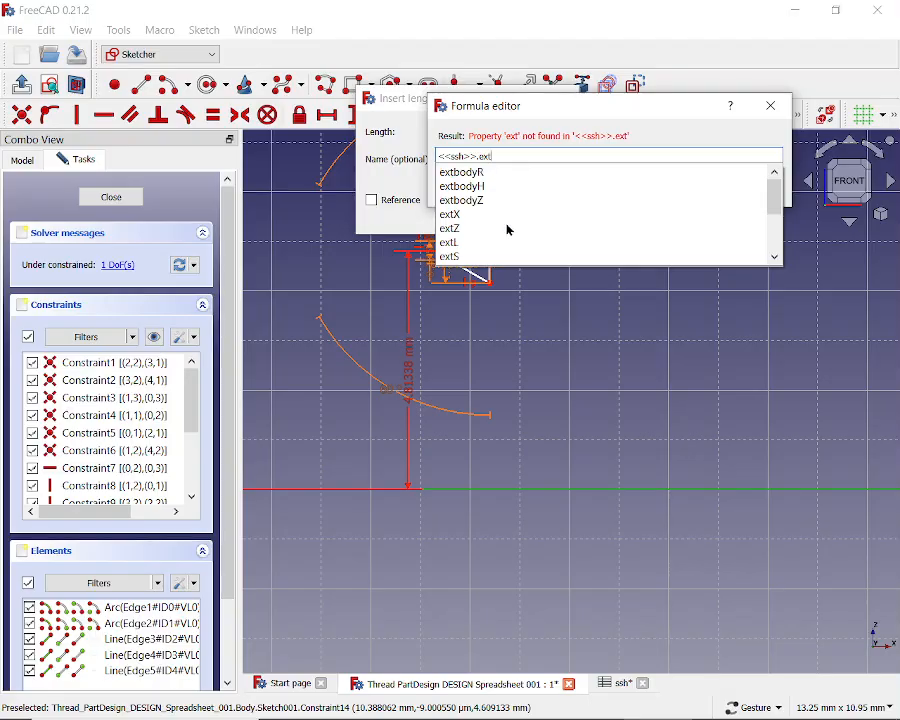
left_click(455, 229)
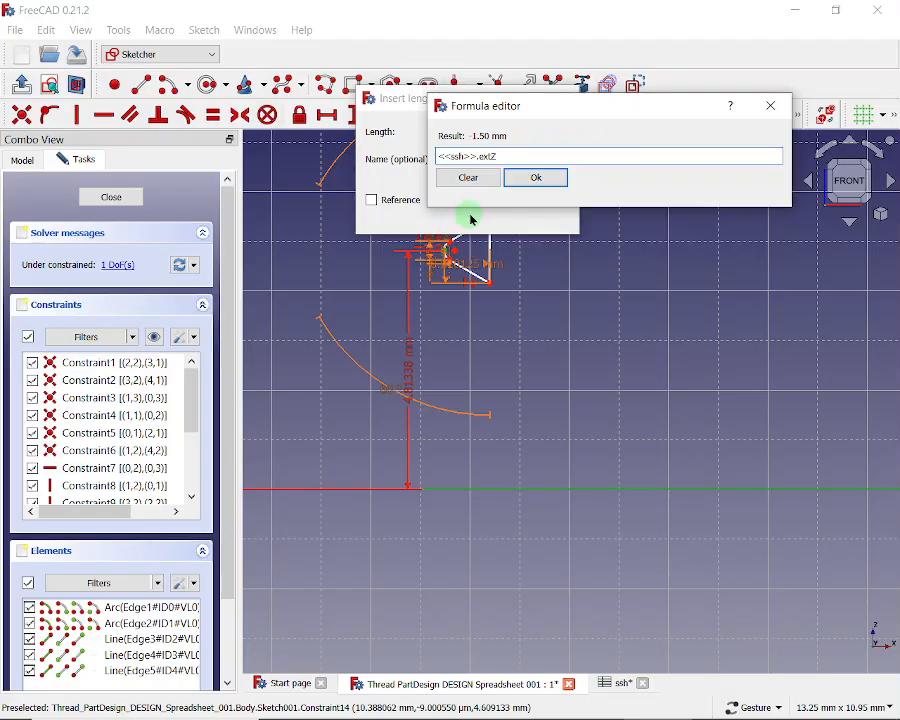
left_click(538, 177)
left_click(466, 212)
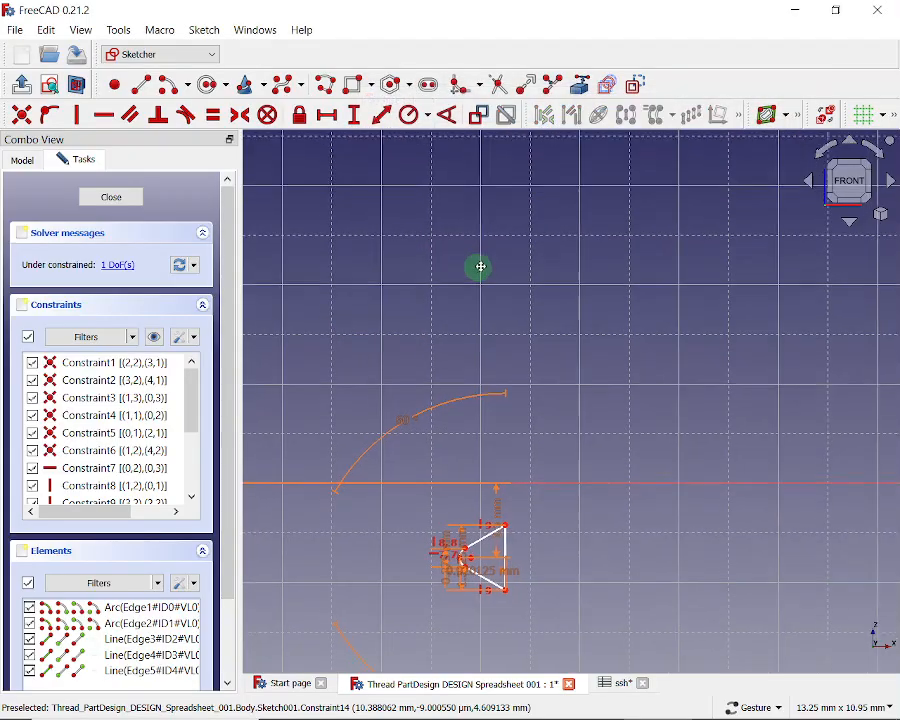
Step: Move the thread profile horizontally toward the sketch's vertical axis so that it lies beneath the cylinder
left_click_drag(466, 268, 665, 176)
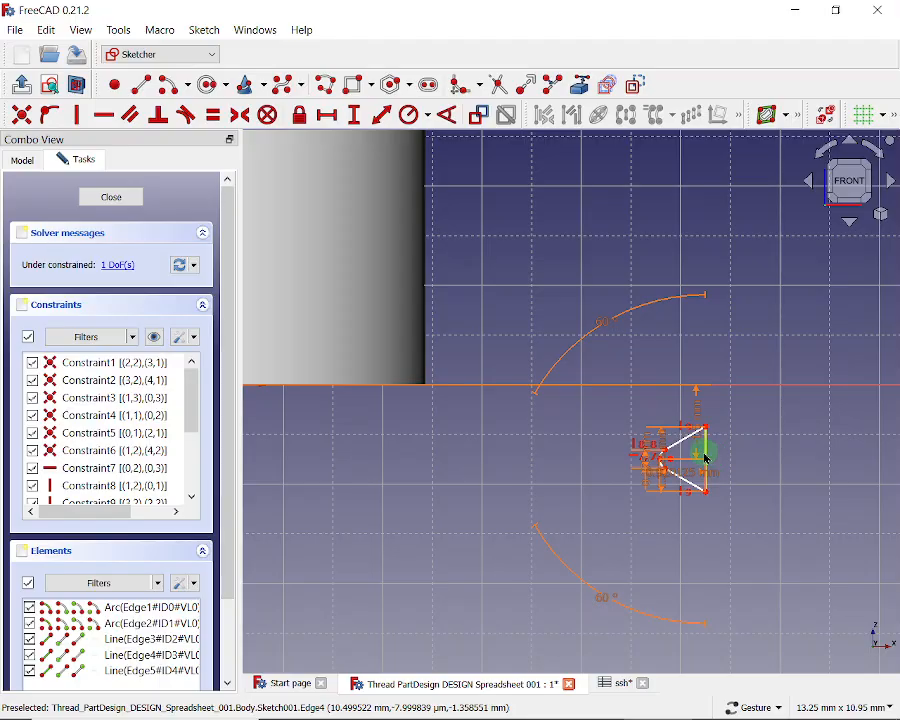
left_click_drag(709, 457, 374, 503)
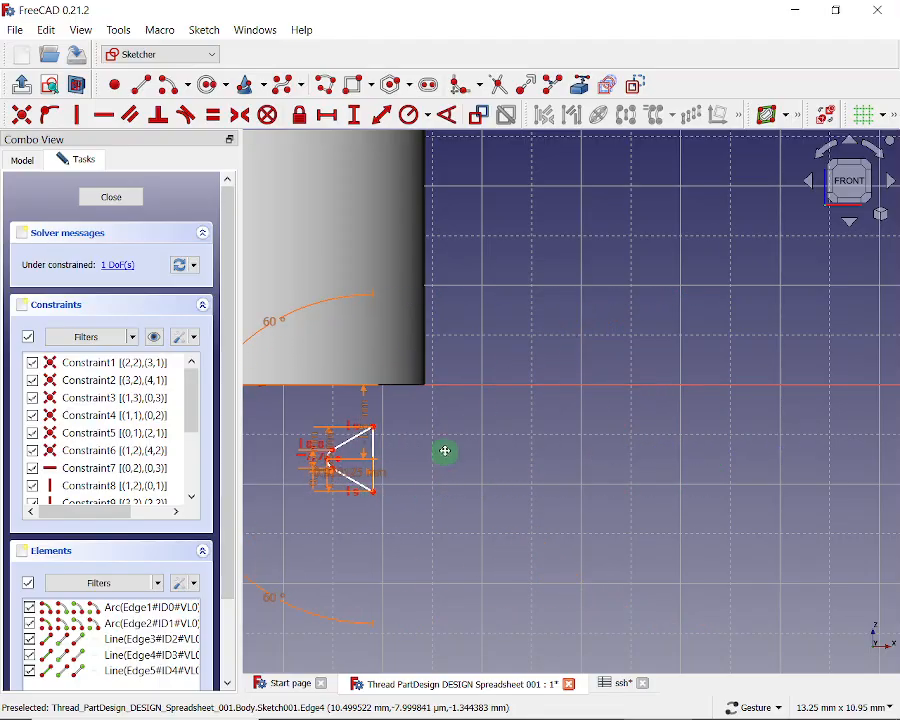
left_click_drag(444, 456, 652, 344)
scroll(532, 438, "up", 2)
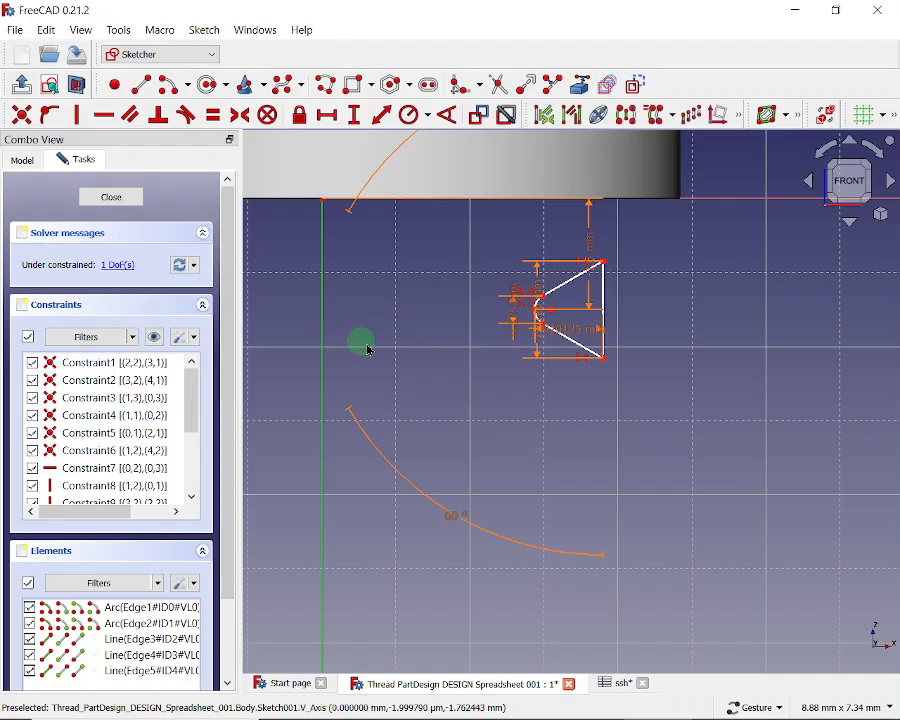
Step: Constrain the horizontal distance from the sketch origin to the point joining the two arcs with the expression <<ssh>>.extX
left_click(538, 314)
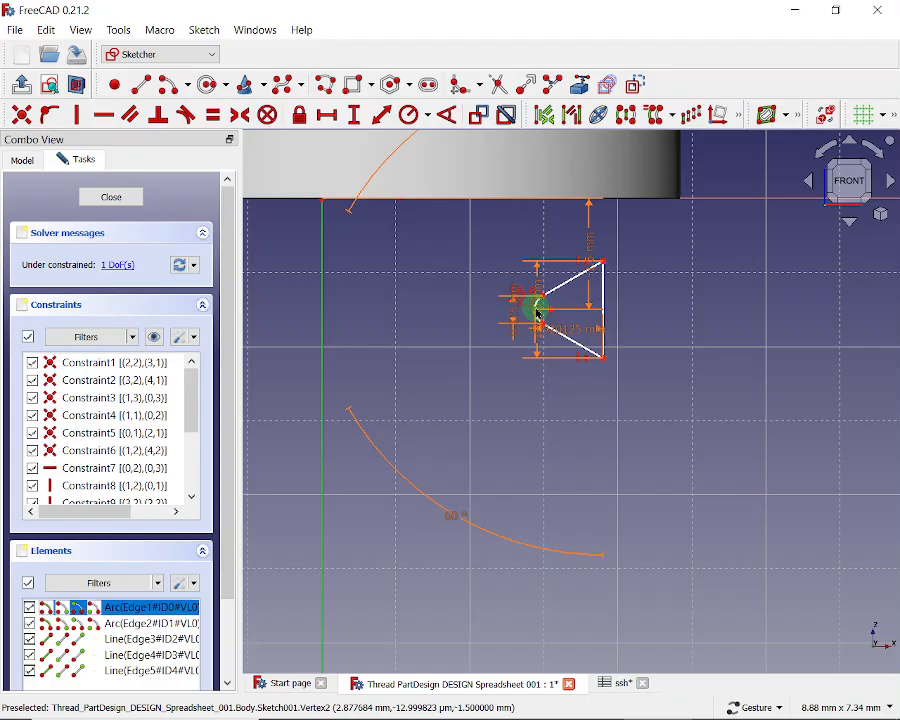
left_click(330, 120)
left_click(519, 133)
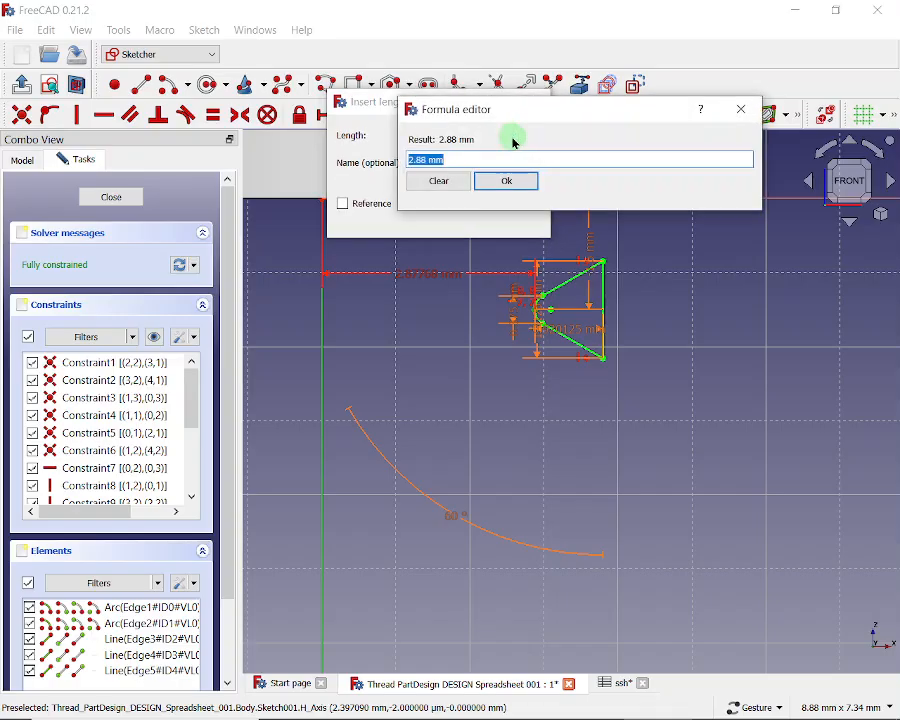
type("s")
left_click(438, 218)
type("ext")
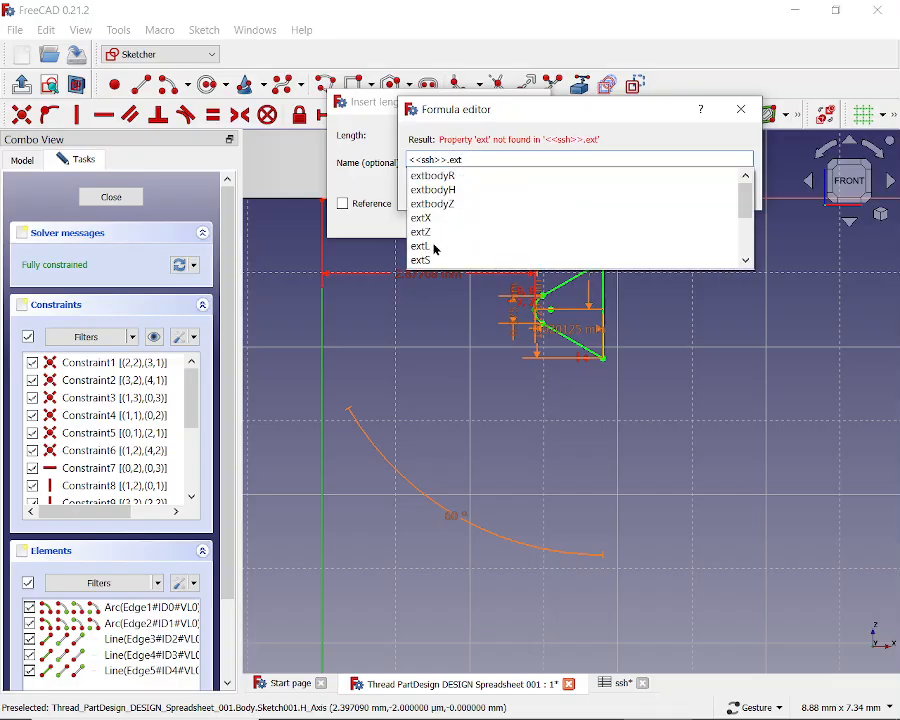
left_click(428, 220)
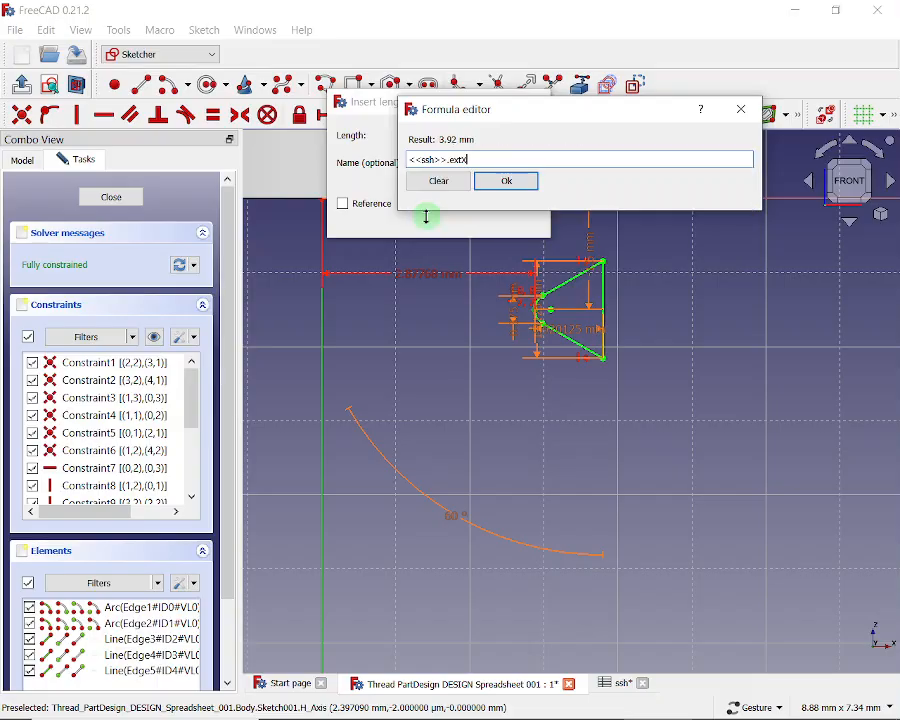
left_click(508, 184)
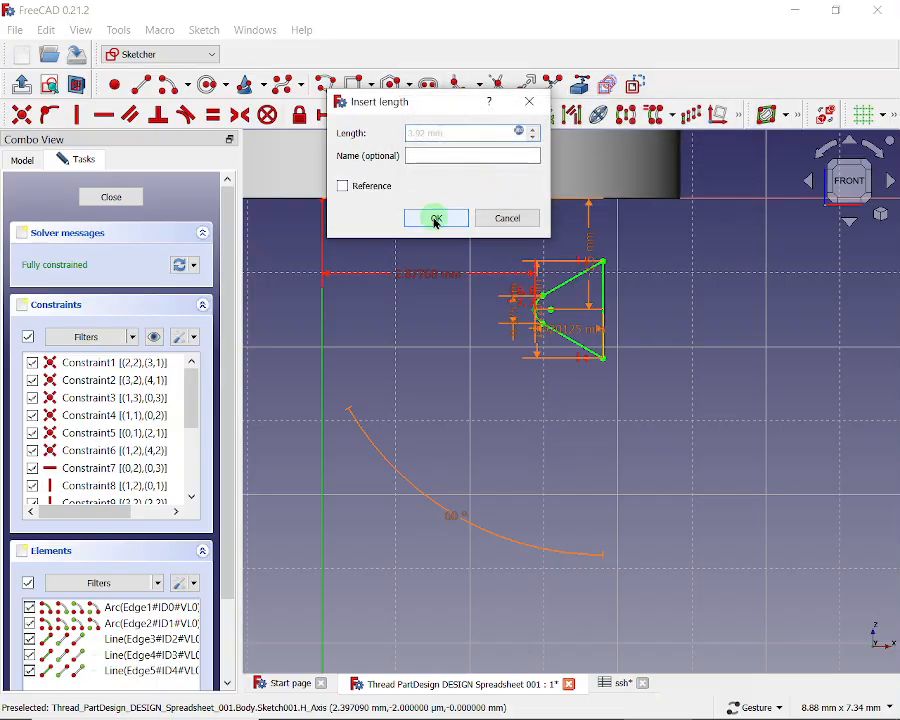
left_click(432, 217)
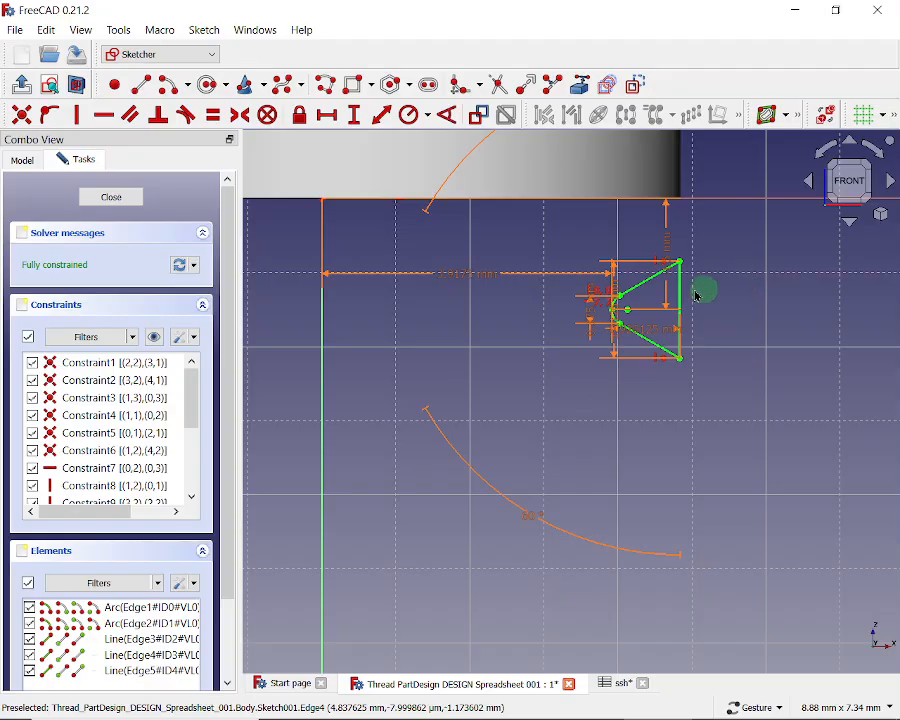
Step: Close the thread profile sketch and view its position relative to the cylinder from the front
left_click(113, 199)
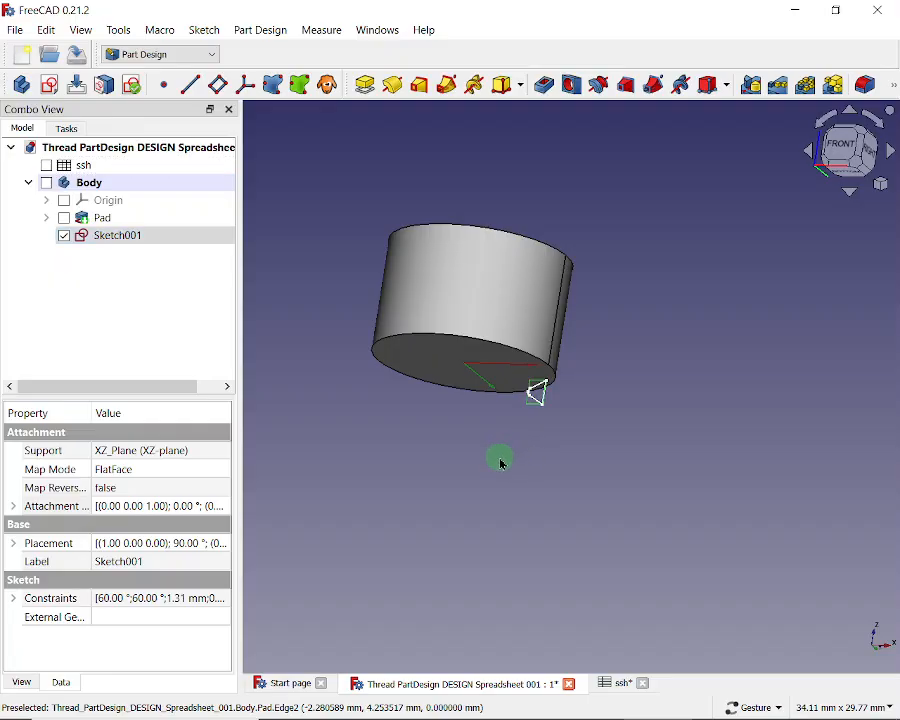
left_click_drag(499, 459, 513, 459)
left_click(850, 152)
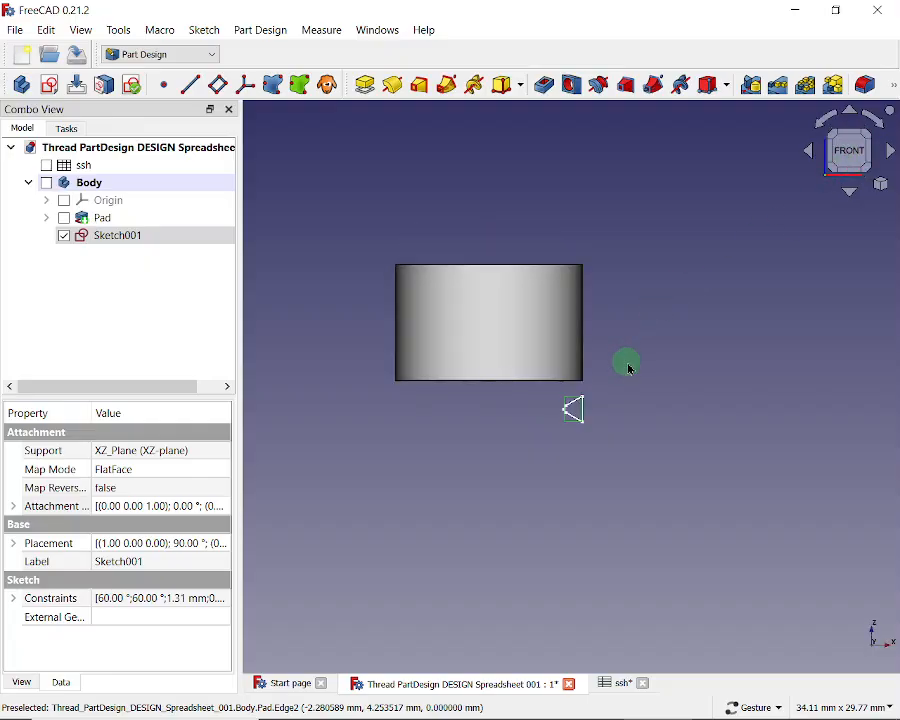
left_click_drag(624, 360, 592, 362)
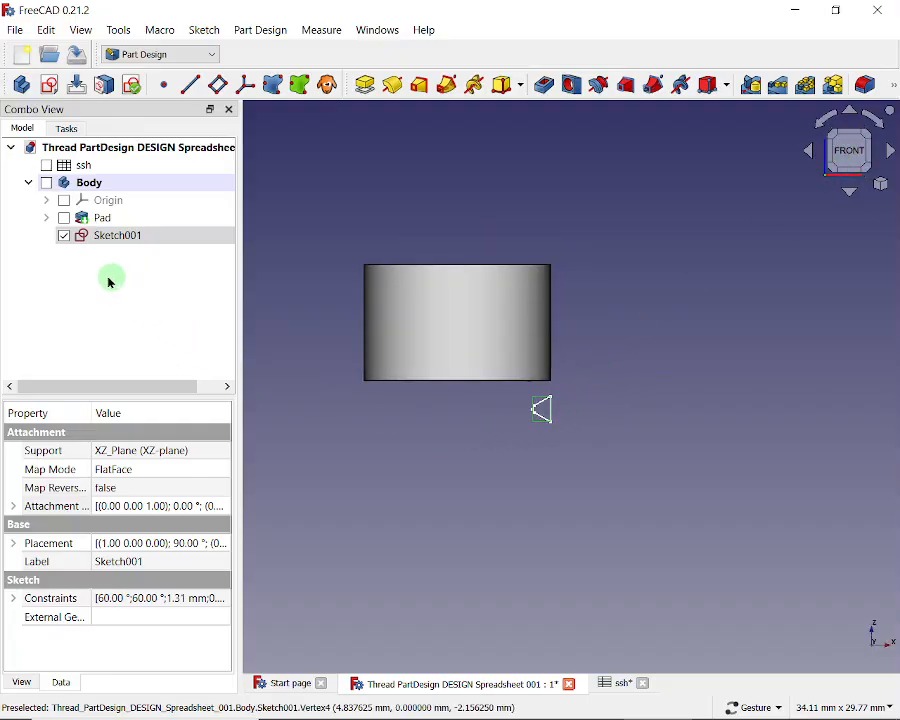
Step: Create a subtractive helix on the cylinder pad from the thread profile sketch
left_click(46, 218)
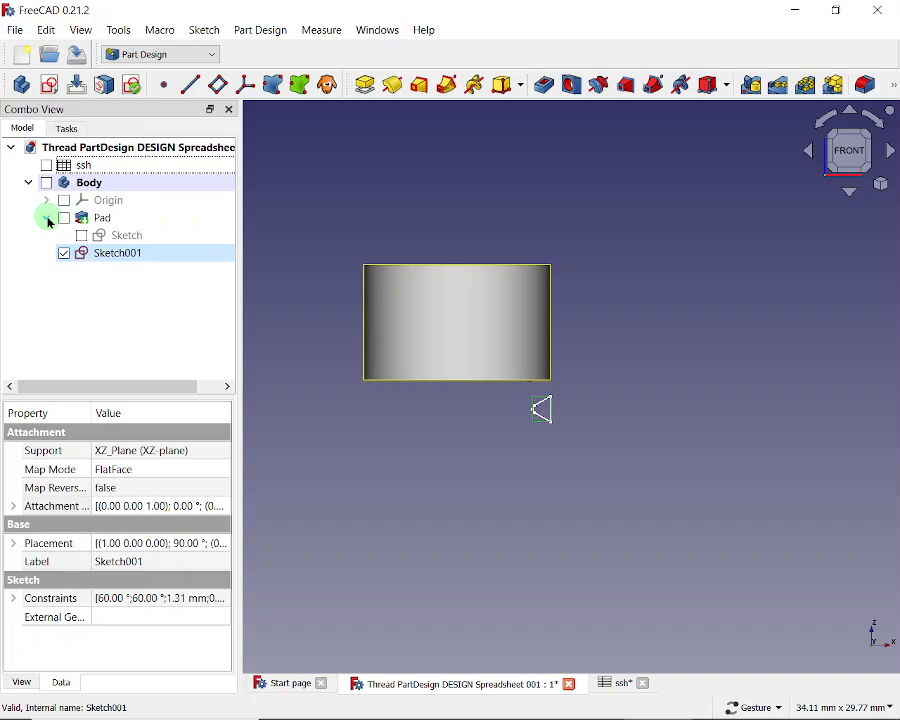
left_click(46, 218)
left_click(46, 218)
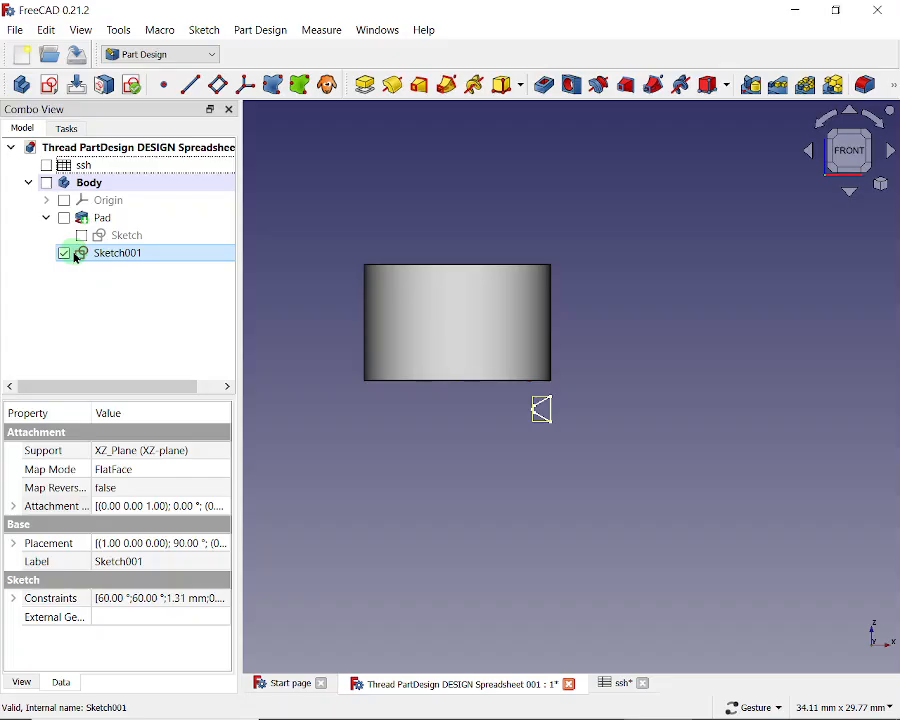
left_click(64, 218)
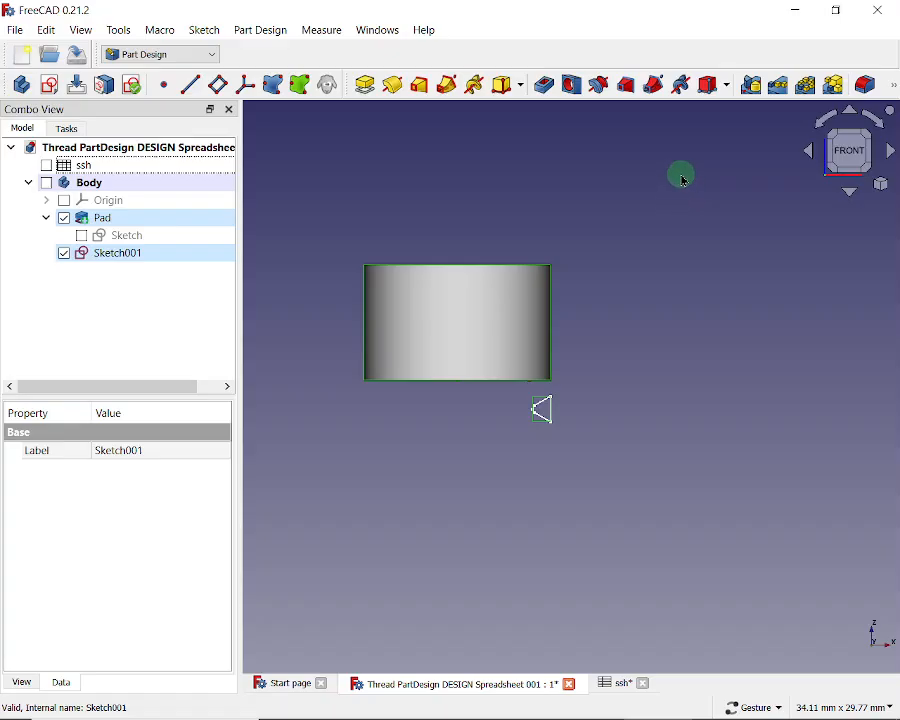
left_click(684, 86)
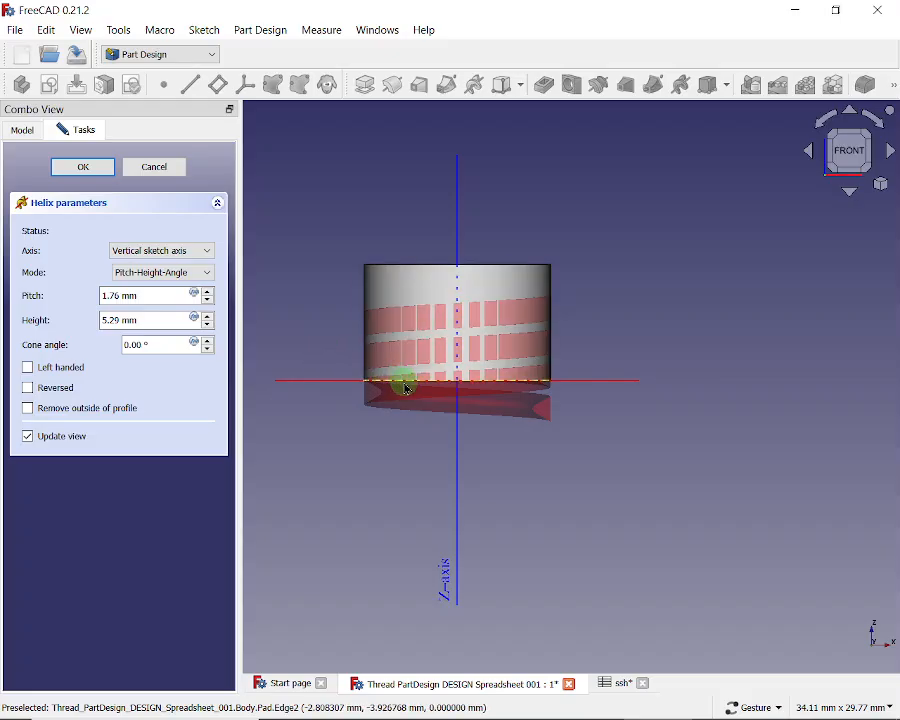
Step: Set the subtractive helix's pitch to the expression <<ssh>>.exthelP
left_click(196, 295)
type("s")
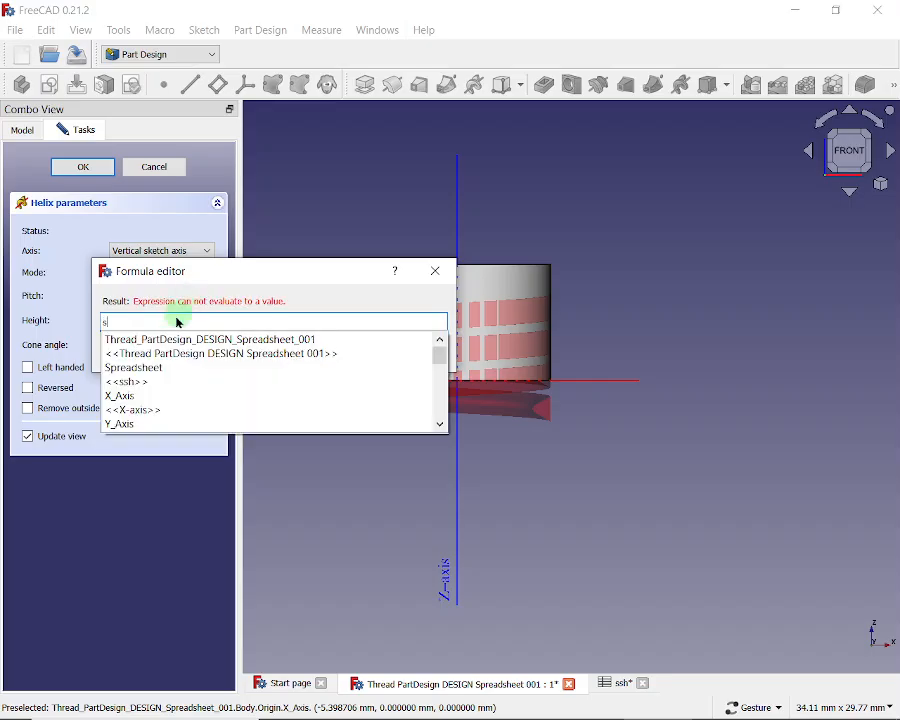
left_click(138, 385)
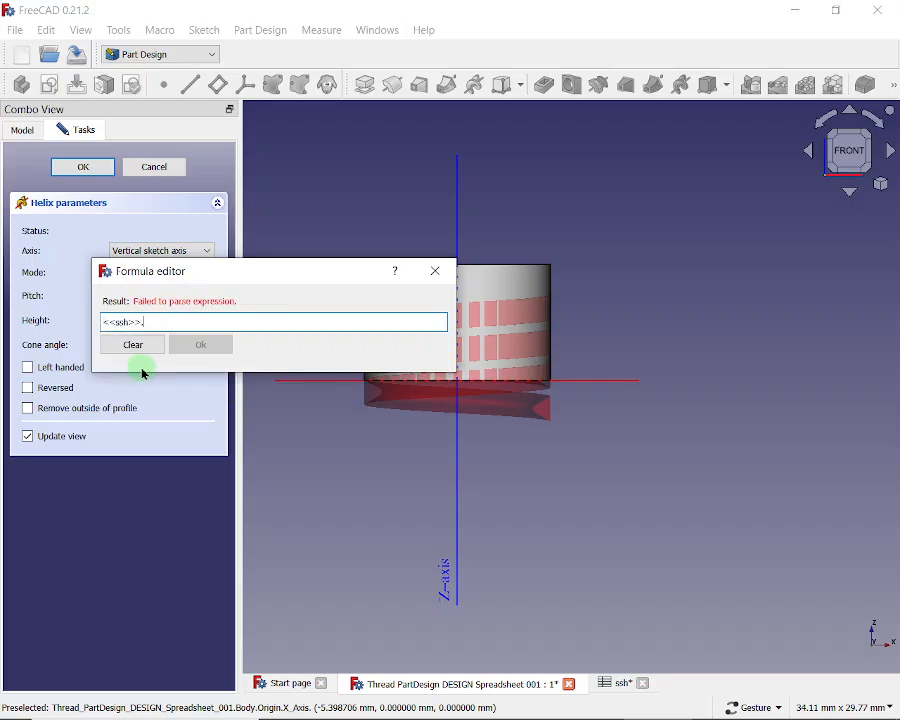
type("ext")
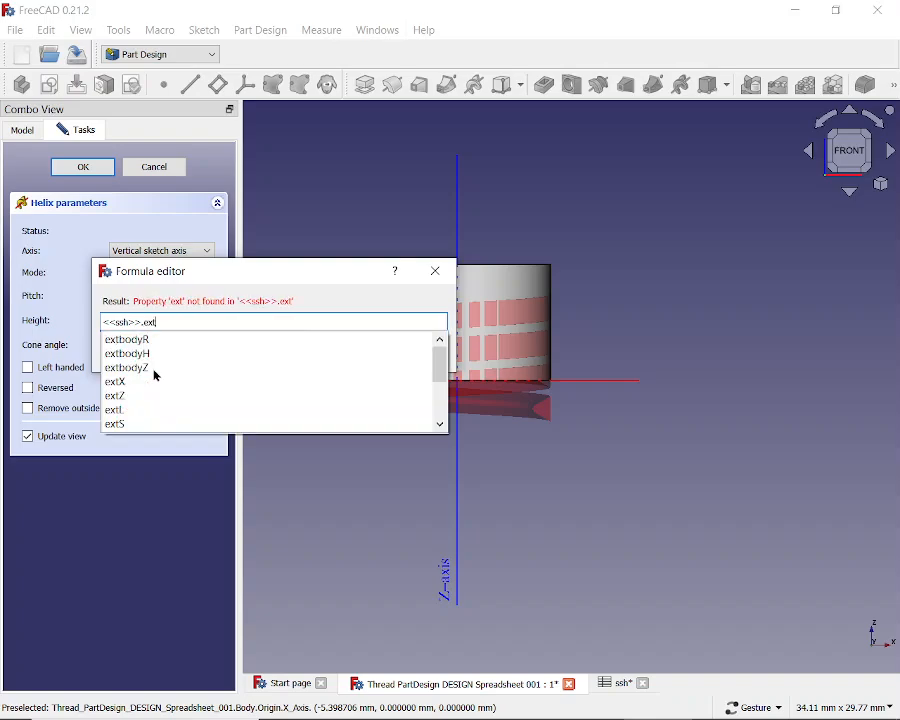
scroll(446, 362, "down", 3)
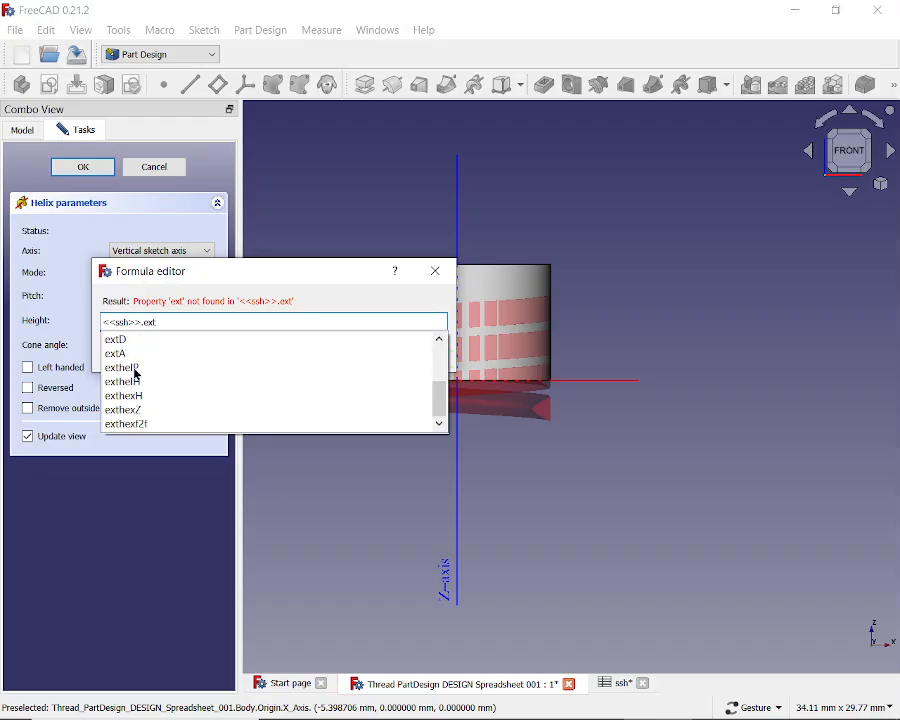
left_click(136, 369)
left_click(198, 345)
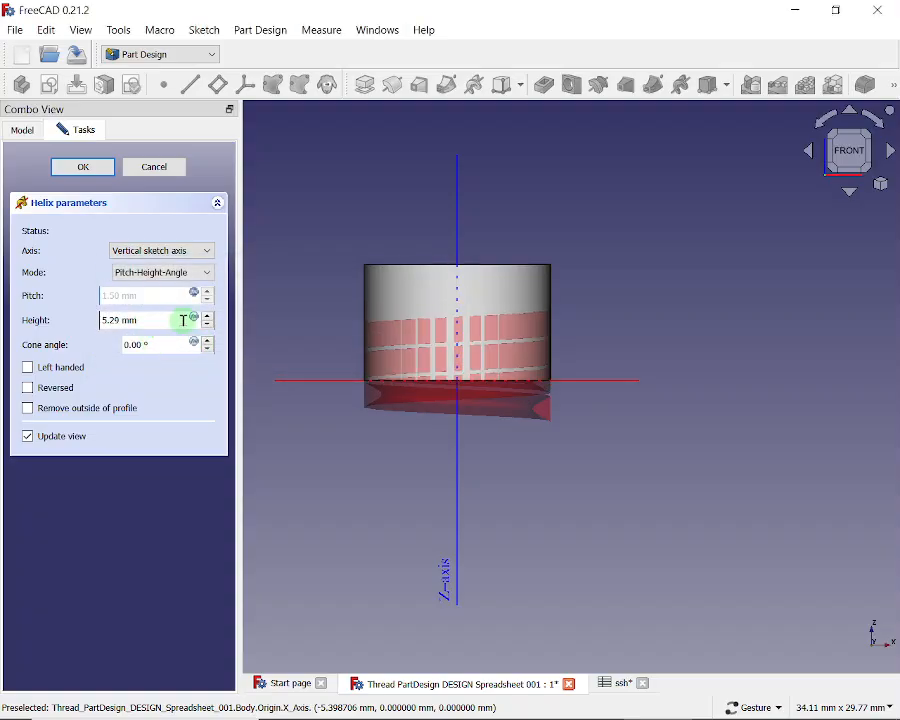
Step: Set the helix height to the expression <<ssh>>.exthelH and apply the subtractive helix to cut the external thread
left_click(194, 320)
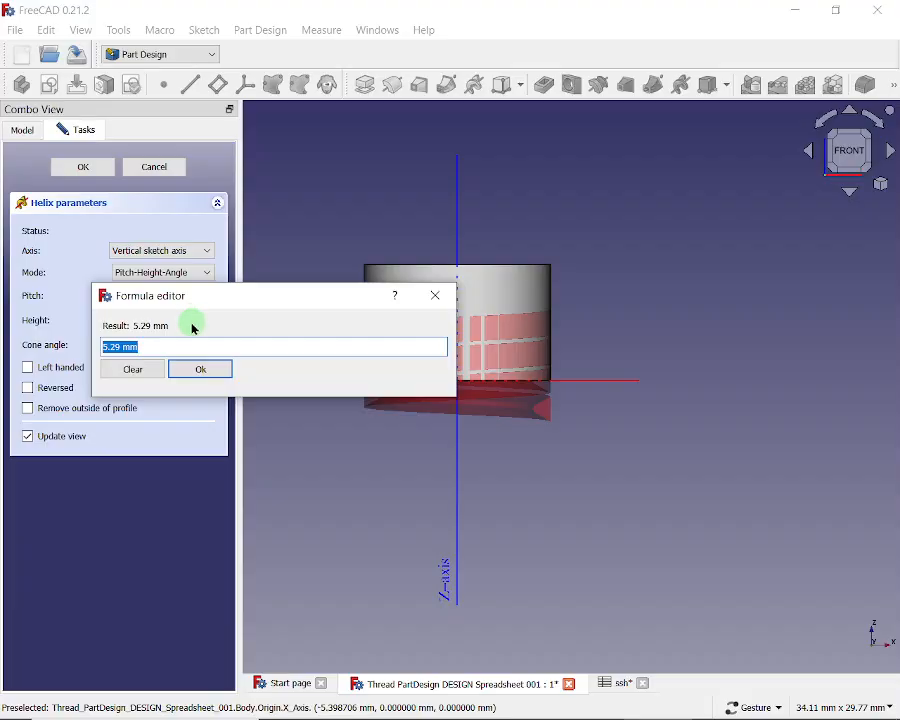
type("s")
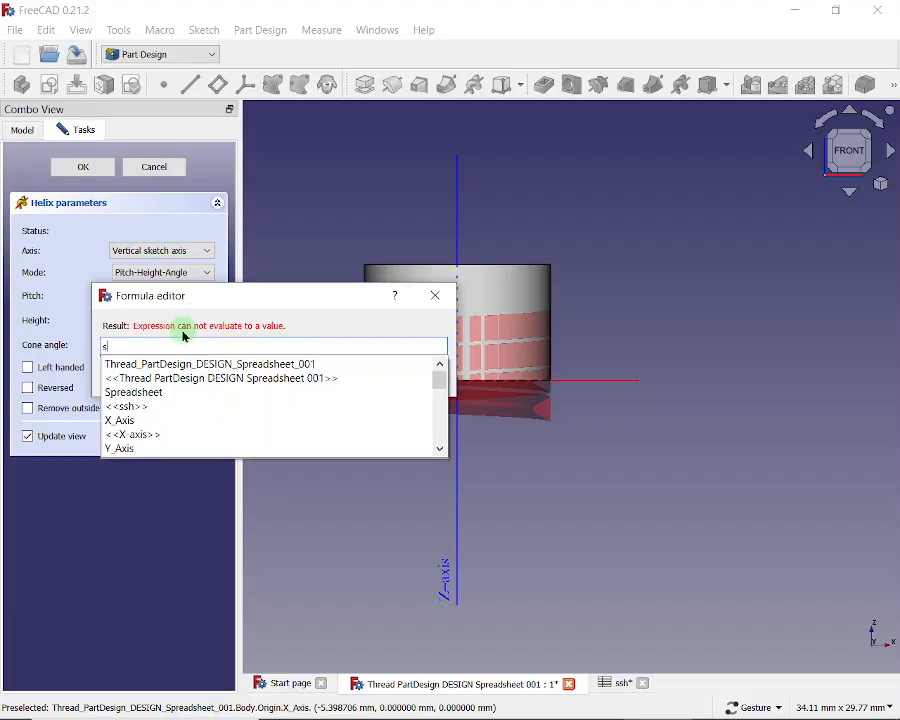
left_click(137, 412)
type("ext")
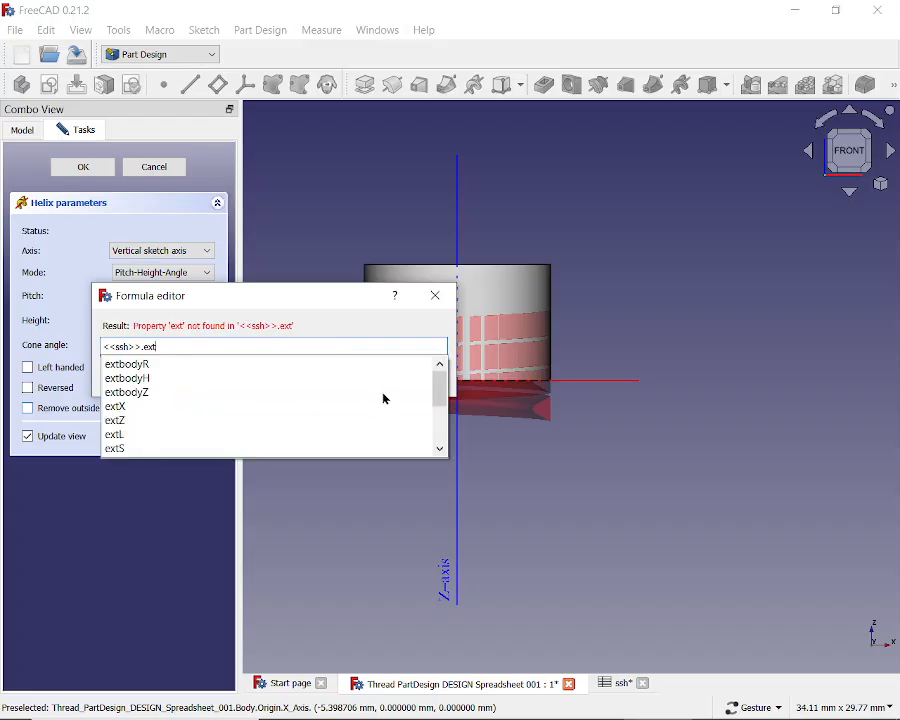
left_click_drag(439, 382, 439, 422)
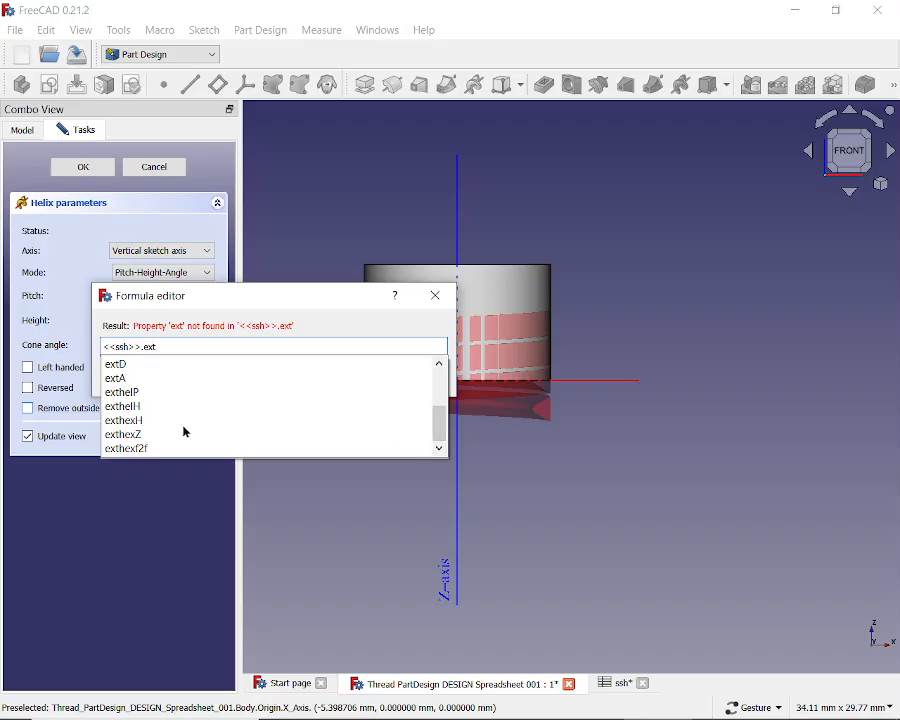
left_click(139, 409)
left_click(199, 370)
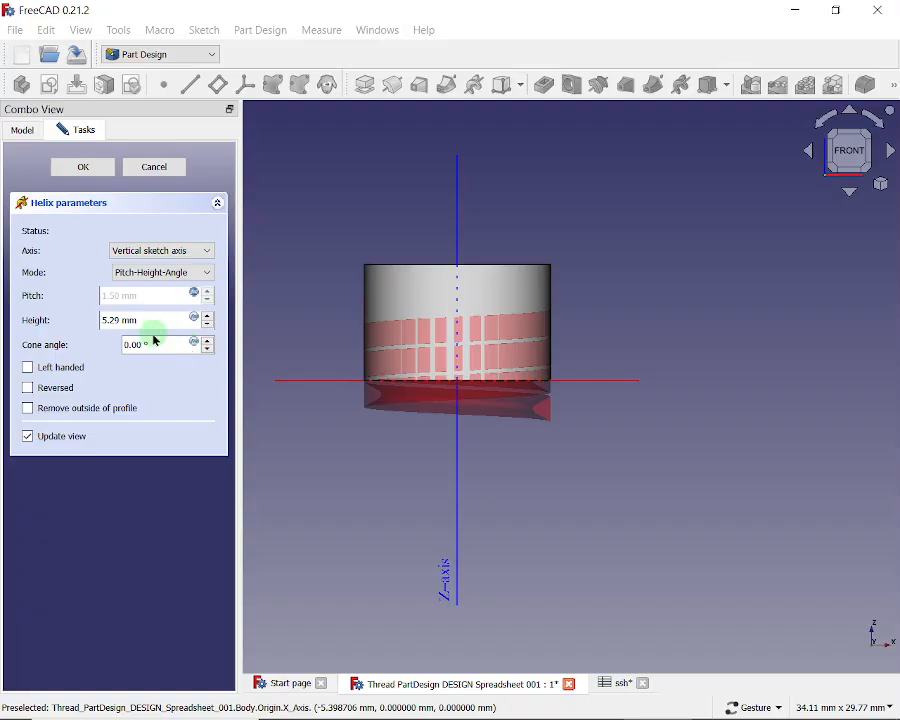
left_click(84, 167)
mouse_move(516, 452)
left_mouse_down()
mouse_move(529, 392)
mouse_move(514, 460)
mouse_move(513, 445)
left_mouse_up()
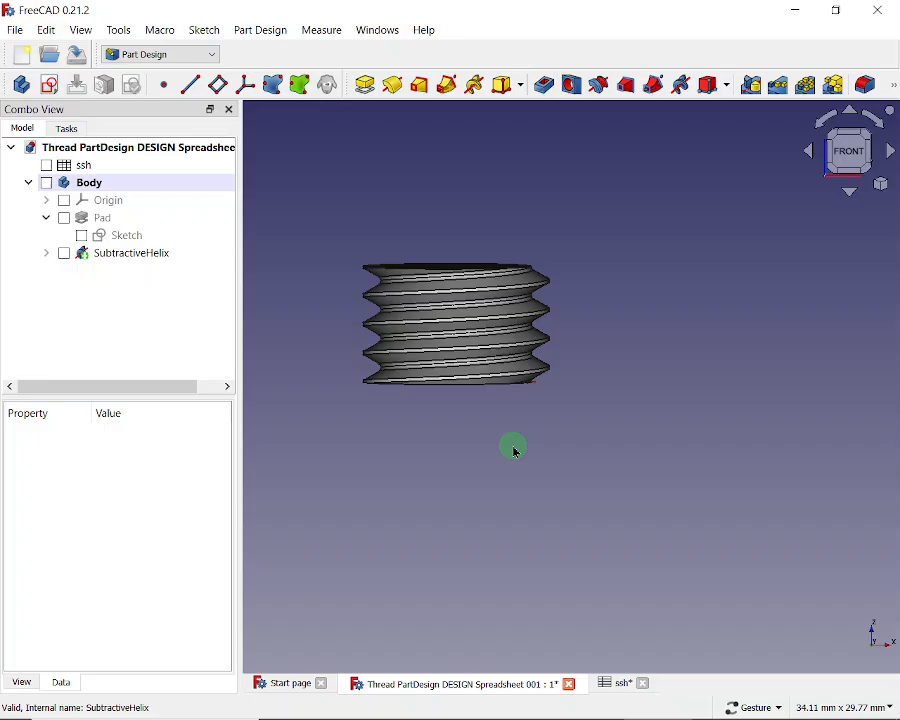
mouse_move(480, 478)
left_mouse_down()
mouse_move(485, 455)
mouse_move(481, 467)
left_mouse_up()
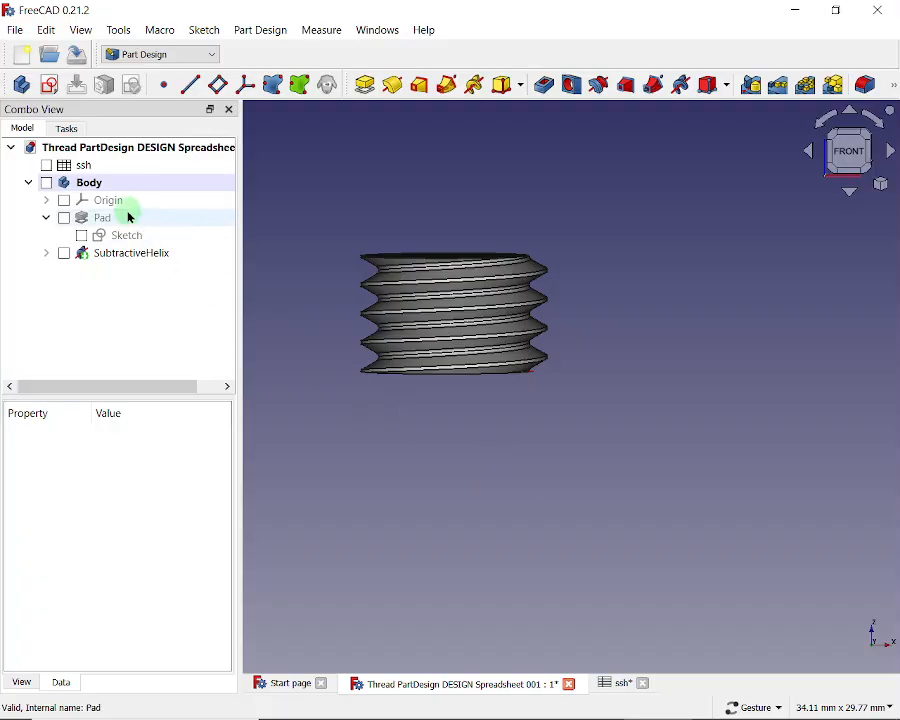
Step: Create a new sketch in the body on the XY-plane and switch the draw style to wireframe
left_click(50, 88)
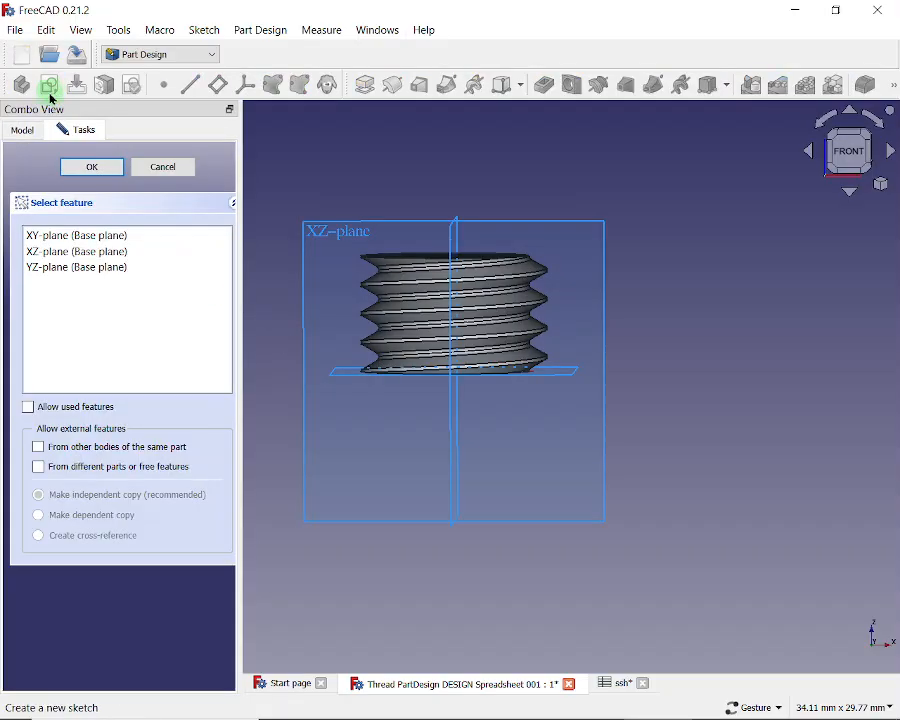
left_click(92, 166)
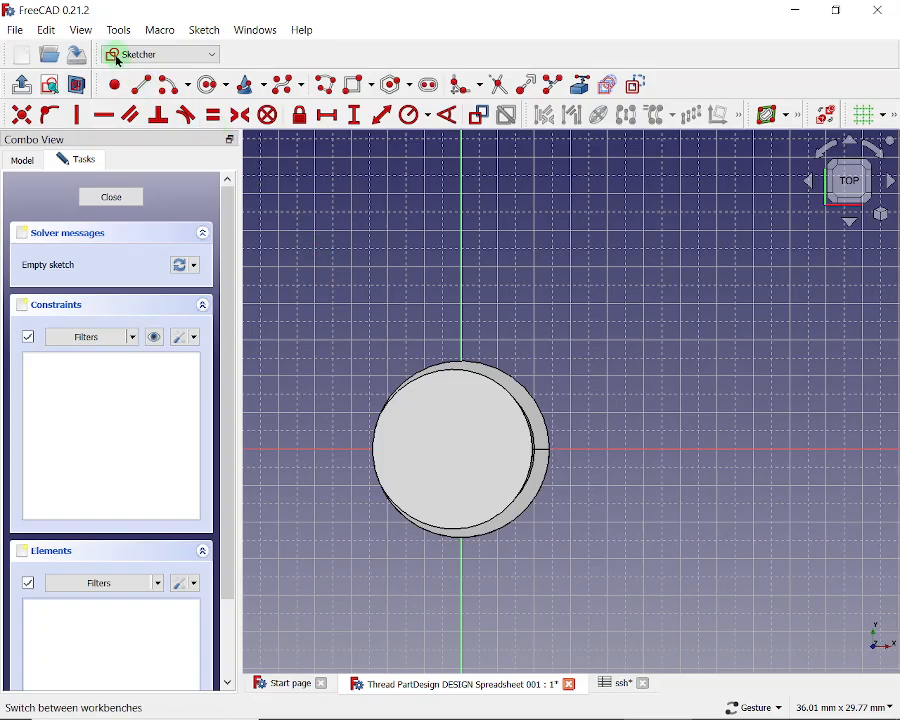
left_click(83, 33)
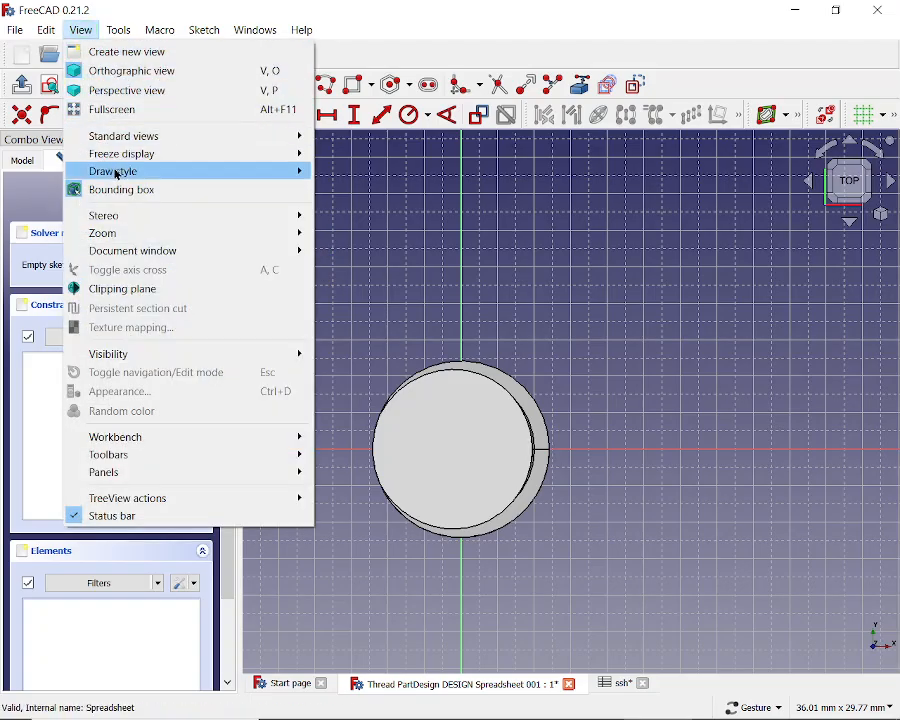
mouse_move(153, 174)
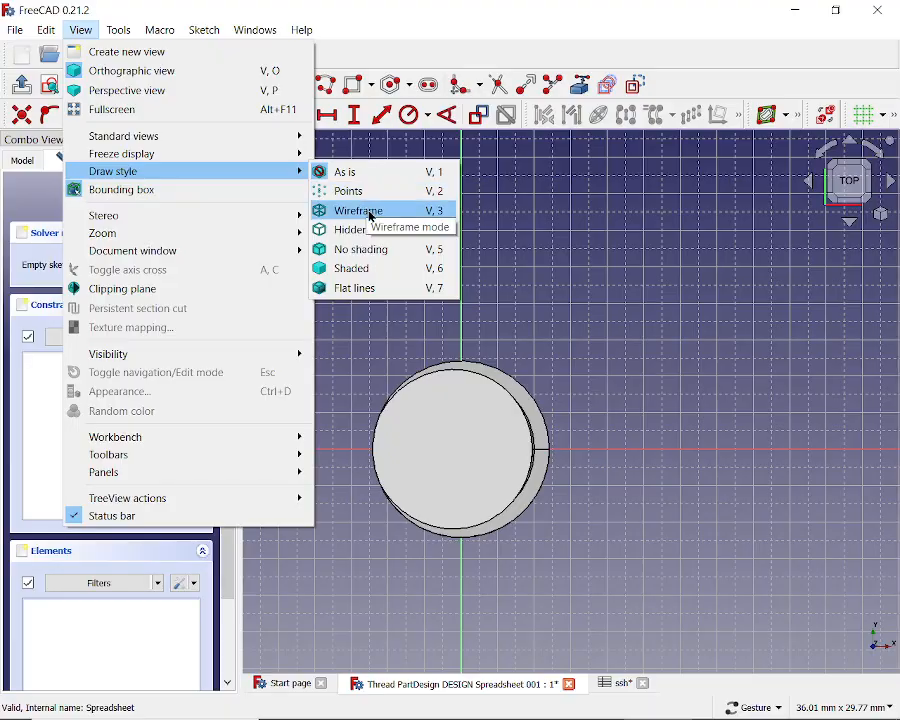
left_click(370, 212)
left_click_drag(507, 299, 568, 271)
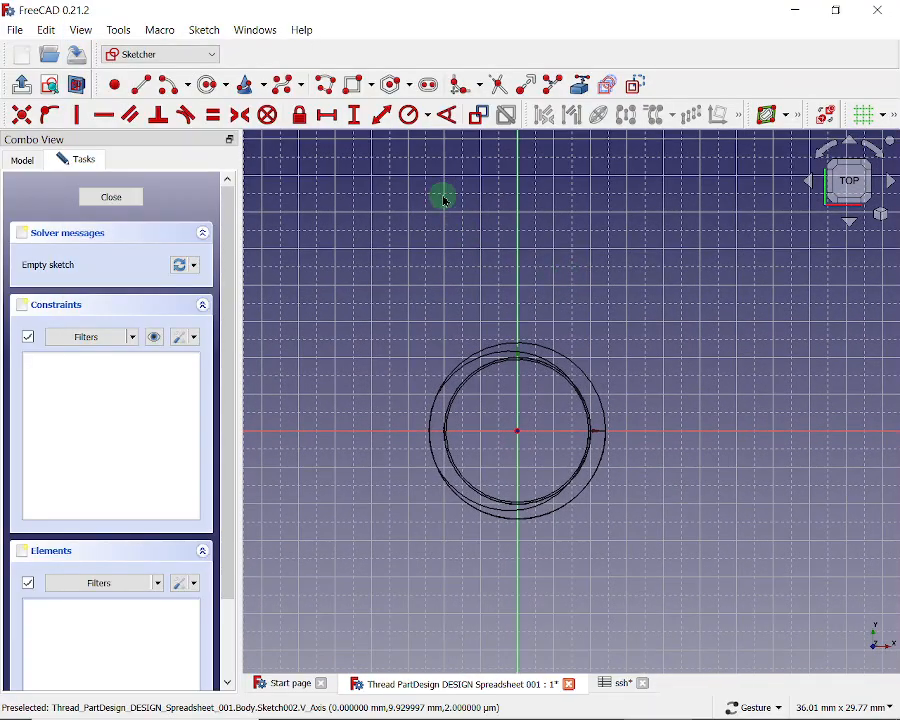
Step: Sketch a hexagon about 14.4 mm across flats, centred on the origin, and constrain its two lower vertices to lie horizontally
left_click(410, 89)
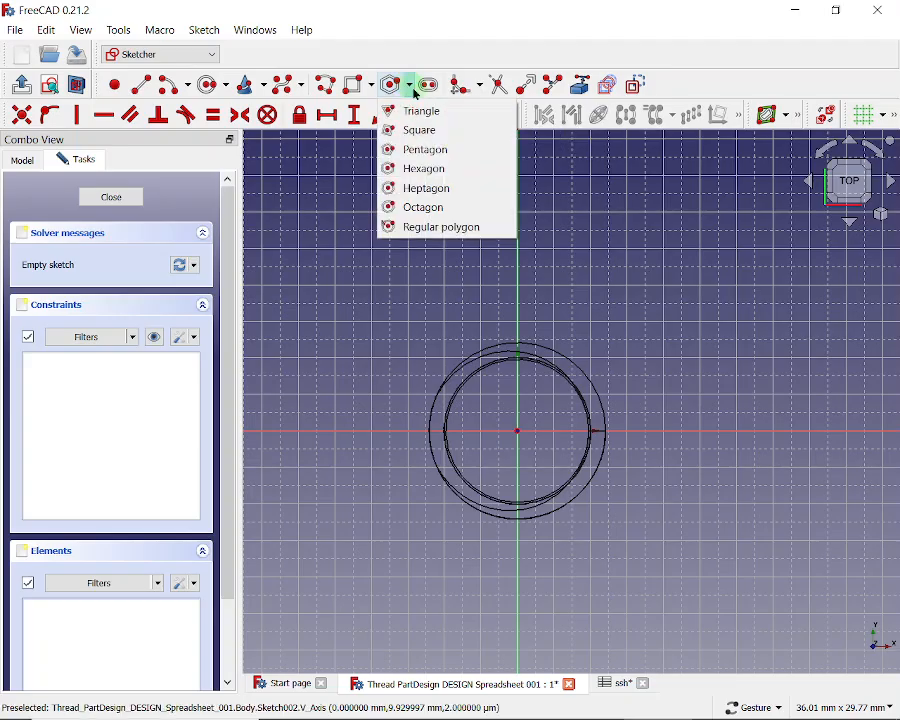
left_click(430, 170)
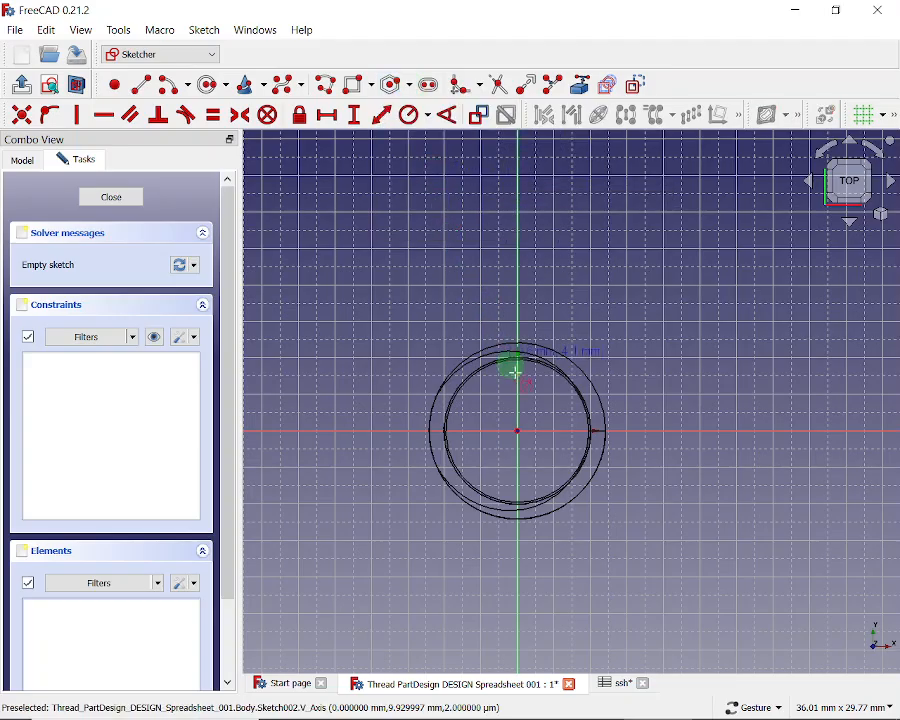
left_click(517, 431)
left_click(584, 299)
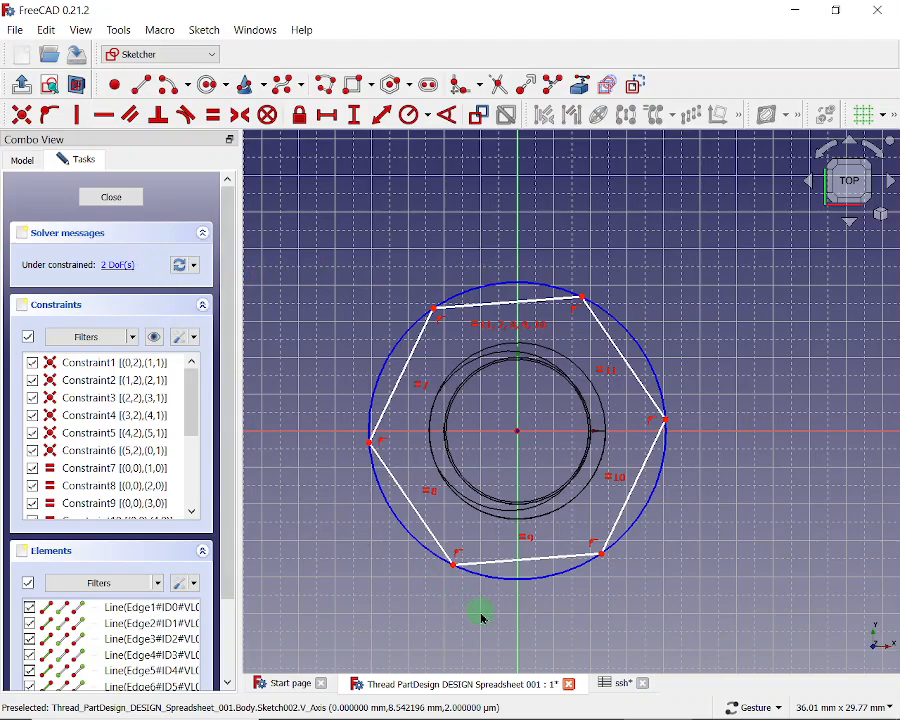
left_click(455, 570)
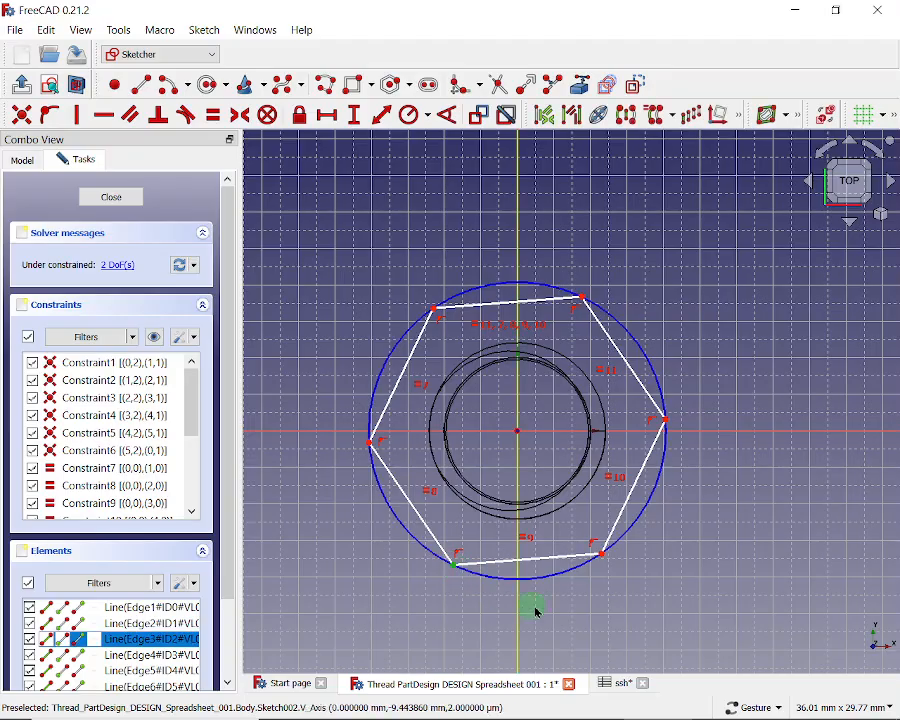
left_click(603, 561)
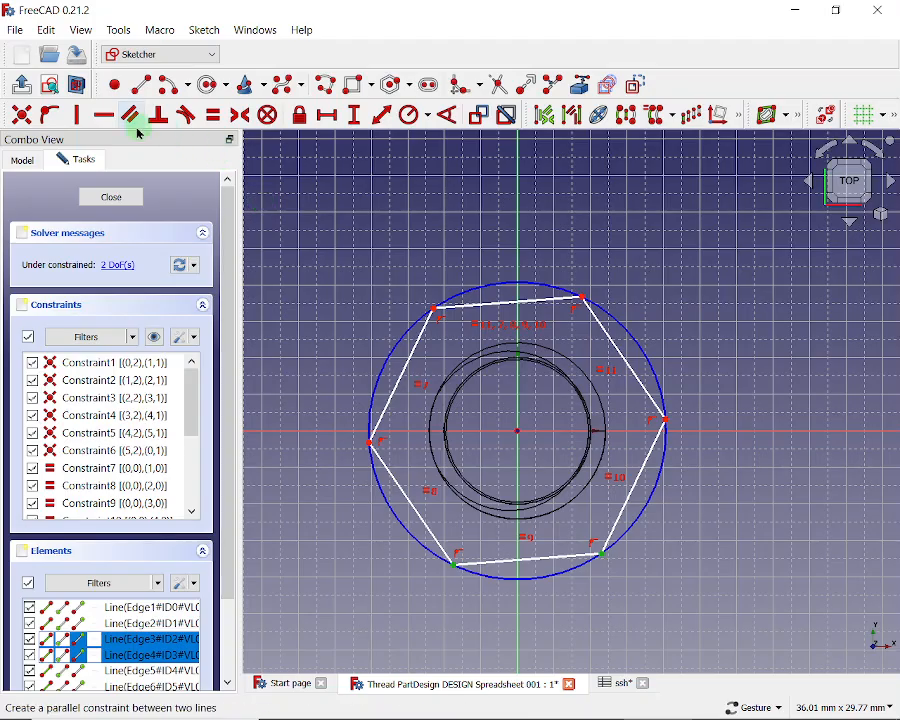
left_click(105, 116)
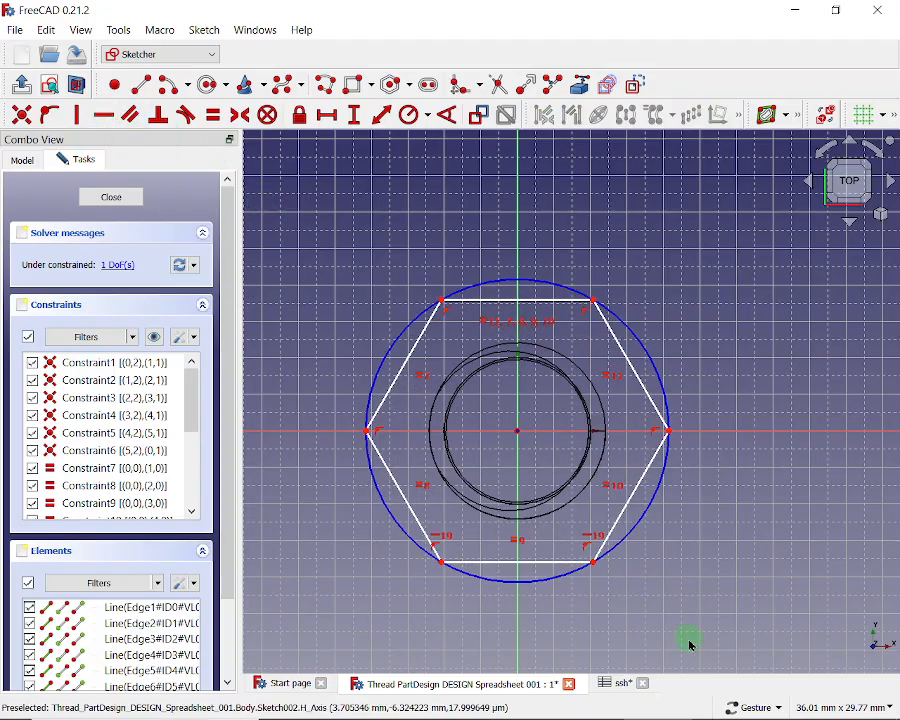
Step: Add a vertical distance constraint between the hexagon's lower-right and upper-right vertices
left_click(596, 566)
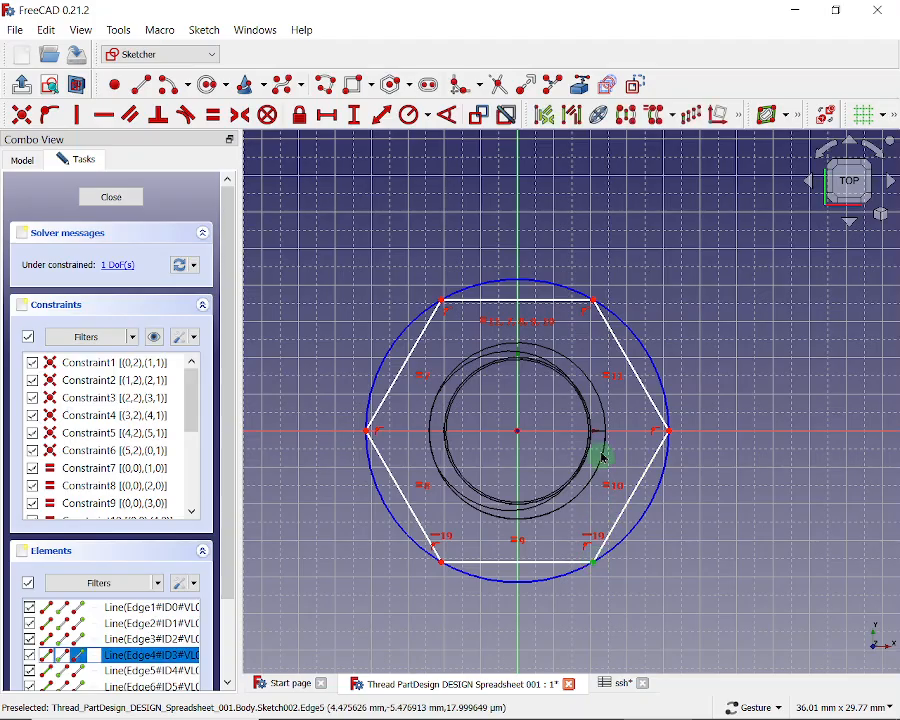
left_click(594, 302)
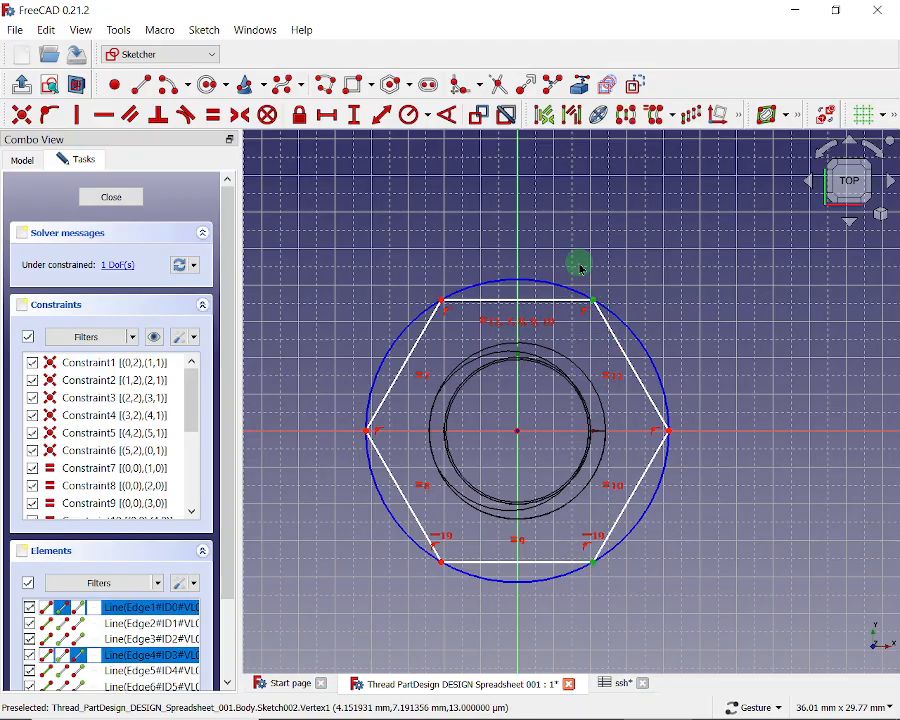
left_click(356, 117)
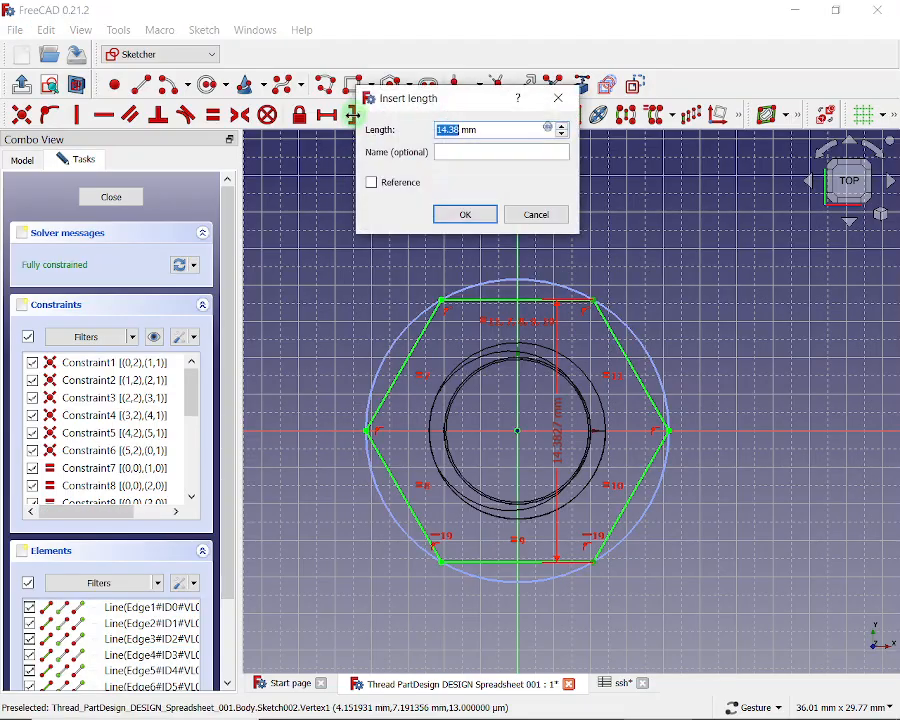
Step: Set the hexagon's vertical distance to the expression <<ssh>>.exthexf2f and close the sketch
left_click(549, 129)
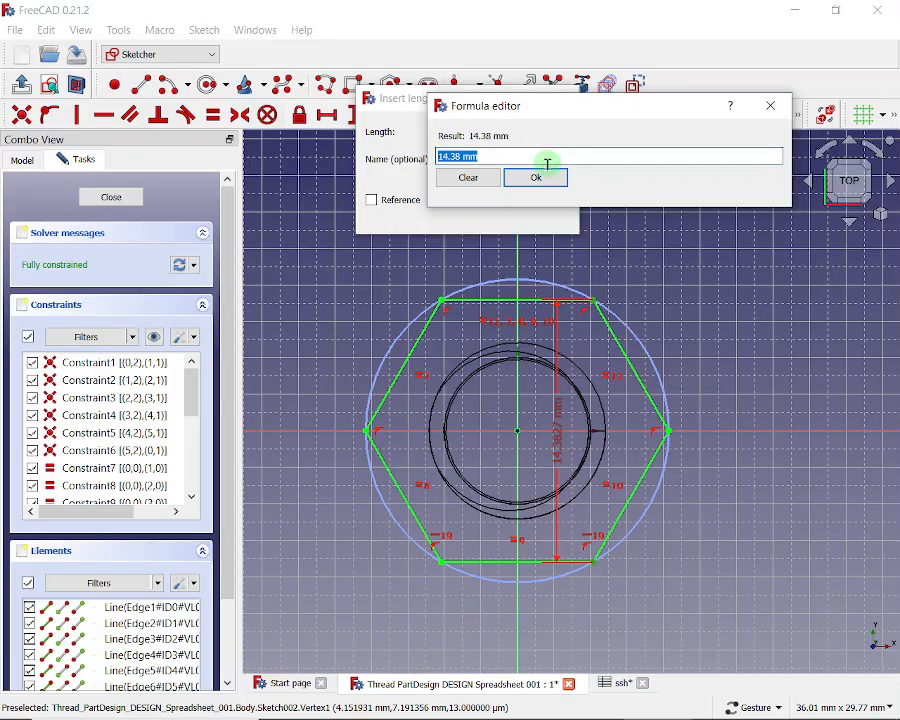
type("s")
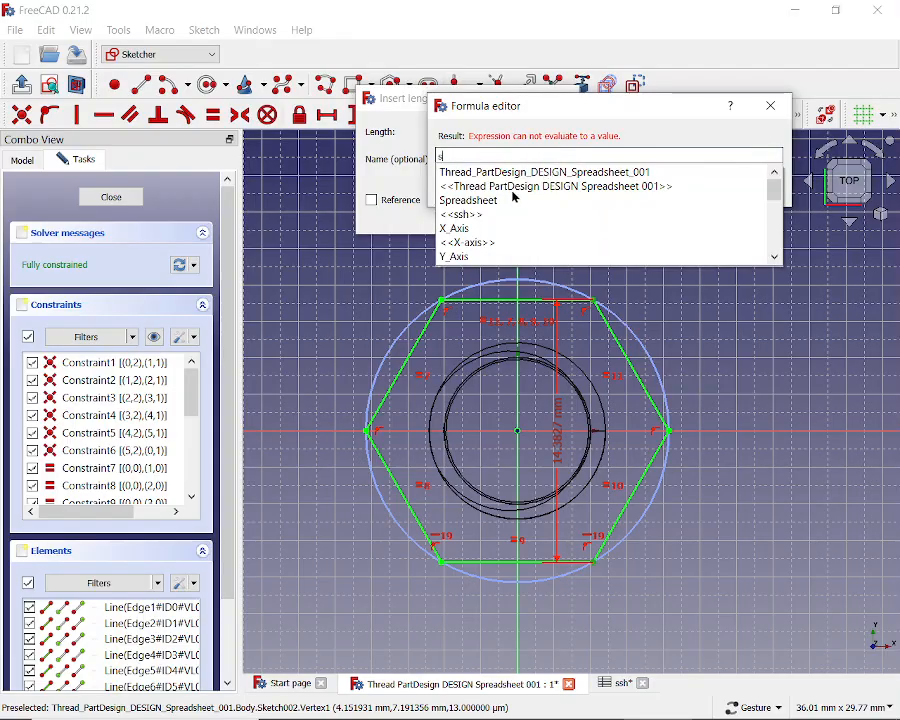
left_click(460, 215)
type("e")
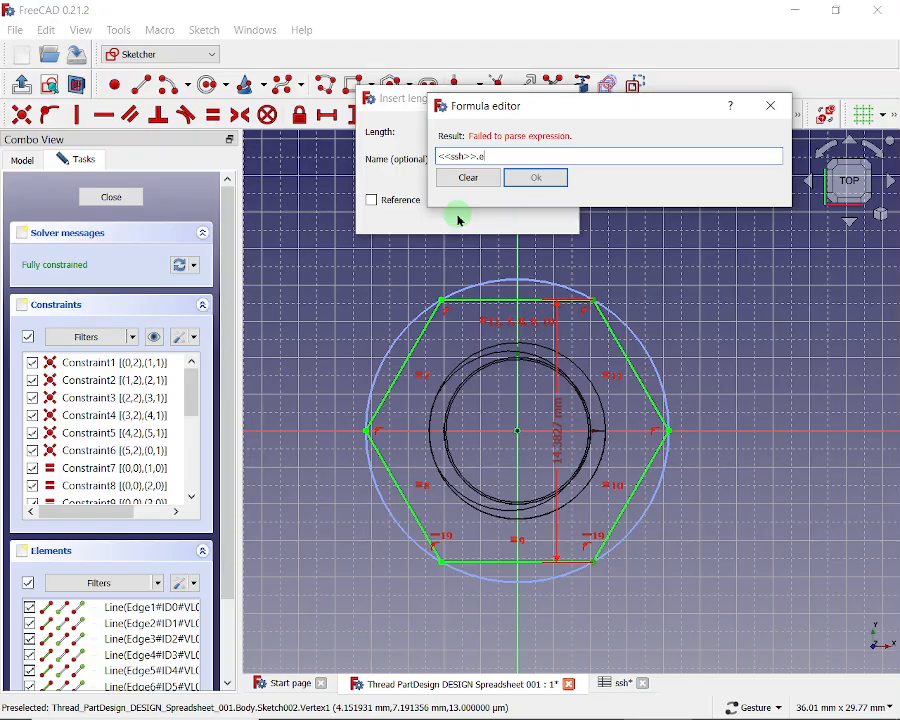
type("xt")
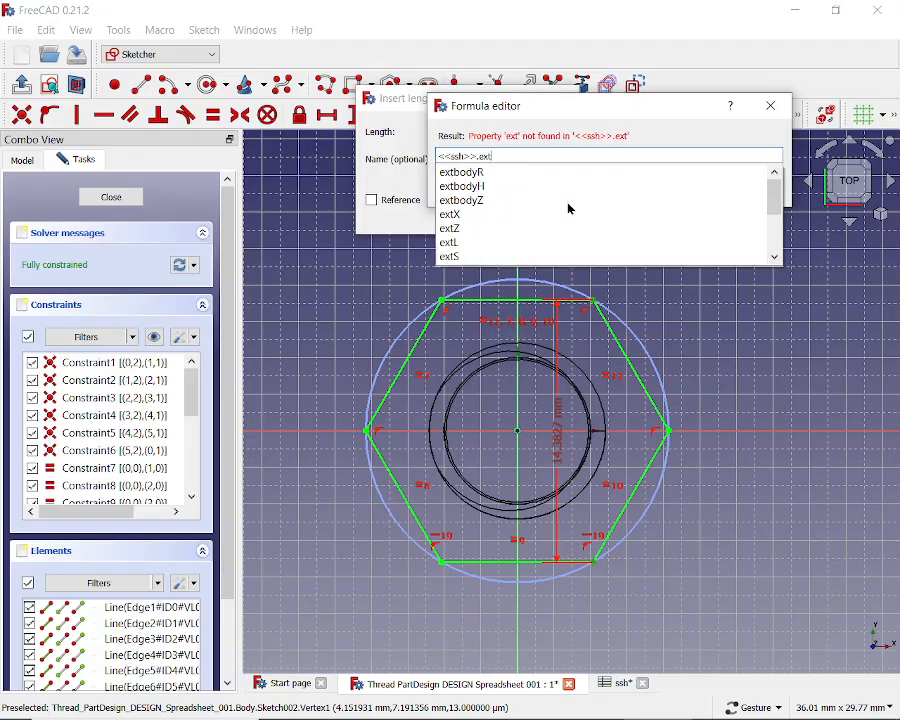
left_click_drag(772, 197, 778, 231)
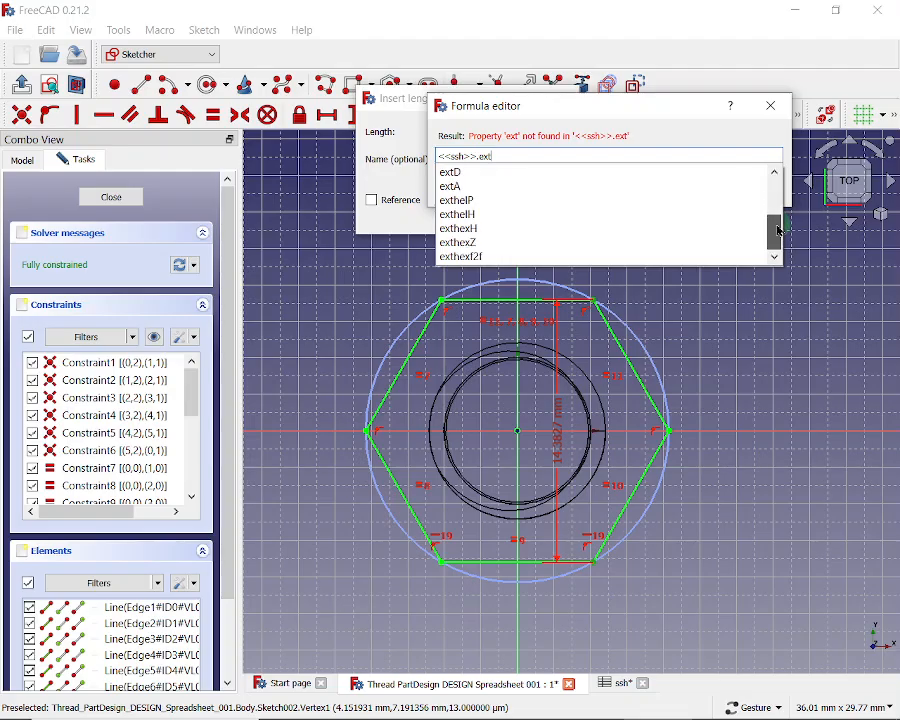
left_click(479, 257)
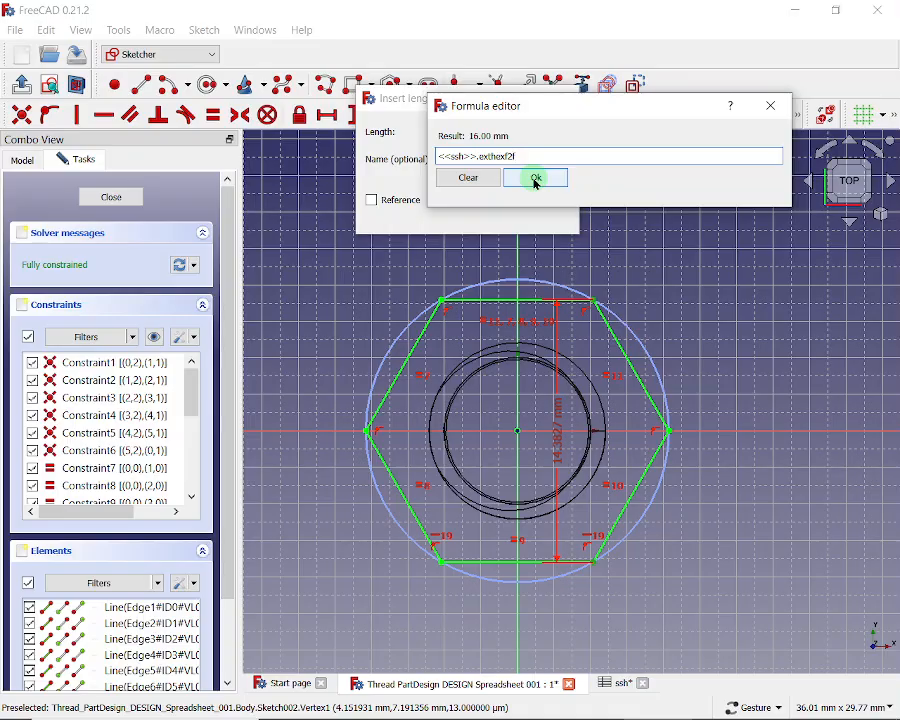
left_click(535, 179)
left_click(466, 214)
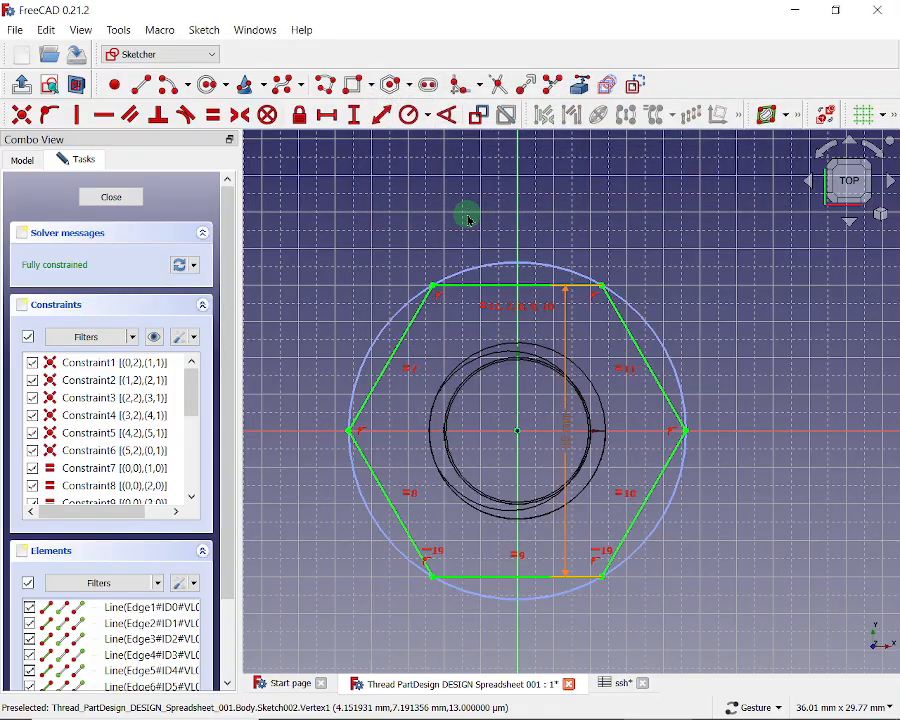
left_click(112, 197)
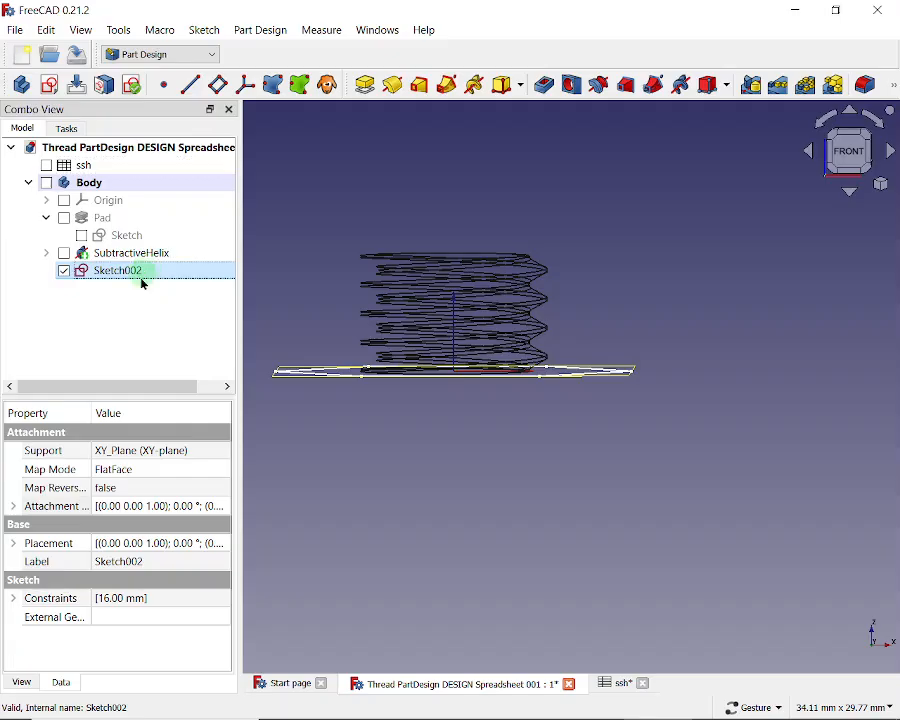
Step: Set the Z translation of the hexagon sketch's attachment offset to the expression <<ssh>>.exthexZ
left_click(14, 507)
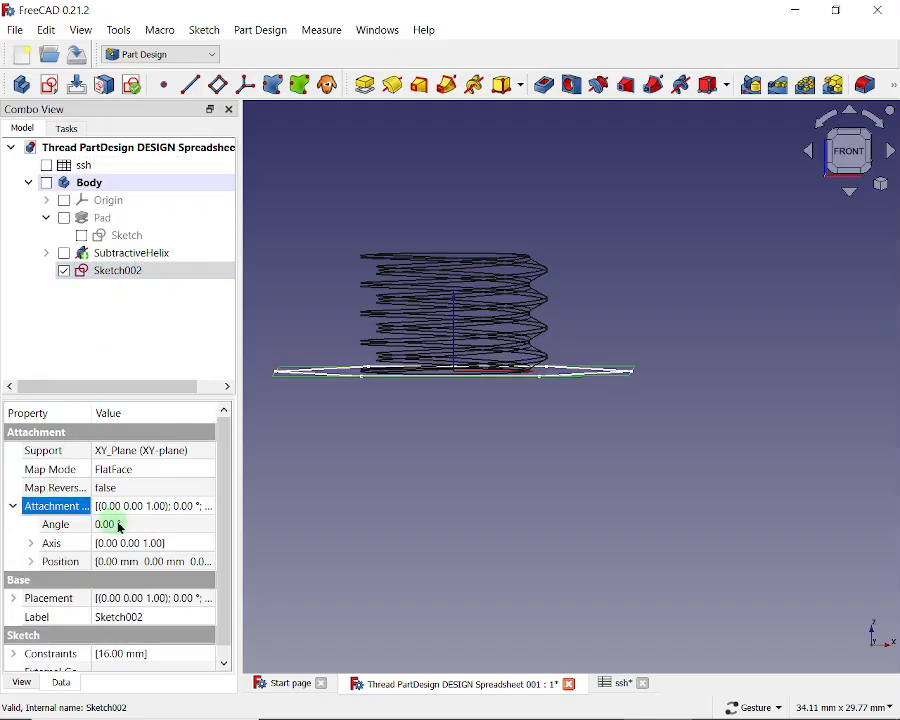
left_click(210, 510)
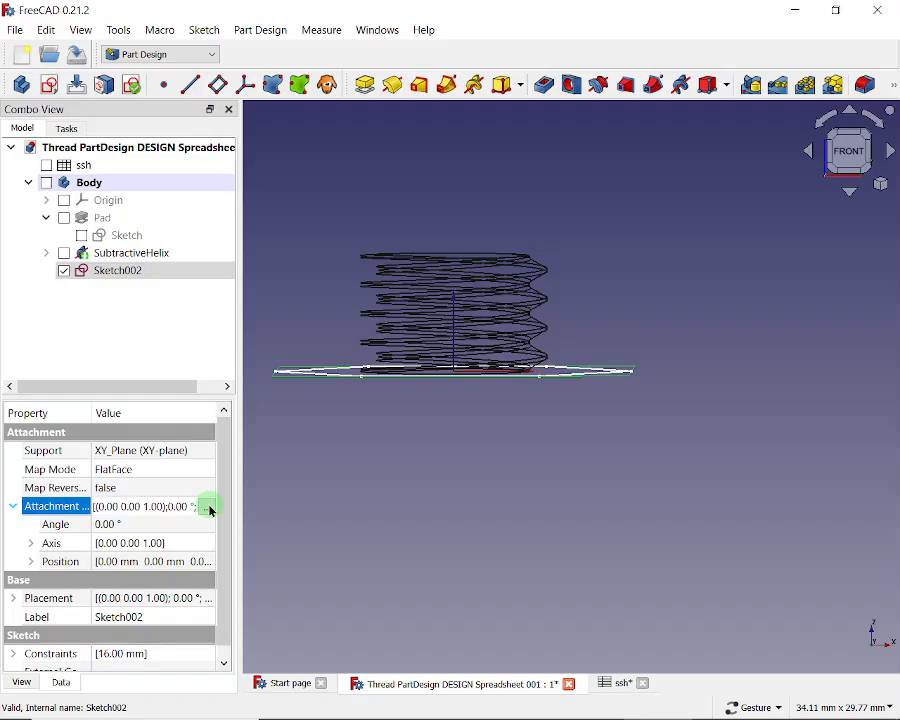
left_click(207, 508)
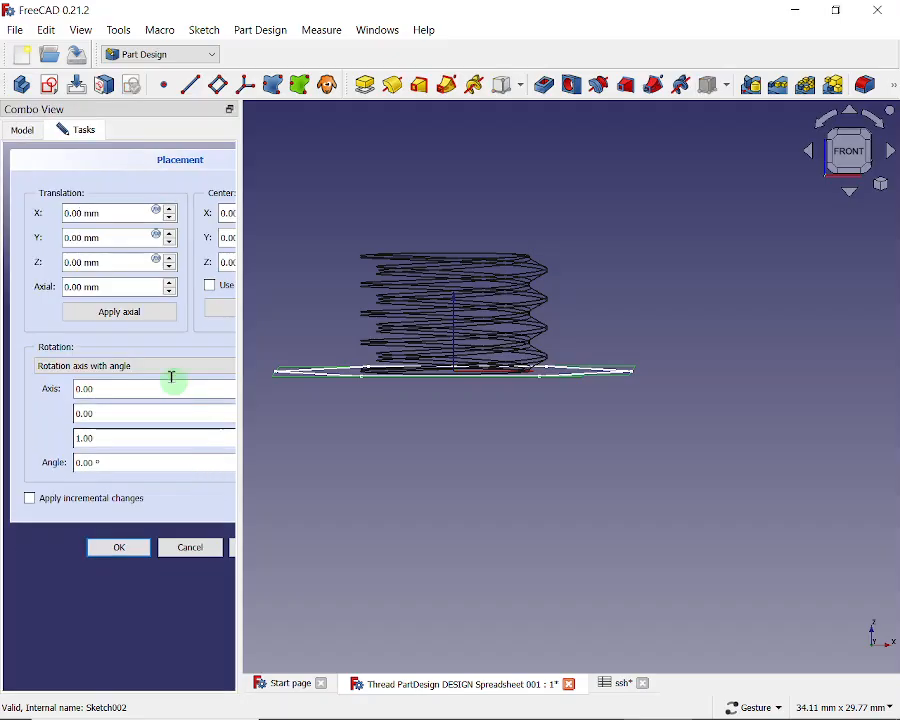
left_click(156, 260)
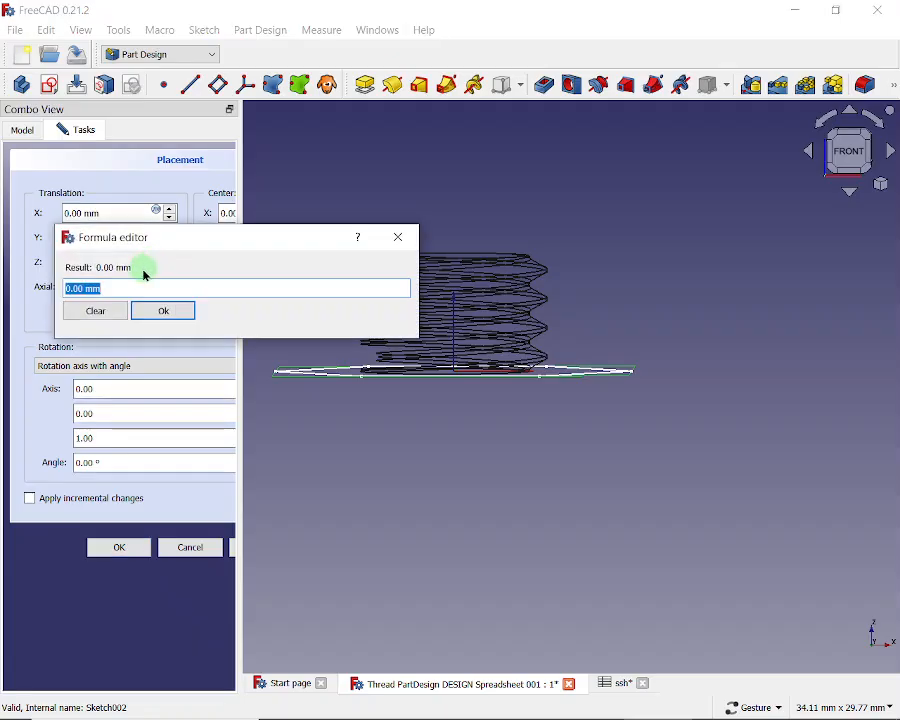
type("s")
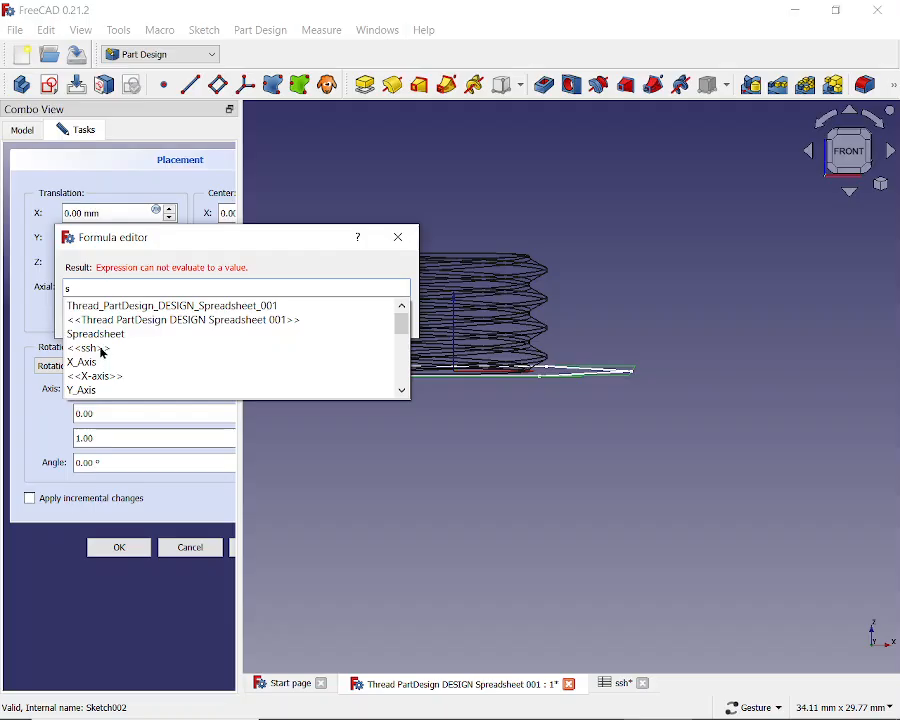
left_click(100, 349)
type("e")
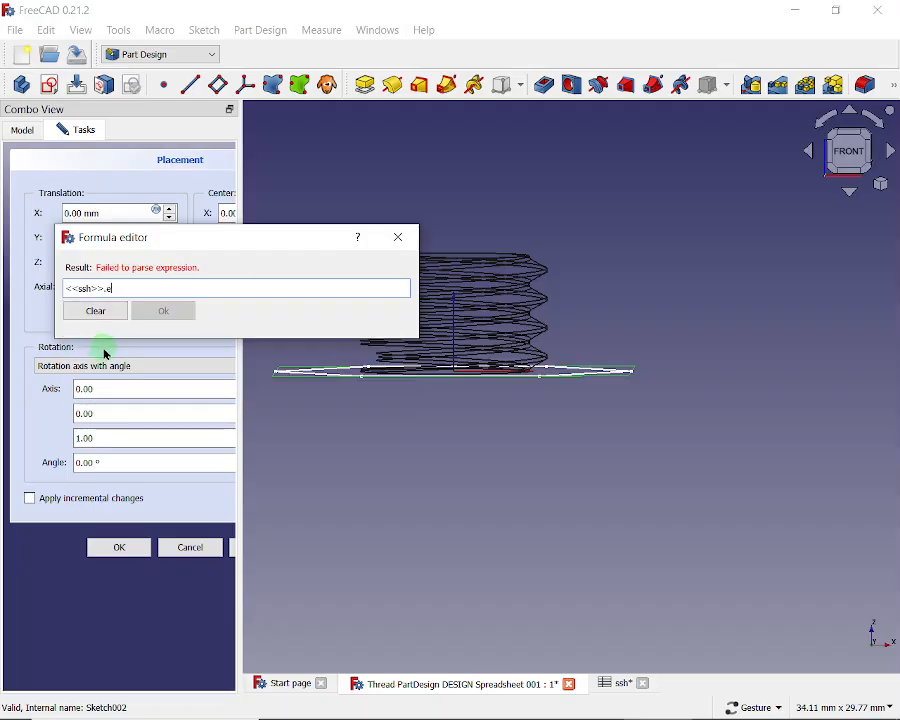
type("xt")
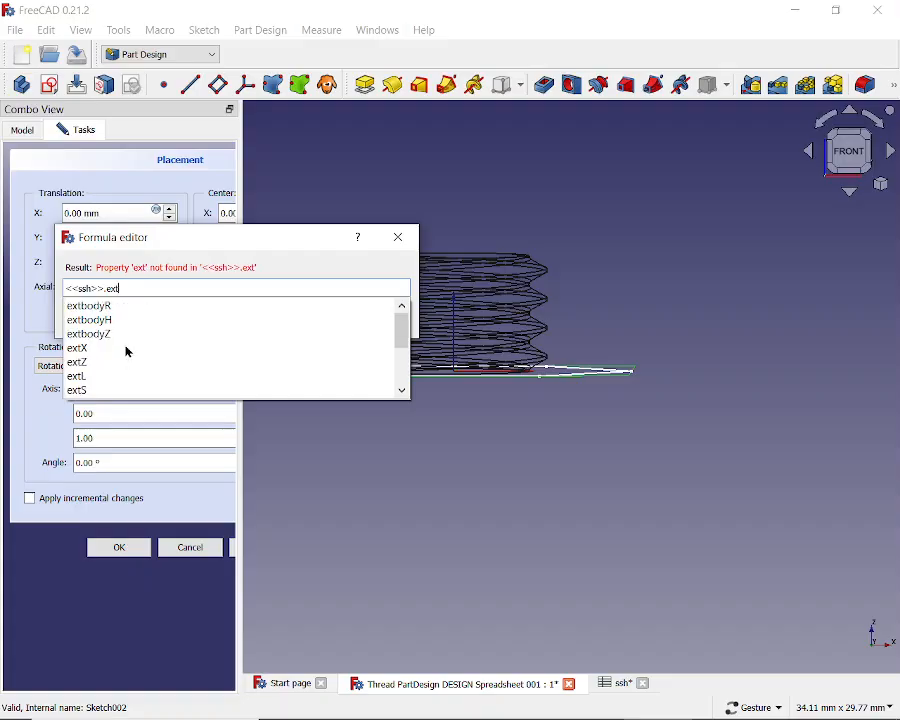
left_click_drag(400, 325, 401, 366)
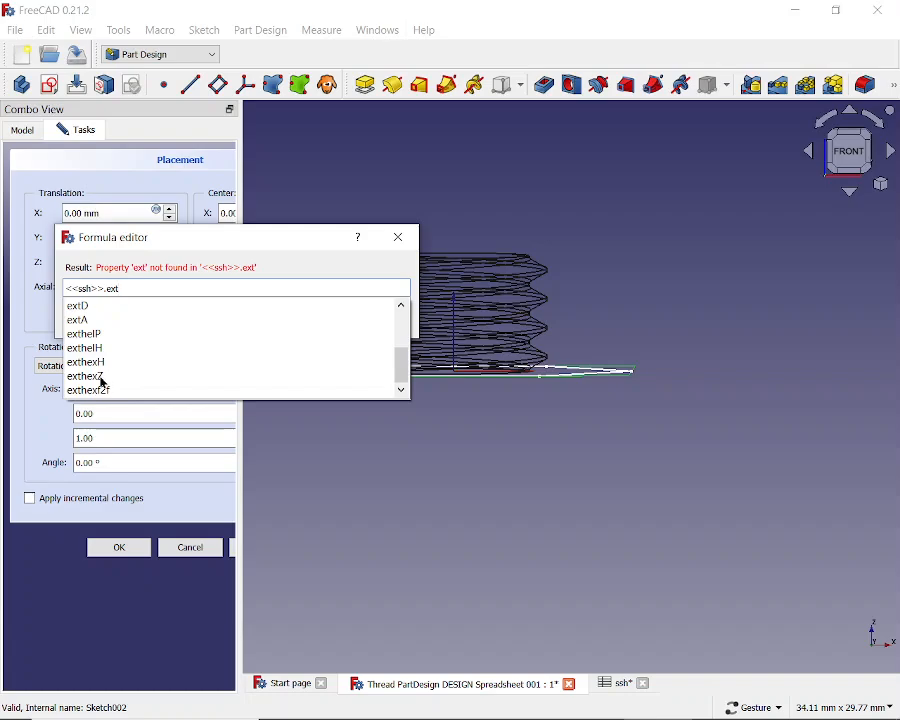
left_click(102, 378)
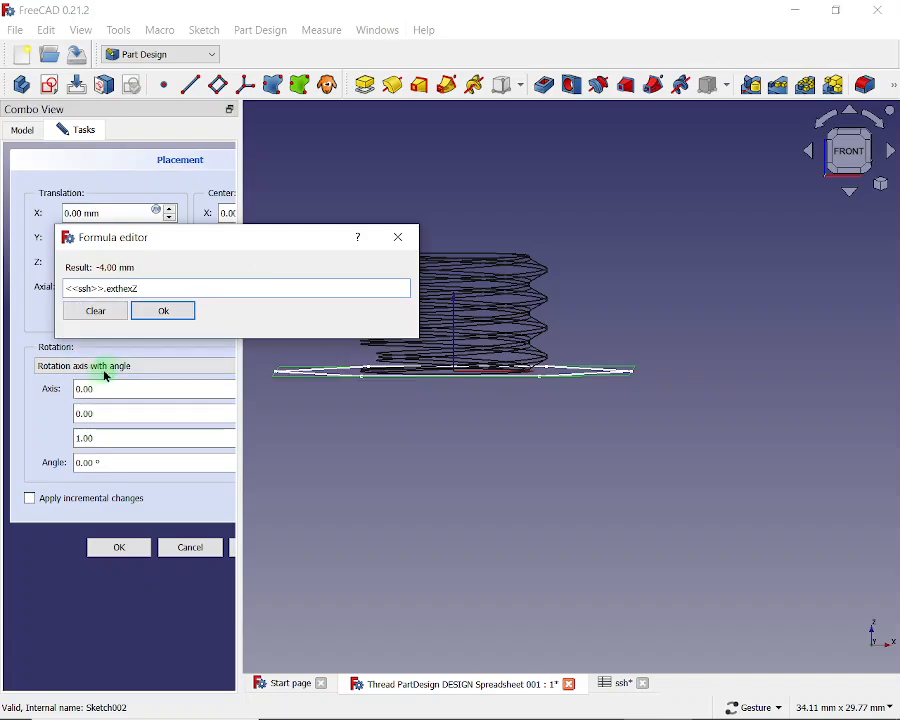
left_click(163, 312)
left_click(121, 547)
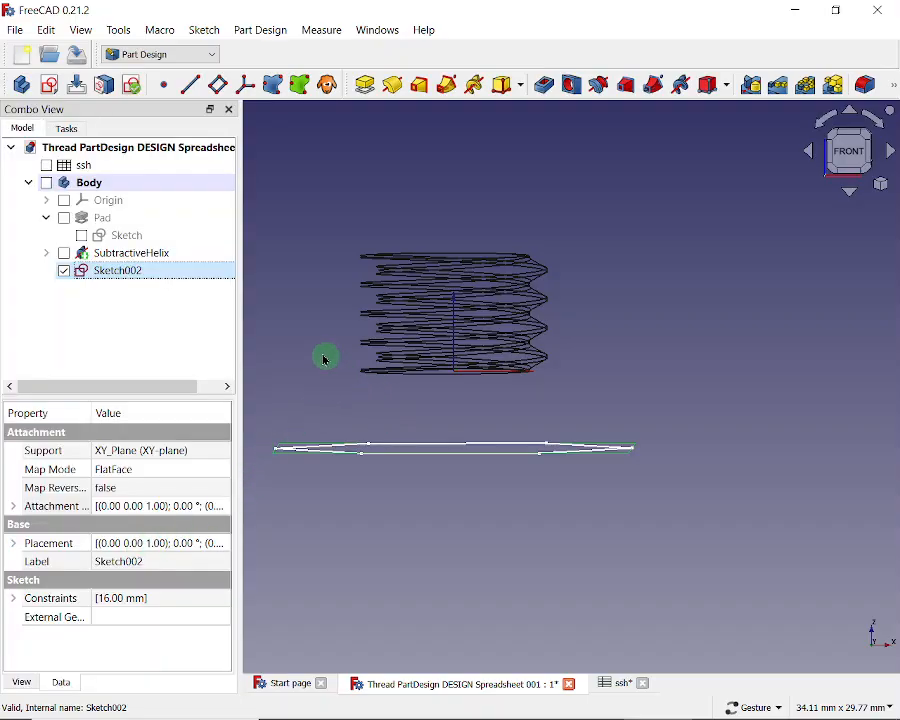
Step: Pad the hexagon sketch with its length set to the expression <<ssh>>.exthexH to form the bolt head
left_click(67, 129)
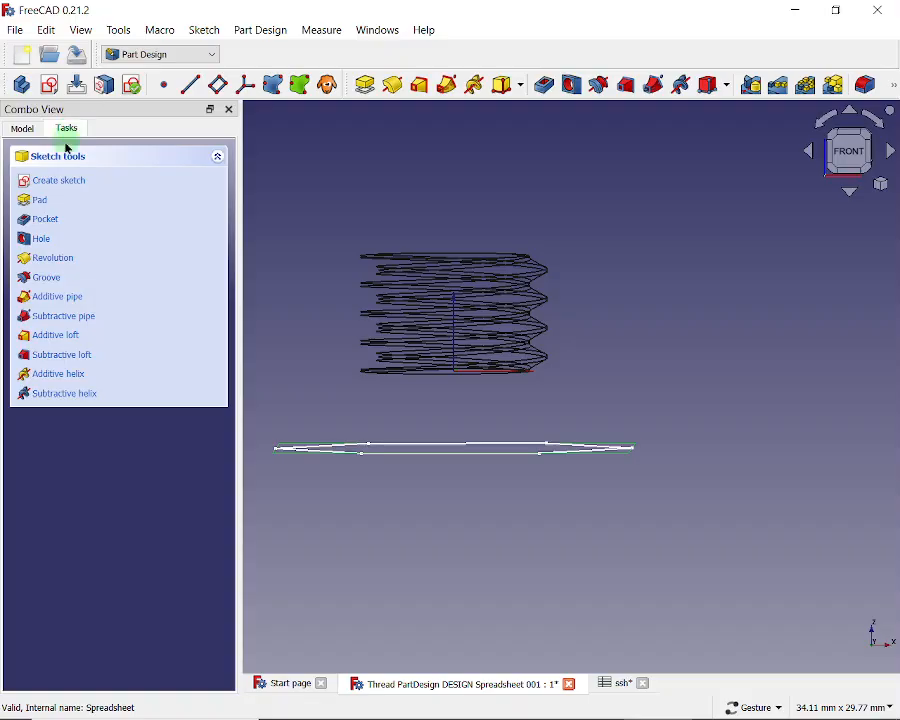
left_click(42, 205)
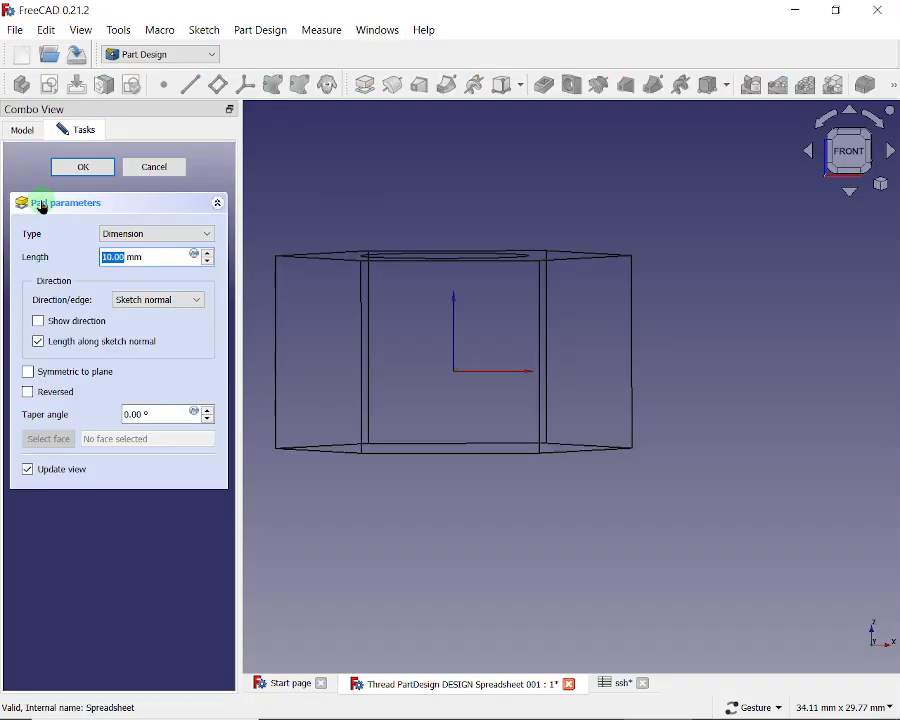
left_click(196, 256)
type("<")
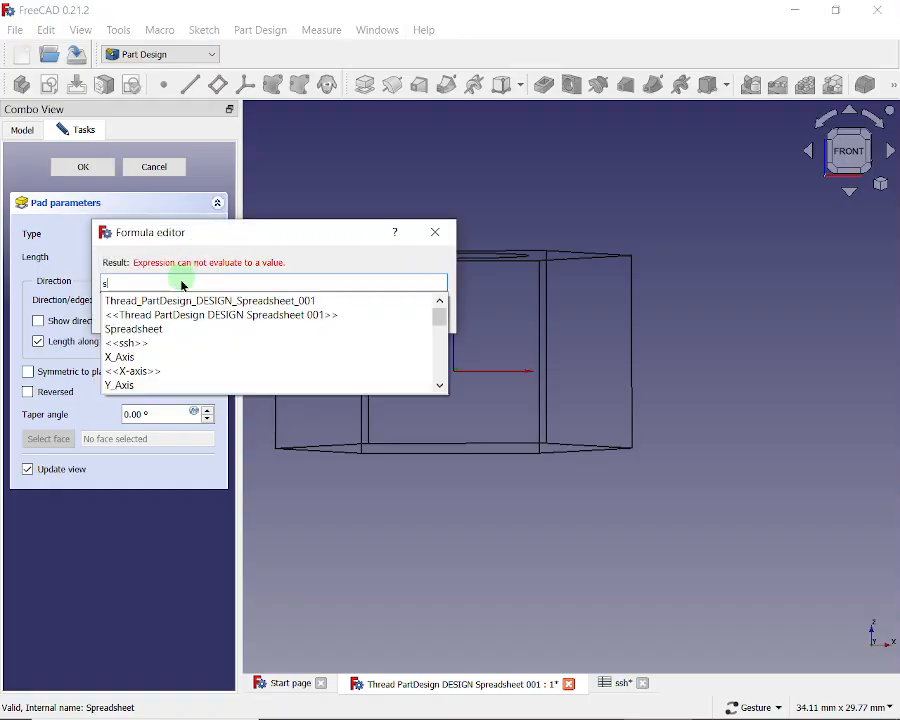
left_click(140, 344)
type("ext")
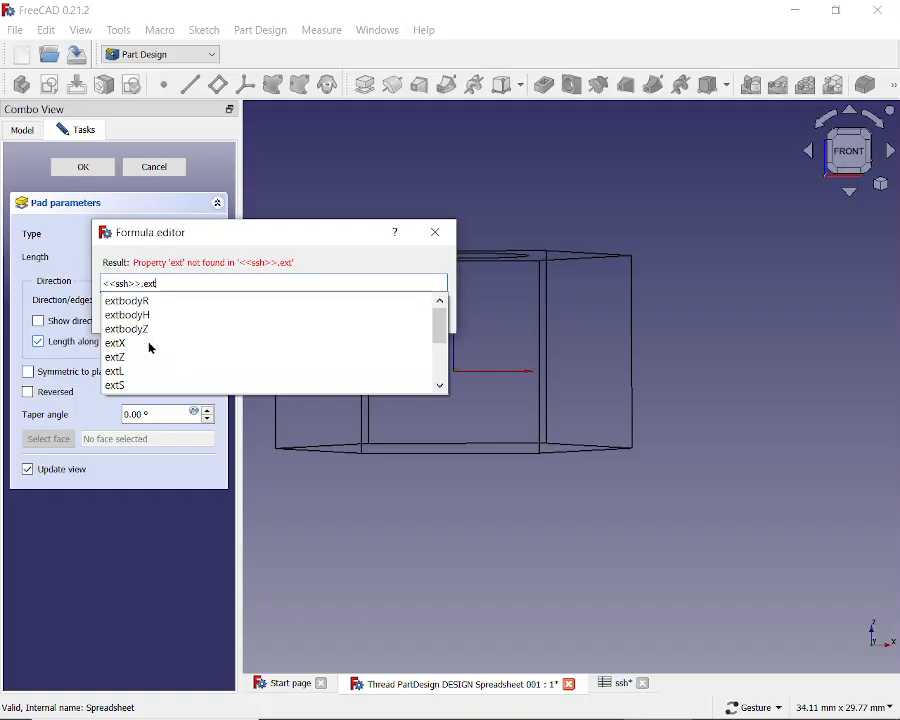
left_click_drag(442, 326, 440, 362)
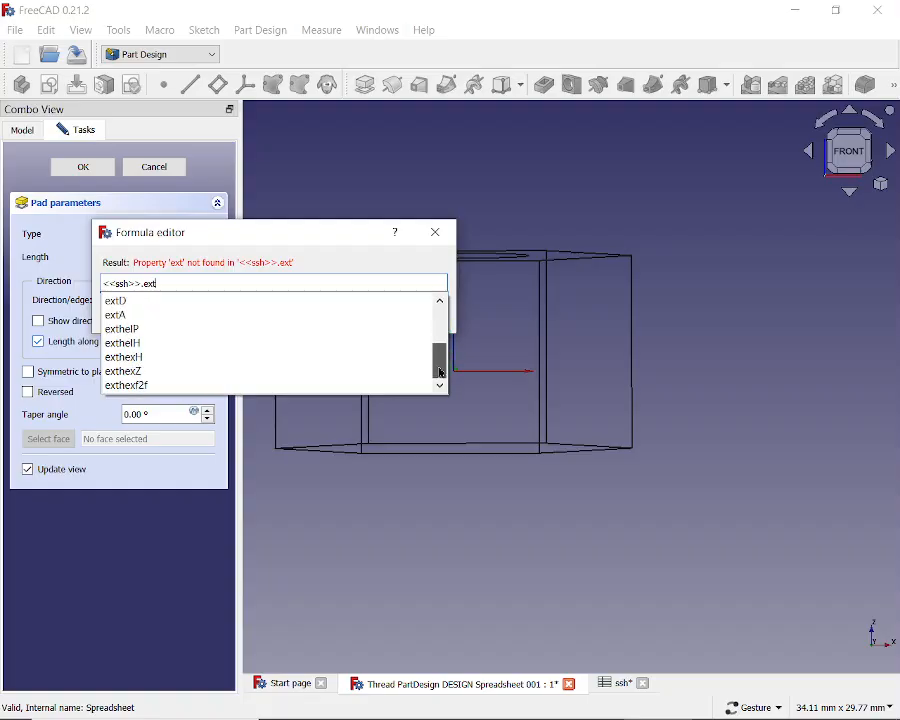
left_click(141, 358)
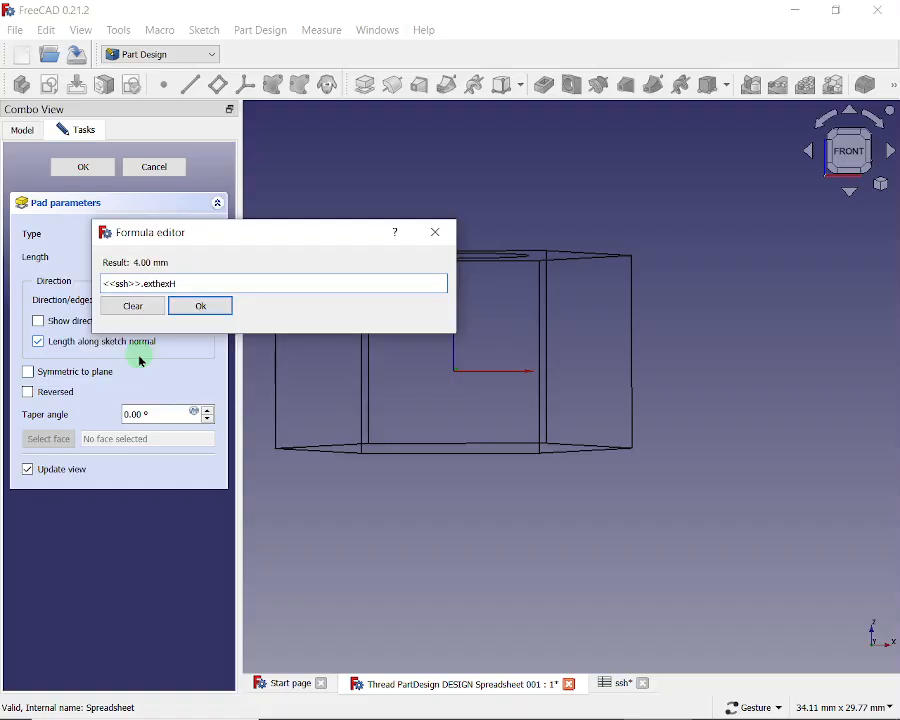
left_click(205, 309)
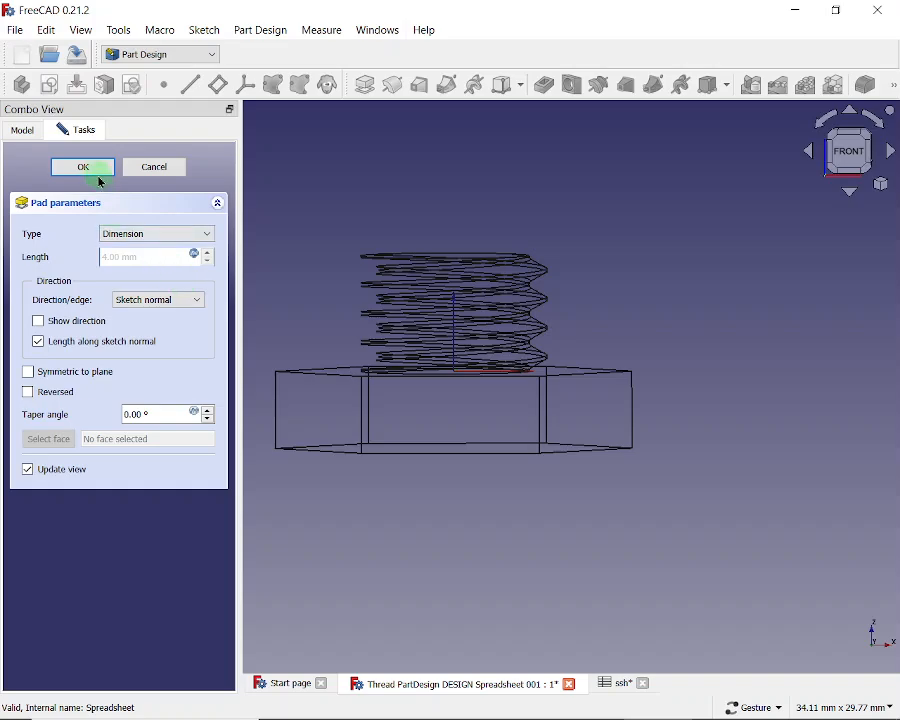
left_click(88, 172)
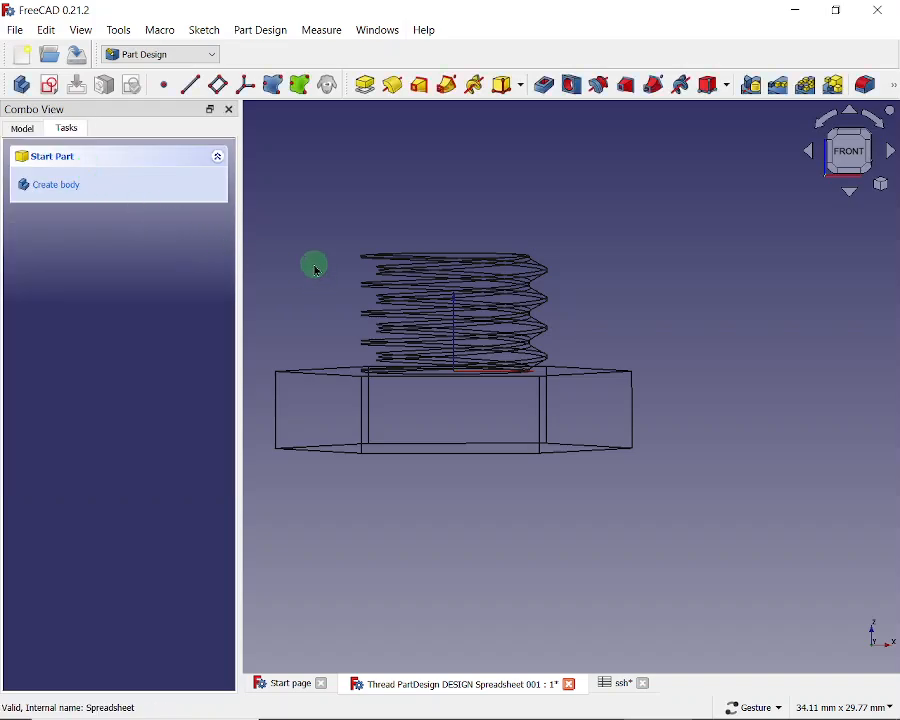
Step: Set the draw style to As is, inspect the shaded bolt from the front, and check the spreadsheet layout in the Word document
left_click(86, 31)
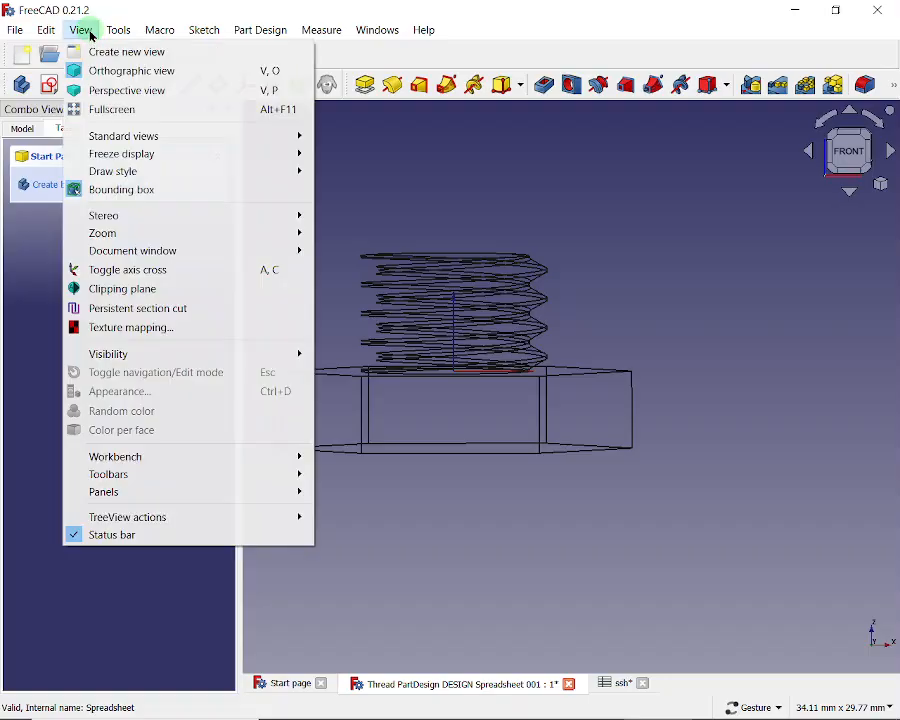
mouse_move(111, 172)
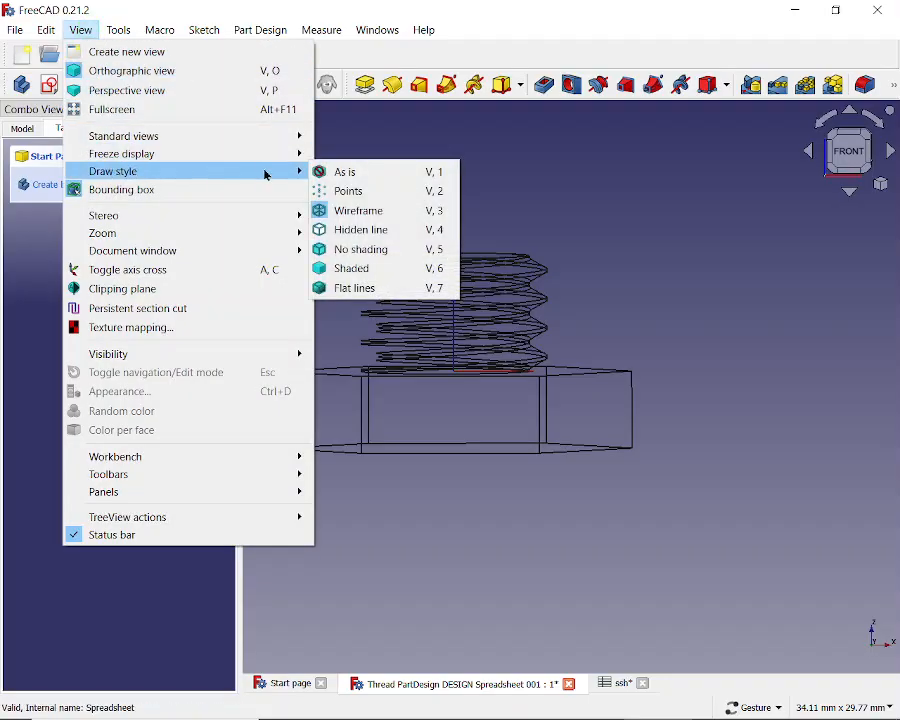
left_click(342, 172)
left_click_drag(615, 235, 635, 243)
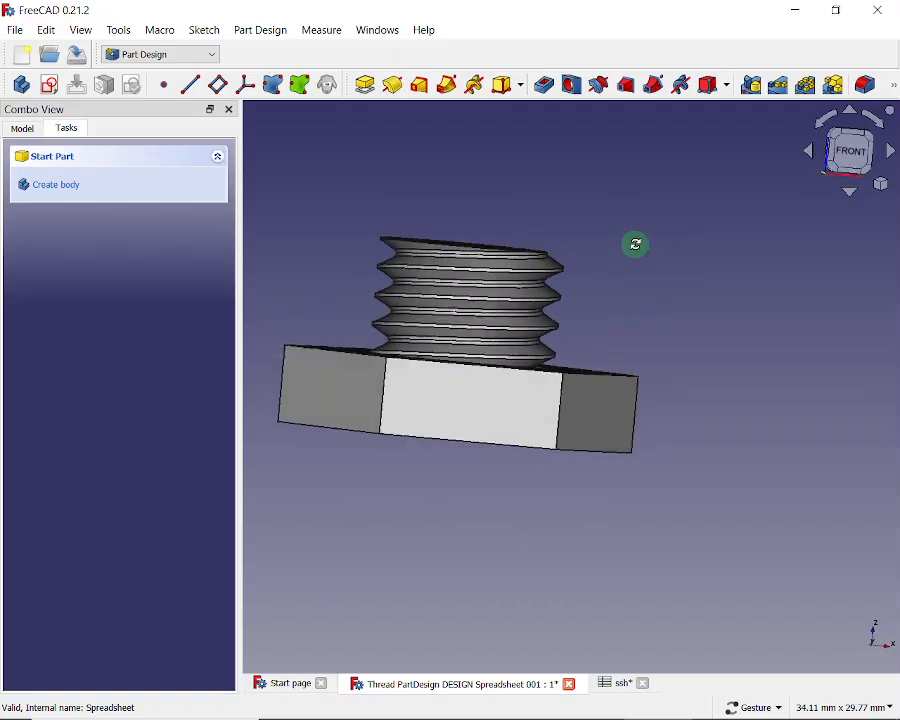
left_click(847, 158)
left_click_drag(607, 488, 645, 475)
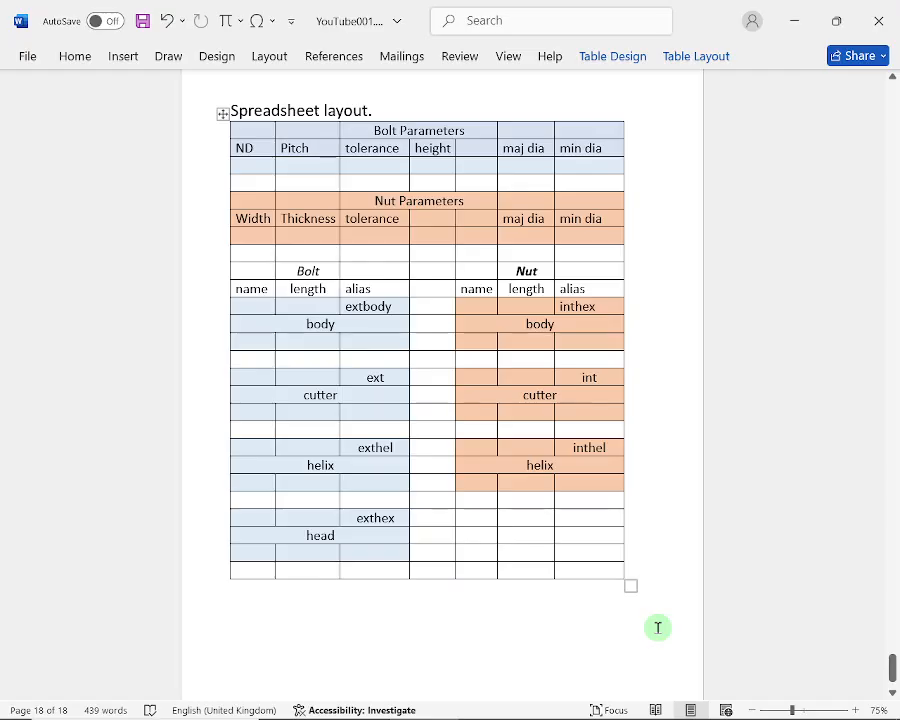
left_click(656, 624)
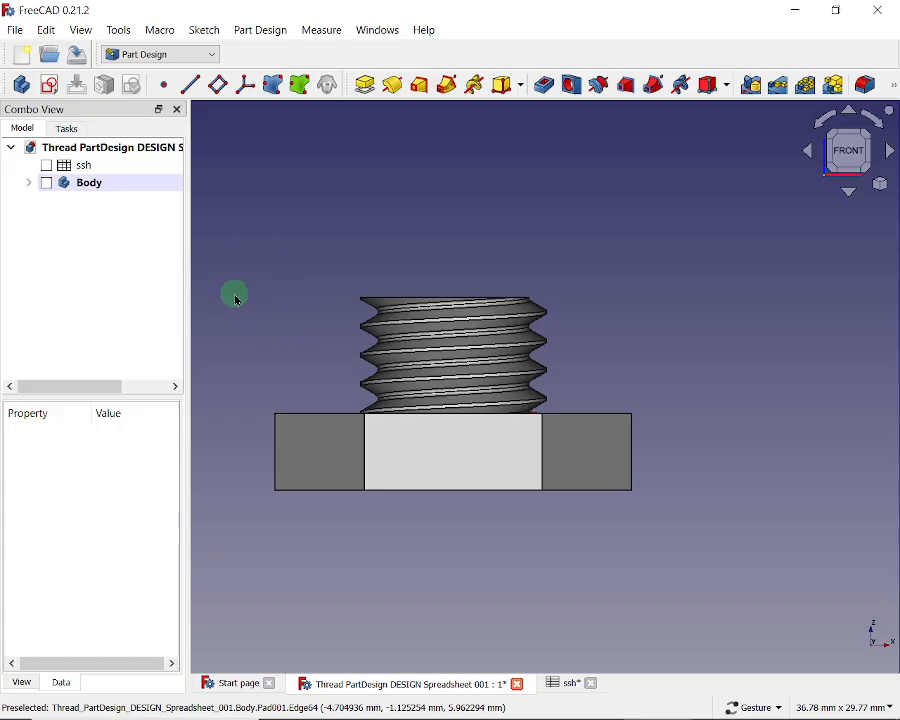
Step: Create a new body for the nut and start a sketch on its XY plane
left_click(24, 86)
left_click(48, 88)
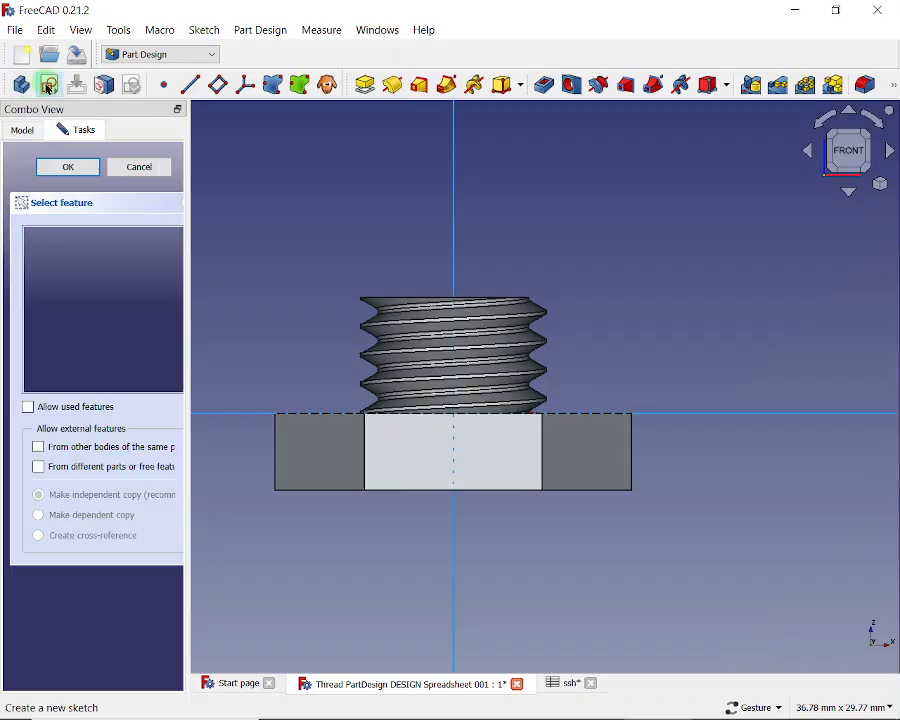
left_click(62, 239)
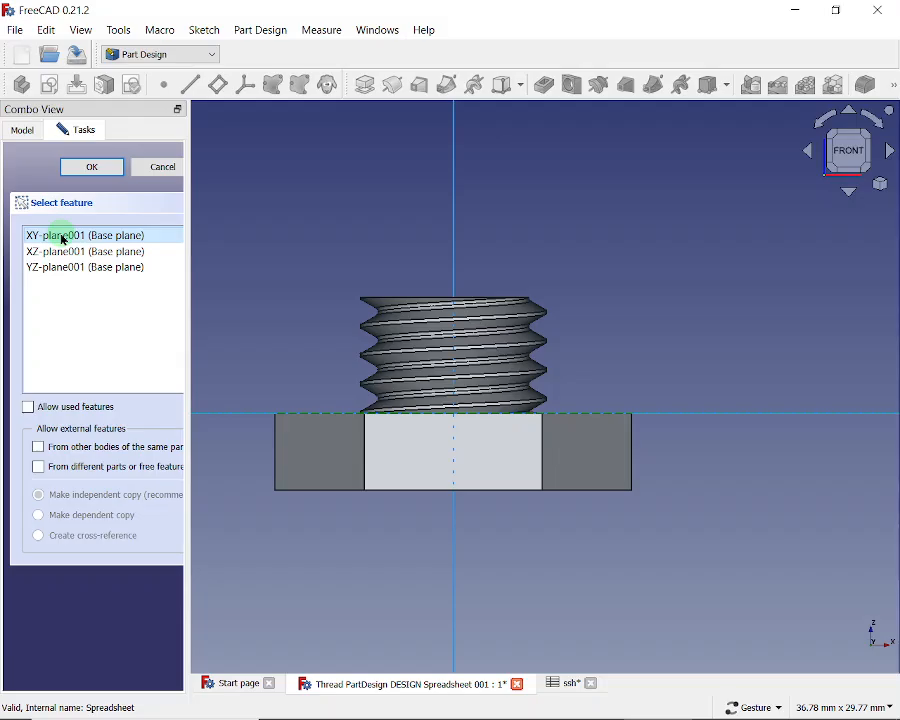
left_click(90, 170)
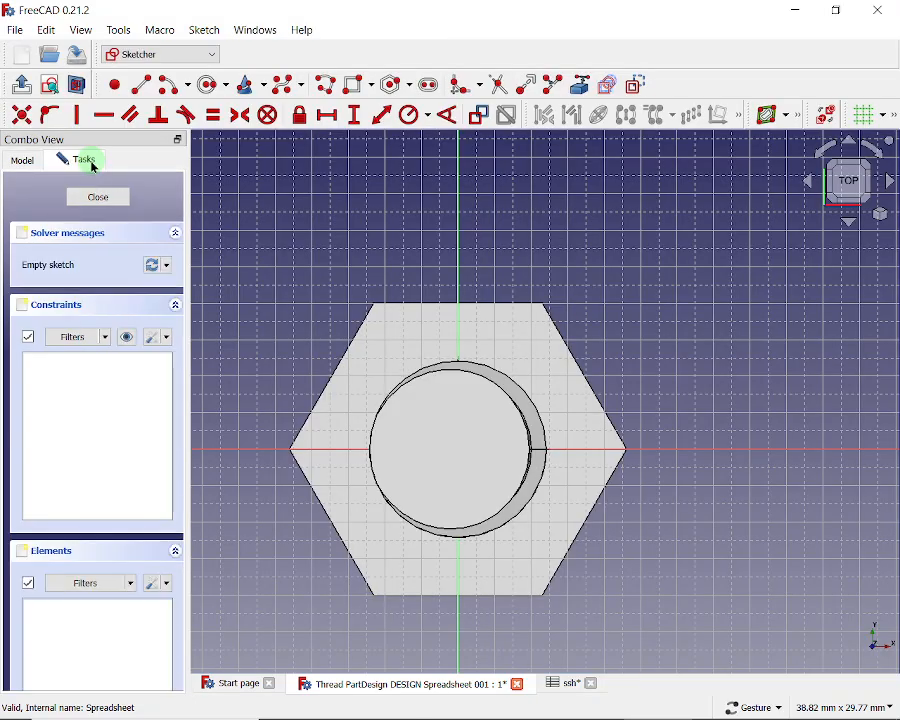
Step: Set the draw style to Wireframe and sketch a hexagon centred on the origin, about 21 mm across flats, around the bolt head outline
left_click(82, 31)
mouse_move(106, 172)
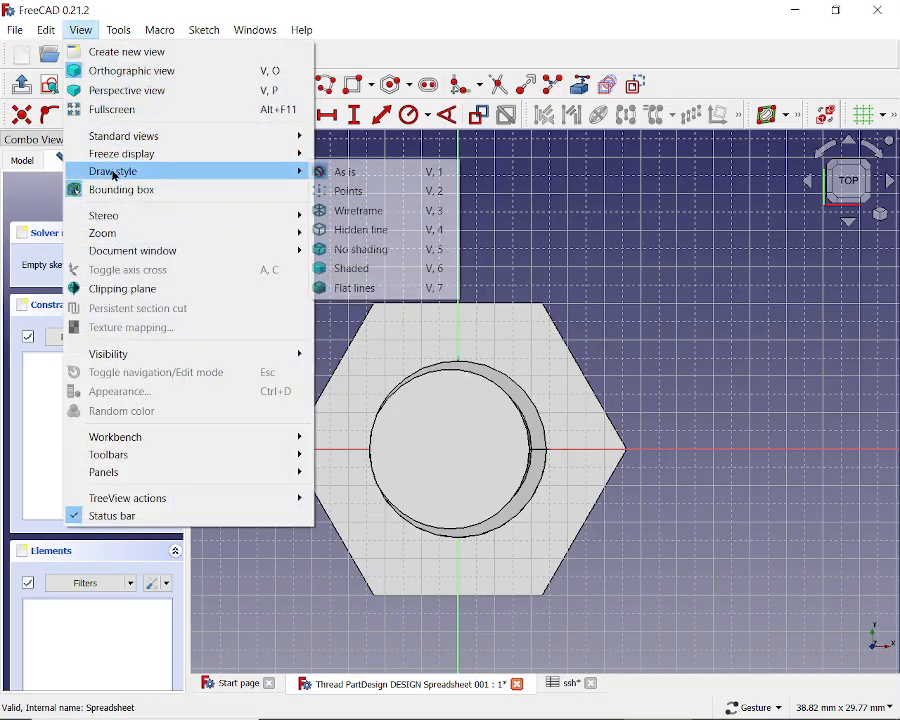
left_click(376, 211)
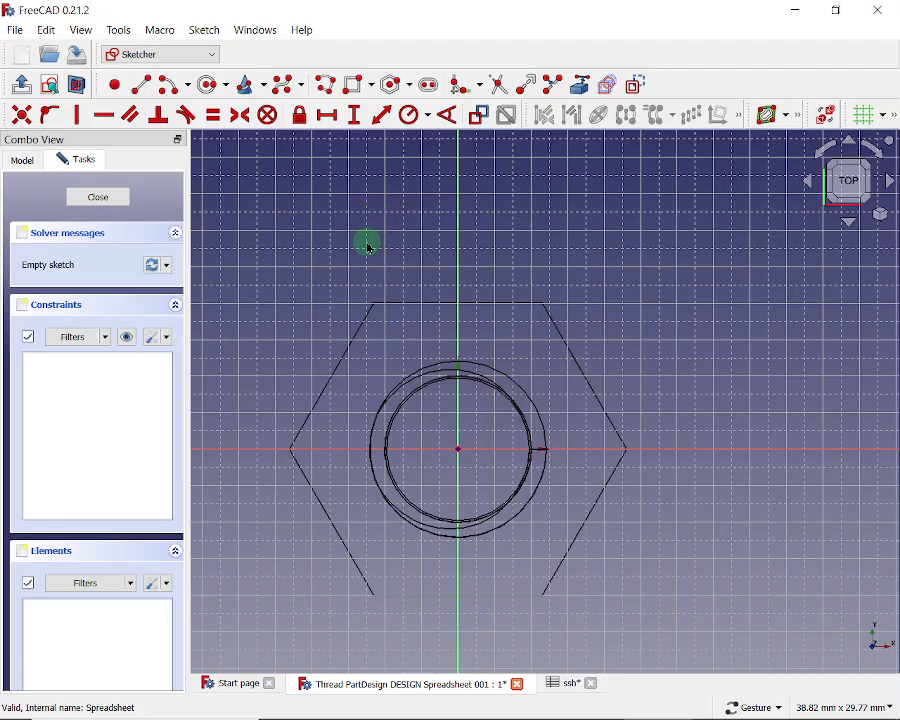
left_click(412, 88)
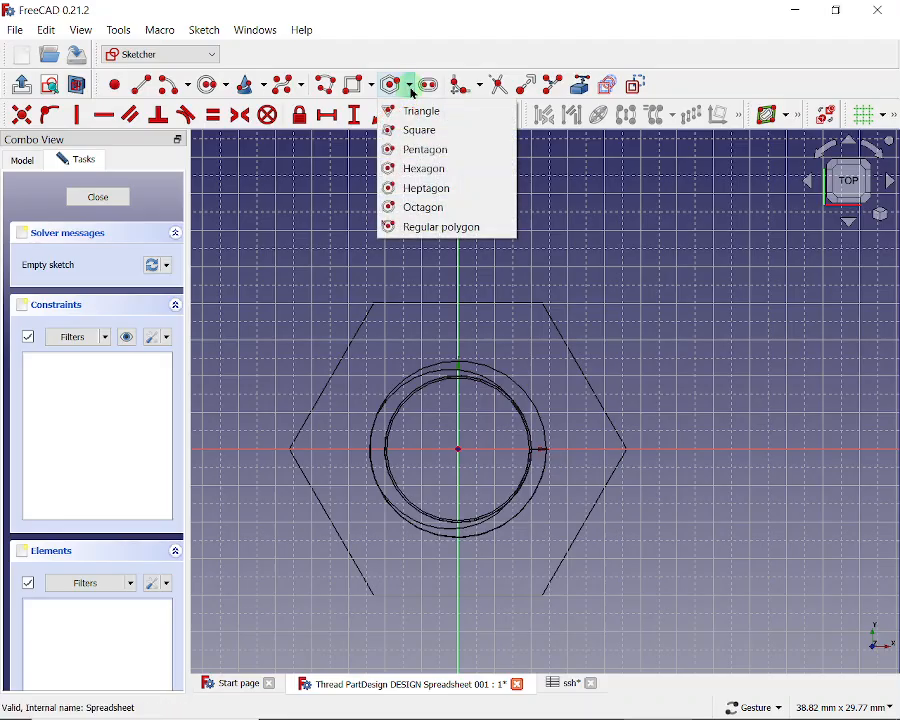
left_click(424, 168)
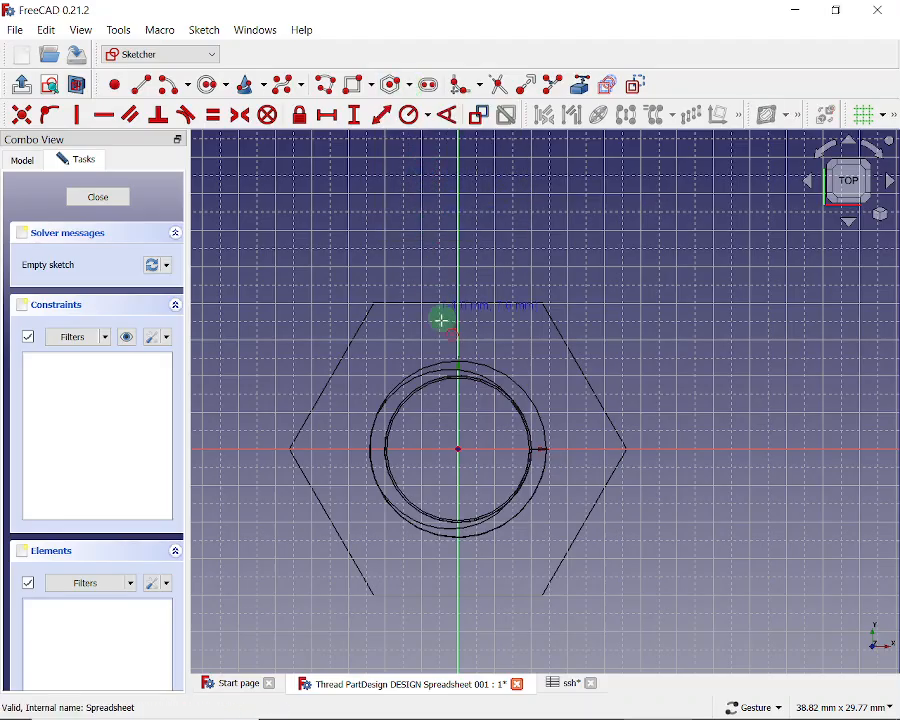
left_click(458, 449)
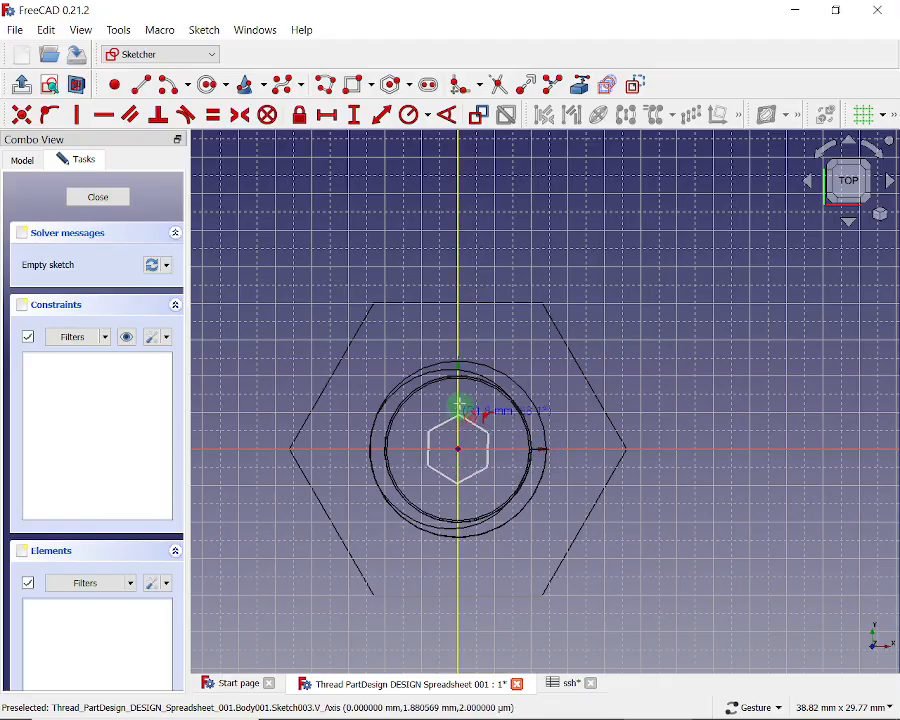
left_click(547, 244)
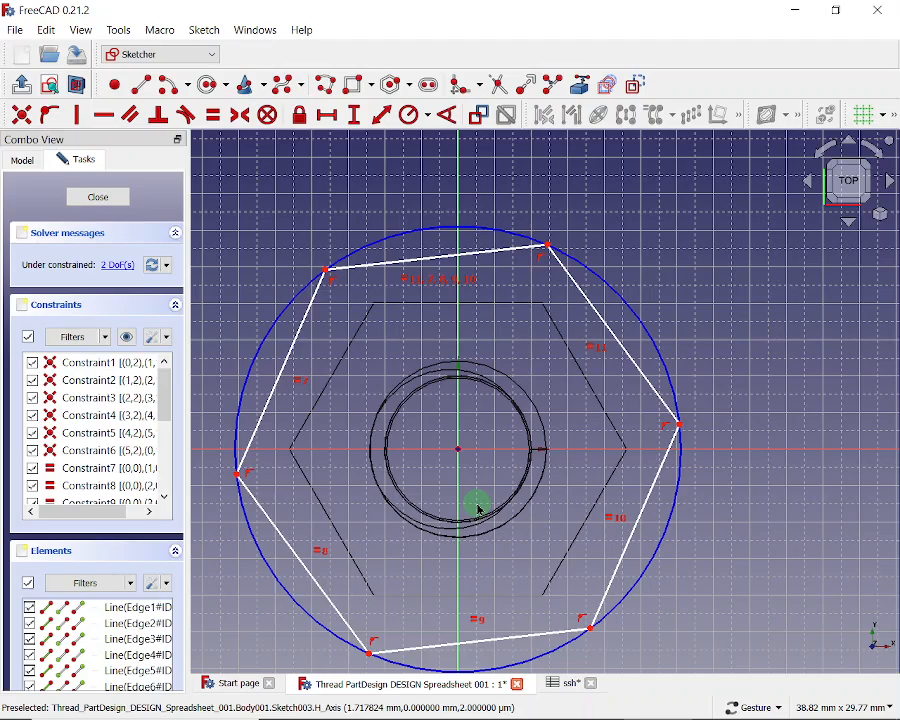
Step: Constrain the hexagon's two upper vertices to be horizontally aligned
left_click(327, 272)
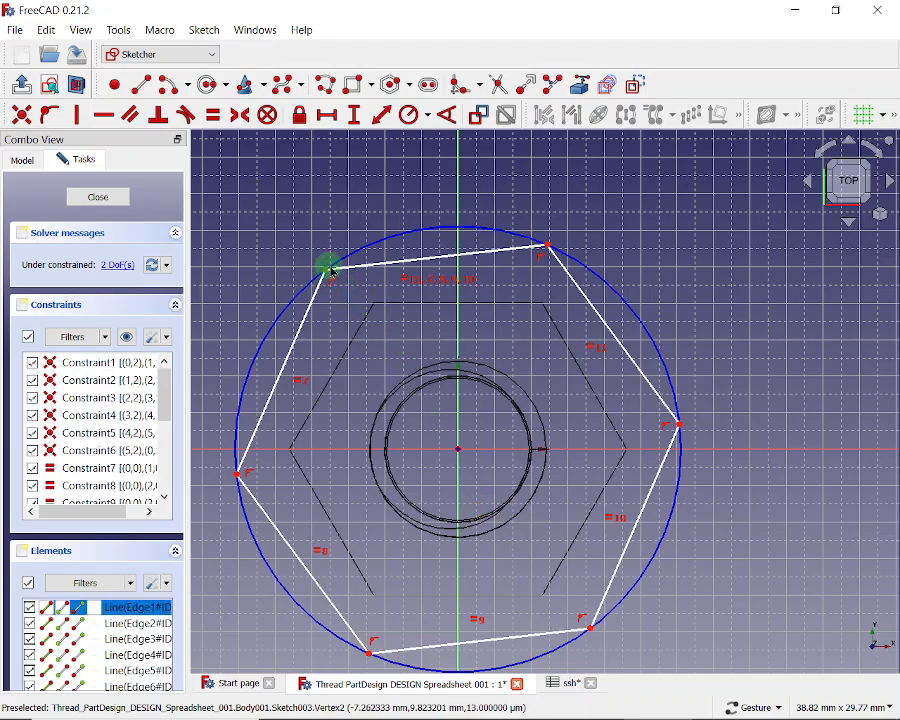
left_click(548, 248)
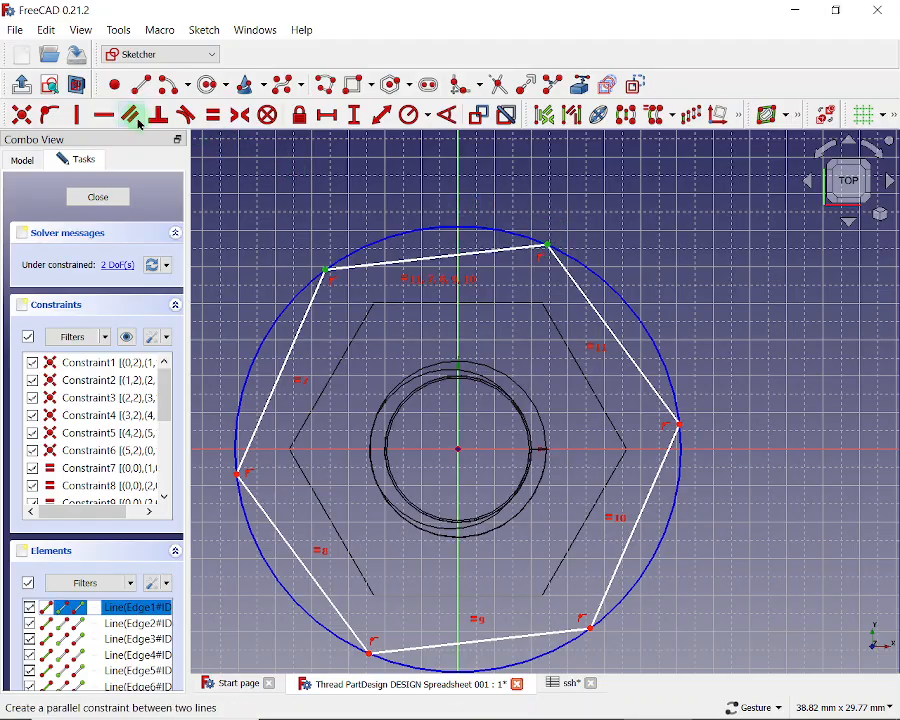
left_click(101, 116)
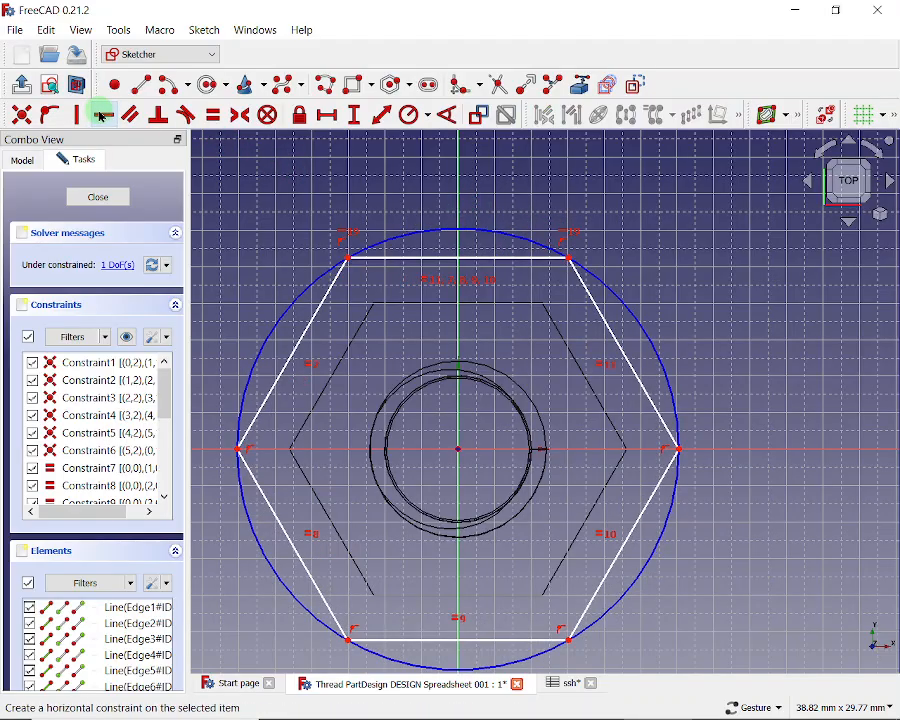
Step: Constrain the vertical distance between the hexagon's lower-right and upper-right vertices with the expression <<ssh>>.inthexf2f
left_click(569, 643)
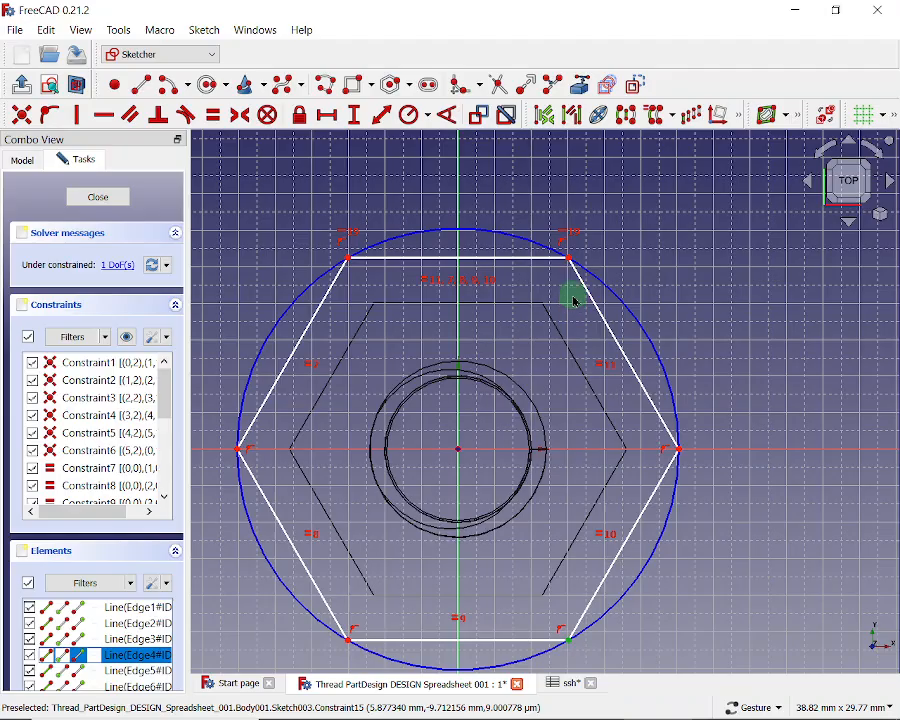
left_click(569, 259)
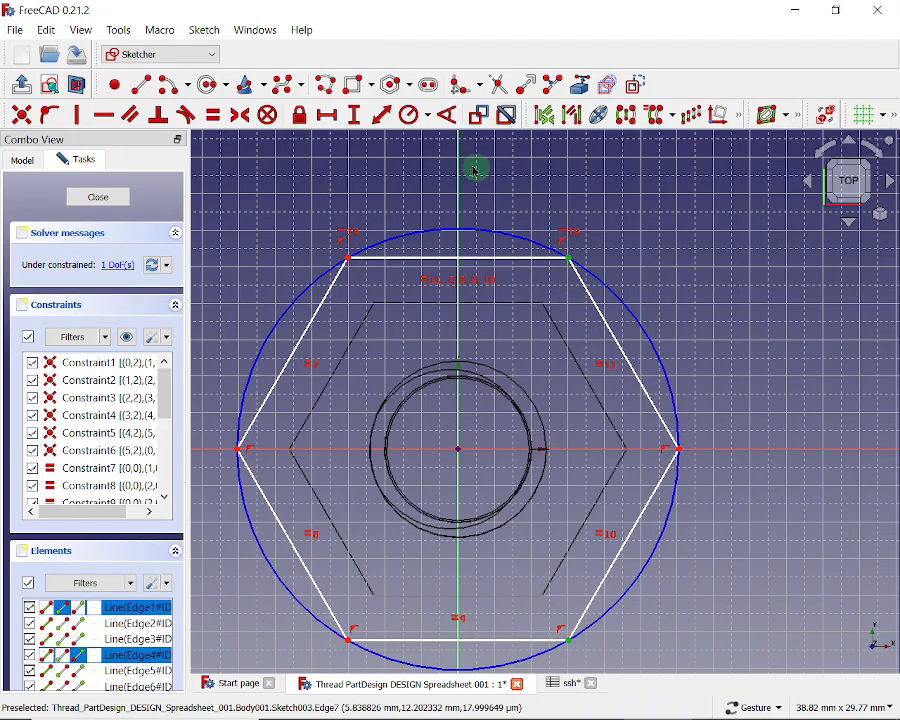
left_click(356, 116)
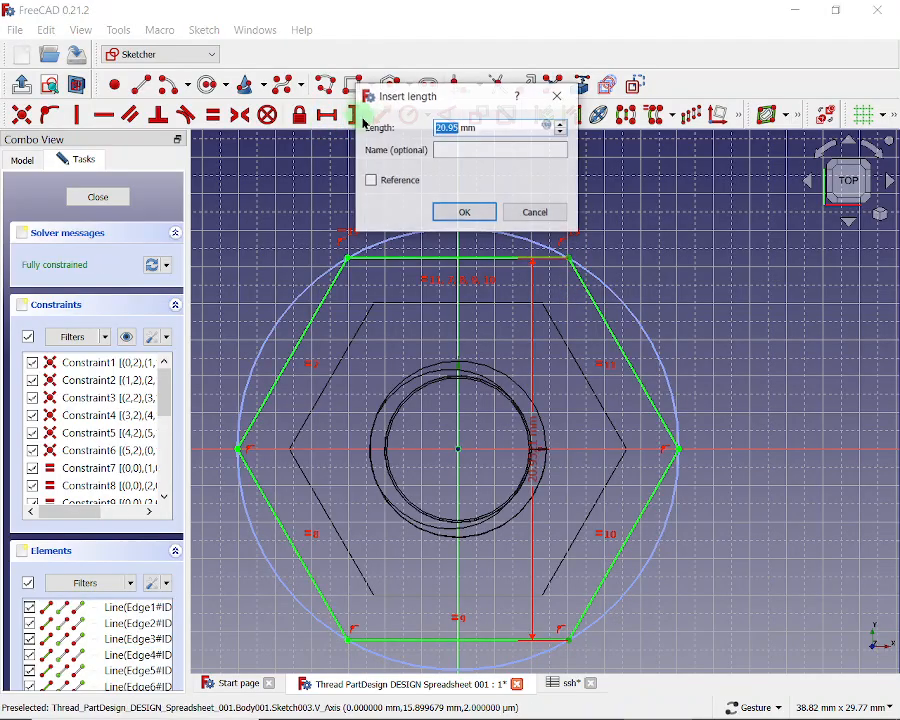
left_click(549, 126)
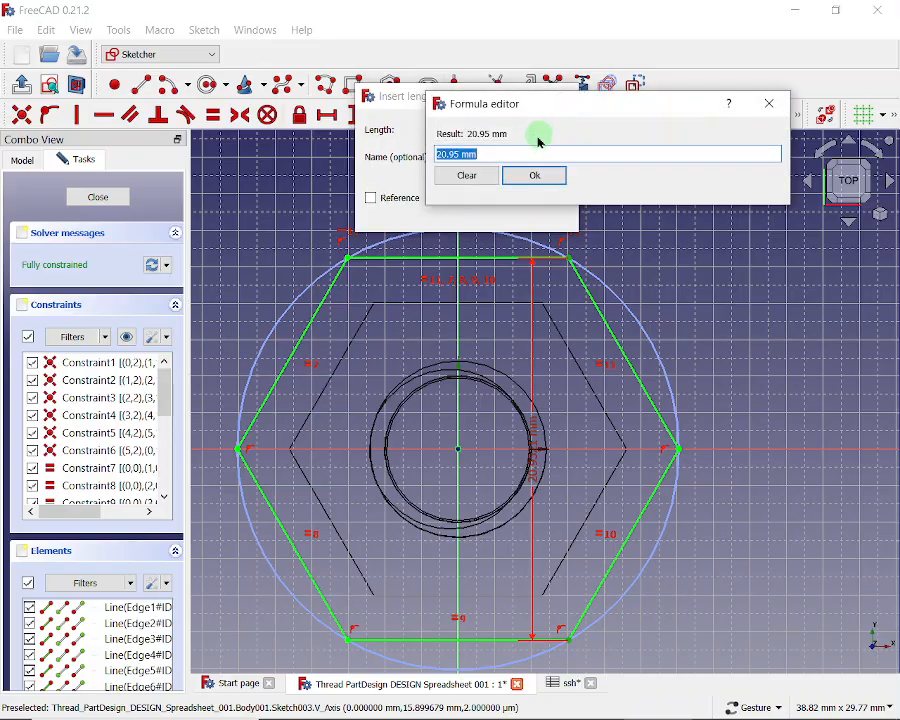
type("s")
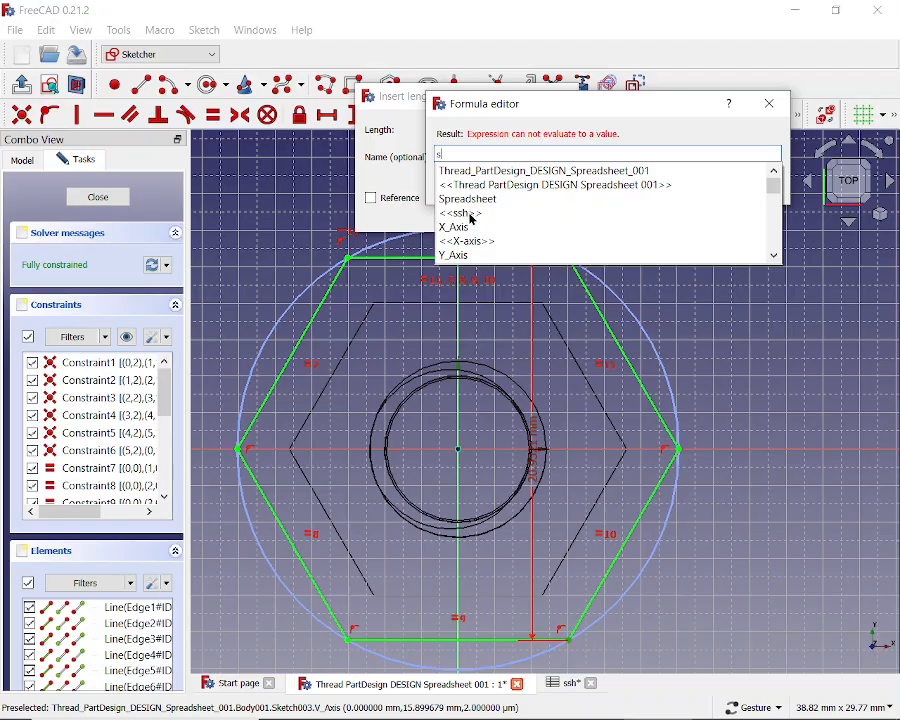
left_click(471, 214)
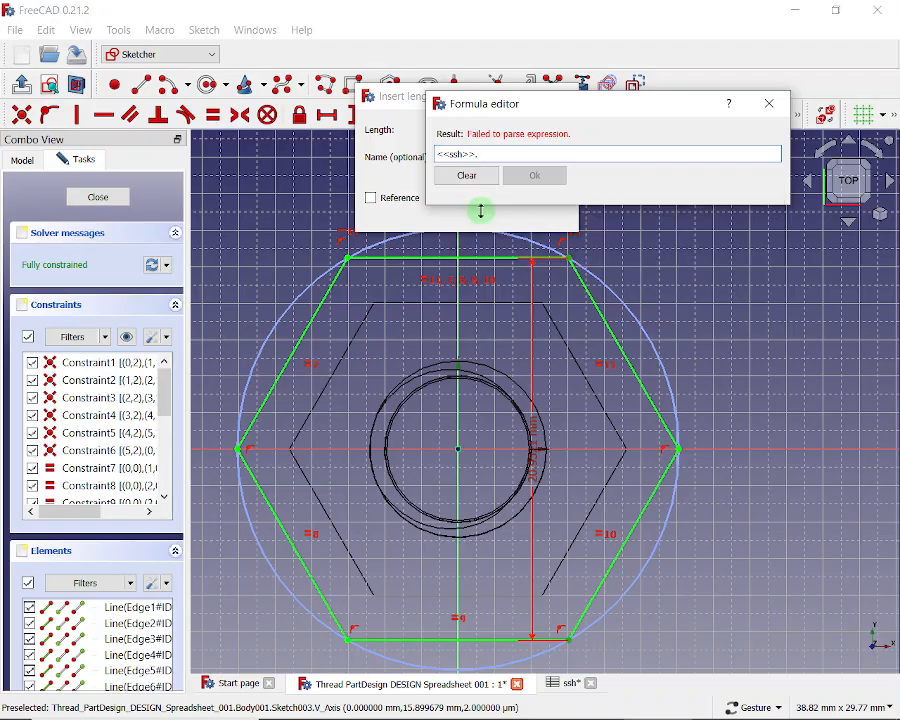
type("int")
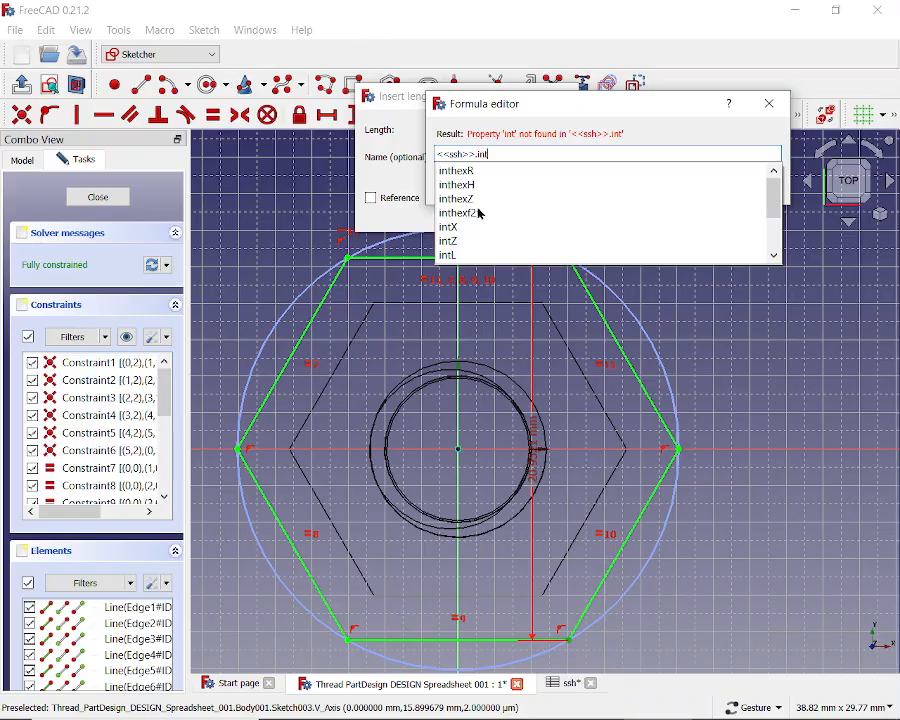
left_click(476, 213)
left_click(536, 175)
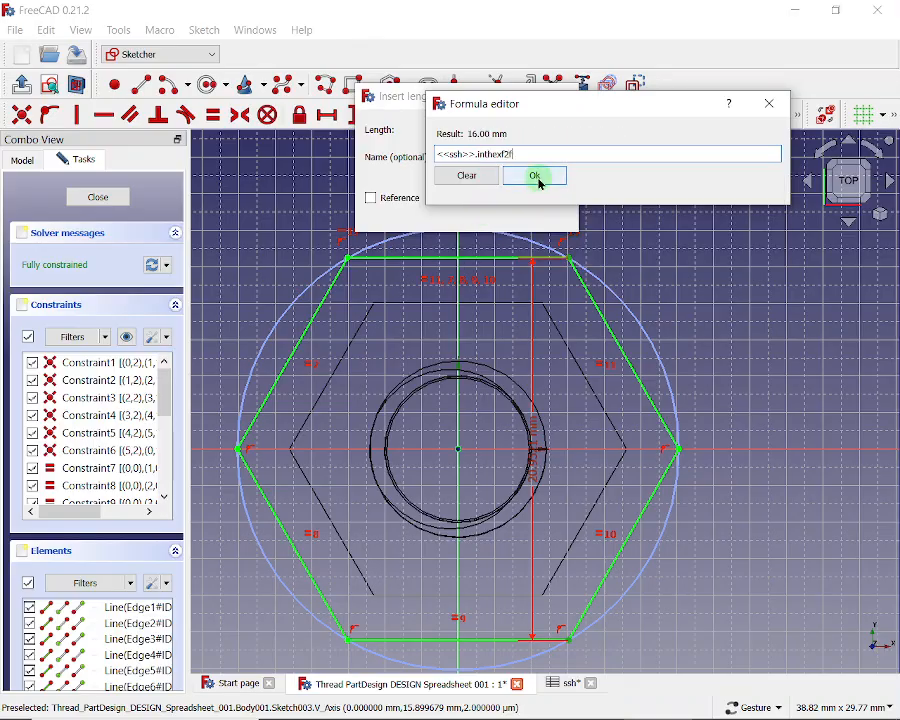
left_click(472, 212)
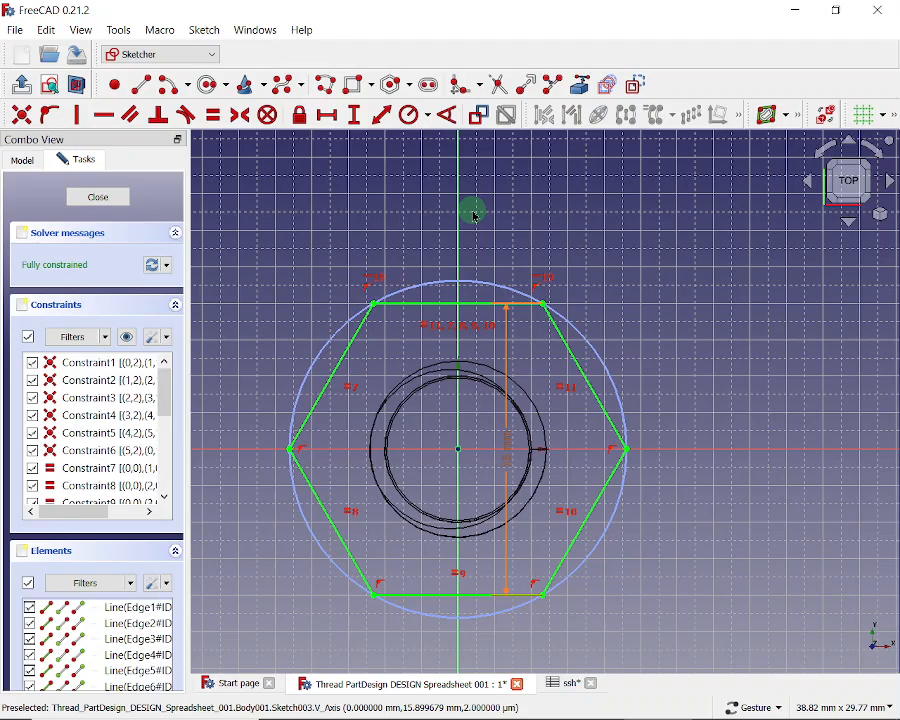
Step: Sketch a circle centred on the origin inside the hexagon with a radius of about 6 mm
left_click(227, 87)
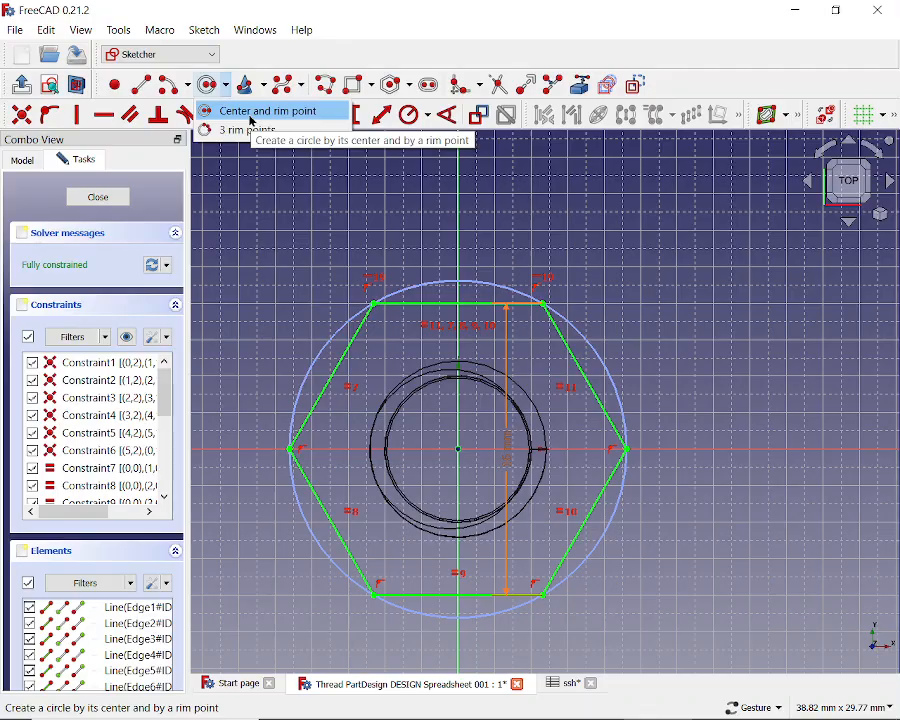
left_click(255, 112)
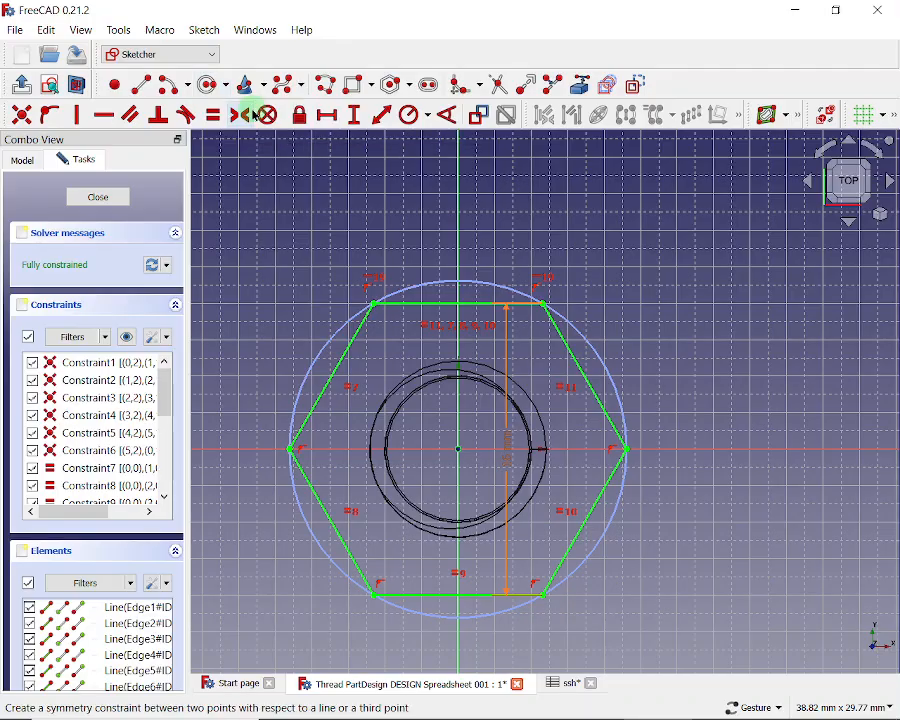
left_click(457, 449)
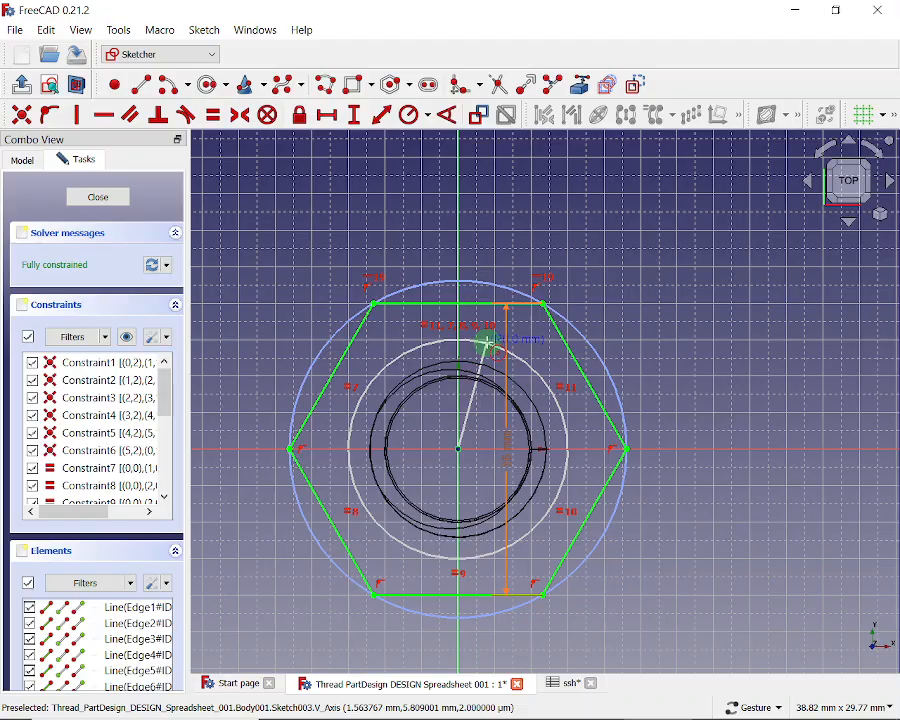
left_click(487, 343)
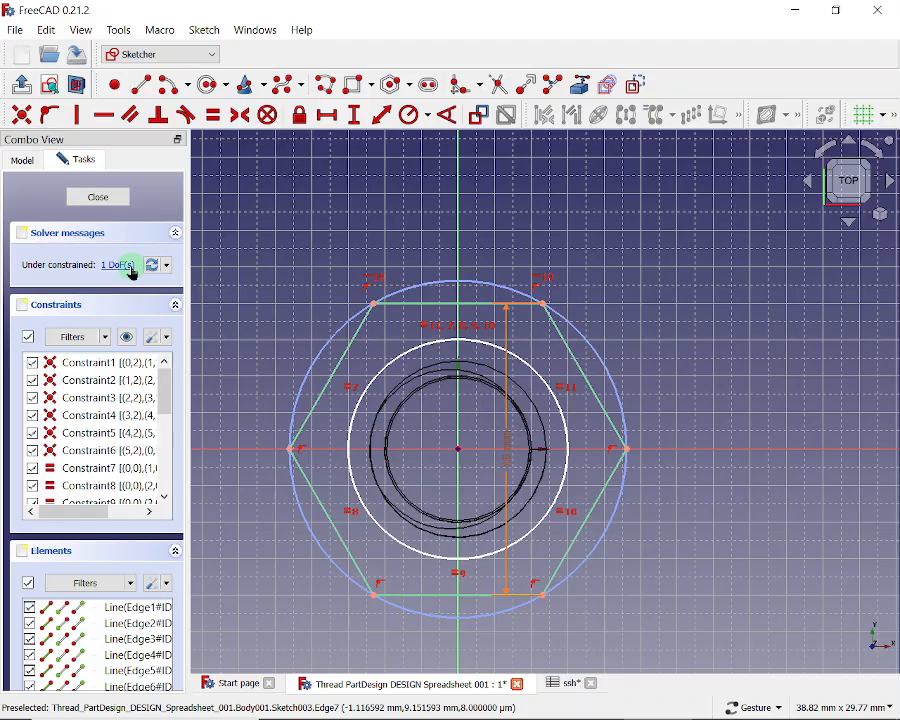
Step: Constrain the inner circle's radius with the expression <<ssh>>.inthexR and close the nut sketch
left_click(548, 388)
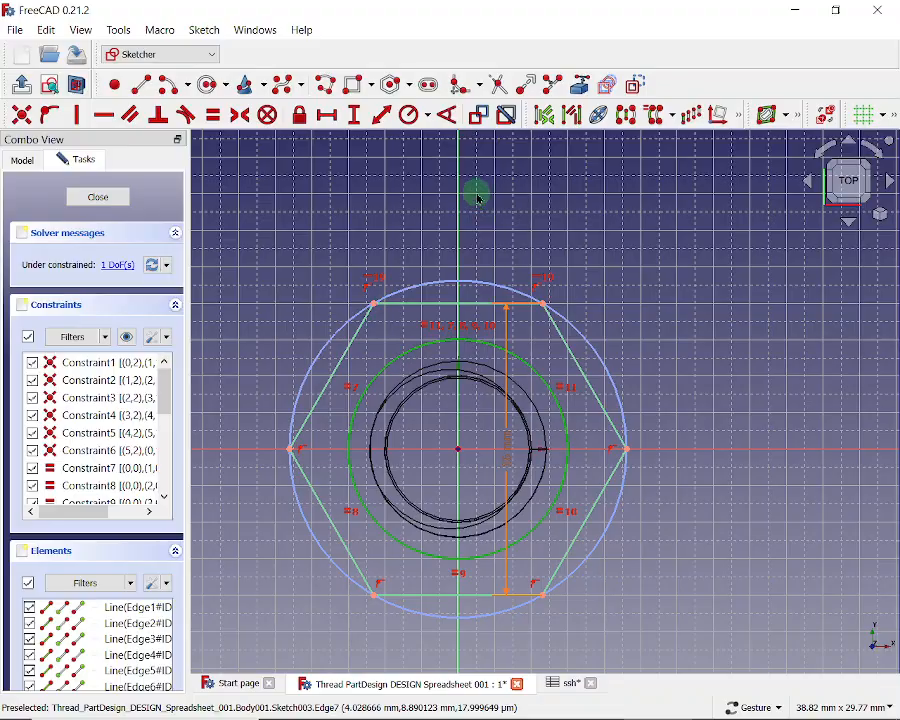
left_click(428, 118)
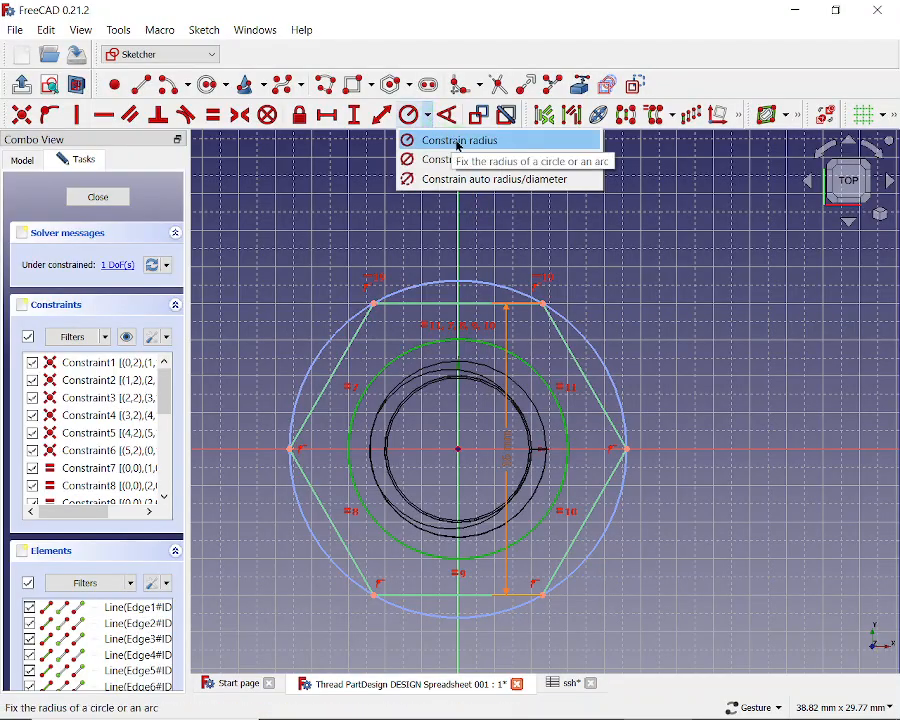
left_click(457, 140)
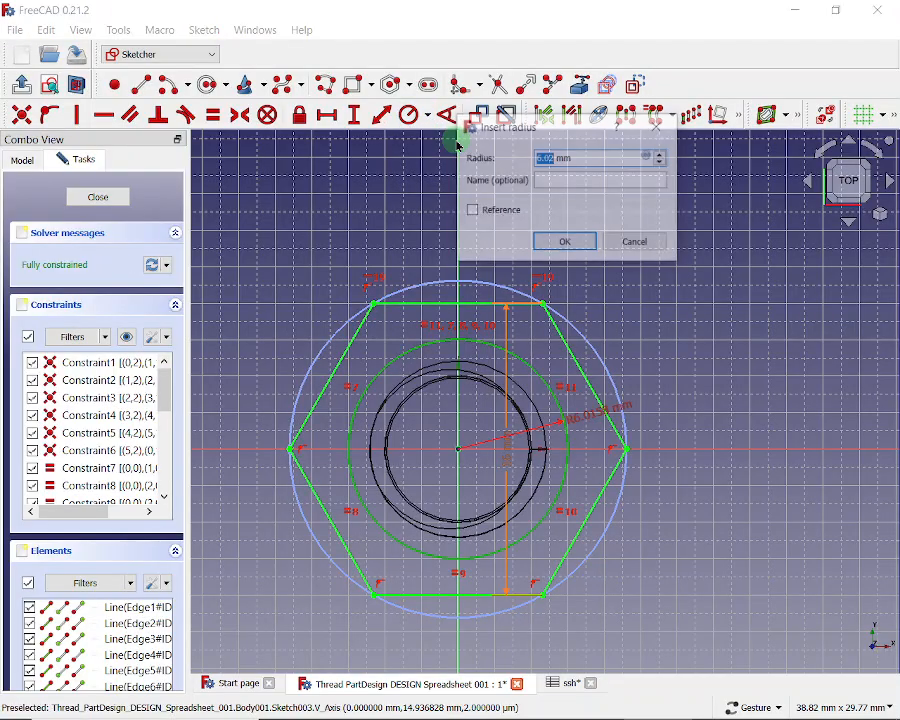
left_click(648, 158)
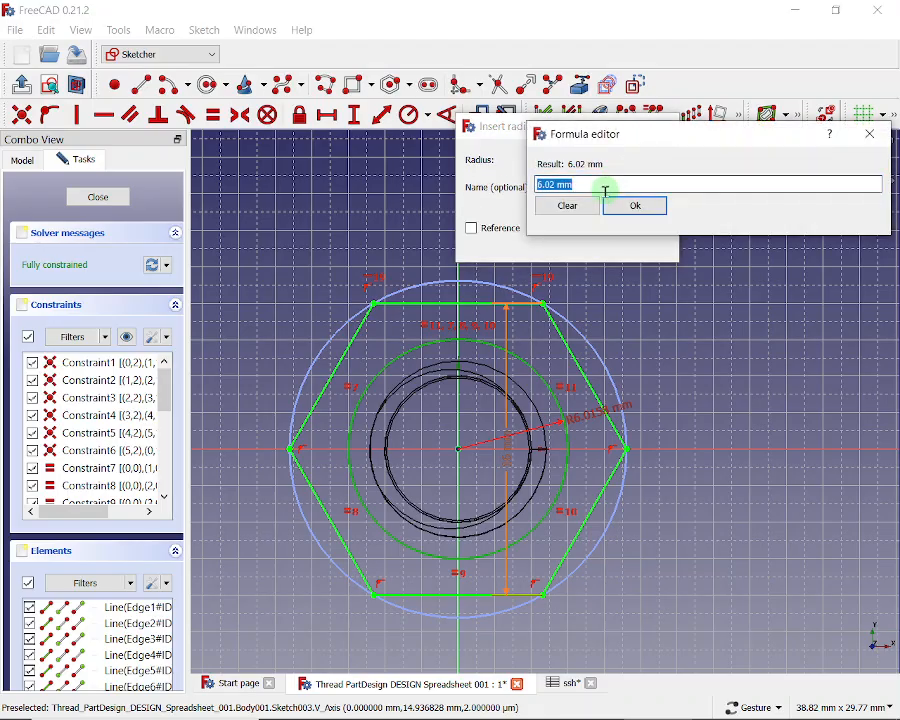
type("ssh>>.")
left_click(570, 242)
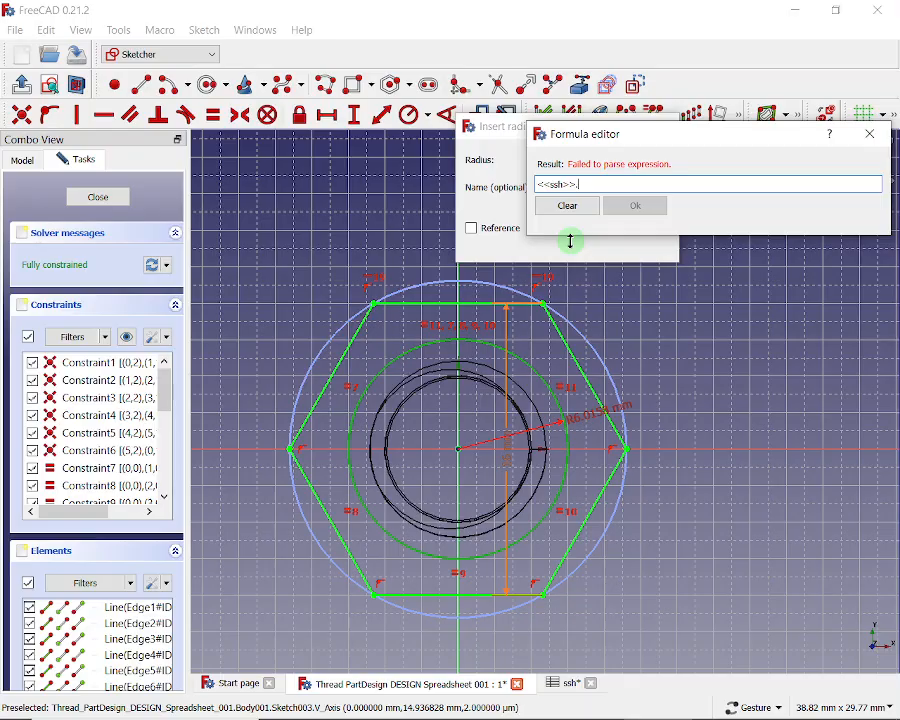
type("in")
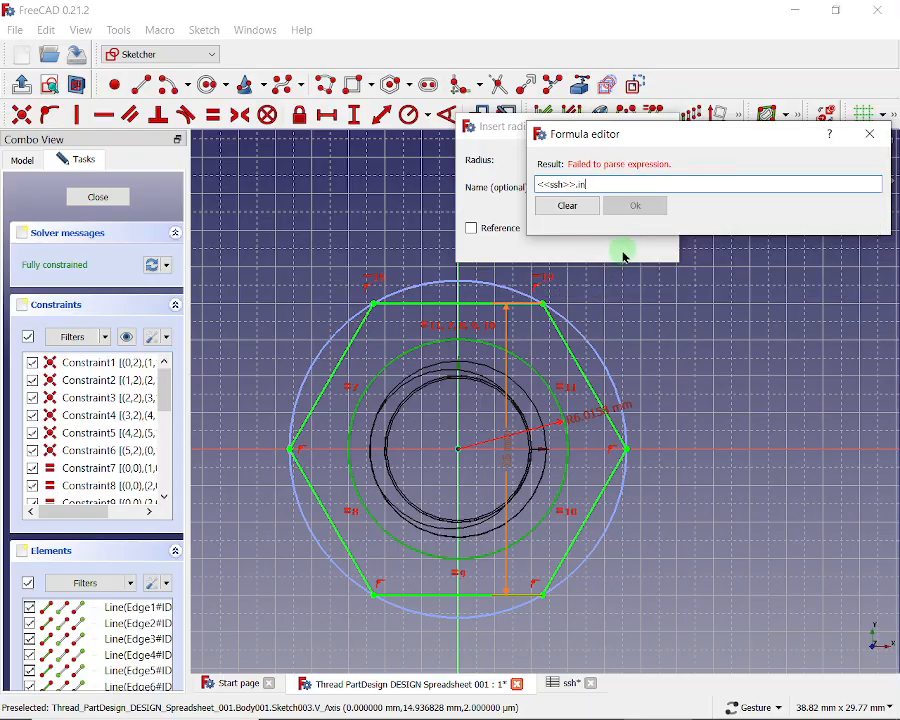
type("t")
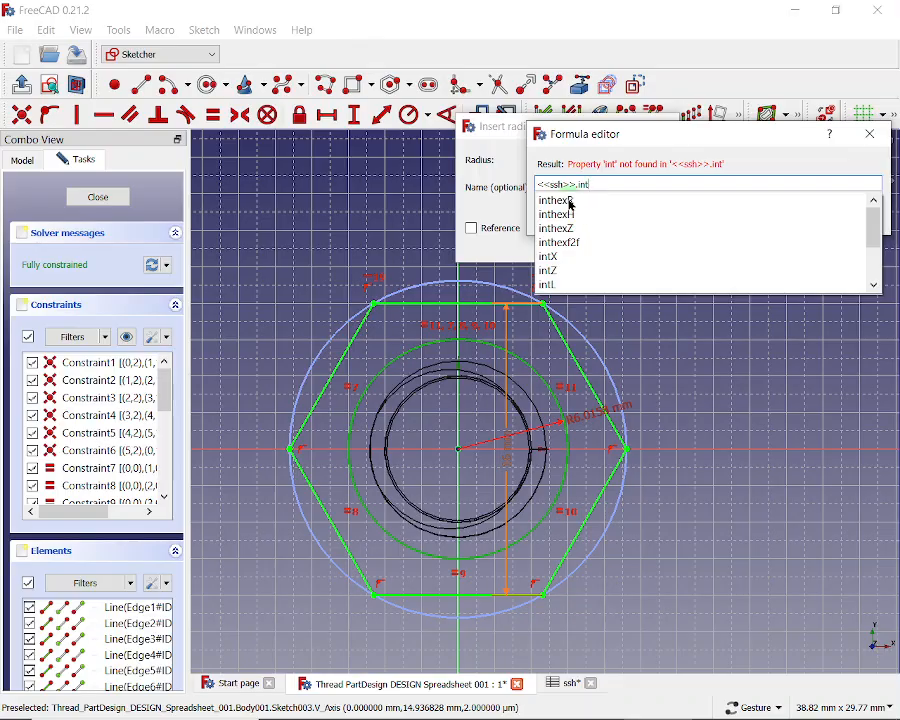
left_click(570, 201)
left_click(632, 204)
left_click(573, 243)
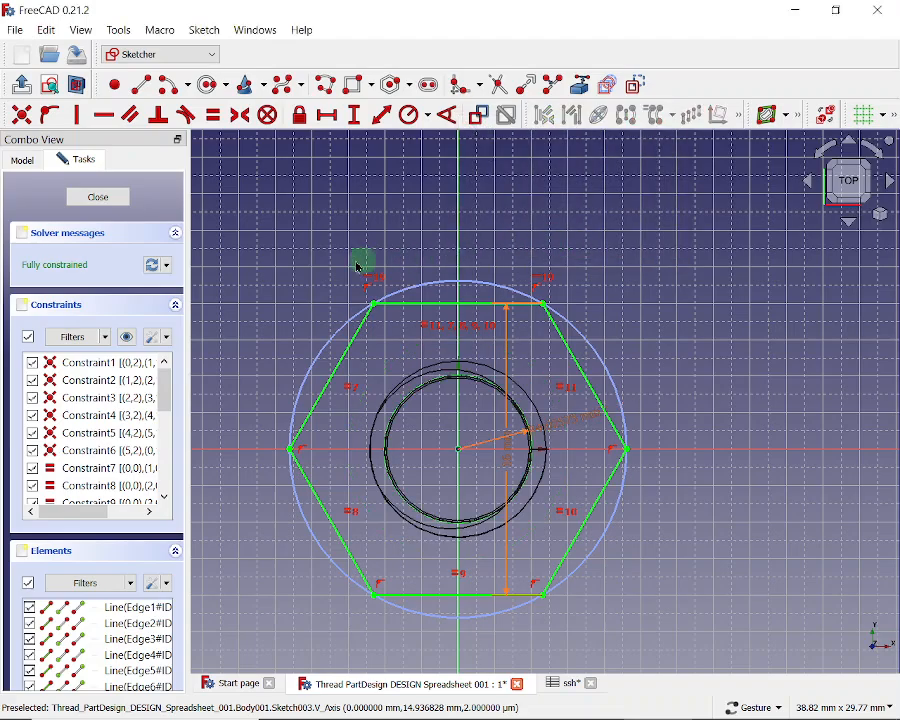
left_click(98, 199)
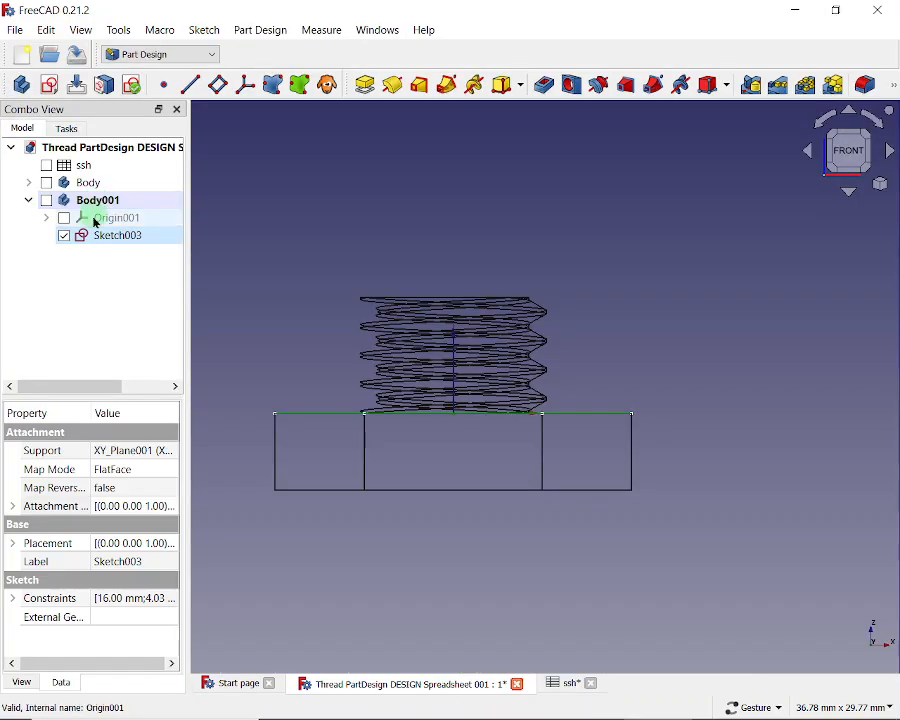
Step: Set the Z translation of the nut sketch's attachment offset to the expression <<ssh>>.inthexZ
left_click(13, 508)
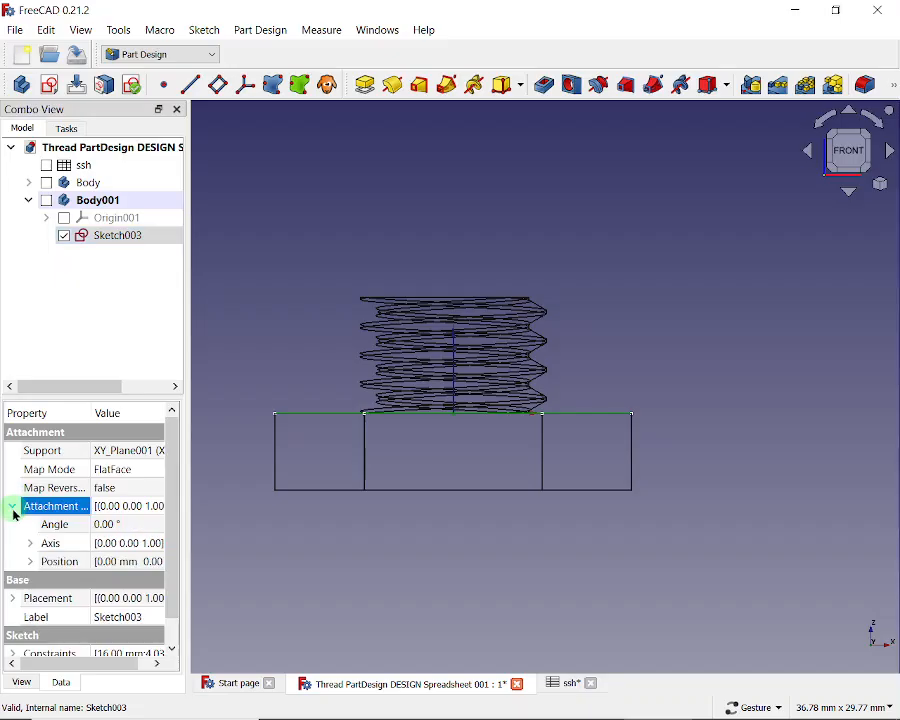
left_click(150, 510)
left_click(155, 510)
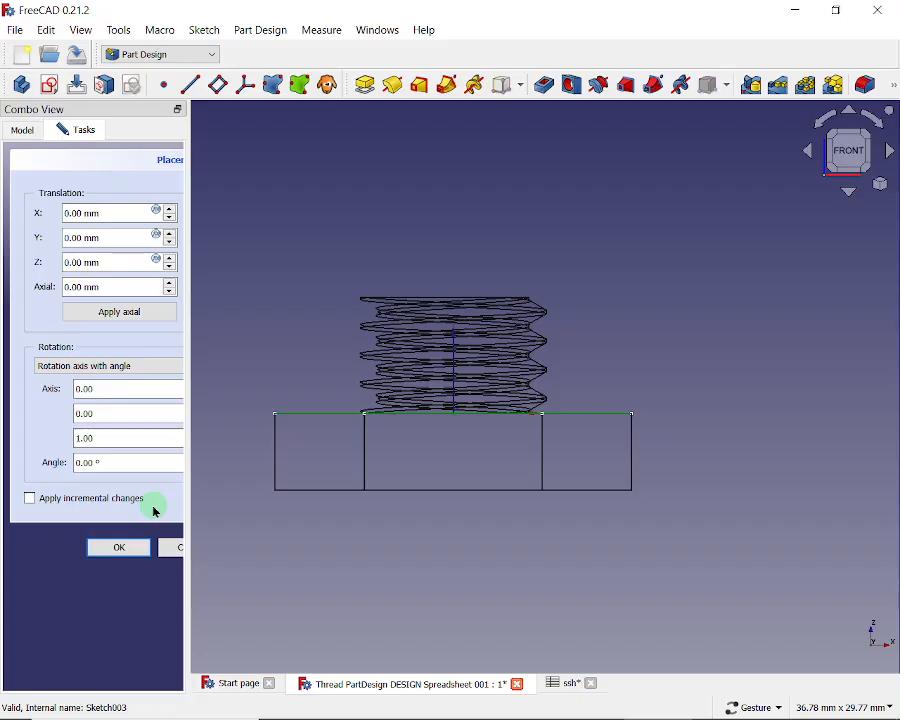
left_click(157, 261)
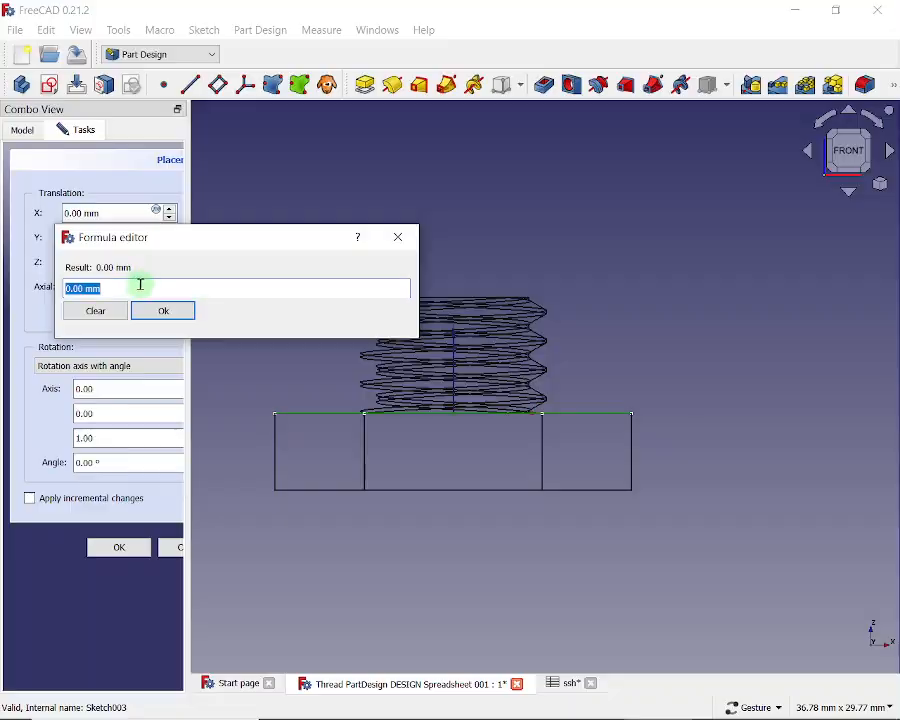
type("s")
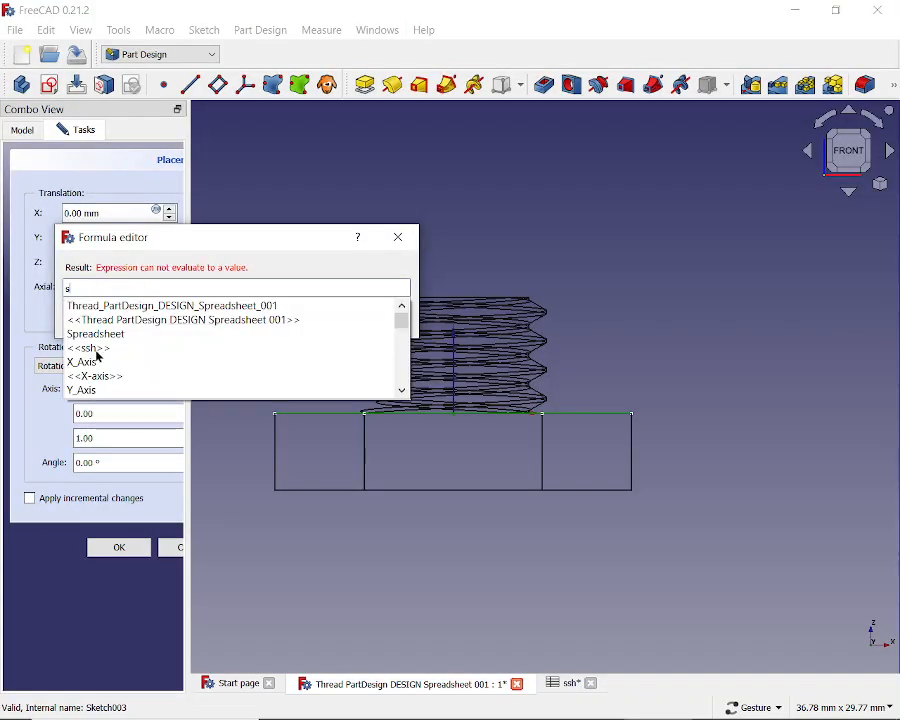
left_click(98, 348)
type("int")
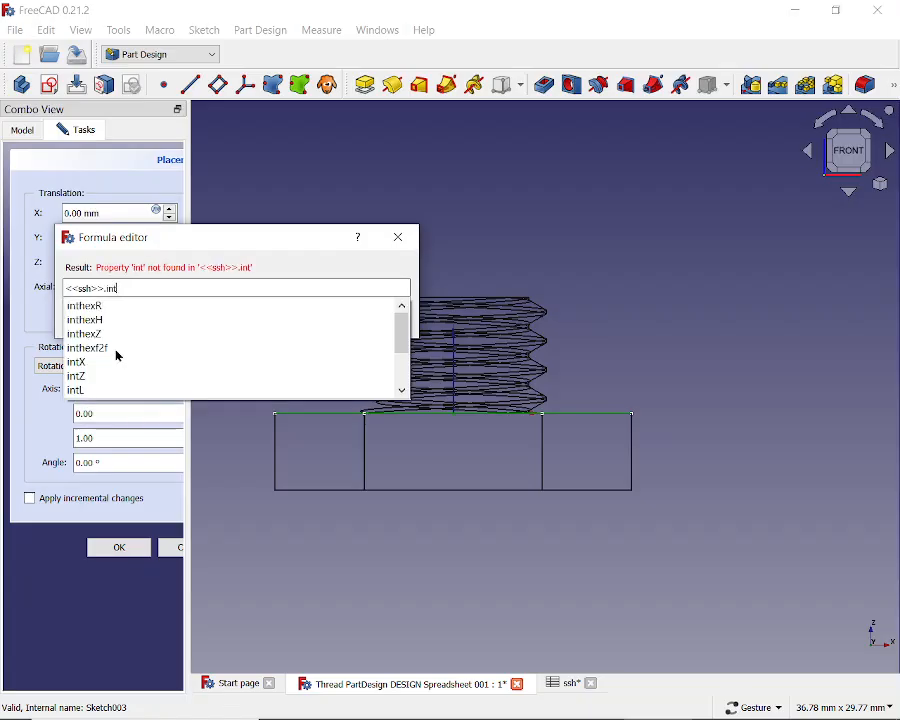
left_click(98, 335)
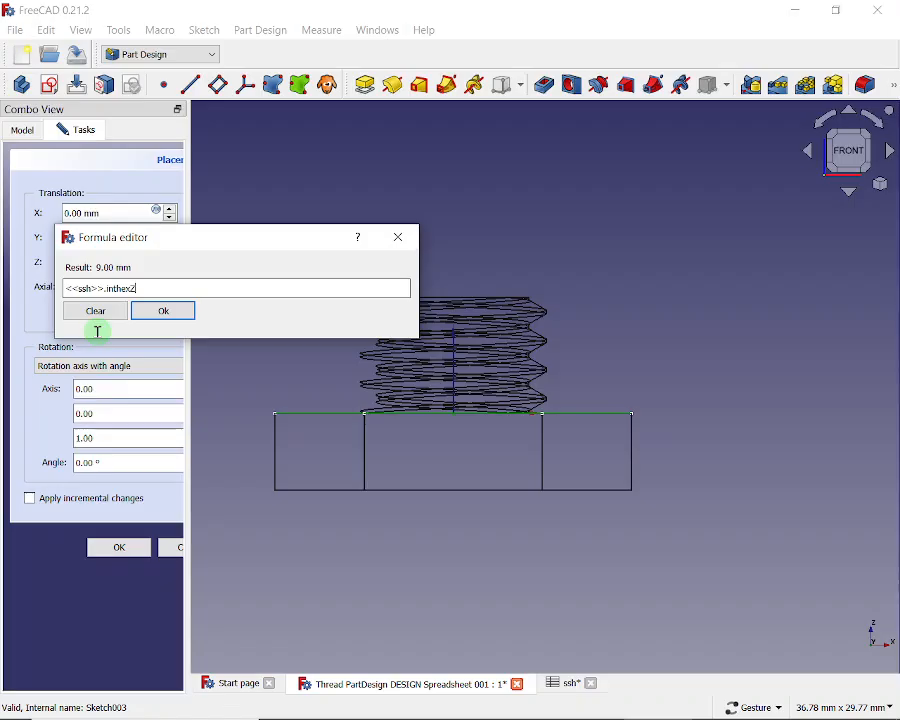
left_click(165, 311)
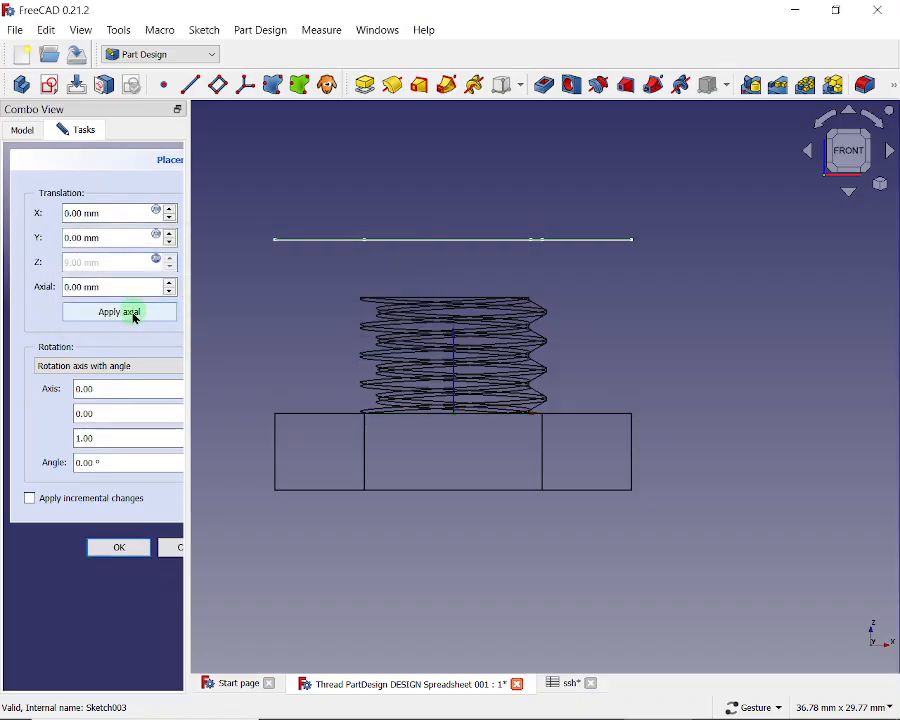
left_click(121, 548)
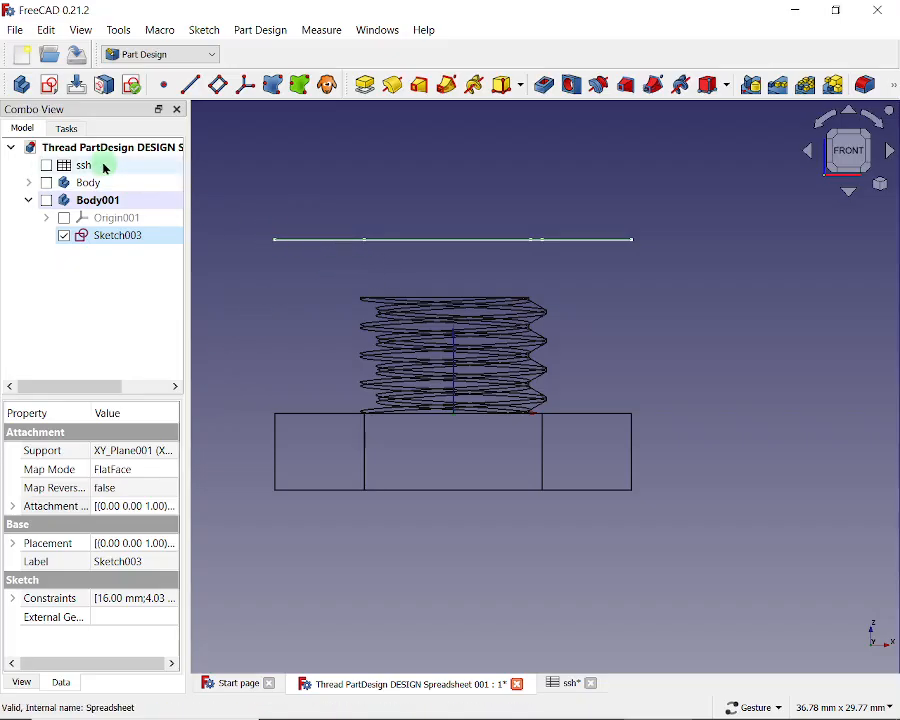
Step: Pad the nut sketch with its length set to the expression <<ssh>>.inthexH
left_click(67, 130)
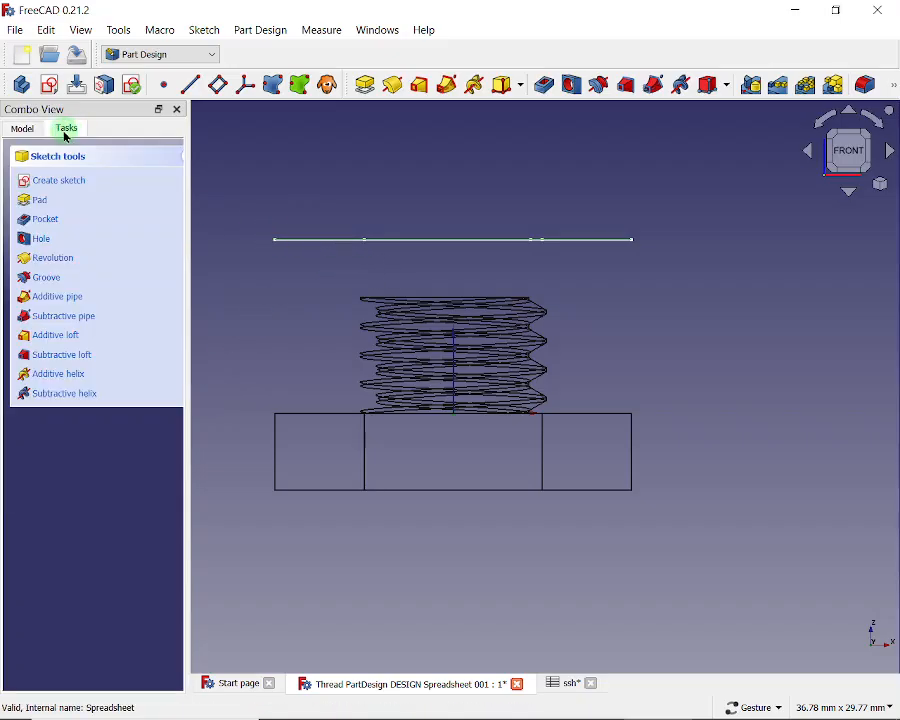
left_click(42, 201)
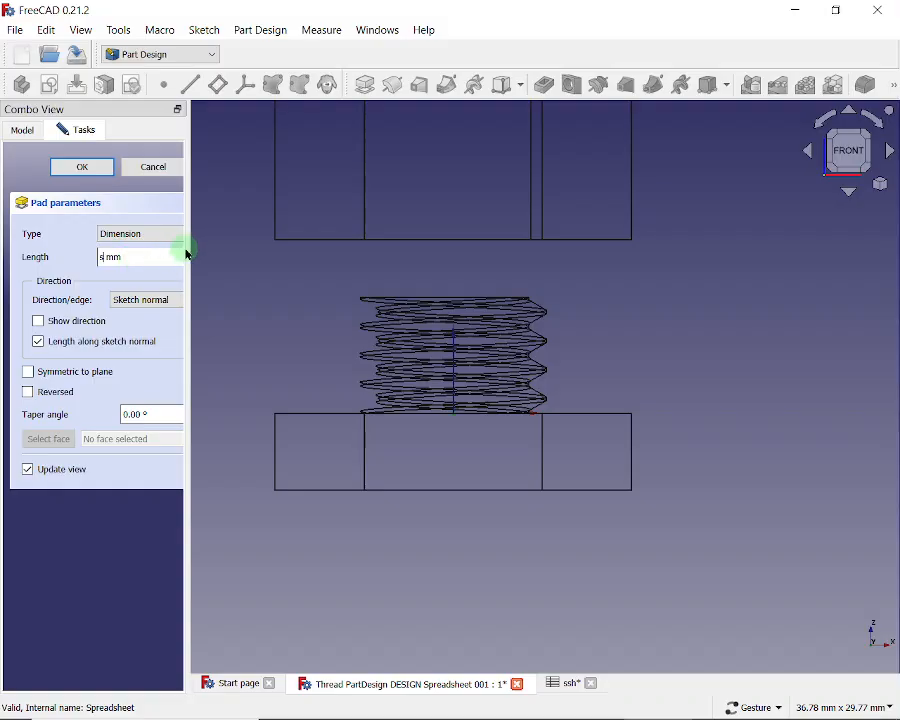
left_click_drag(188, 240, 236, 258)
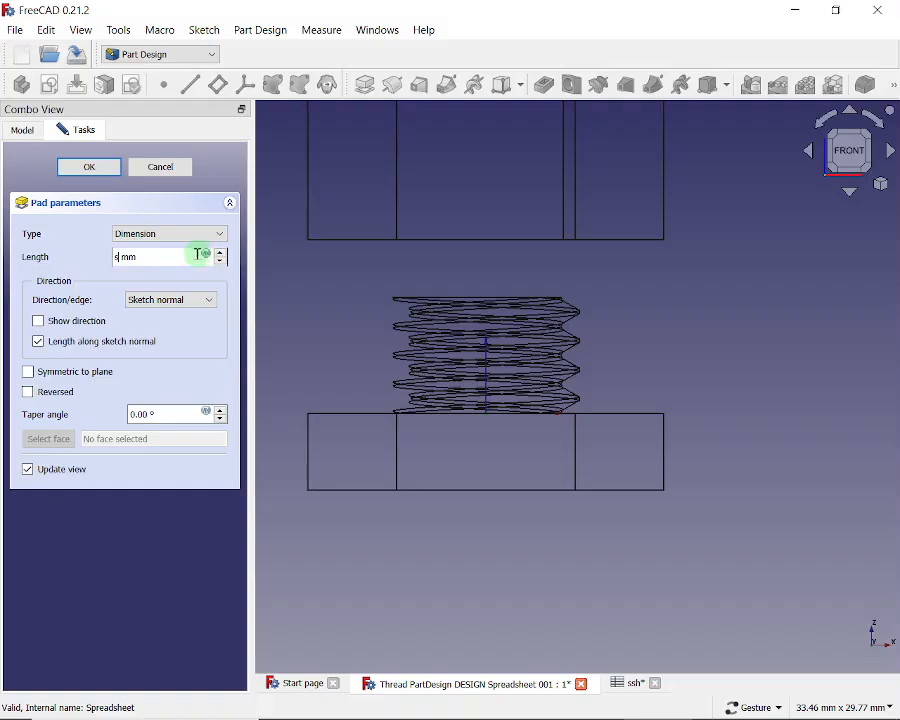
left_click(207, 256)
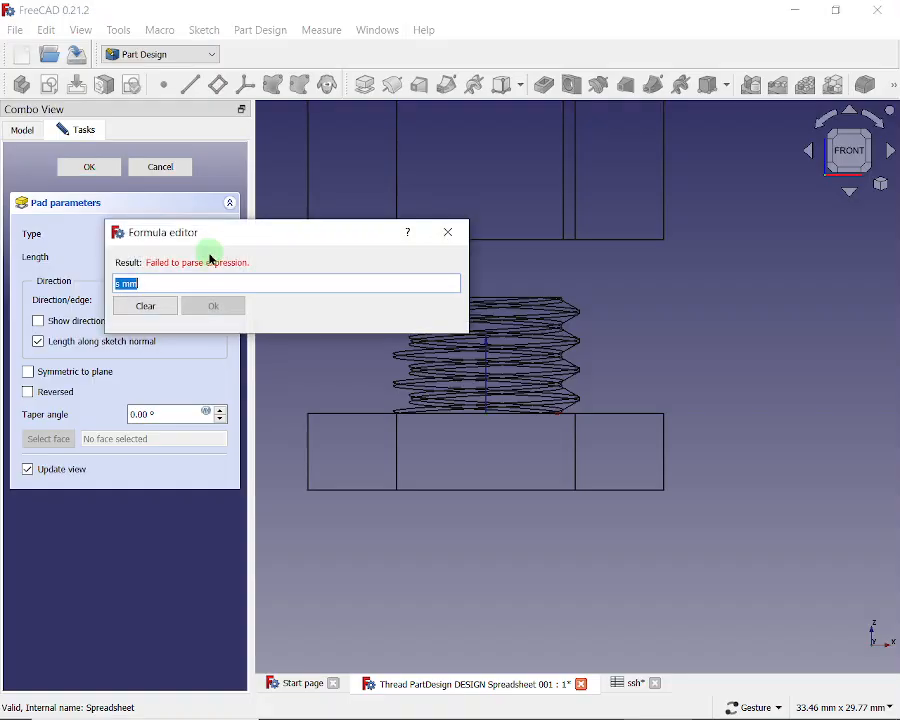
type("s")
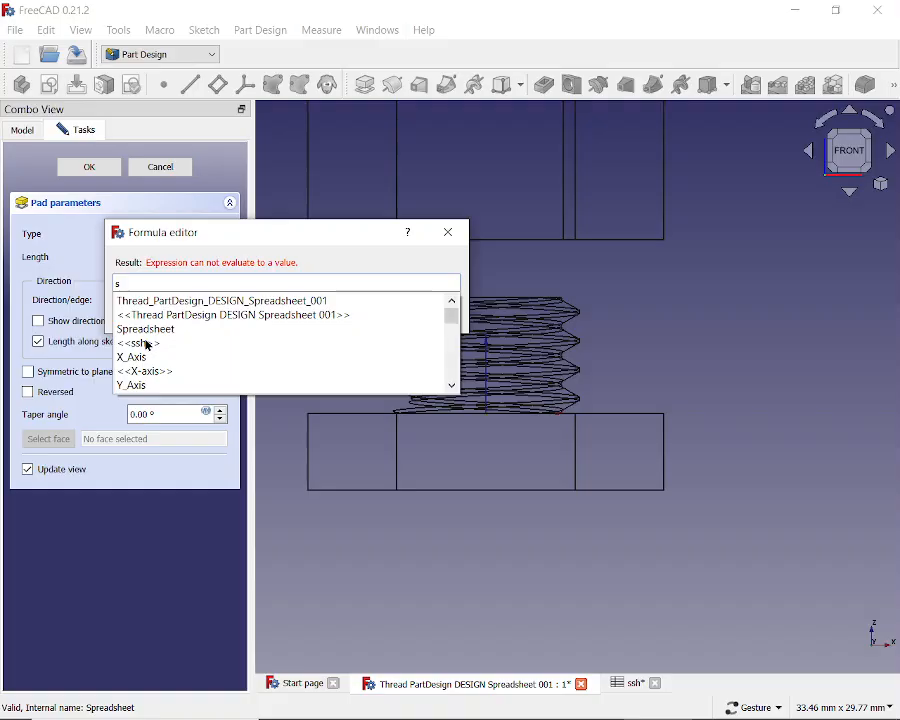
left_click(147, 344)
type("i")
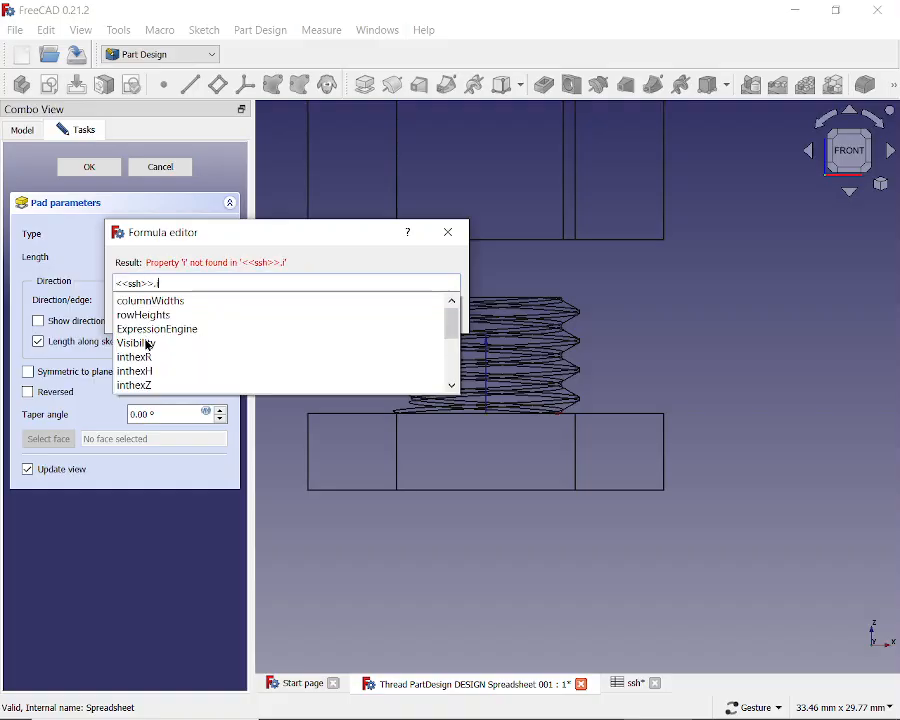
type("nt")
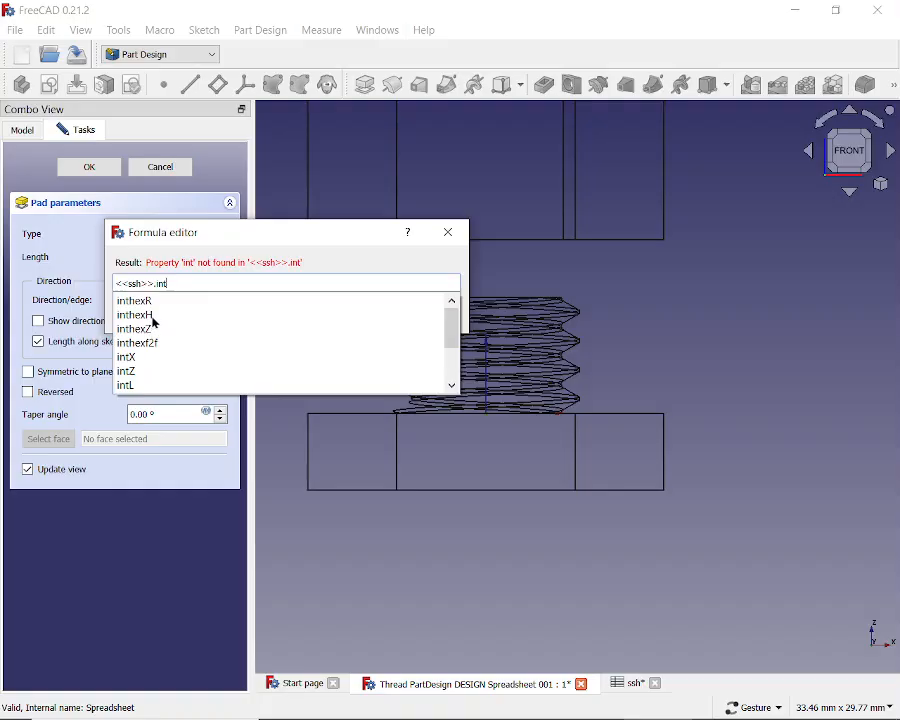
left_click(148, 316)
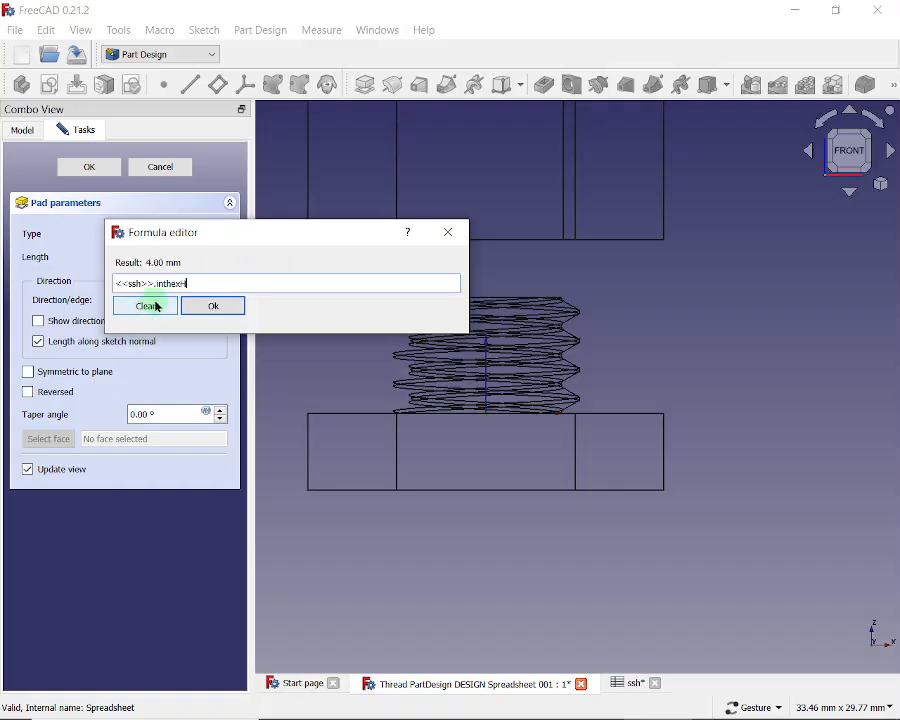
left_click(218, 306)
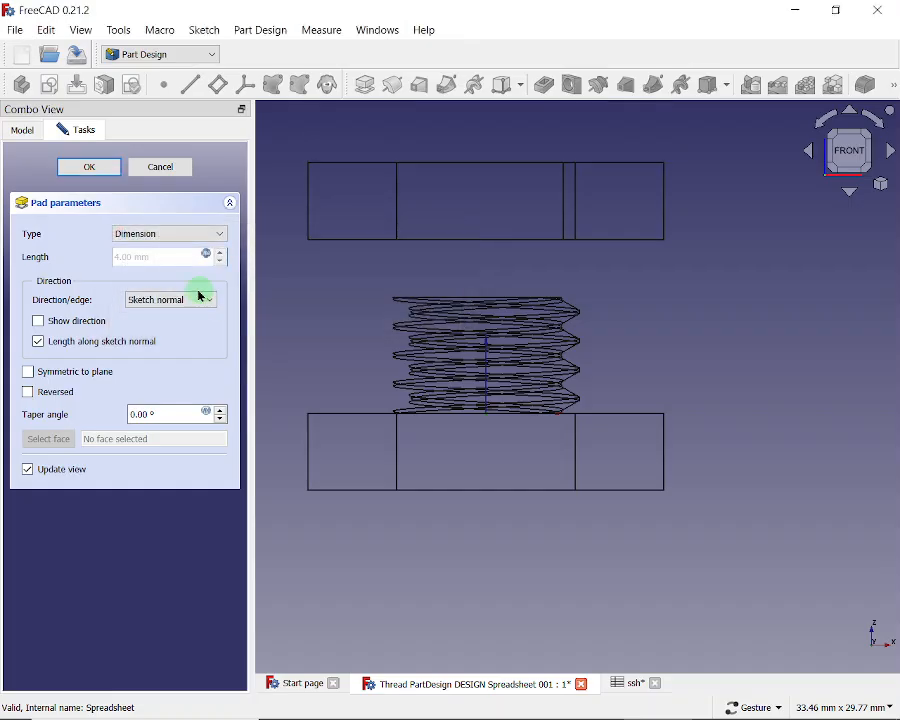
left_click(90, 168)
left_click(27, 133)
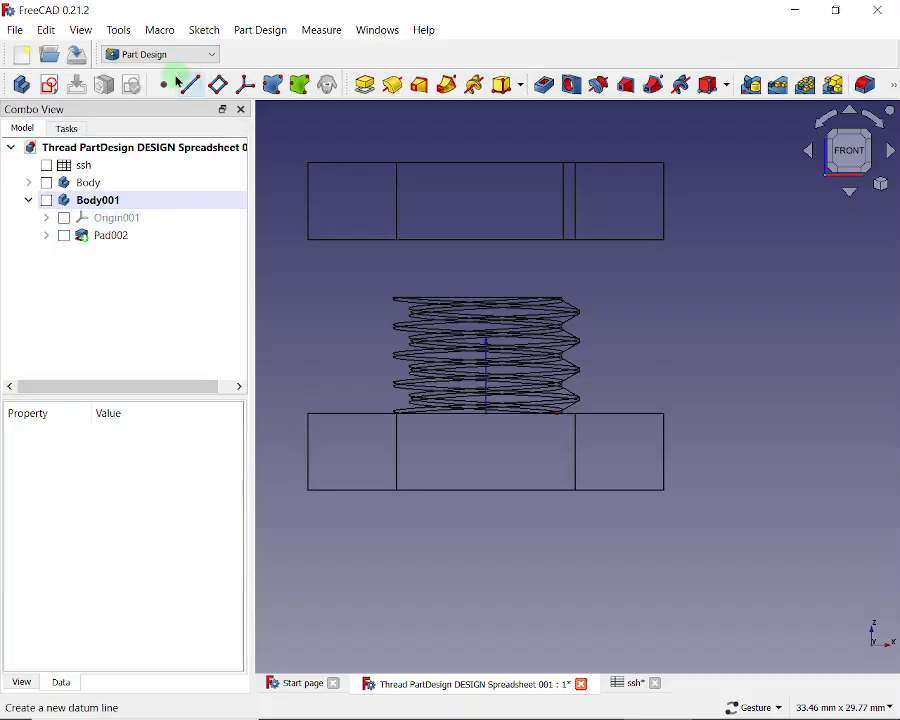
Step: Switch the draw style from wireframe back to the shaded display
left_click(82, 30)
mouse_move(153, 171)
left_click(338, 173)
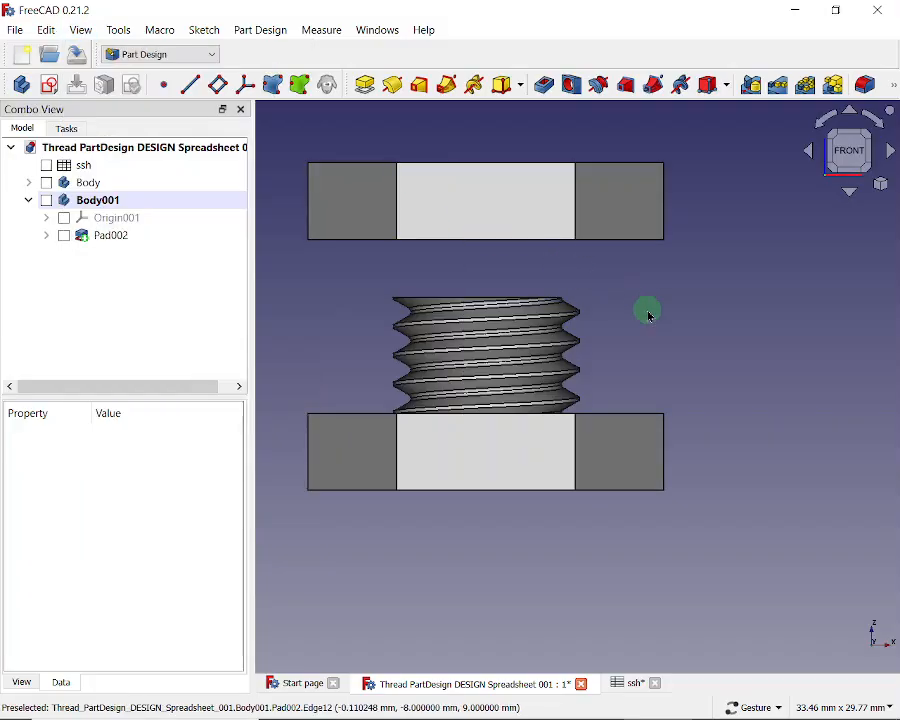
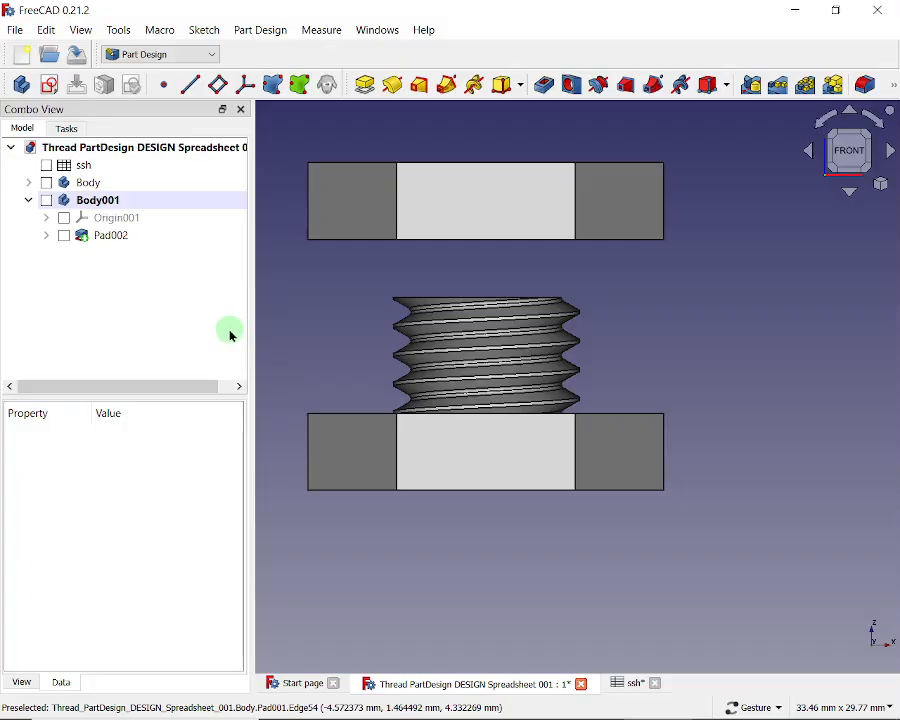
Step: Create a new sketch in Body001 on the XZ base plane
left_click(49, 88)
left_click(68, 233)
left_click(73, 255)
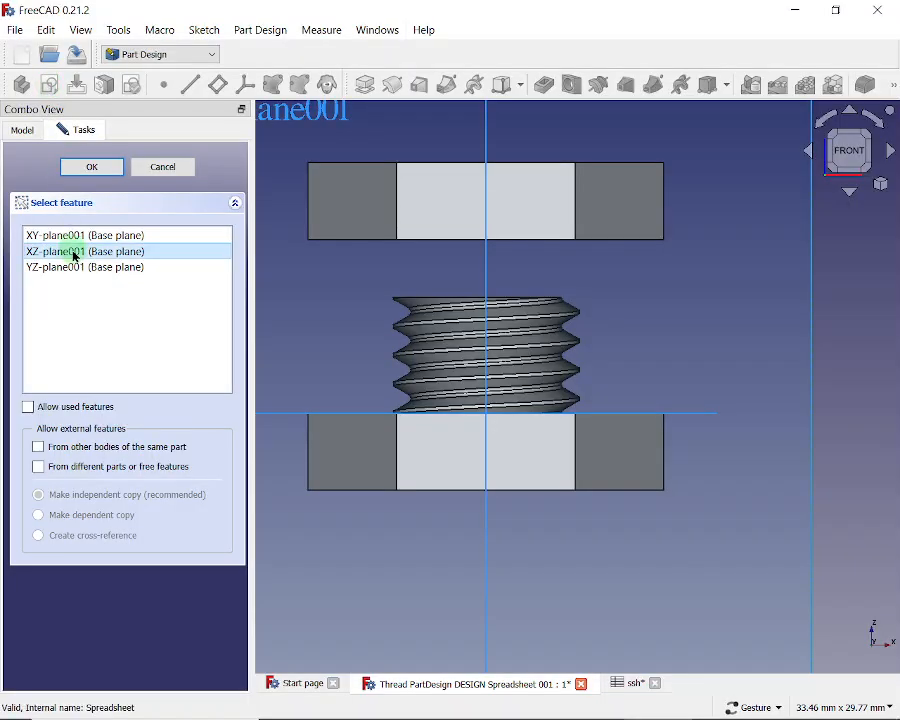
left_click(102, 171)
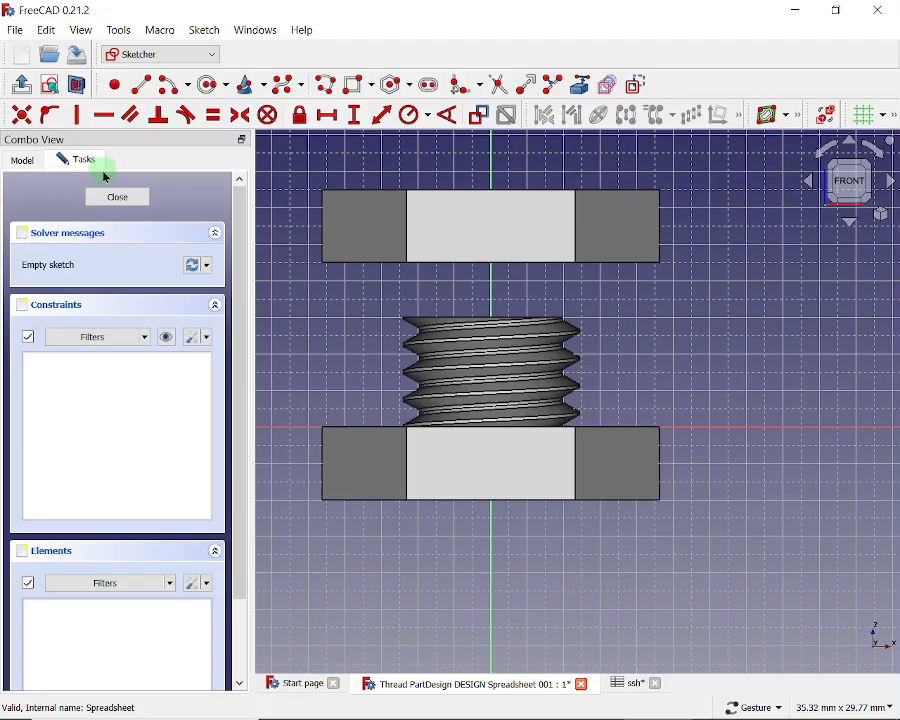
Step: Sketch a centre-point arc with a radius of about 2 mm in the empty area beside the bolt thread, just below the nut
left_click_drag(759, 337, 562, 326)
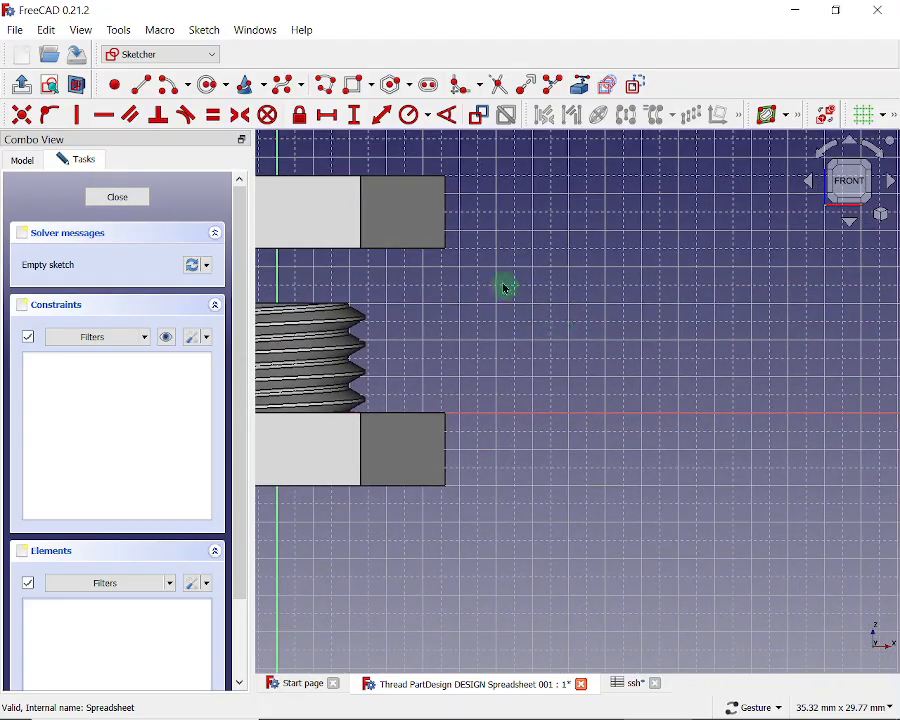
left_click(192, 89)
left_click(226, 111)
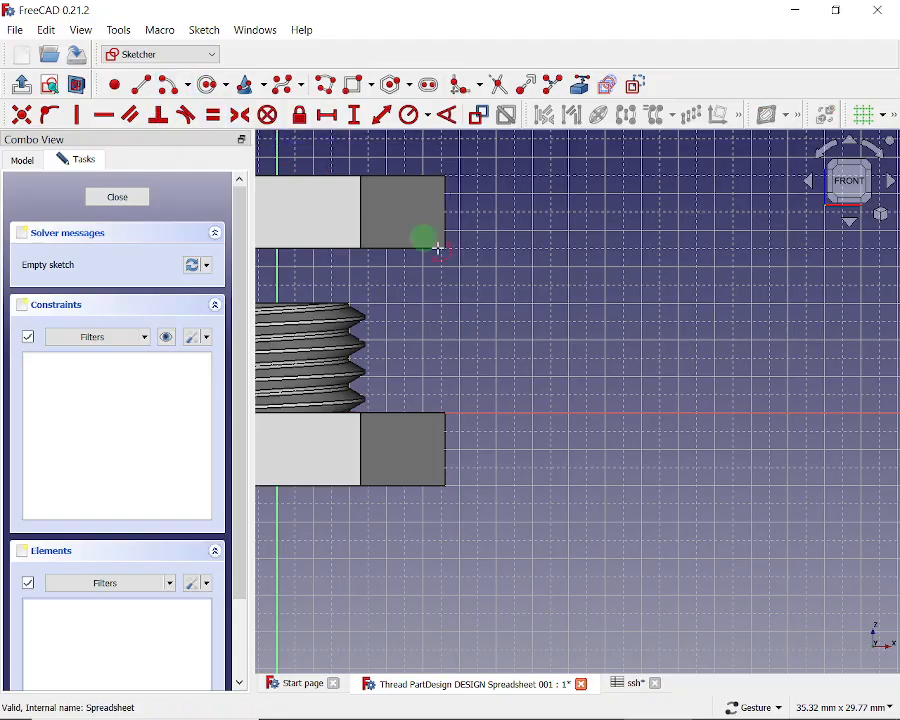
left_click(485, 305)
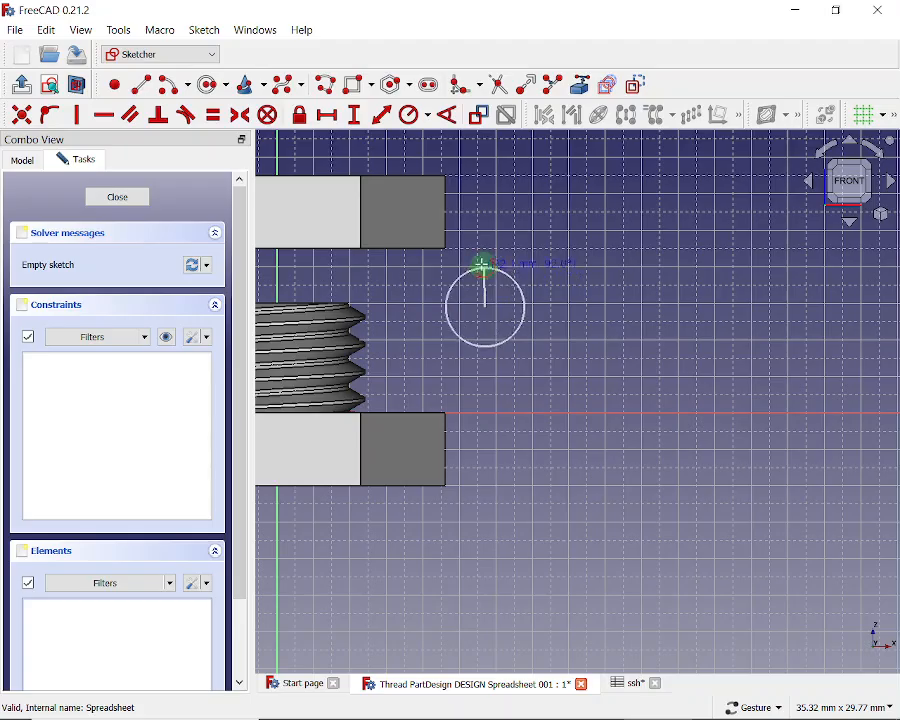
left_click(481, 262)
left_click(528, 289)
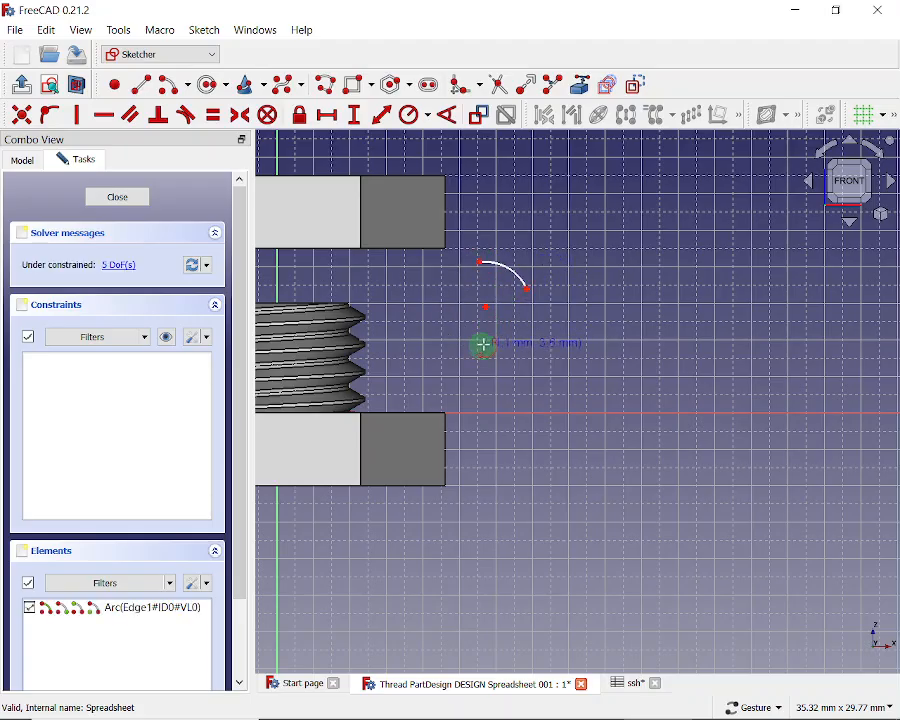
Step: Sketch a second, smaller centre-point arc just below the first one, opening towards the bolt thread
left_click(484, 338)
left_click(511, 329)
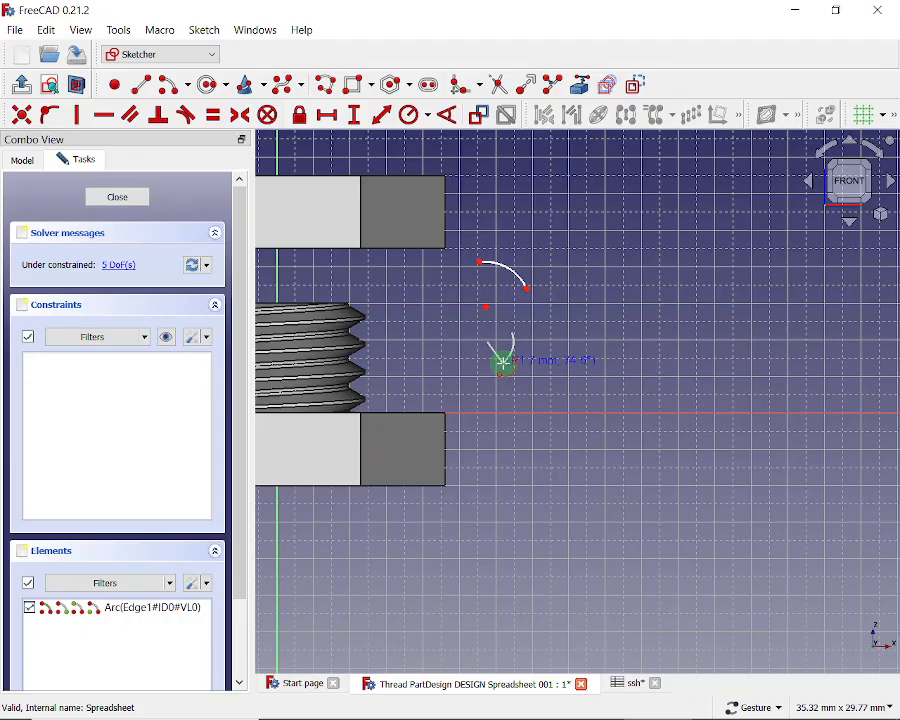
left_click(502, 363)
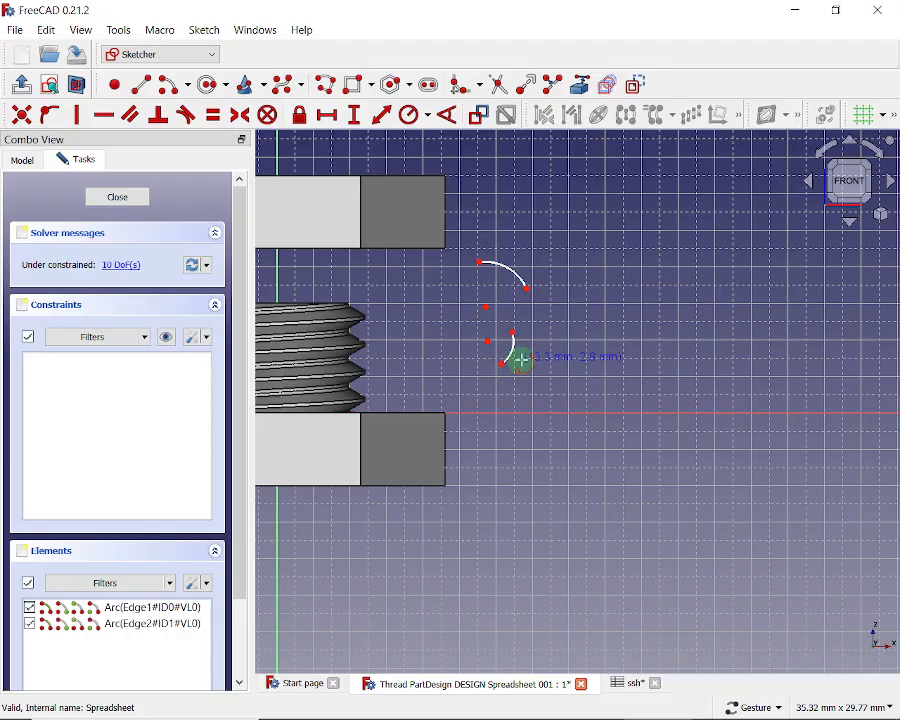
Step: Sketch an open three-segment polyline between the bolt thread and the arcs, with a near-vertical middle segment and both free ends towards the arcs
left_click(326, 86)
left_click(421, 268)
left_click(453, 292)
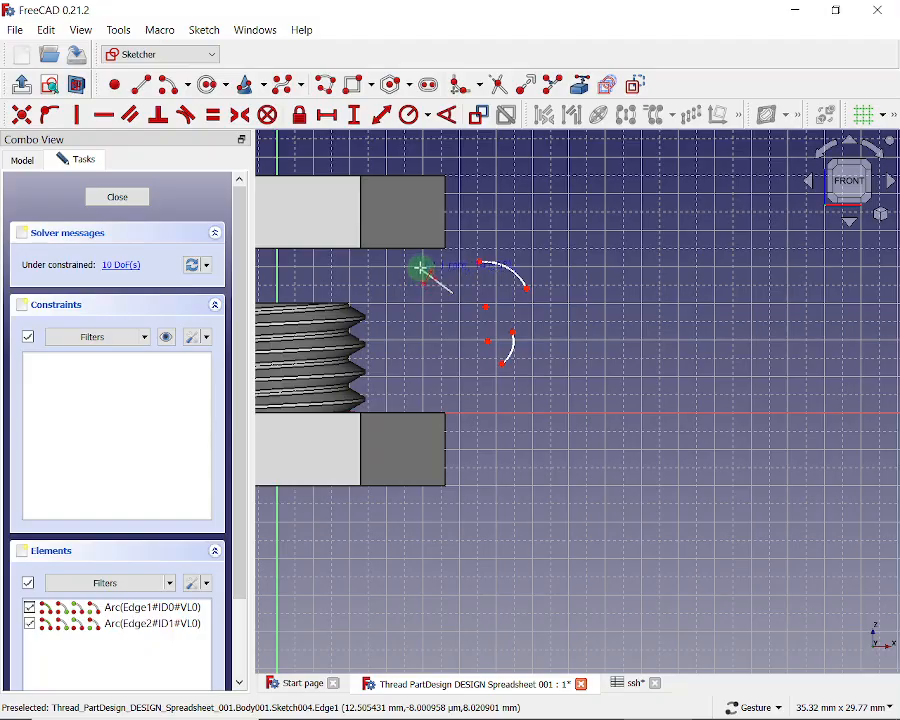
left_click(406, 330)
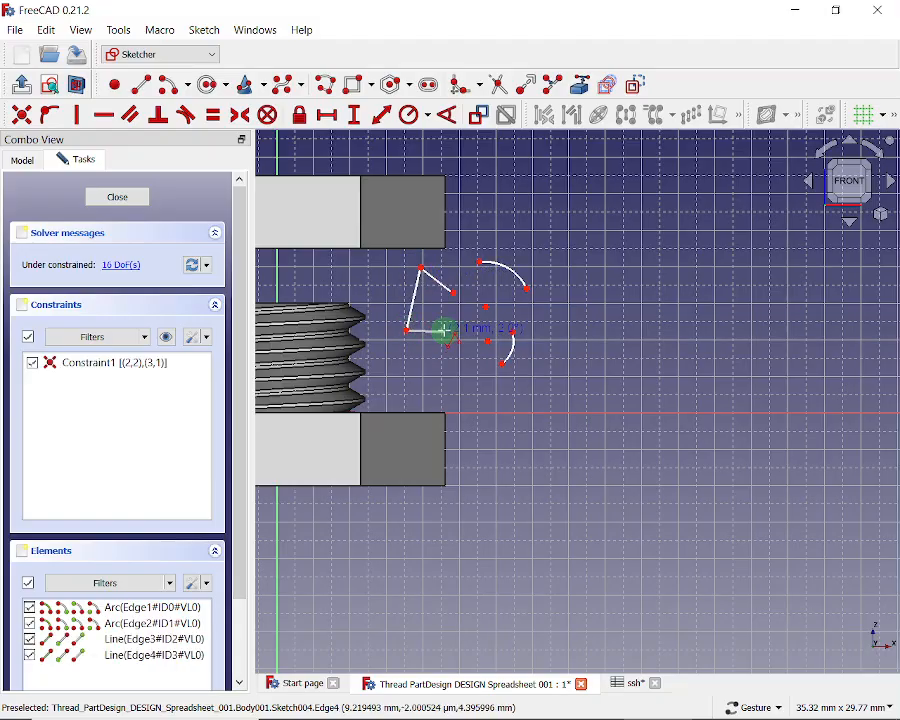
left_click(446, 342)
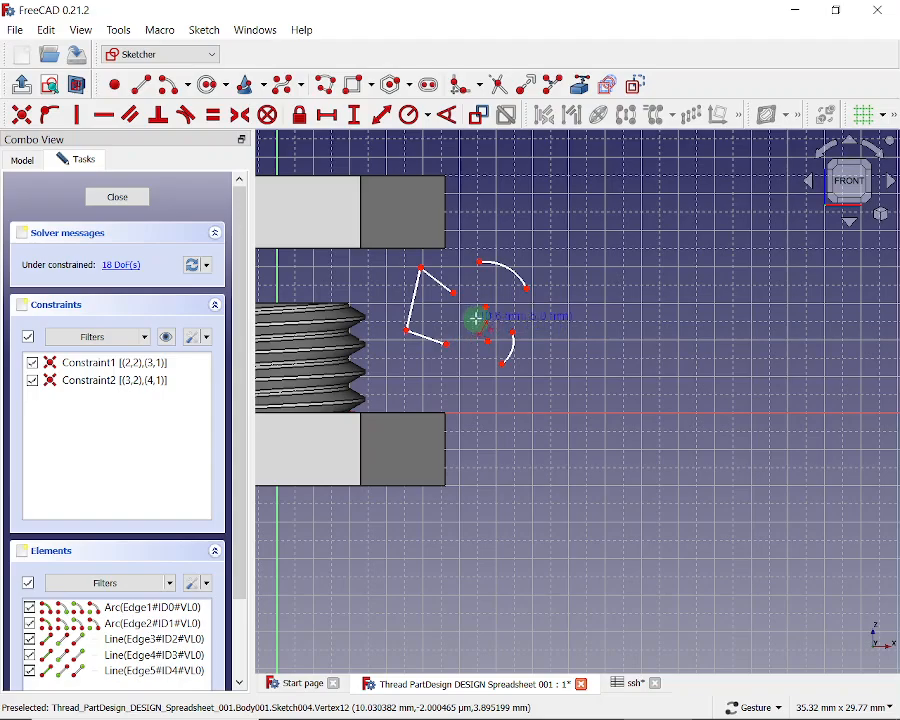
key("Escape")
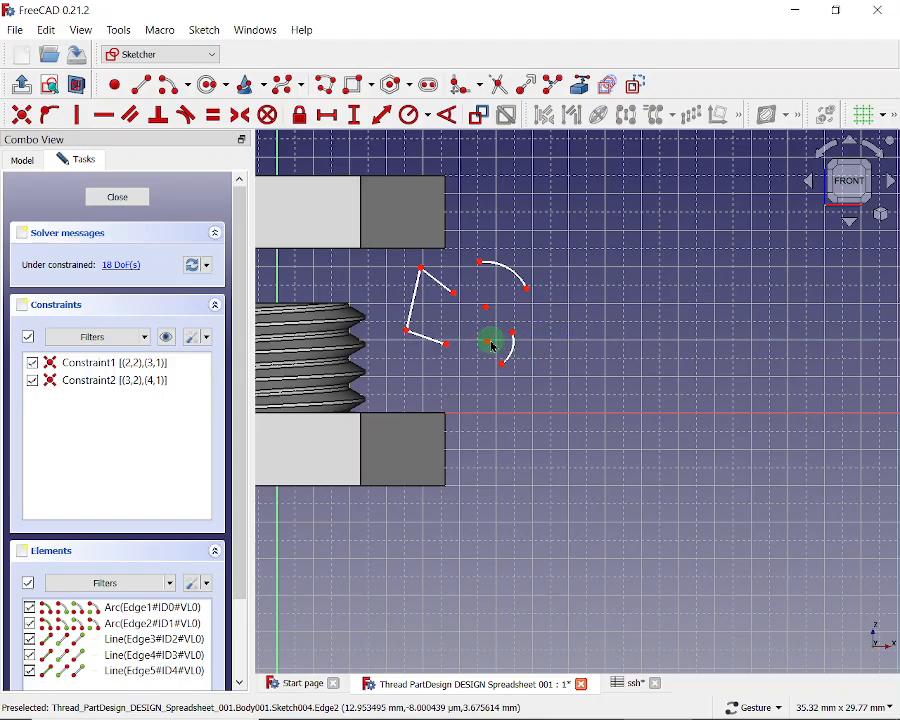
Step: Make the two arcs' centre points coincident and join the lower arc's upper end to the upper arc's lower end
left_click(488, 342)
left_click(485, 307)
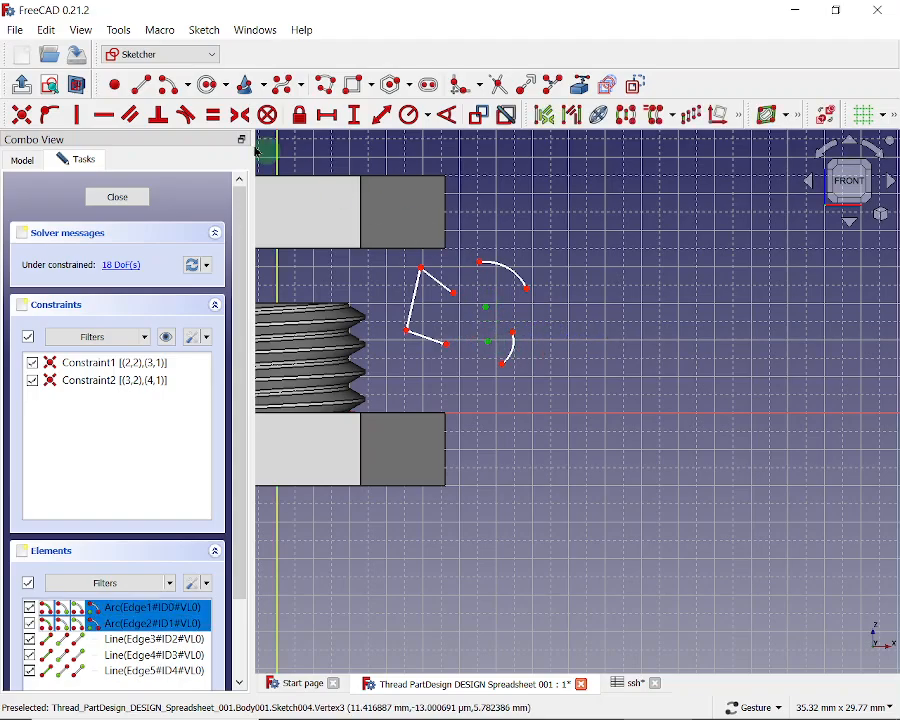
left_click(21, 114)
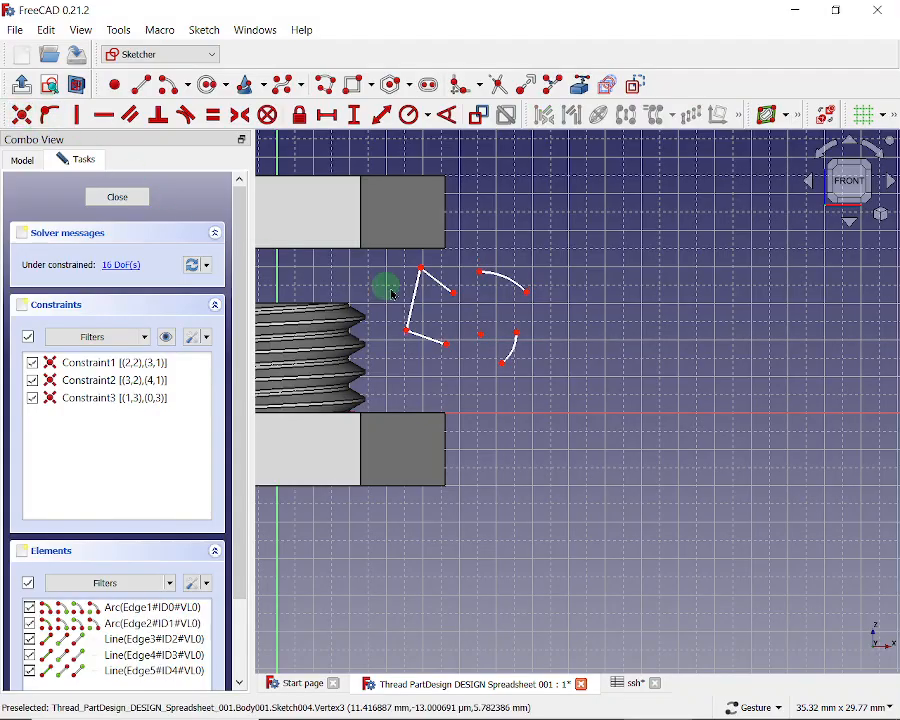
left_click(517, 335)
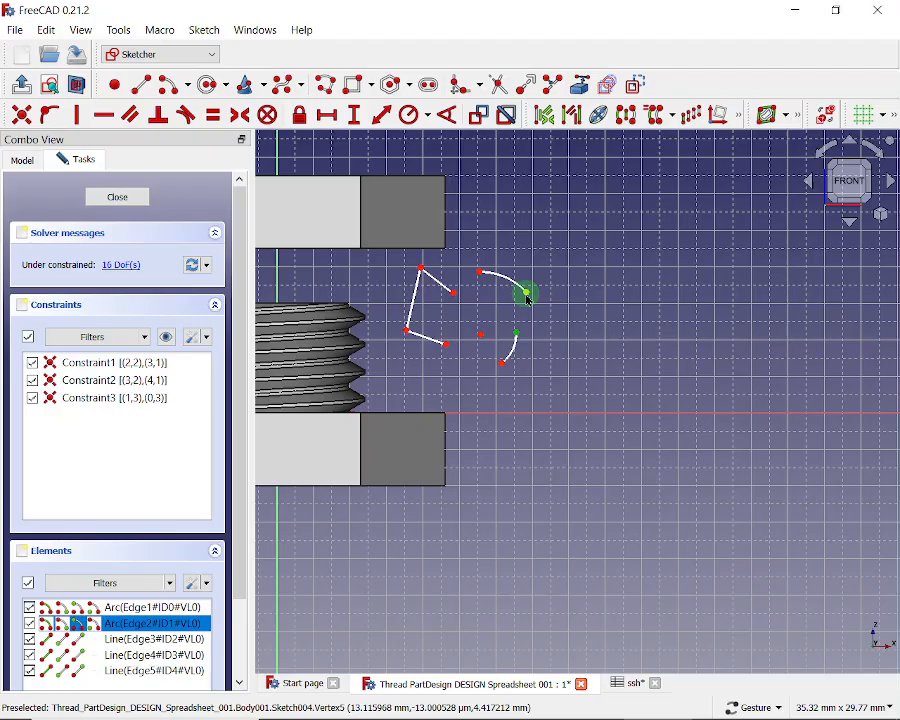
left_click(527, 296)
left_click(21, 114)
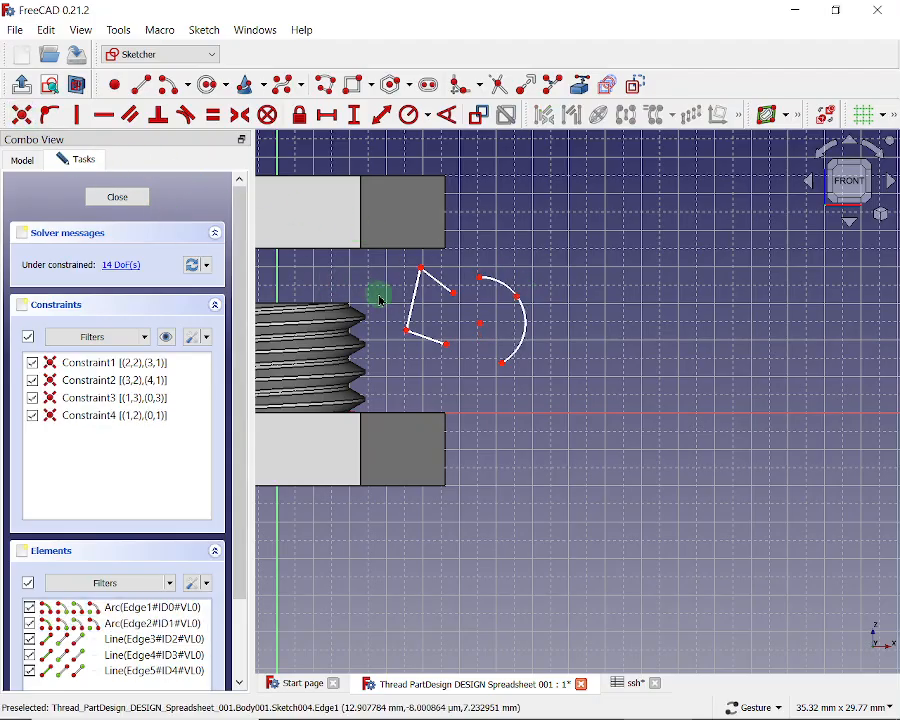
Step: Close the profile by making the polyline's two free ends coincident with the arcs' open ends
left_click(452, 296)
left_click(480, 280)
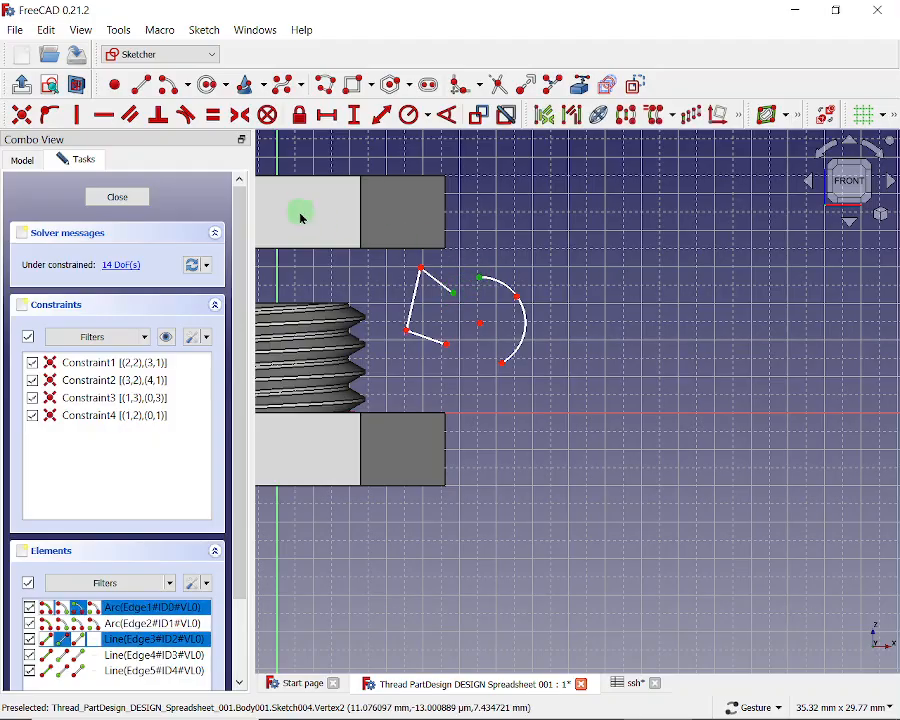
left_click(21, 114)
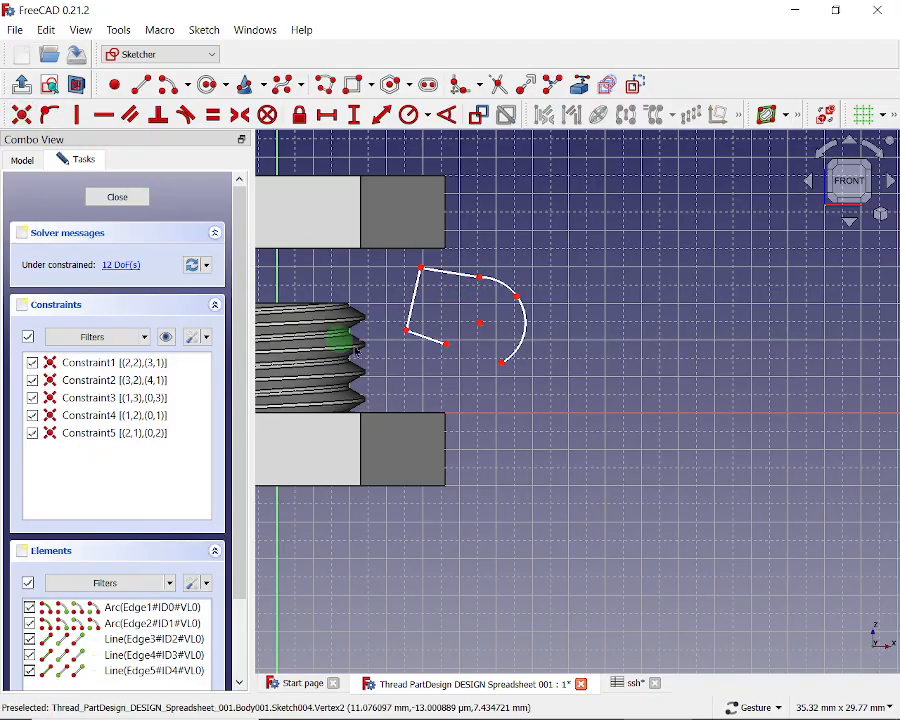
left_click(446, 344)
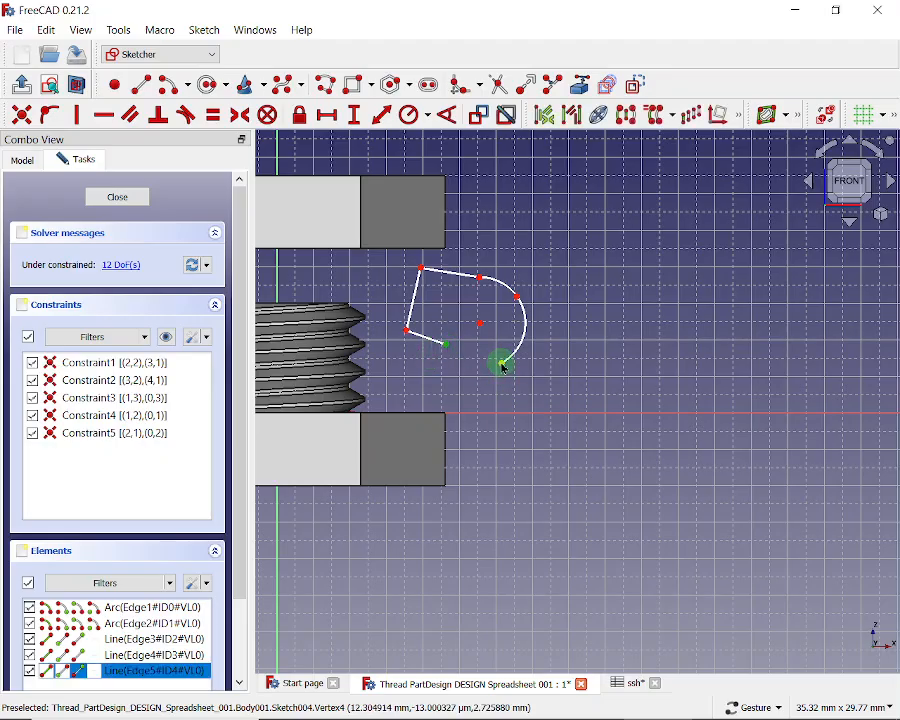
left_click(504, 367)
left_click(21, 114)
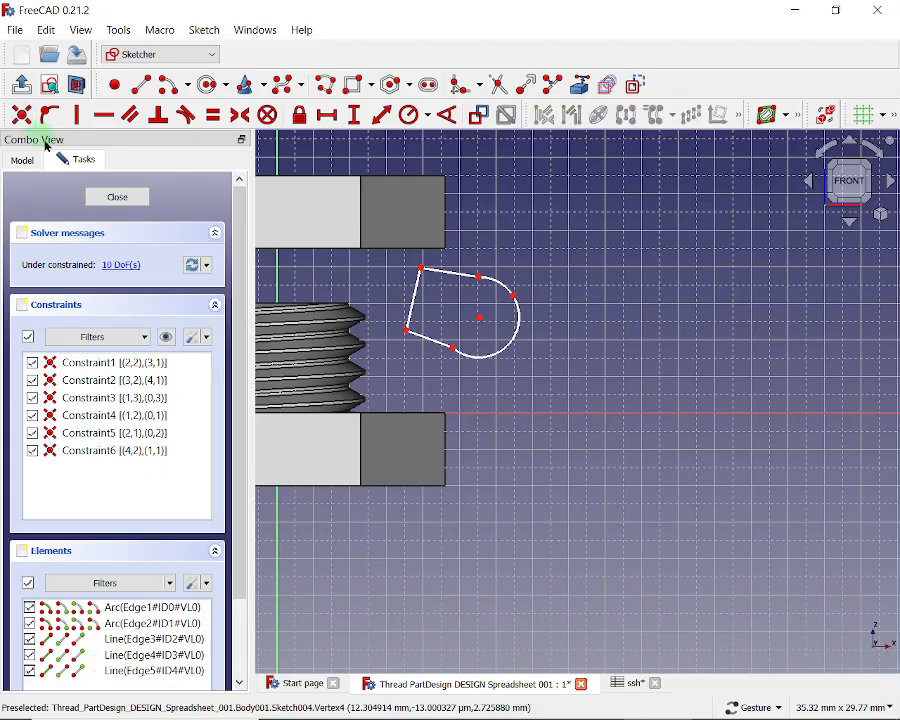
Step: Constrain the arcs' common centre and their shared end point to be horizontally aligned
left_click(481, 318)
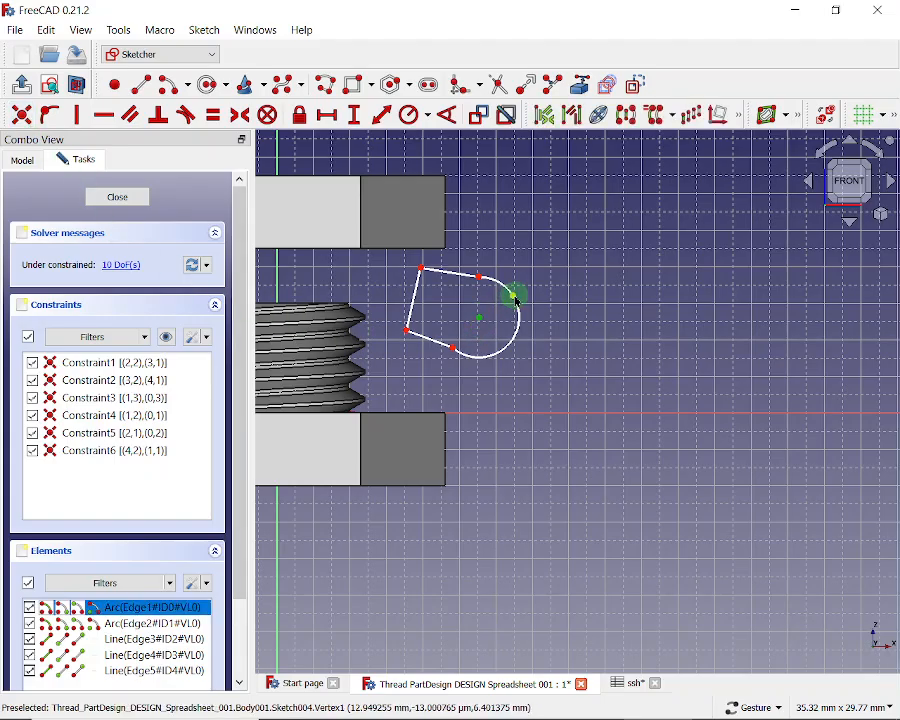
left_click(514, 300)
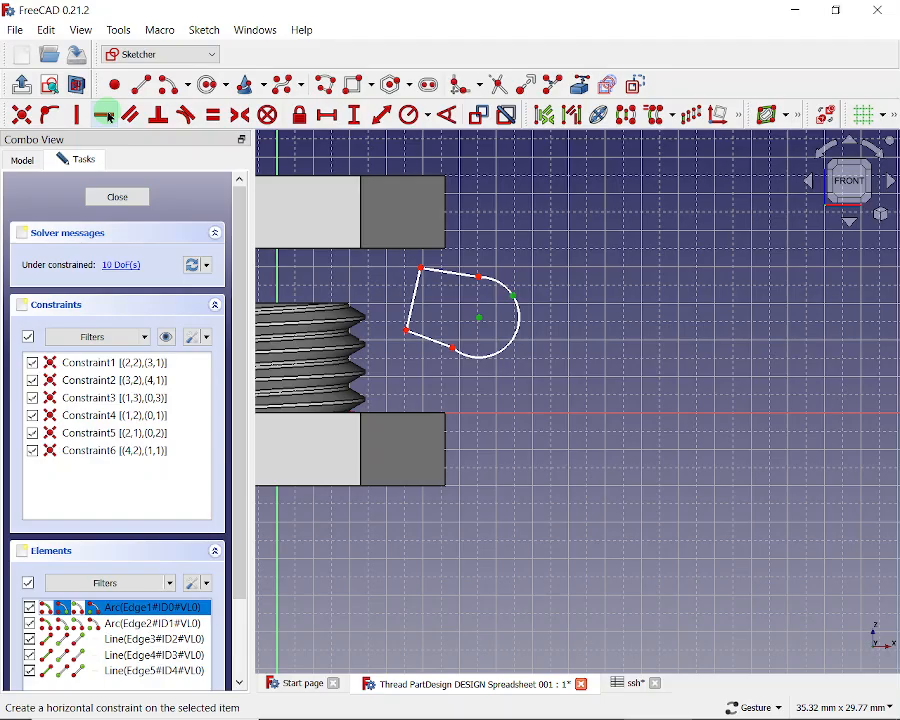
left_click(105, 116)
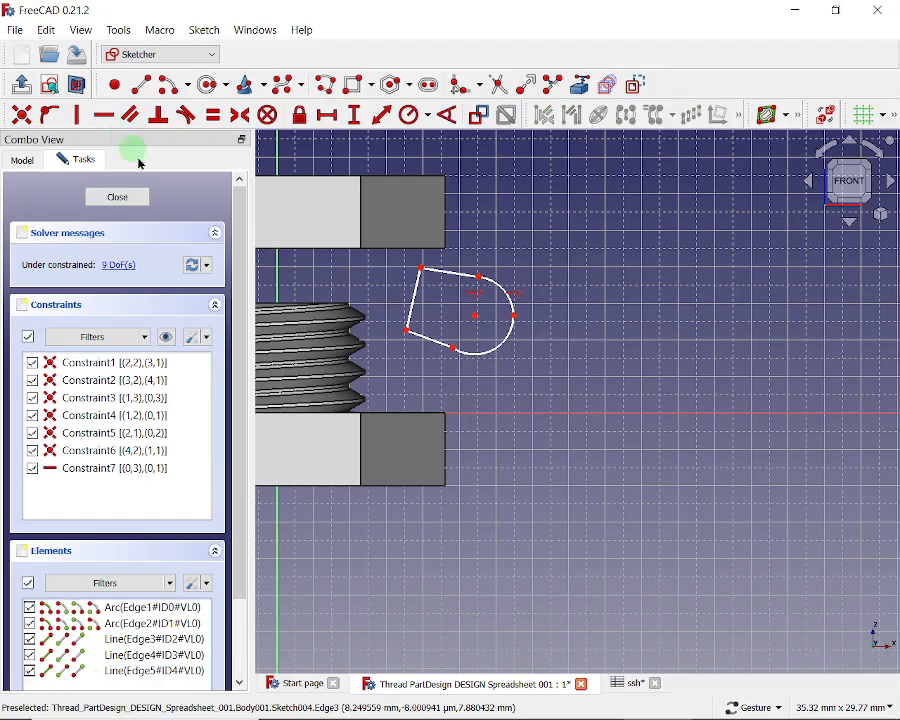
Step: Vertically align the two corner points facing the bolt thread, and likewise the two points where the slanted lines meet the arcs
left_click(409, 332)
left_click(422, 269)
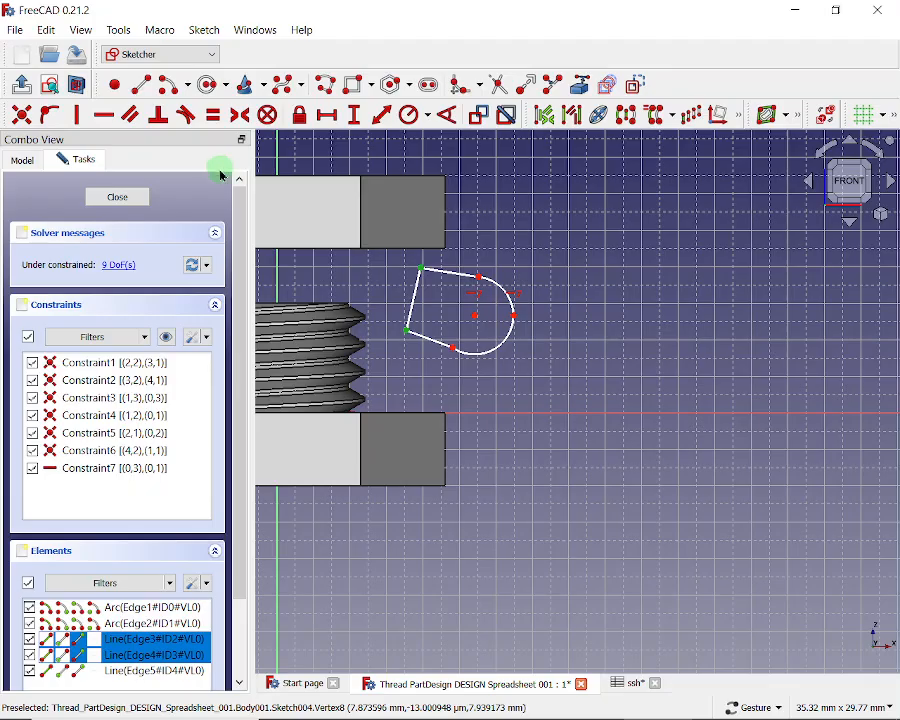
left_click(78, 116)
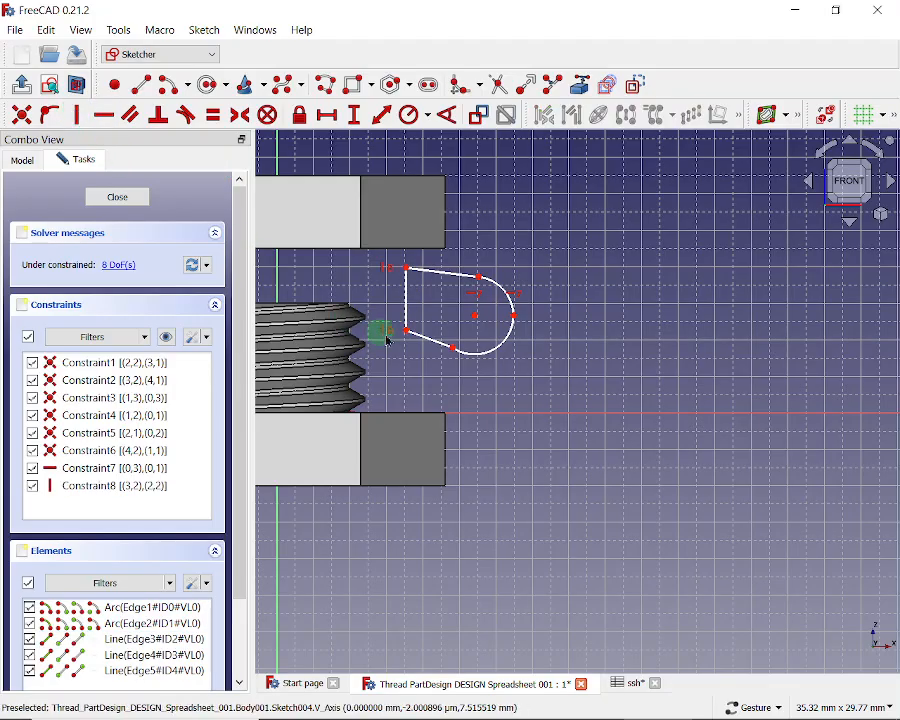
left_click(452, 350)
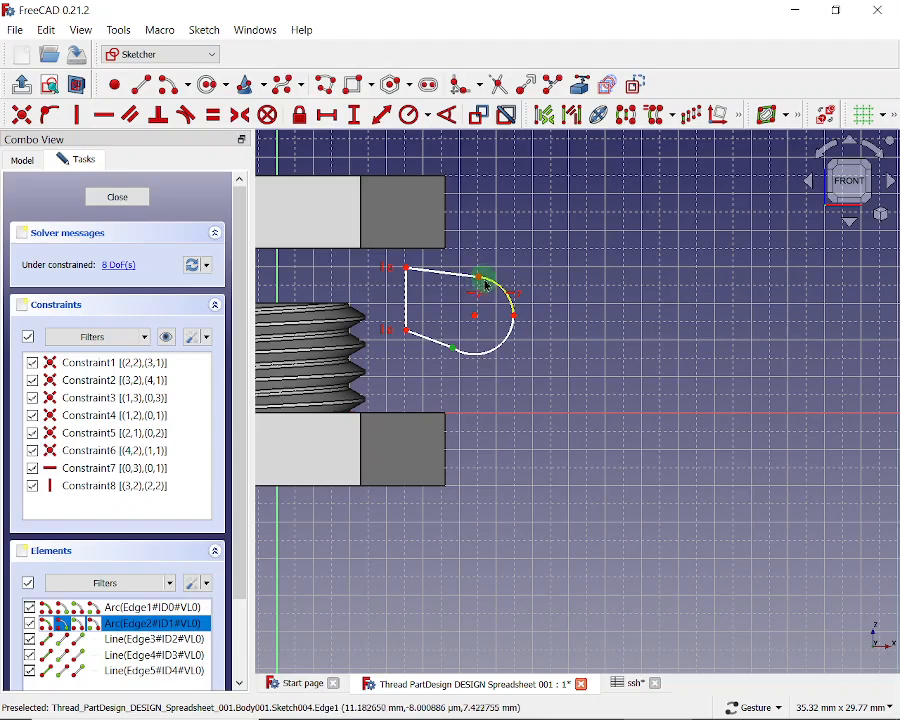
left_click(480, 278)
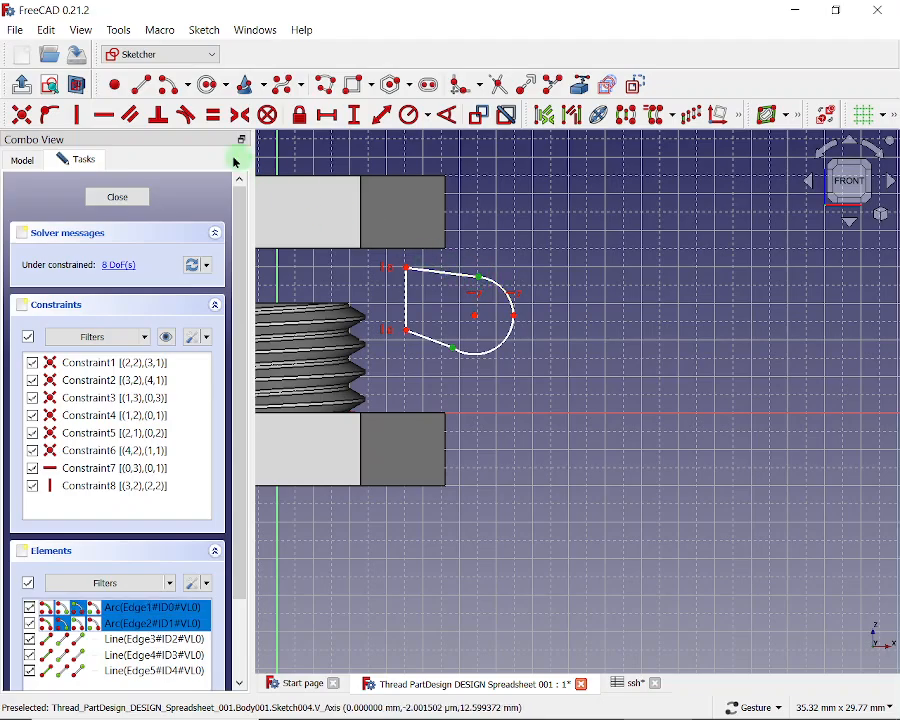
left_click(78, 116)
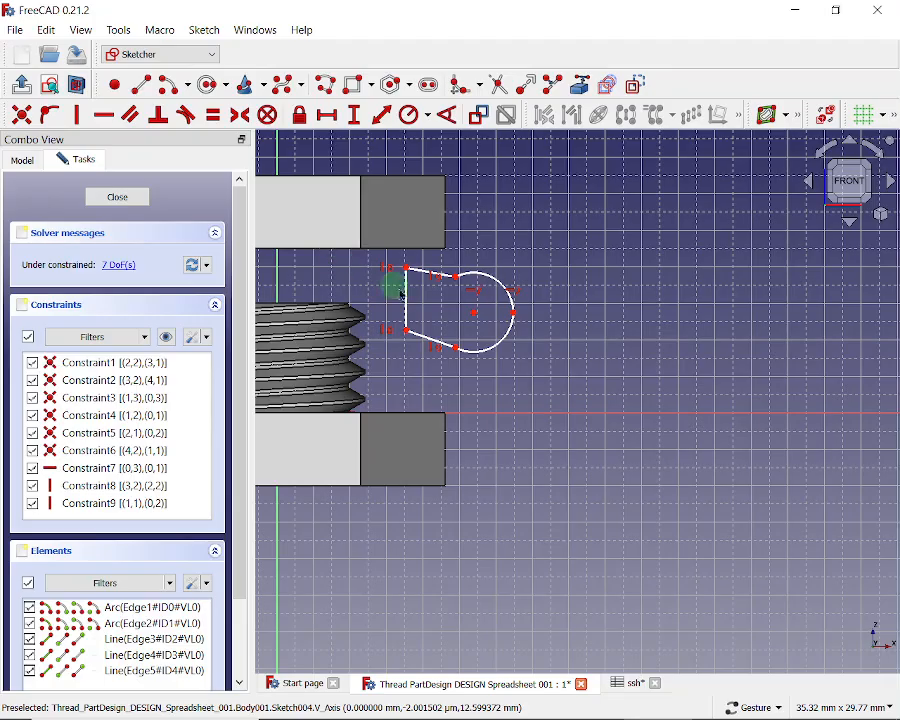
Step: Reshape the profile into a rough thread tooth, with a long vertical base, converging flanks and a small rounded tip
left_click_drag(480, 318, 445, 311)
mouse_move(548, 348)
left_mouse_down()
mouse_move(524, 366)
mouse_move(528, 383)
left_mouse_up()
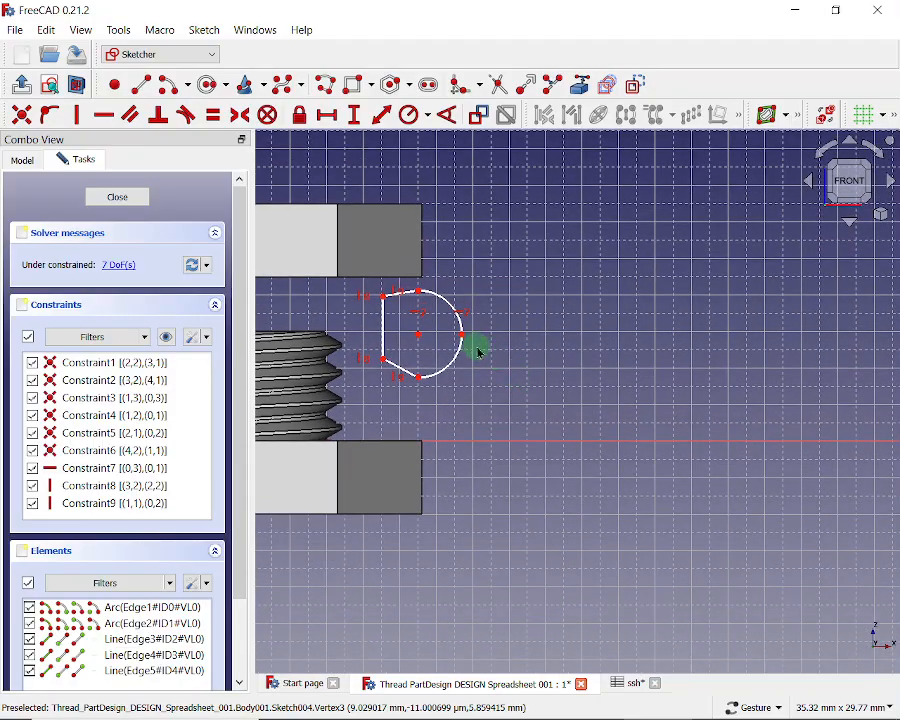
mouse_move(462, 329)
left_mouse_down()
mouse_move(452, 342)
mouse_move(442, 330)
mouse_move(438, 337)
mouse_move(400, 326)
mouse_move(410, 330)
left_mouse_up()
scroll(468, 342, "up", 2)
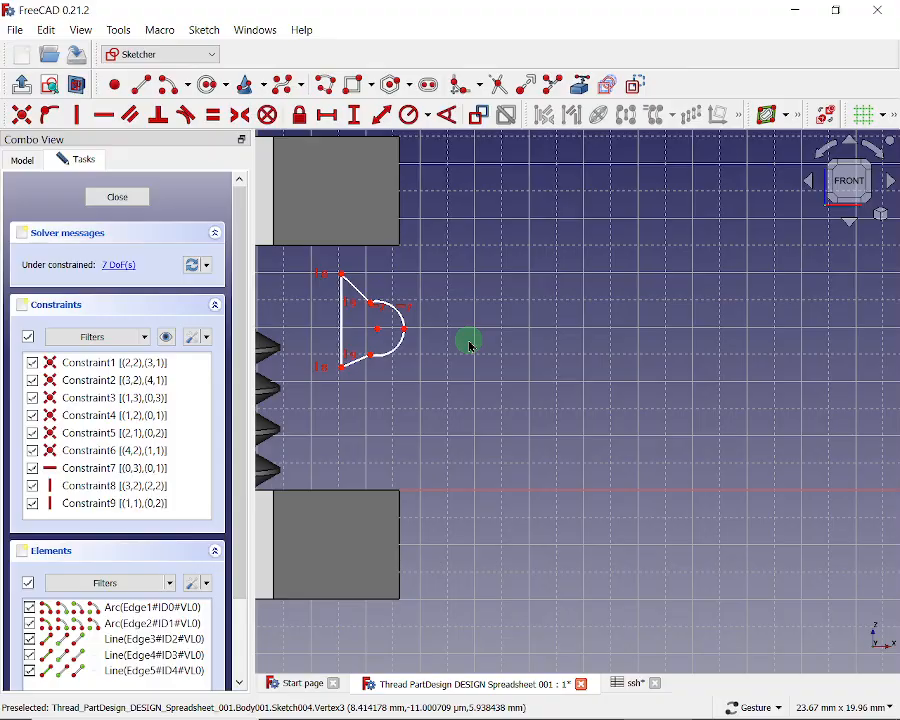
scroll(470, 345, "up", 2)
left_click_drag(474, 326, 590, 336)
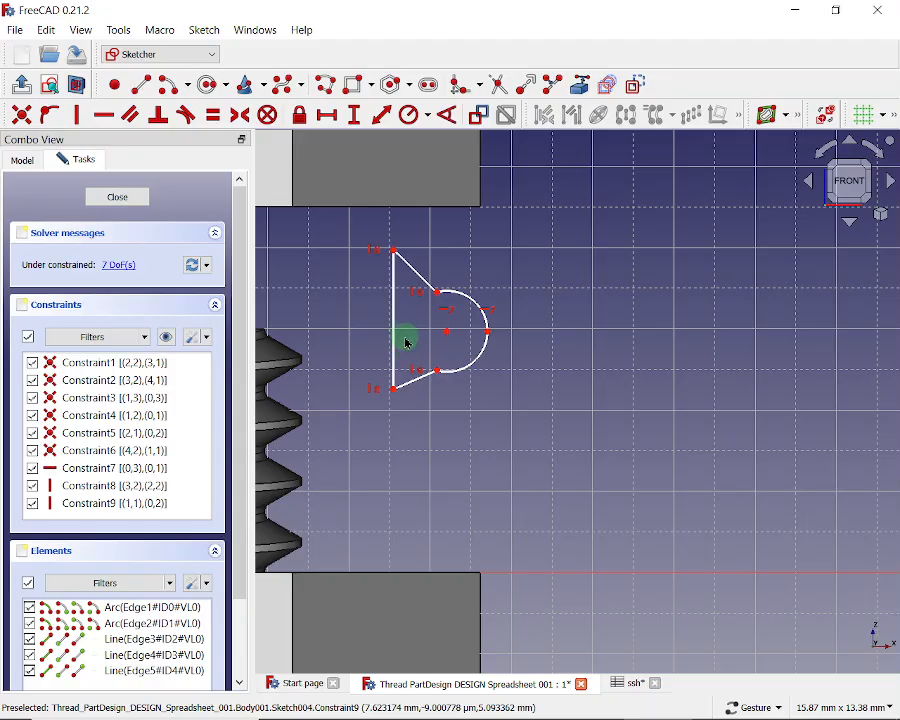
left_click_drag(399, 258, 401, 285)
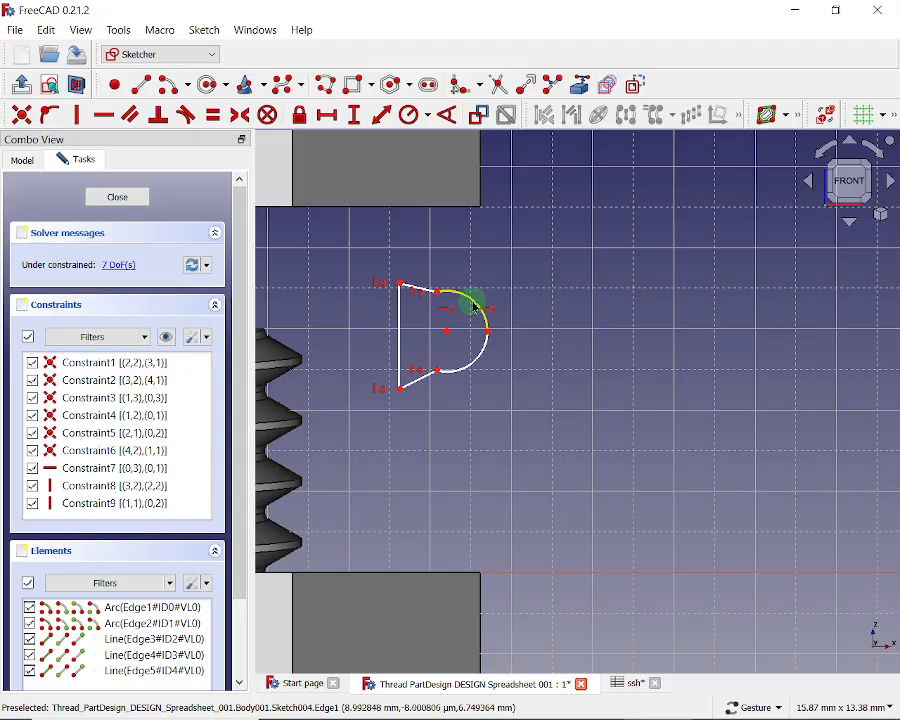
left_click_drag(476, 306, 430, 335)
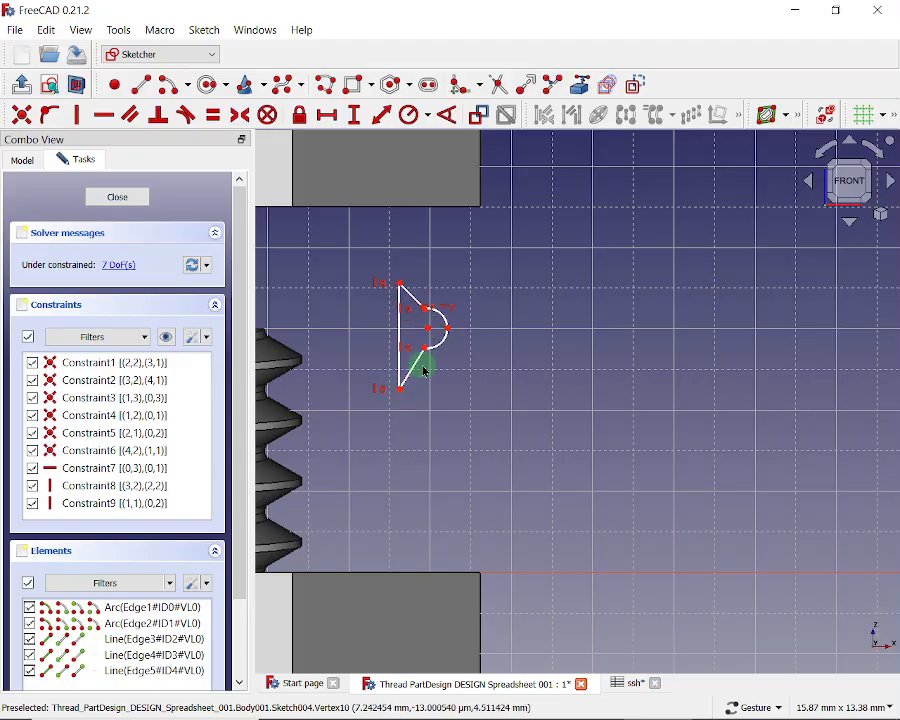
Step: Constrain the angle between the profile's lower slanted line and its vertical line with the expression <<ssh>>.intA
left_click(410, 363)
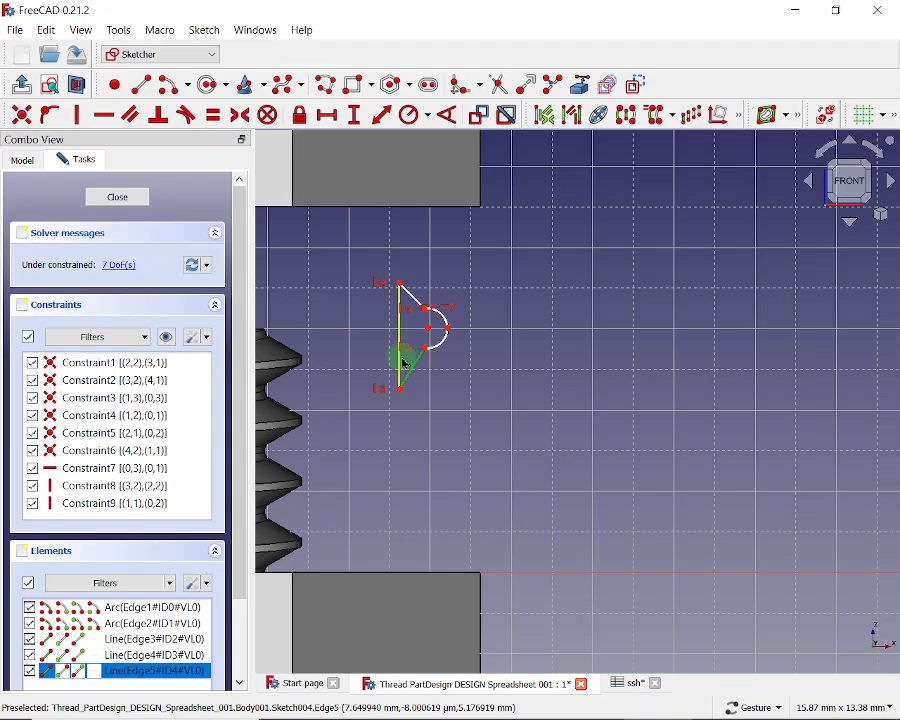
left_click(401, 364)
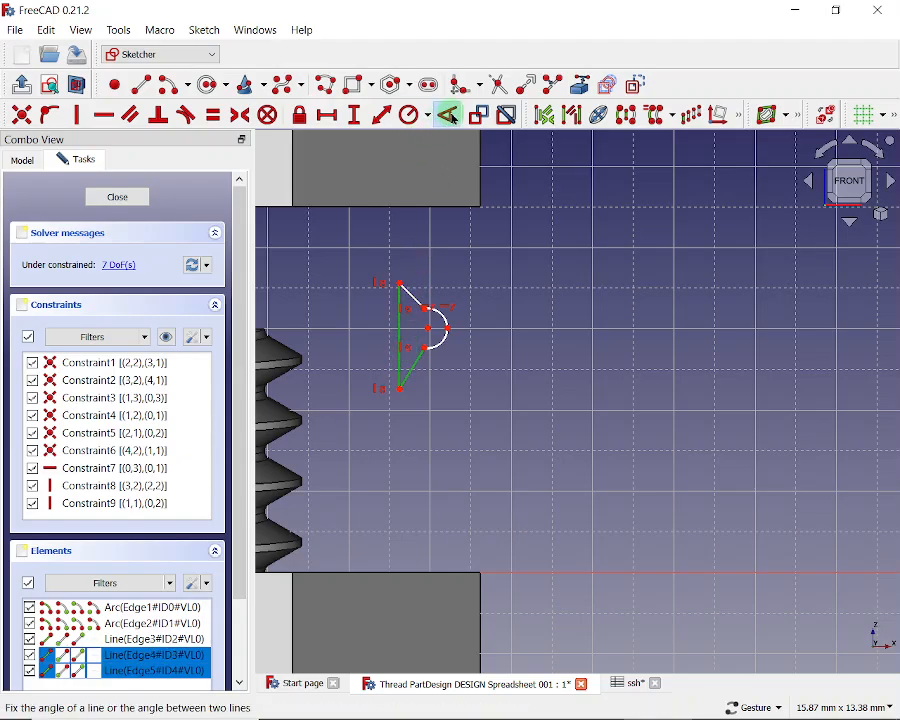
left_click(452, 117)
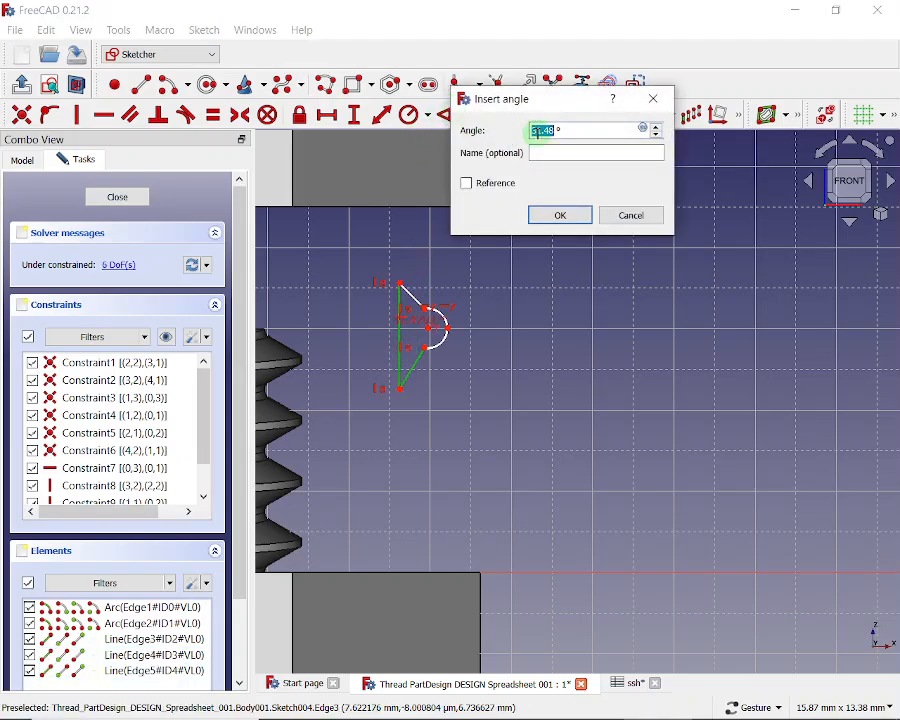
left_click(646, 131)
type("s")
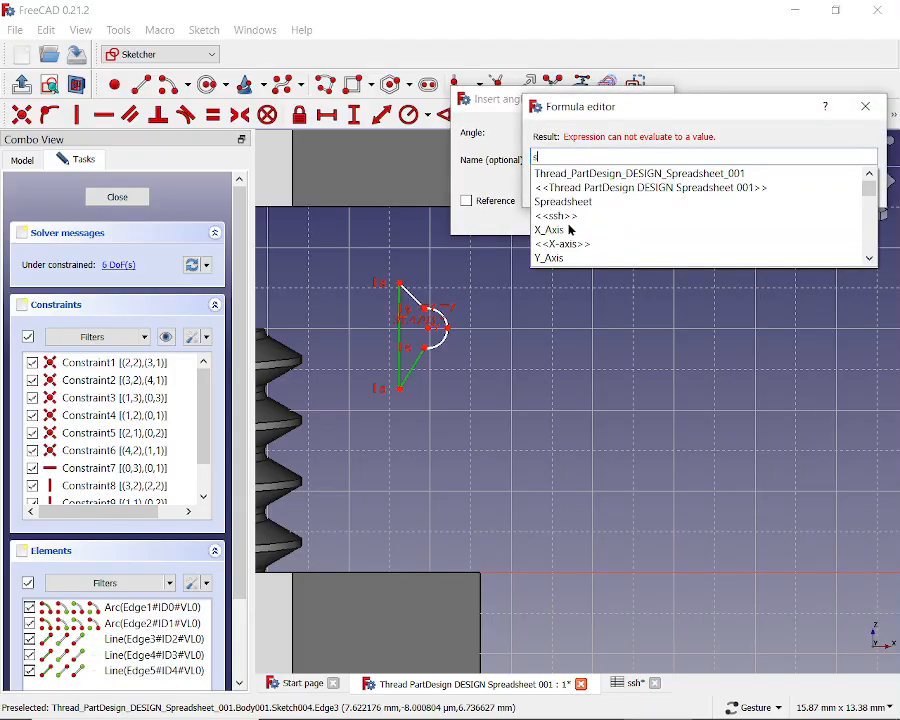
left_click(562, 217)
type("int")
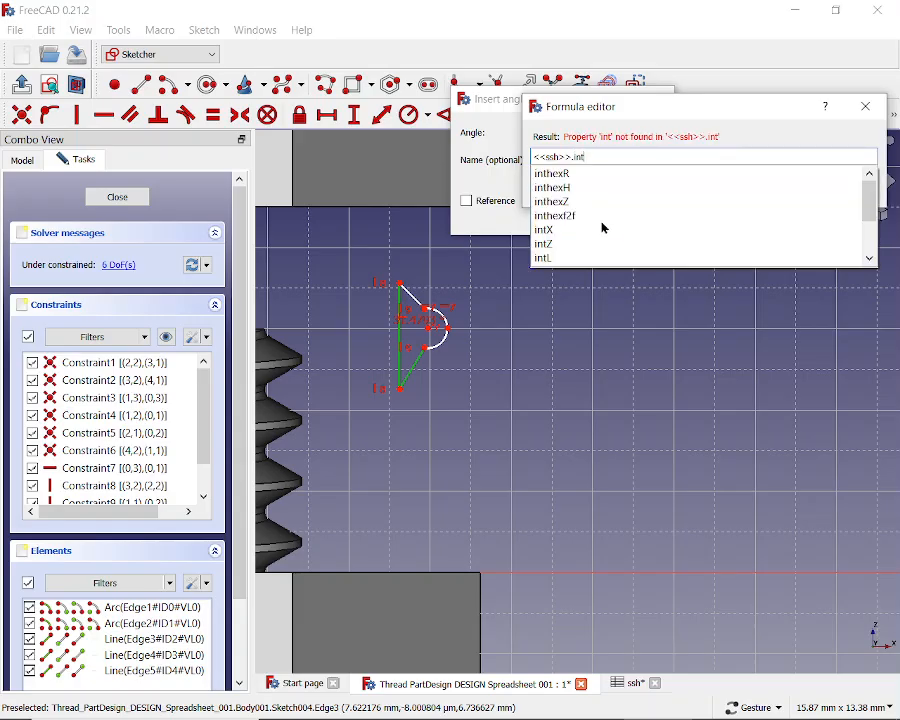
left_click_drag(872, 204, 870, 224)
left_click(545, 258)
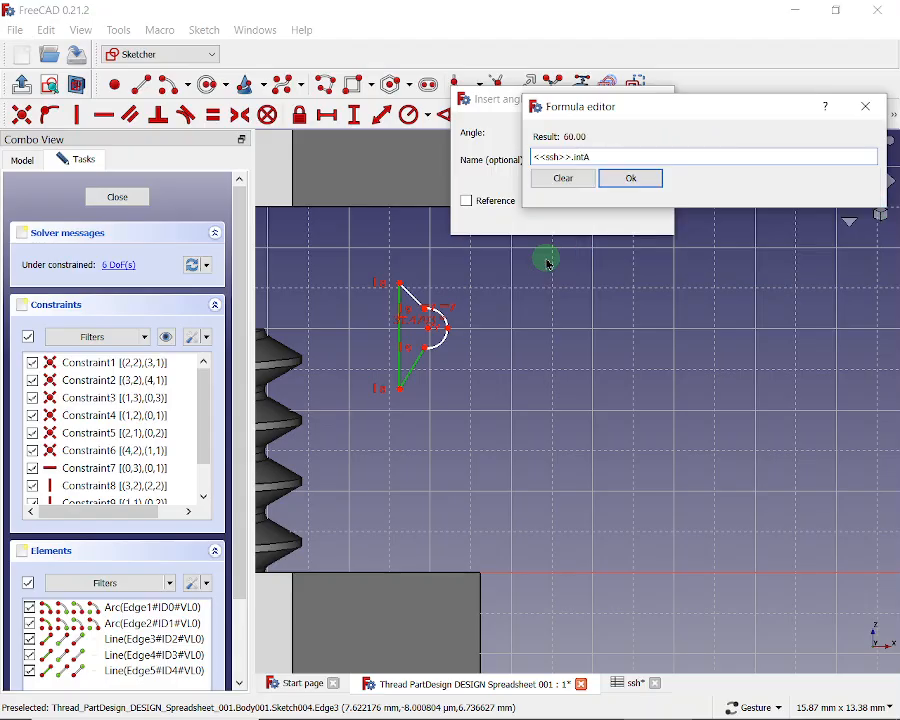
left_click(630, 178)
left_click(560, 215)
Step: Constrain the angle between the profile's upper slanted line and its vertical line with the expression <<ssh>>.intA
left_click(415, 298)
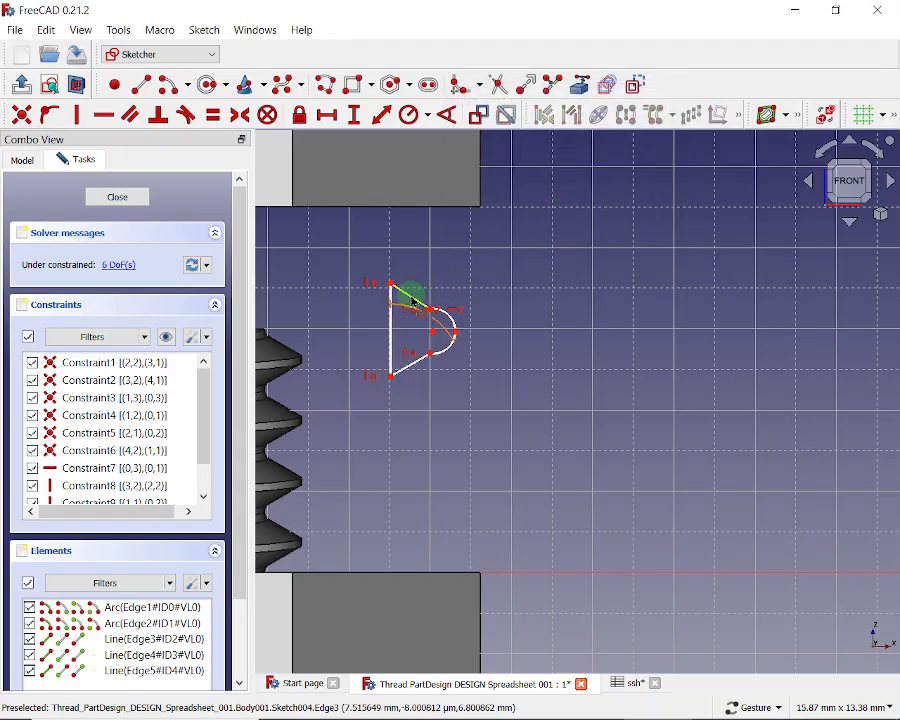
left_click(394, 320)
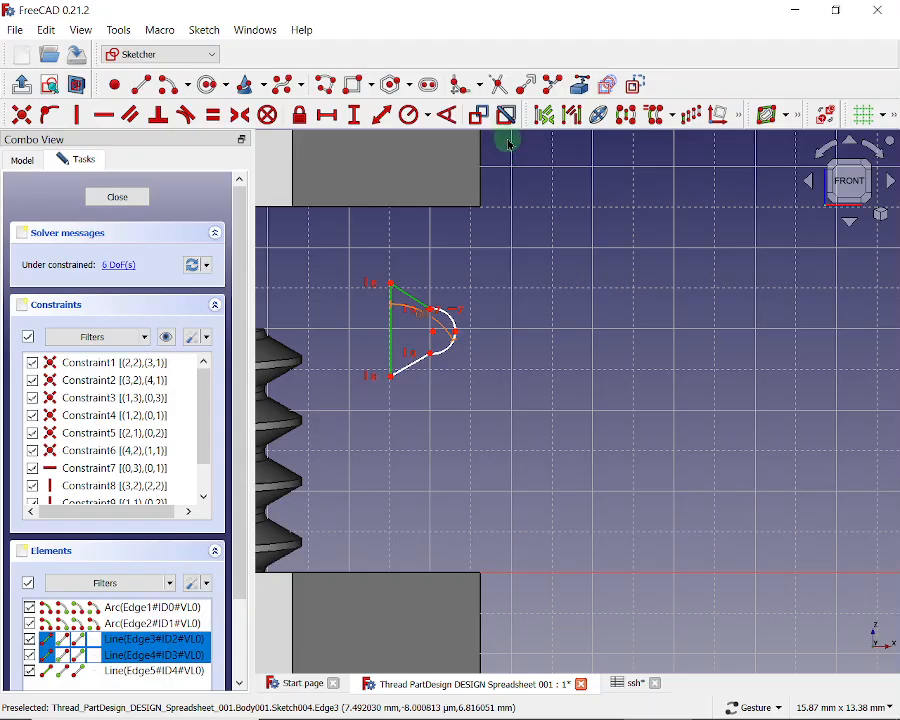
left_click(453, 117)
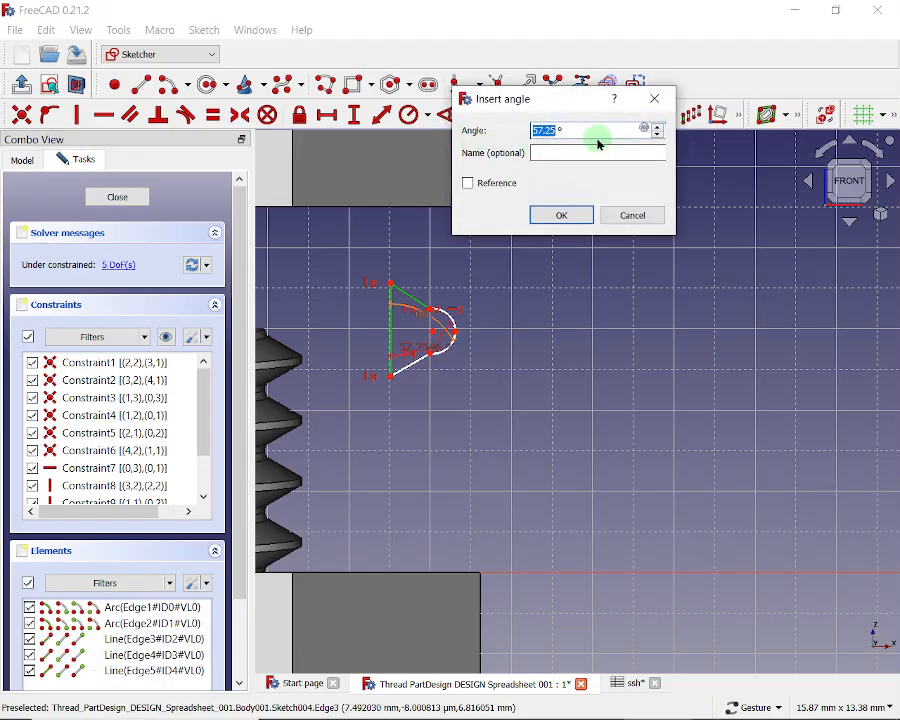
left_click(647, 131)
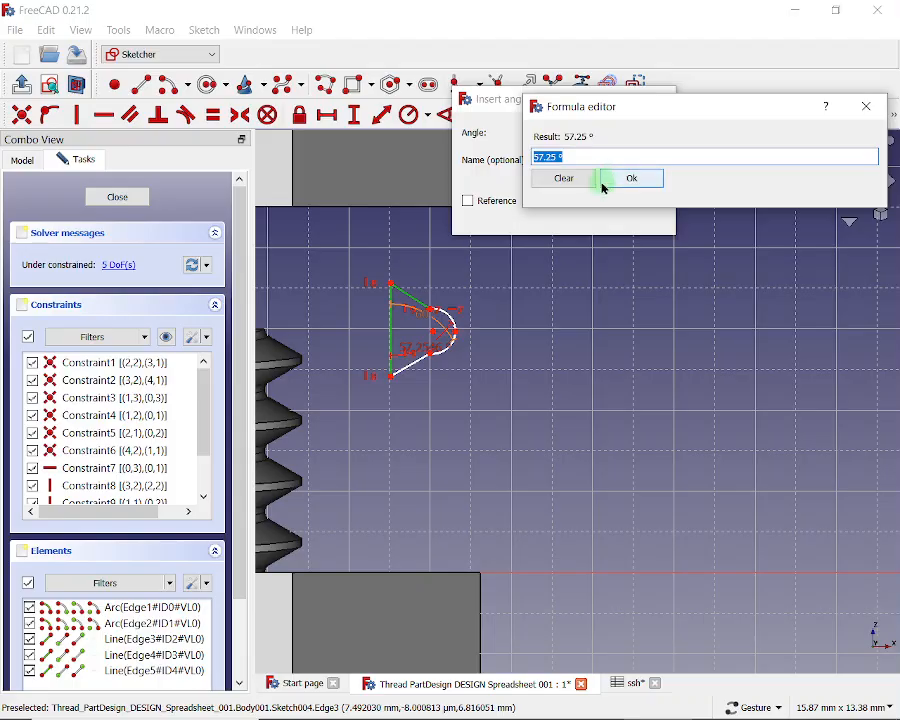
type("s")
left_click(560, 218)
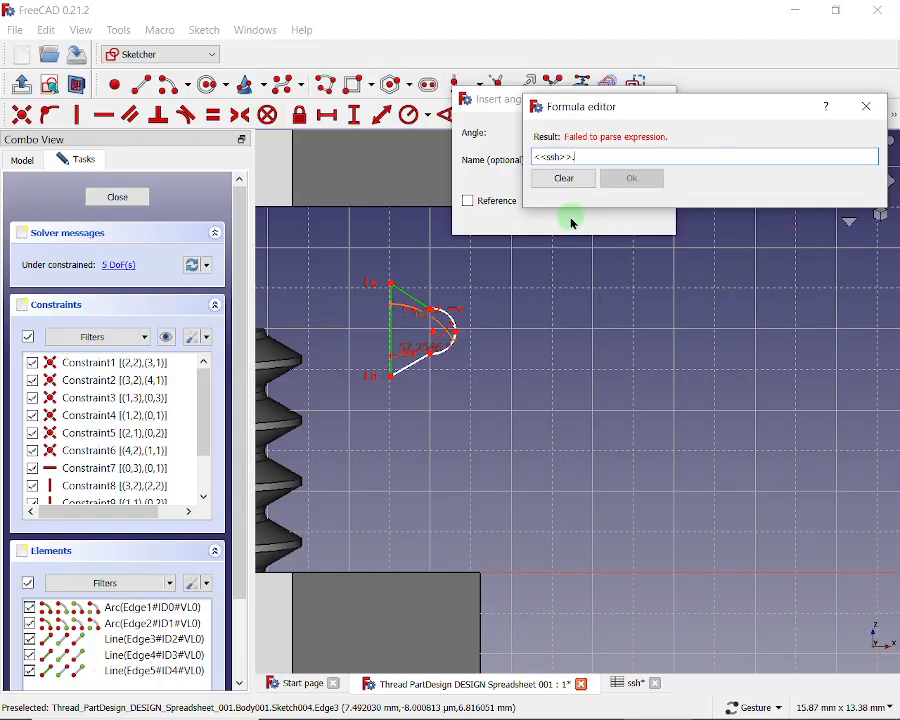
type("int")
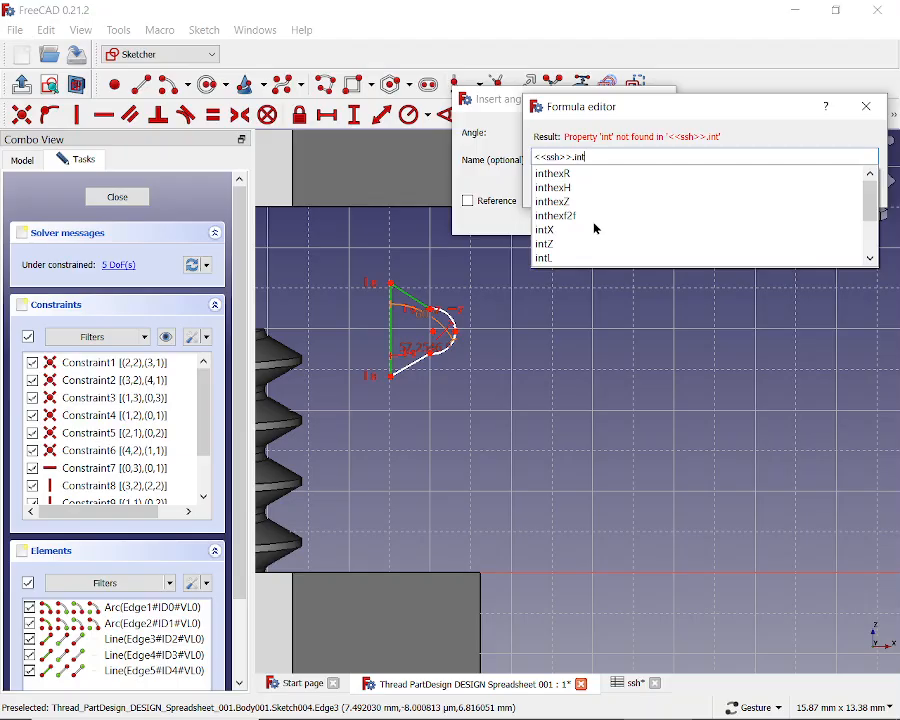
type("A")
left_click(548, 174)
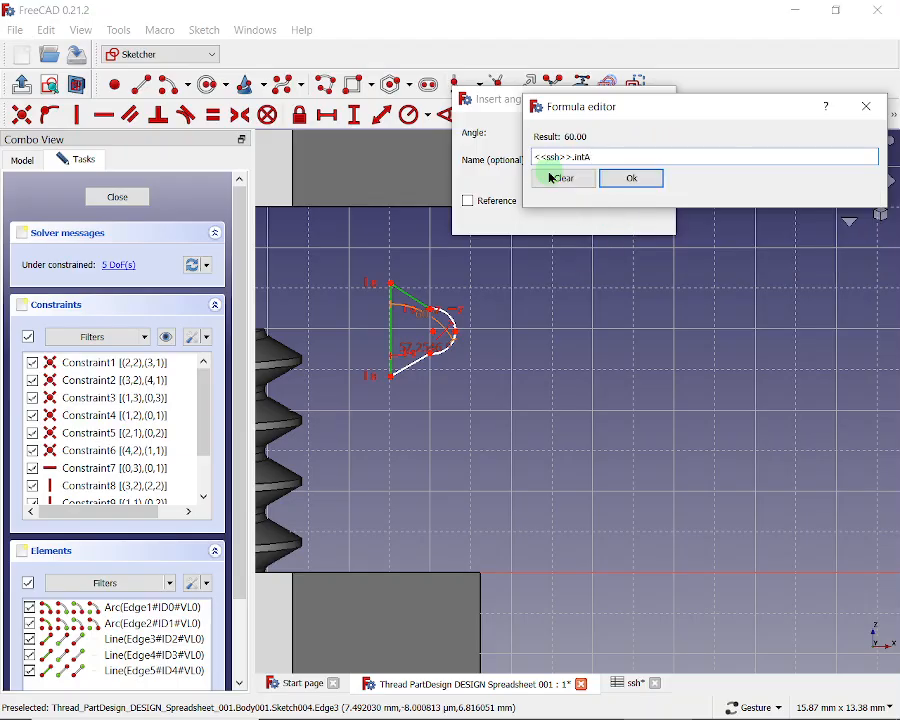
left_click(631, 183)
left_click(560, 212)
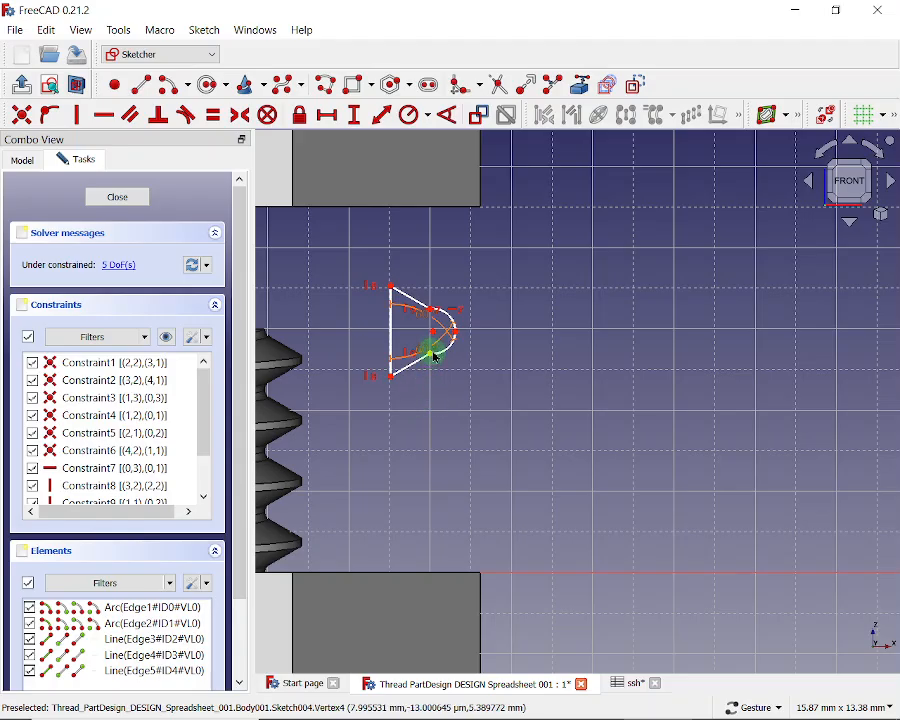
Step: Pull the rounded tip toward the base, then constrain the vertical distance between the two flank-to-arc points with the expression <<ssh>>.intS
left_click_drag(436, 337, 413, 336)
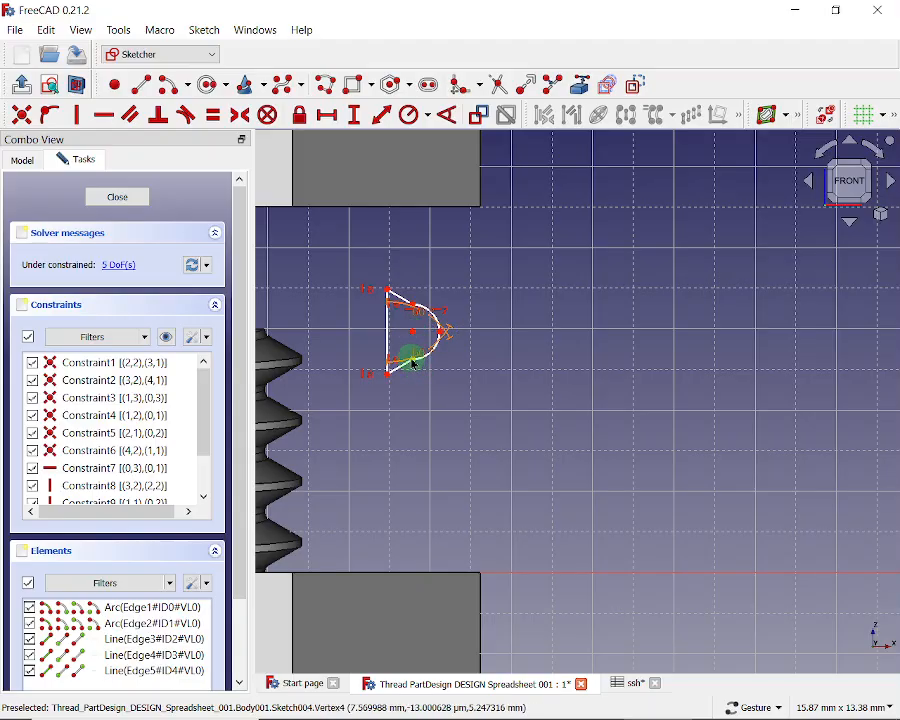
left_click(414, 363)
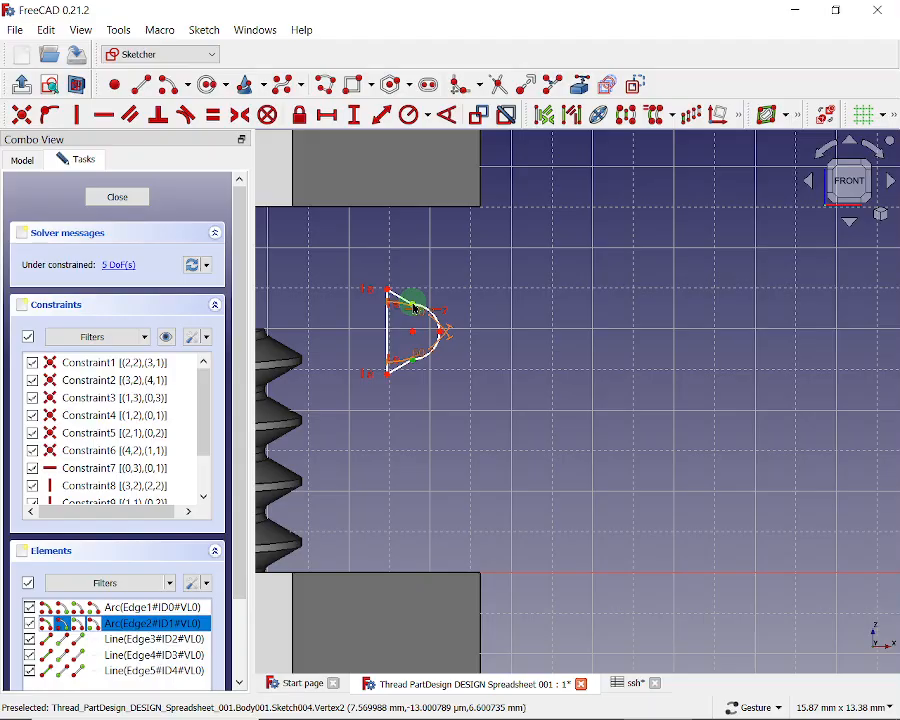
left_click(415, 309)
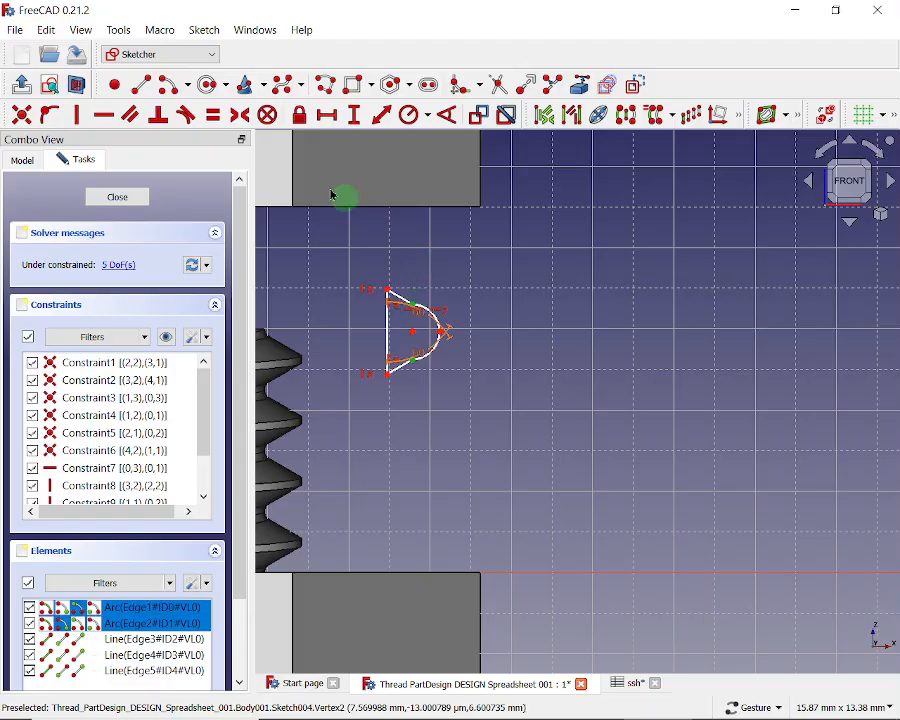
left_click(357, 117)
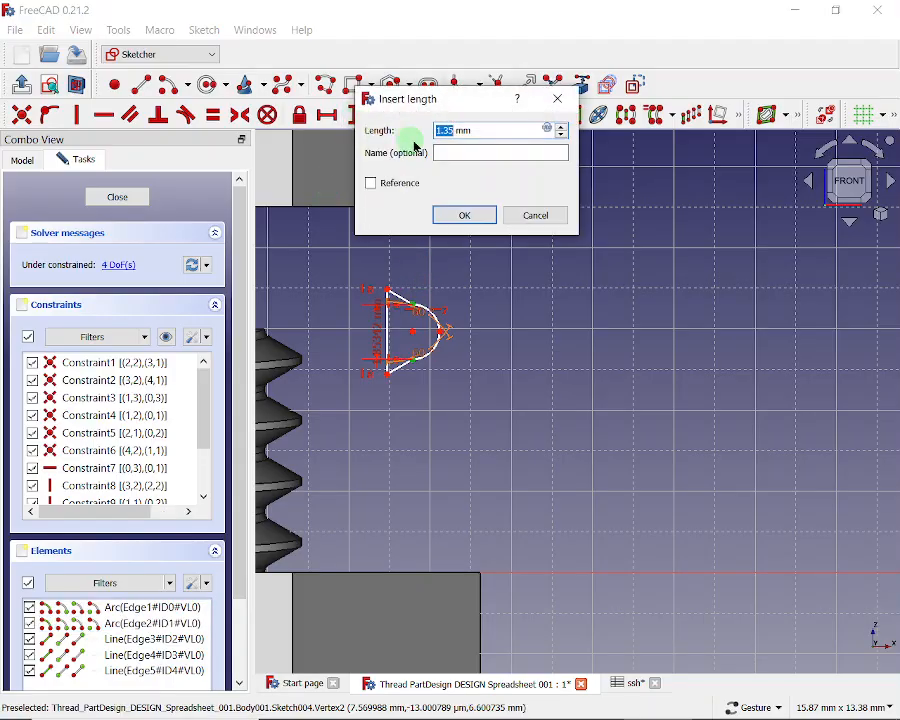
left_click(549, 129)
type("s")
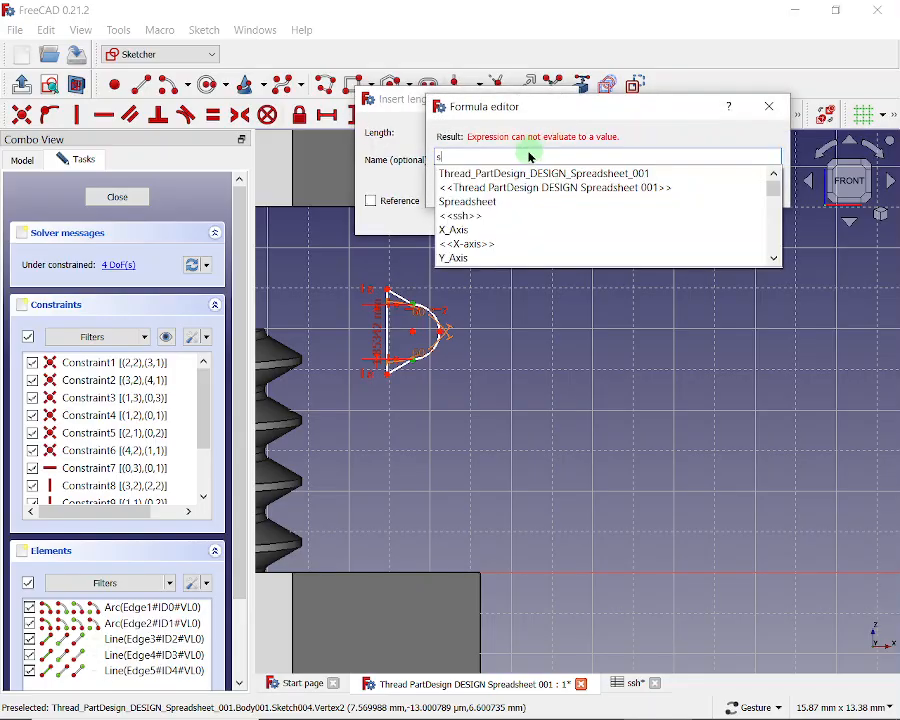
left_click(474, 217)
type("i")
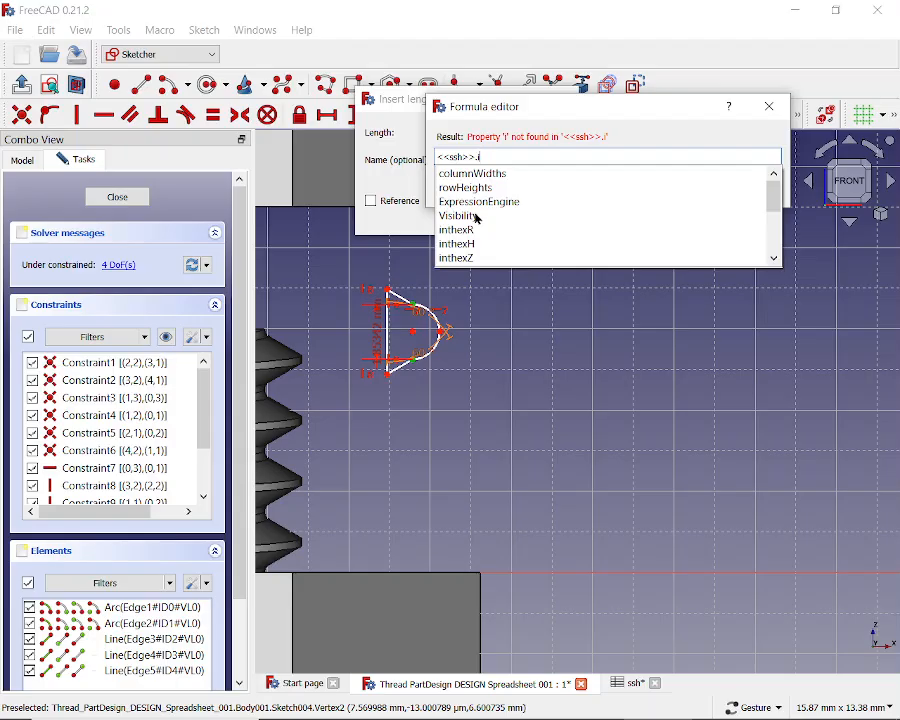
type("nt")
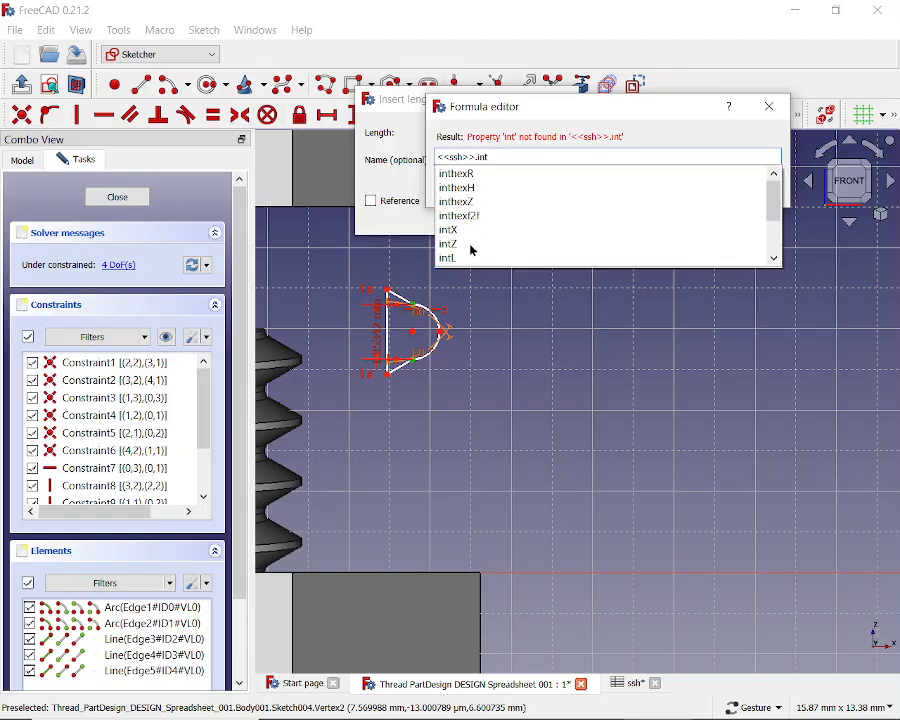
type("S")
left_click(458, 175)
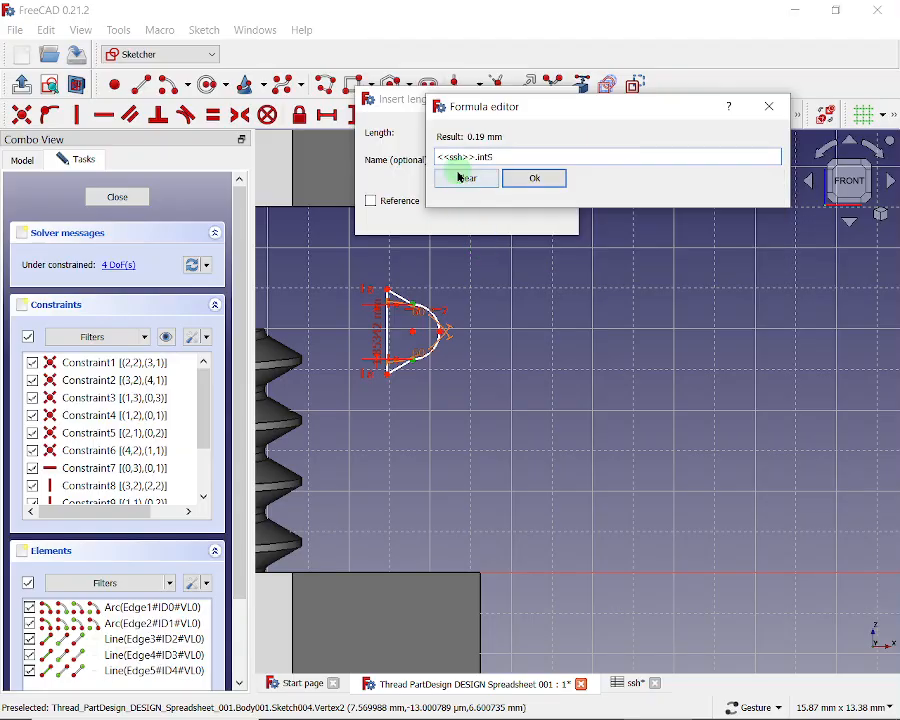
left_click(532, 177)
left_click(474, 222)
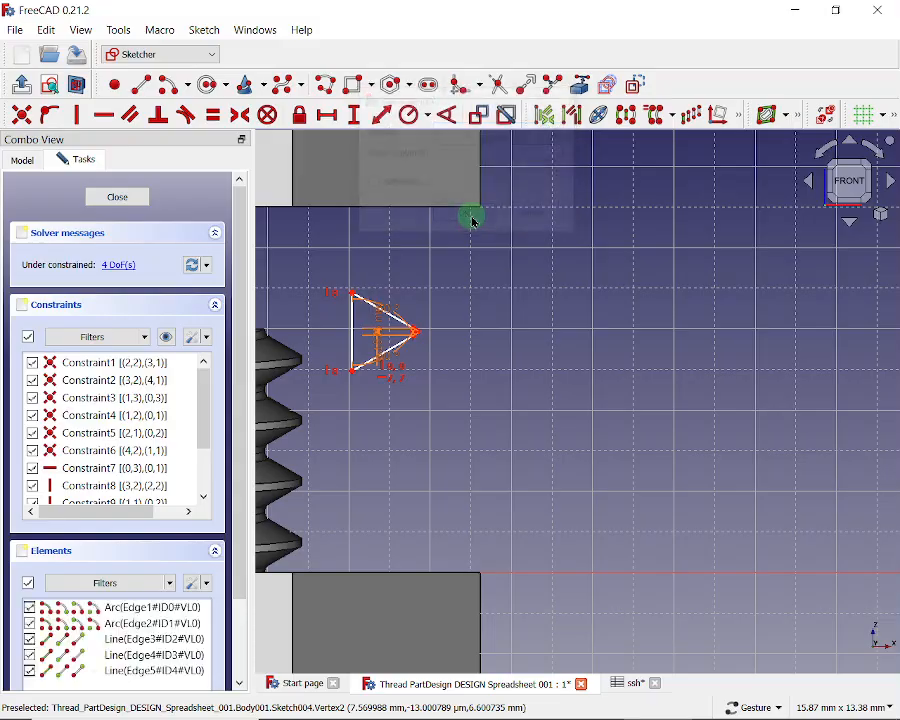
Step: Constrain the vertical distance between the two corner points of the profile's base with the expression <<ssh>>.intL
scroll(455, 301, "up", 3)
scroll(457, 301, "up", 2)
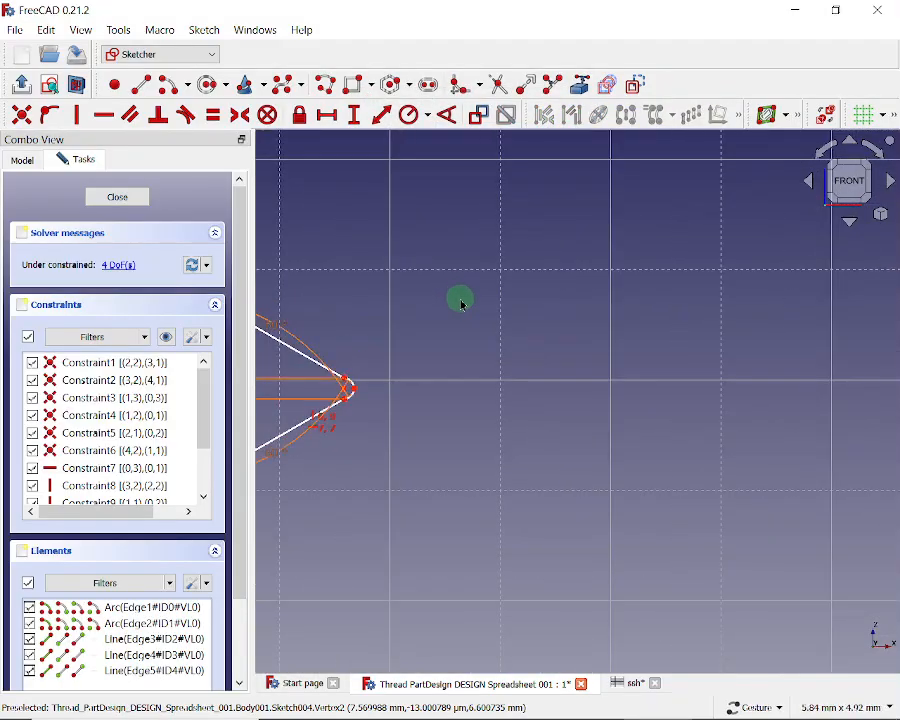
left_click_drag(460, 302, 597, 270)
mouse_move(482, 357)
left_mouse_down()
mouse_move(364, 354)
mouse_move(627, 301)
left_mouse_up()
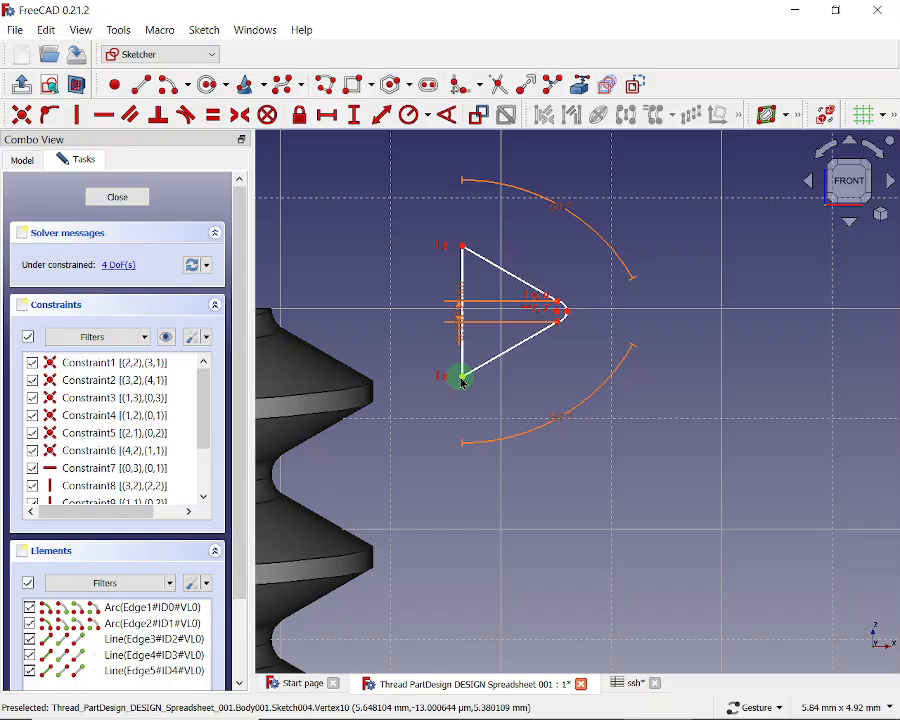
left_click(463, 247)
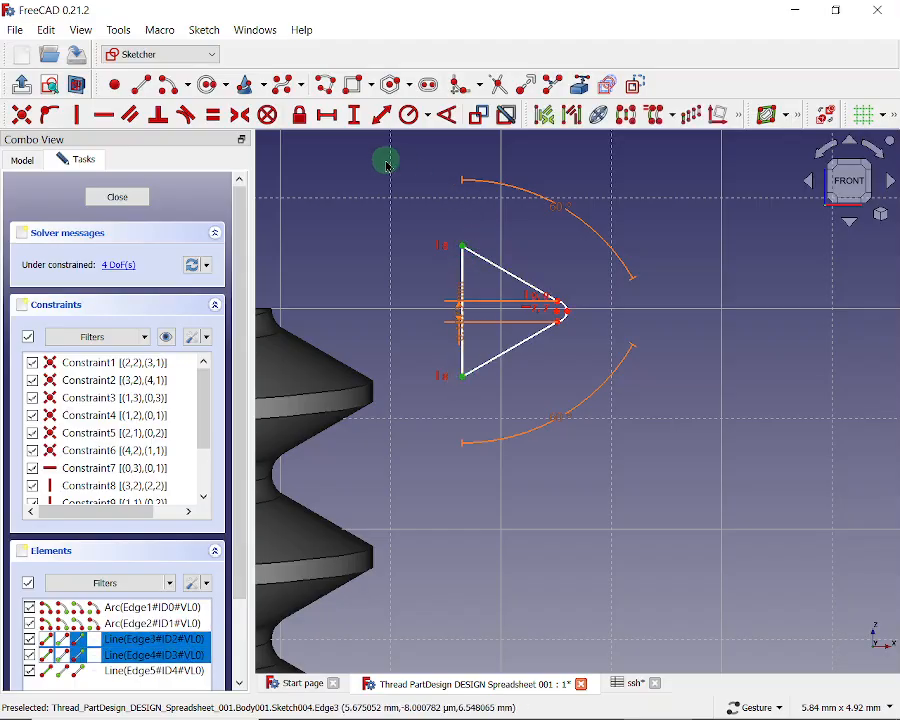
left_click(355, 116)
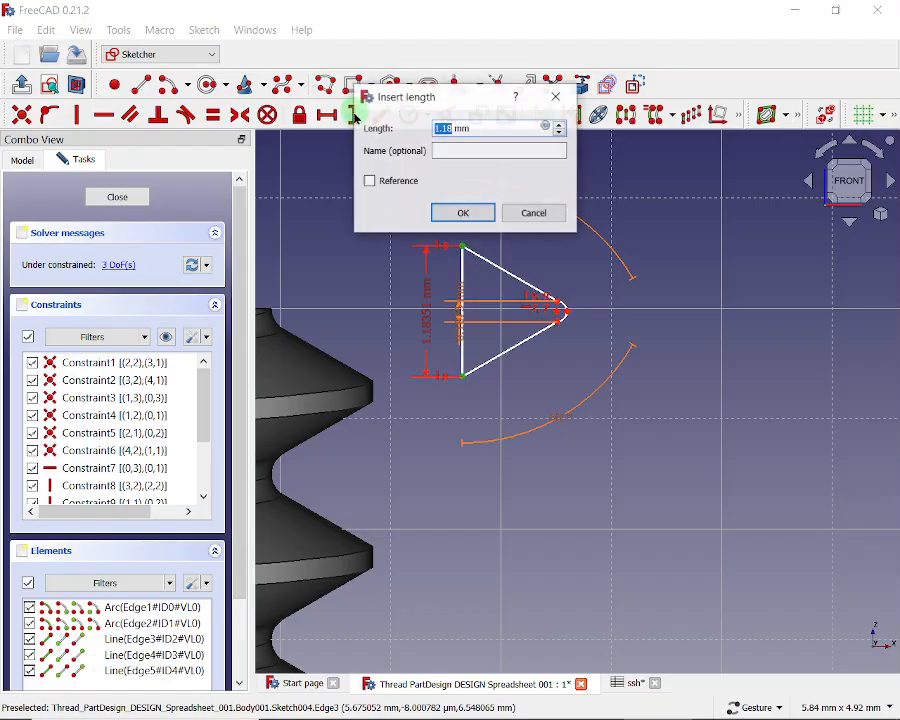
left_click(546, 127)
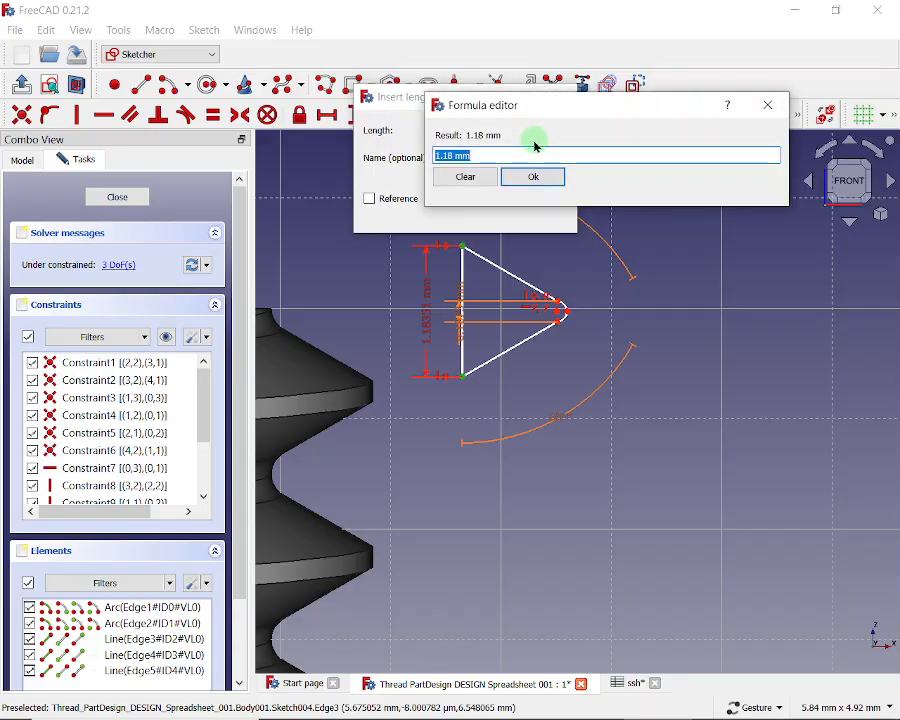
type("in")
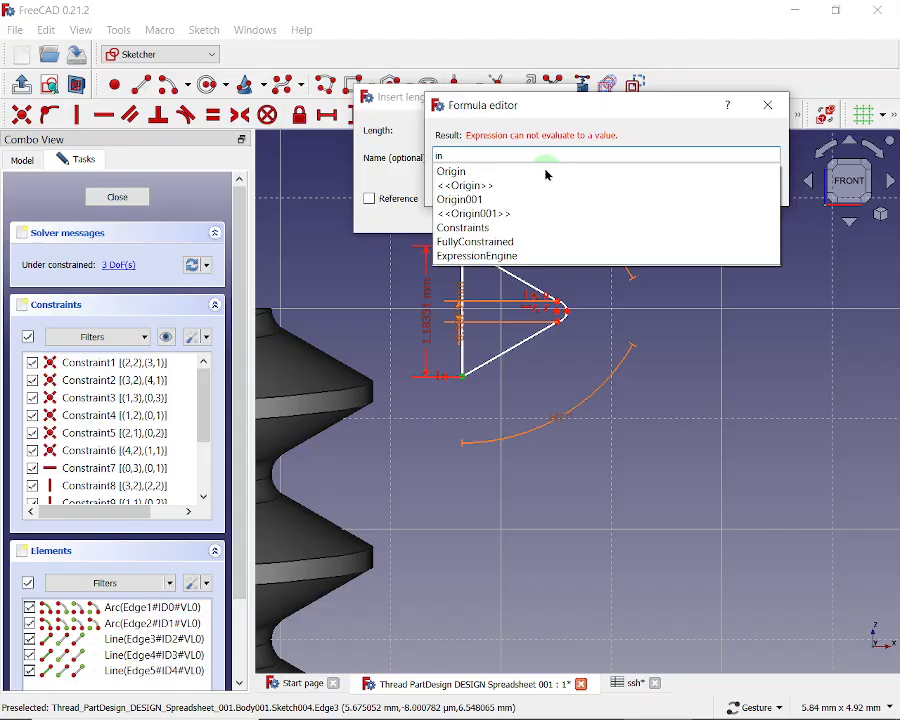
type("t")
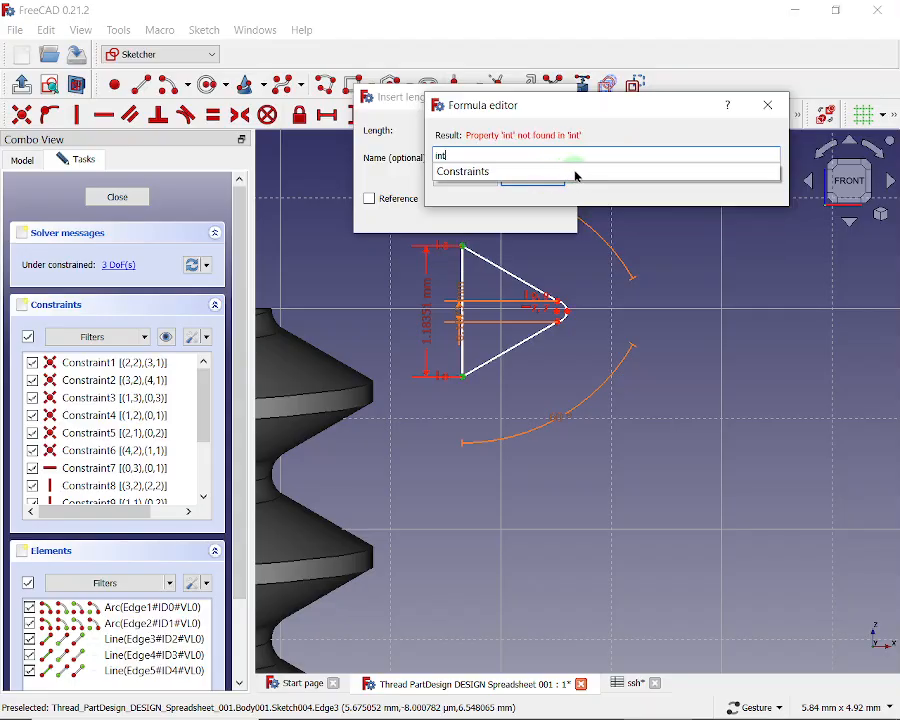
key("BackSpace")
key("BackSpace")
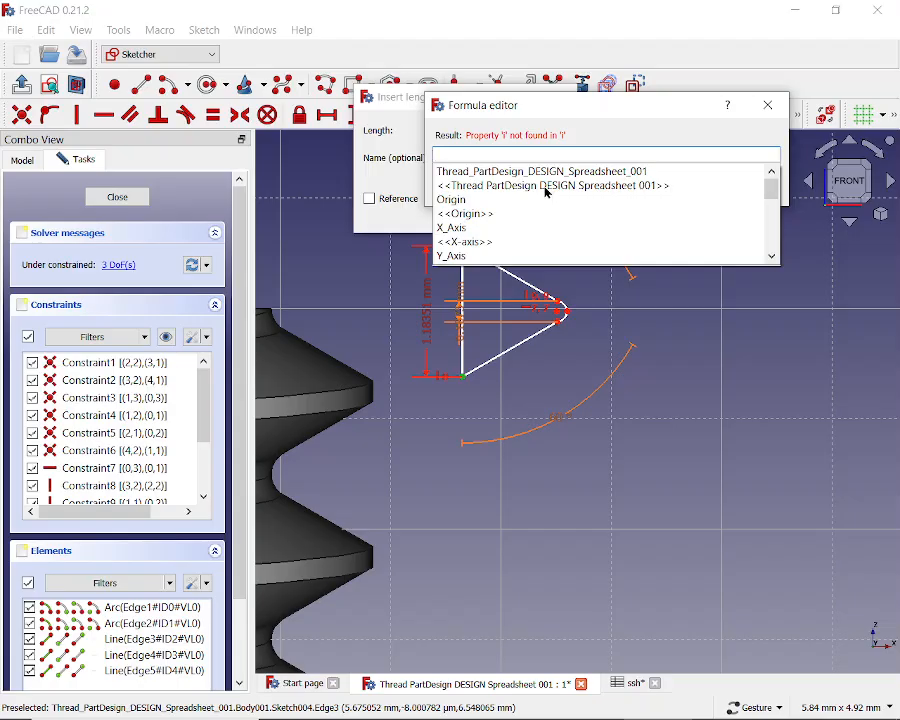
type("s")
left_click(459, 212)
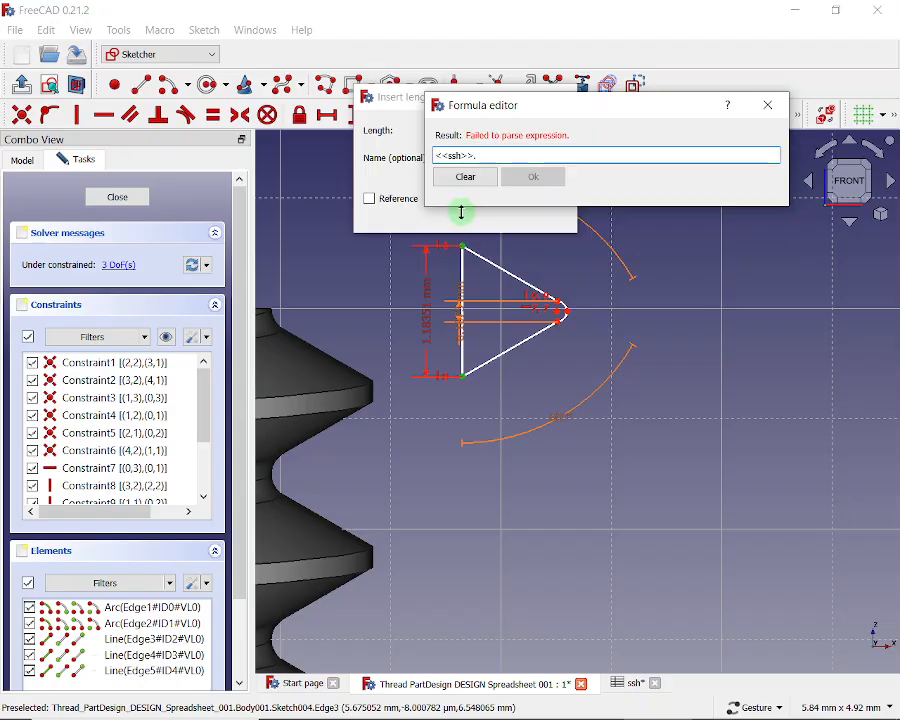
type("in")
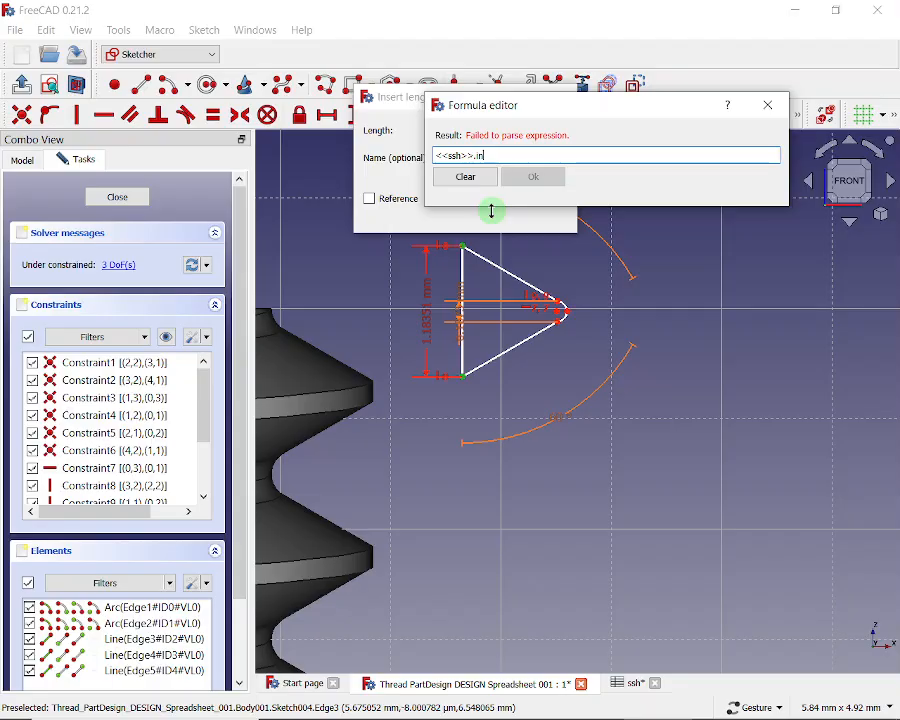
type("tL")
left_click(451, 256)
left_click(533, 177)
left_click(465, 211)
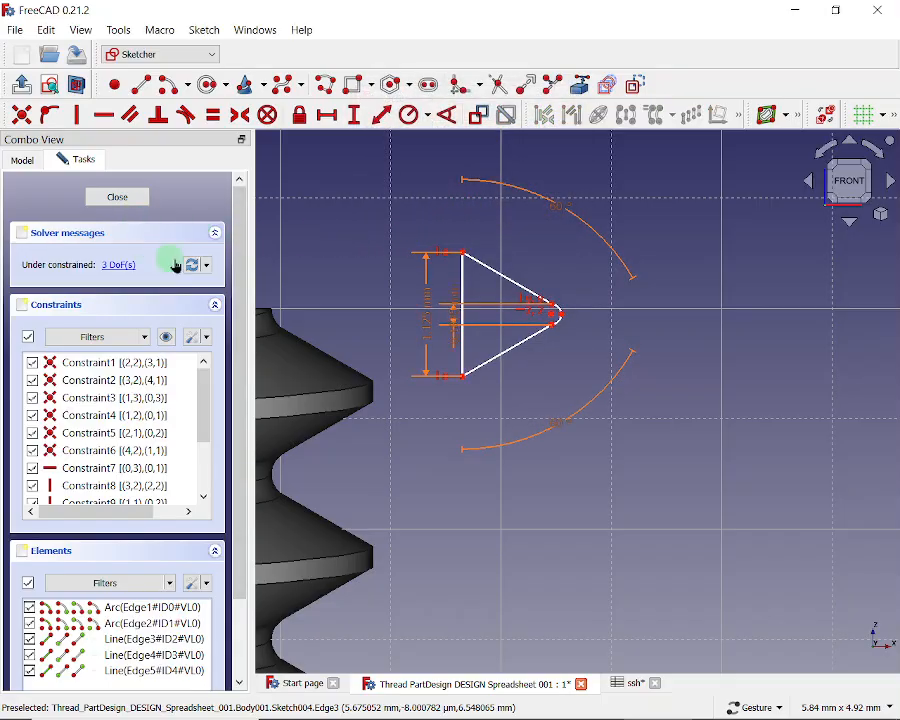
Step: Constrain the horizontal distance between the profile's lower base corner and the arc's tip point with the expression <<ssh>>.intD
scroll(652, 315, "up", 1)
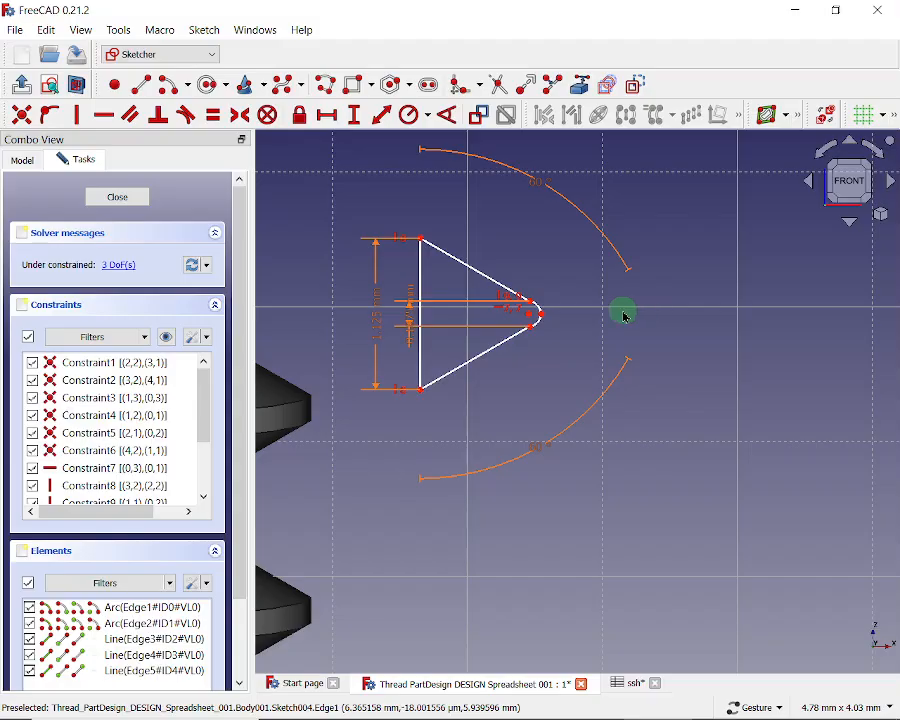
left_click(422, 393)
left_click(539, 315)
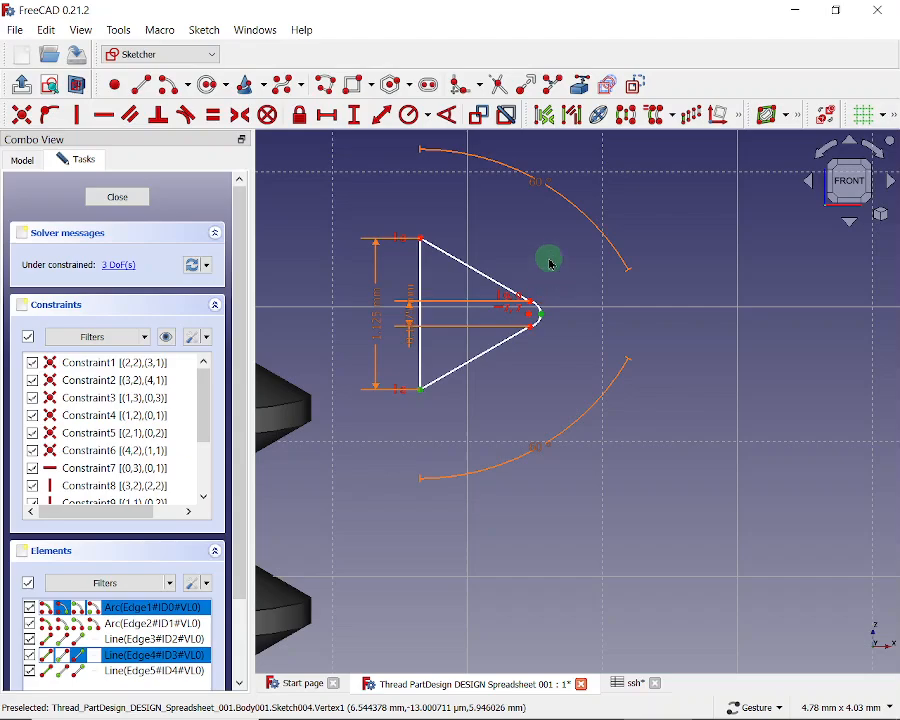
left_click(327, 115)
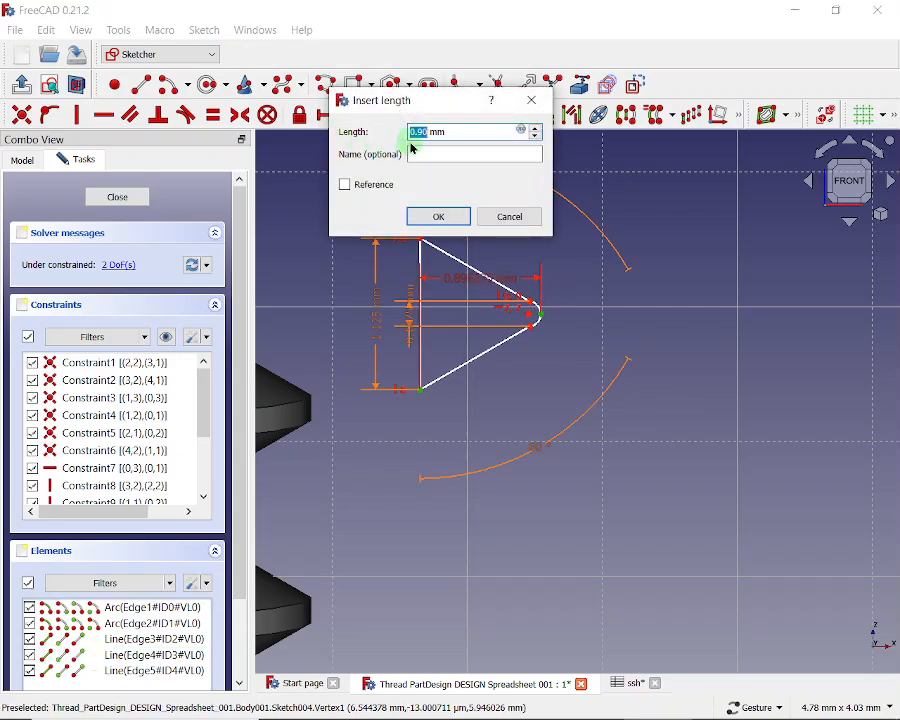
left_click(522, 132)
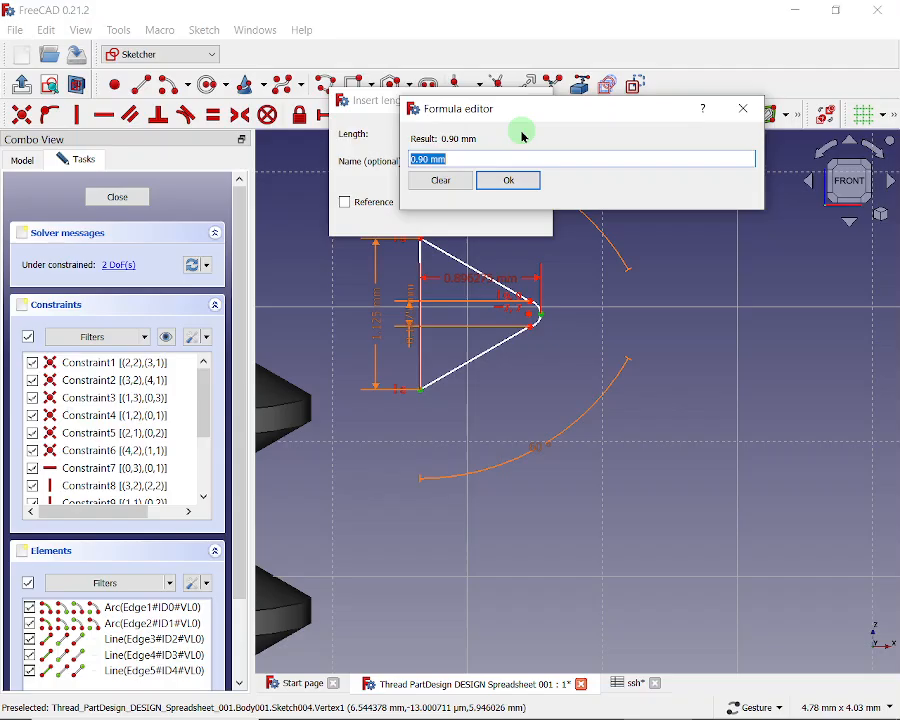
type("s")
left_click(438, 218)
type("in")
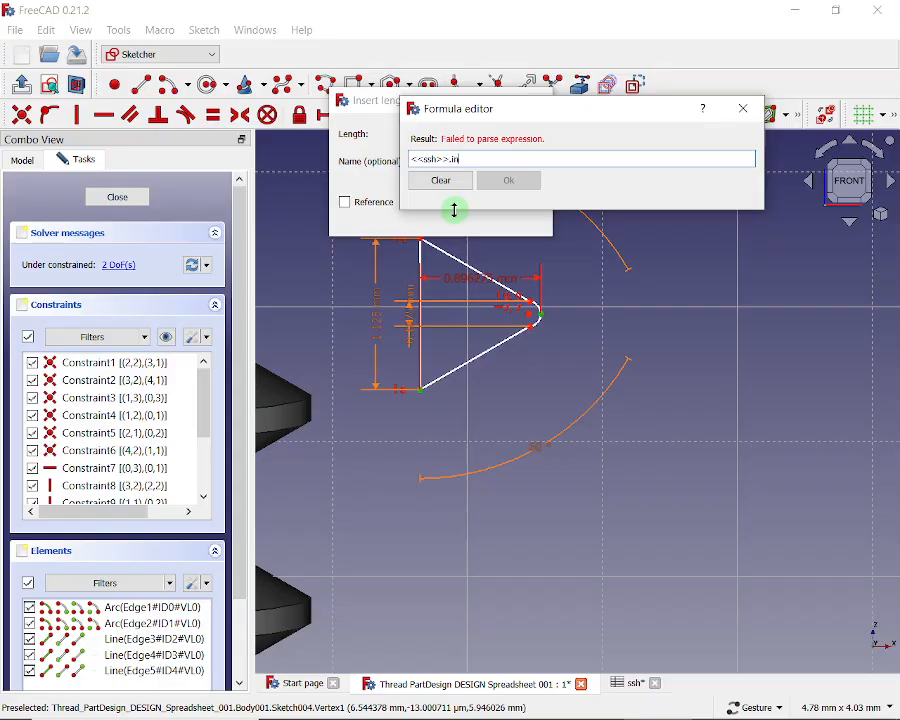
type("t")
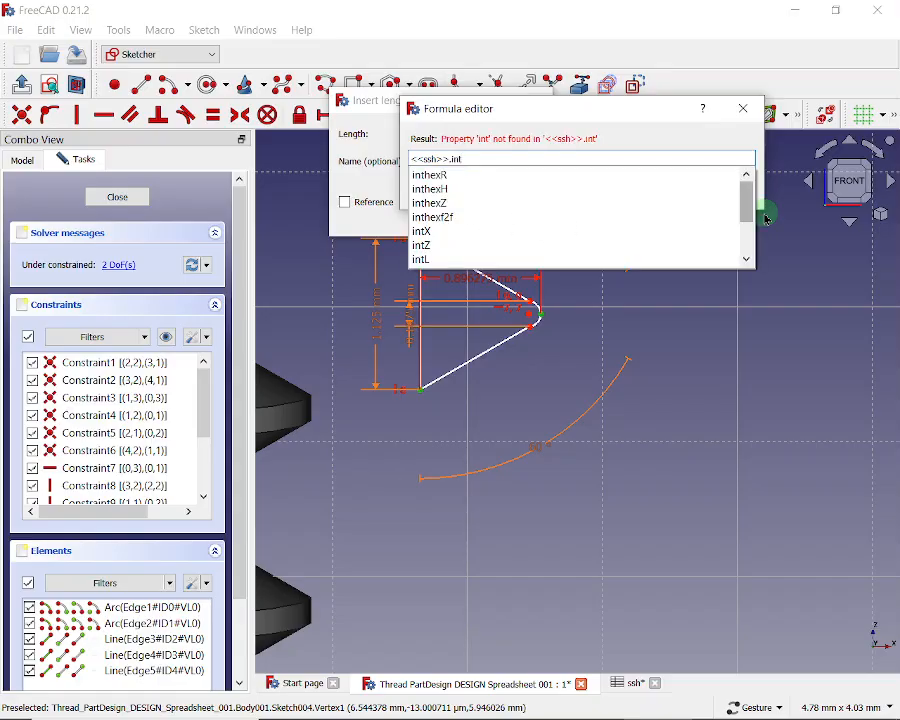
left_click(703, 221)
type("D")
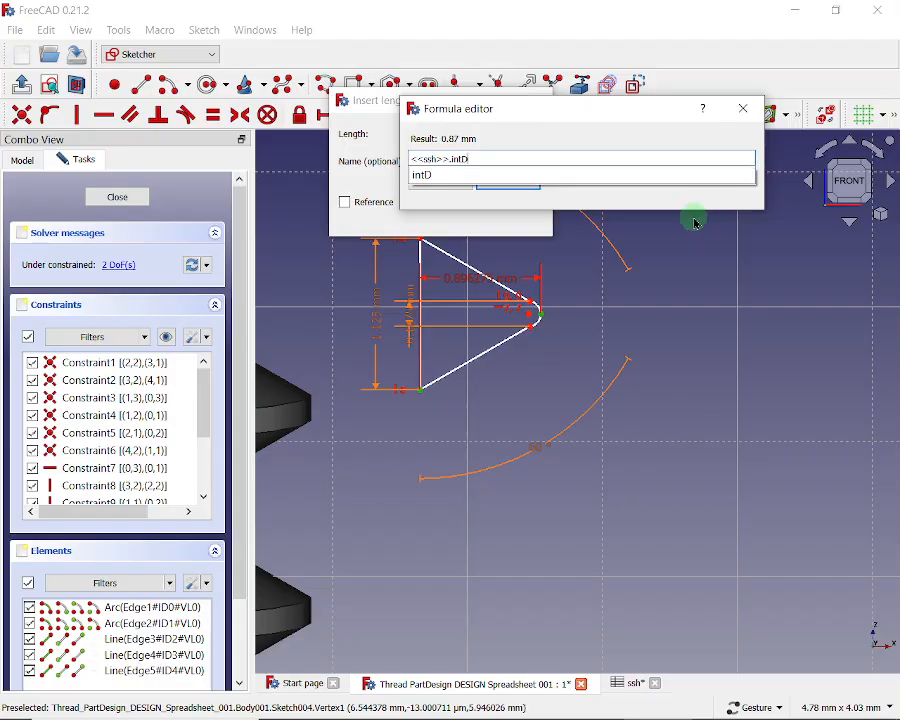
left_click(503, 180)
left_click(505, 179)
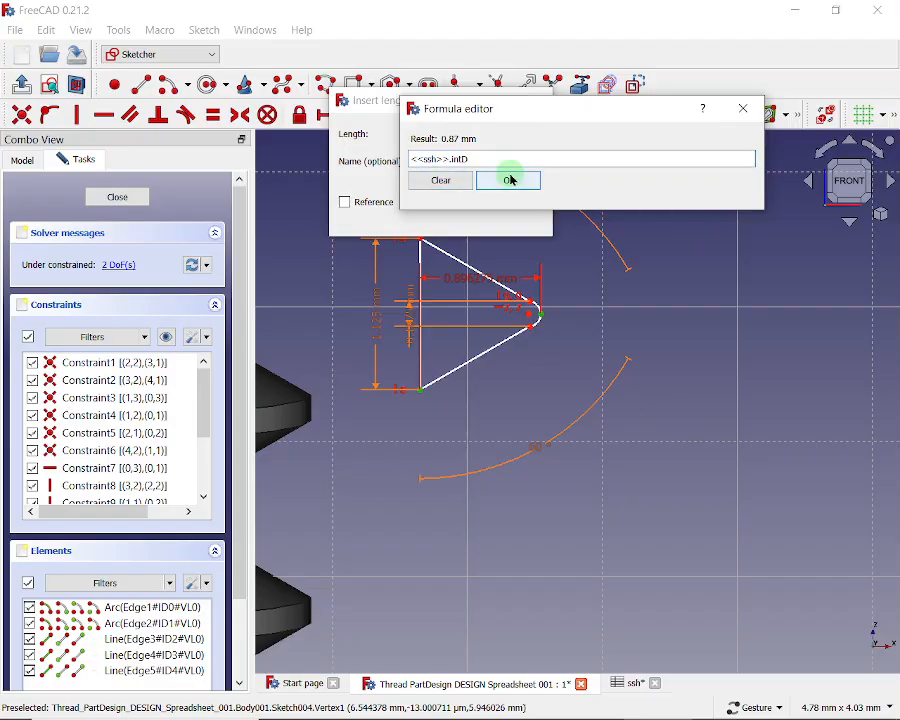
left_click(450, 217)
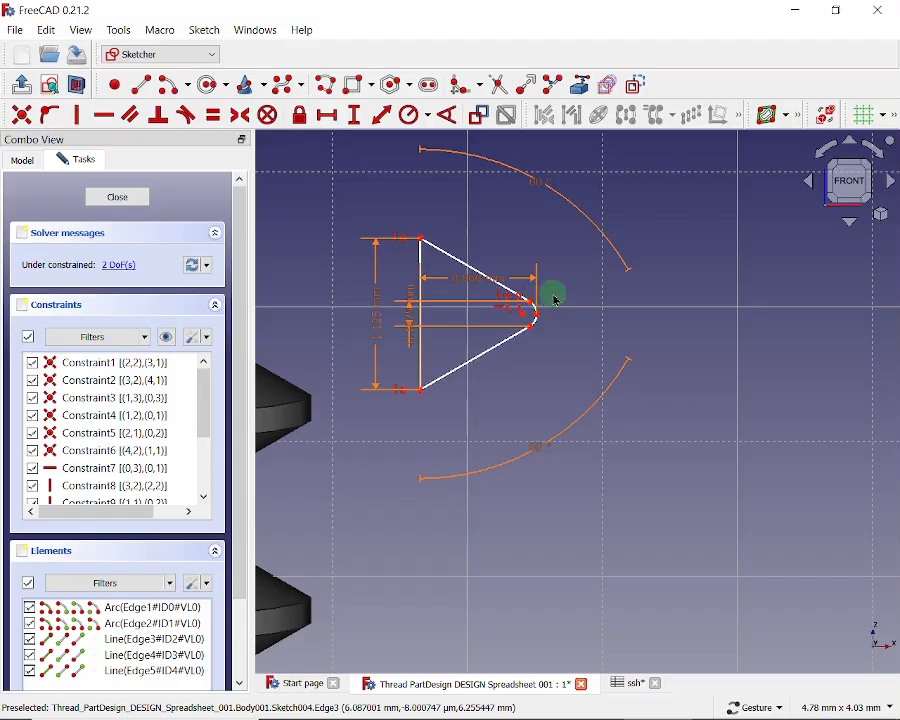
Step: Pull the profile down toward the horizontal axis, then constrain the vertical distance from its tip point to that axis with the expression <<ssh>>.intZ
mouse_move(566, 374)
left_mouse_down()
mouse_move(697, 346)
mouse_move(813, 430)
mouse_move(795, 444)
left_mouse_up()
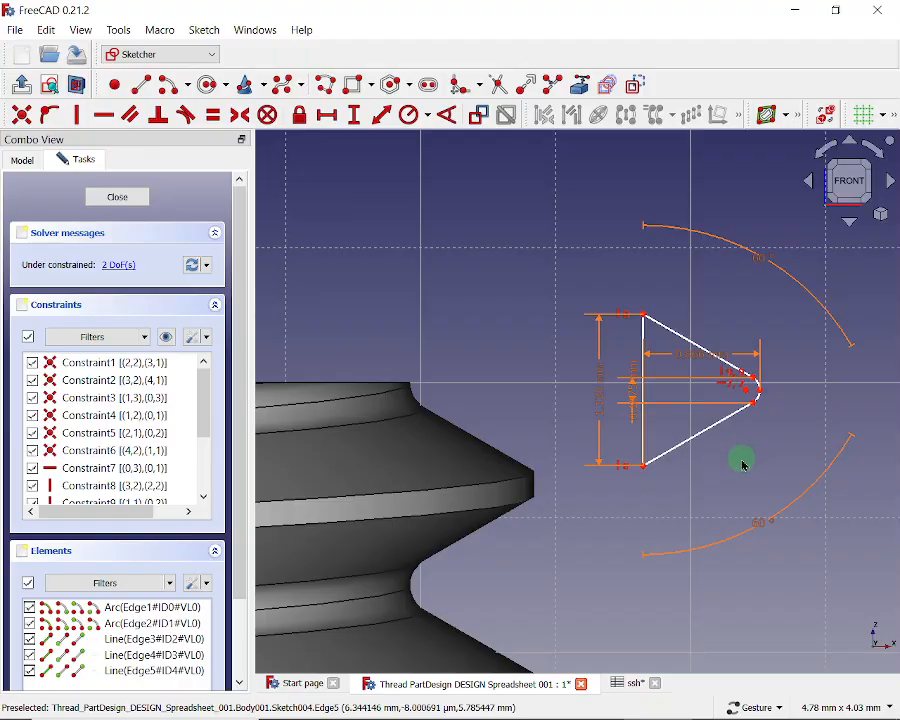
scroll(676, 446, "down", 5)
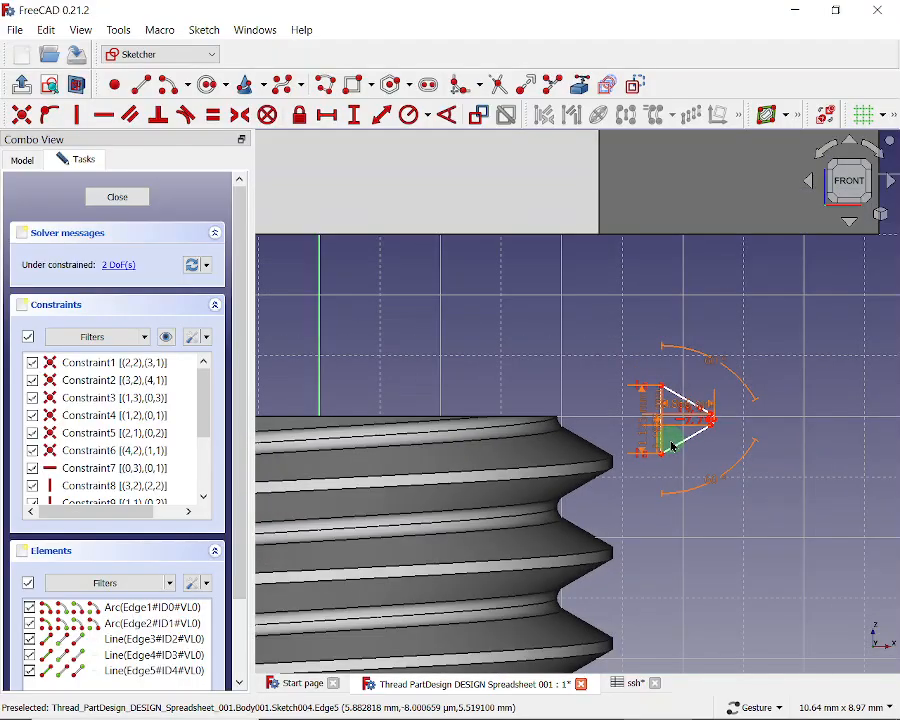
scroll(707, 404, "up", 5)
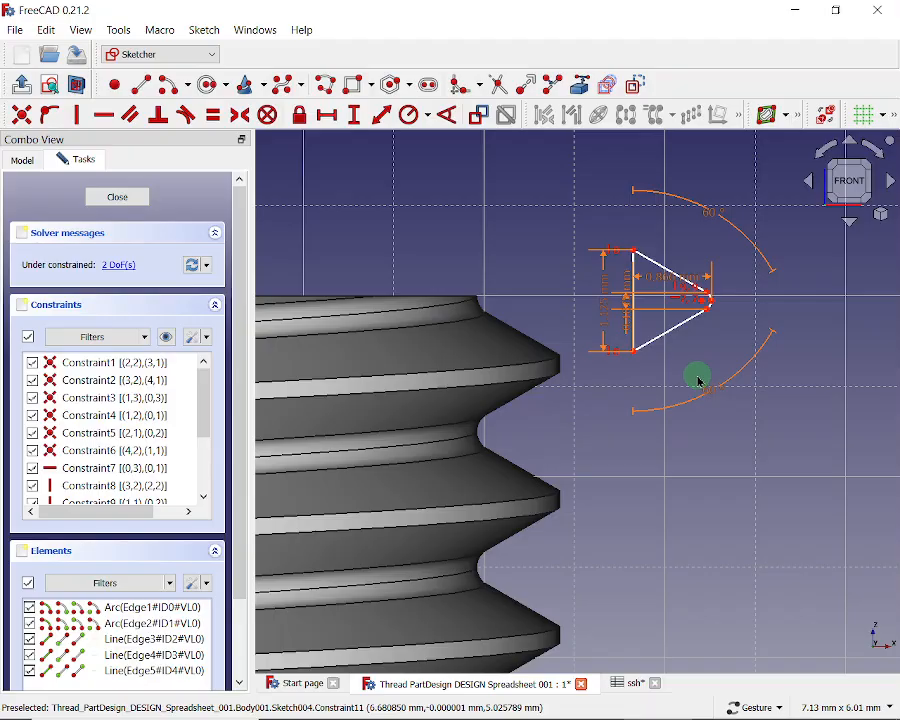
mouse_move(719, 388)
left_mouse_down()
mouse_move(790, 436)
mouse_move(647, 301)
mouse_move(648, 325)
left_mouse_up()
left_click_drag(449, 198, 434, 512)
mouse_move(692, 453)
left_mouse_down()
mouse_move(673, 183)
mouse_move(561, 193)
mouse_move(579, 235)
left_mouse_up()
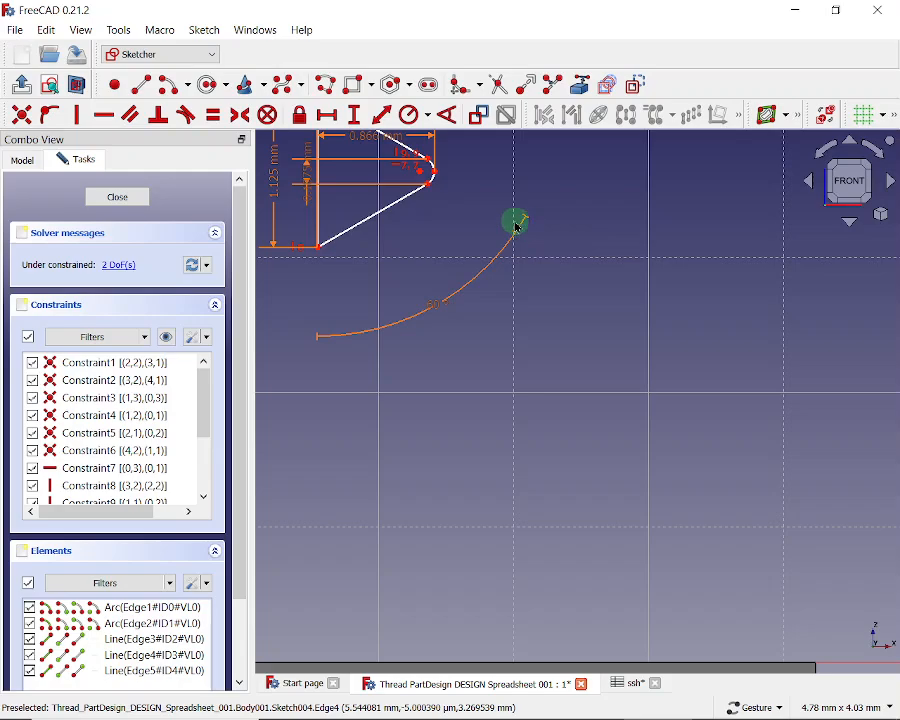
left_click(435, 174)
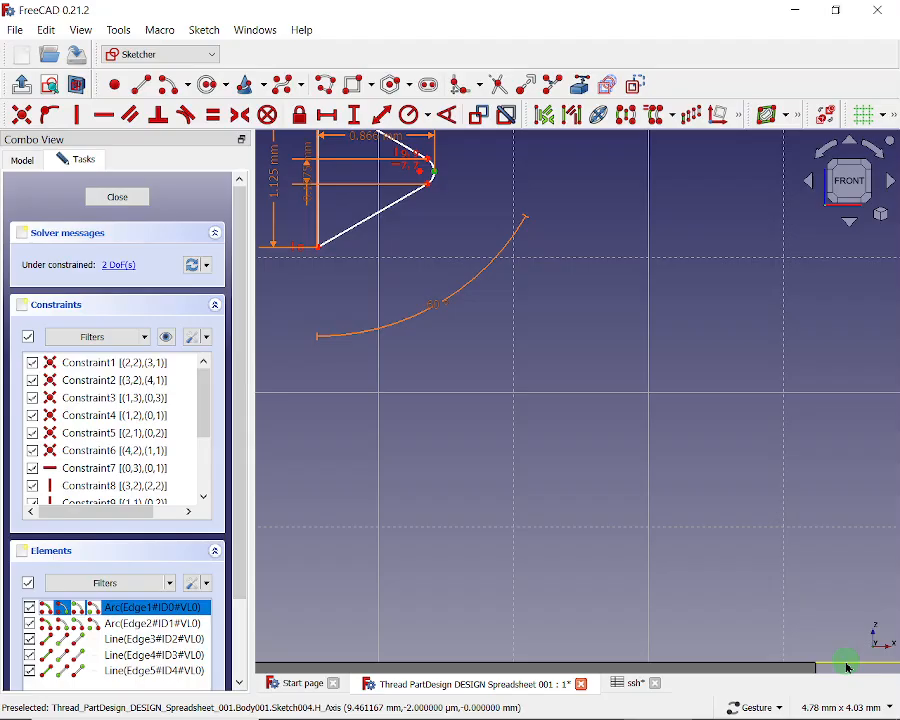
left_click(355, 116)
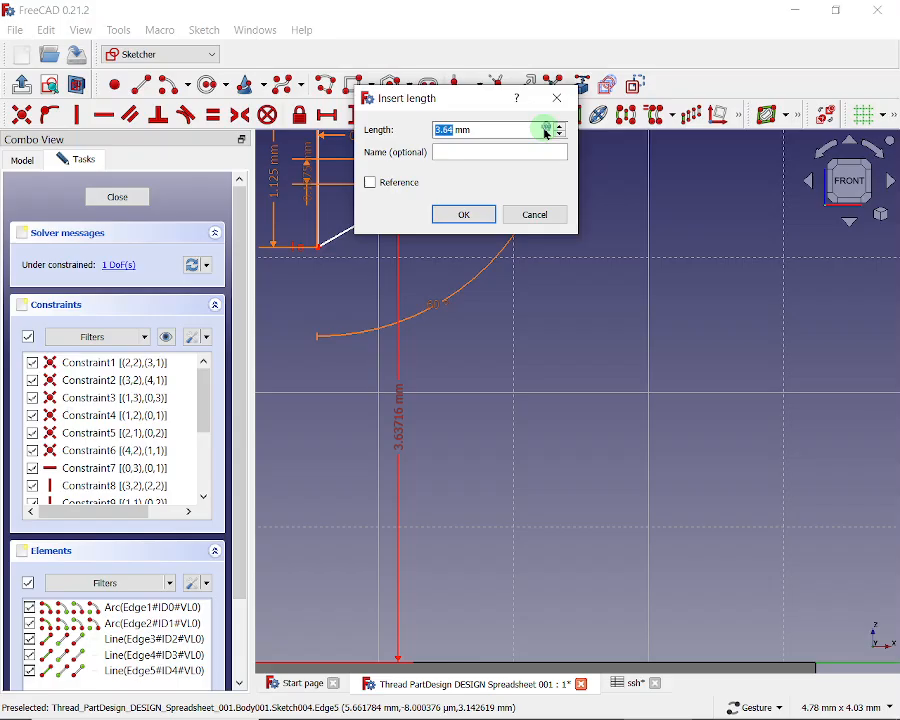
left_click(546, 129)
type("s")
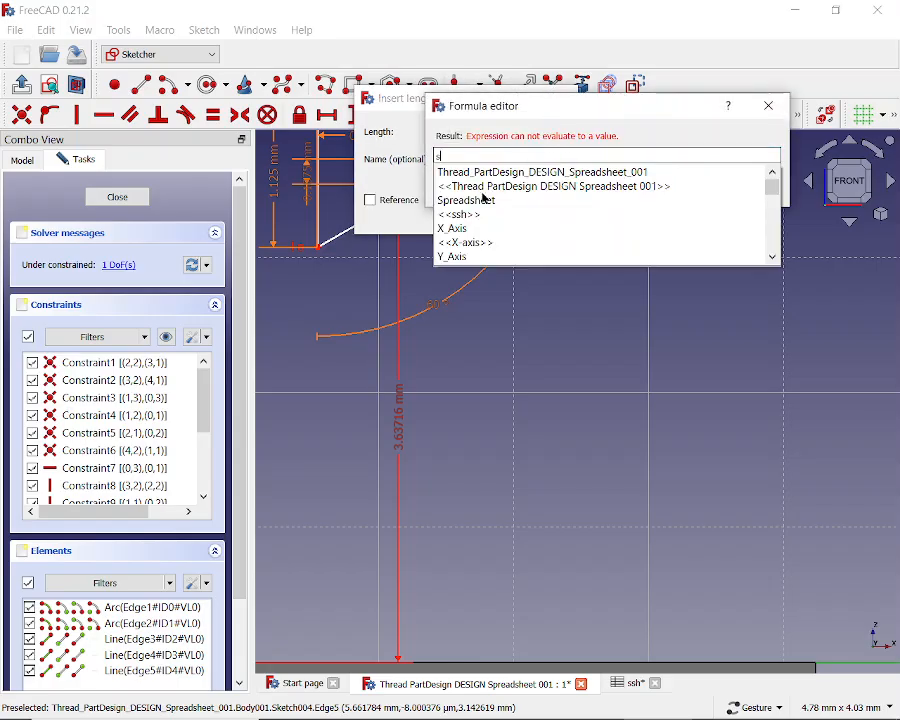
left_click(462, 216)
type("int")
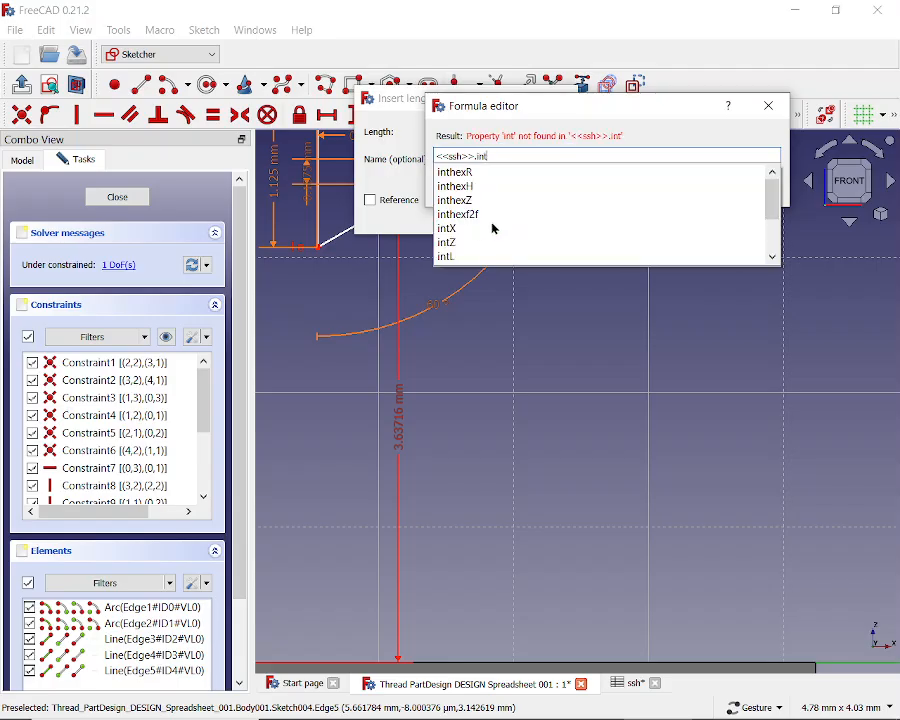
left_click(453, 230)
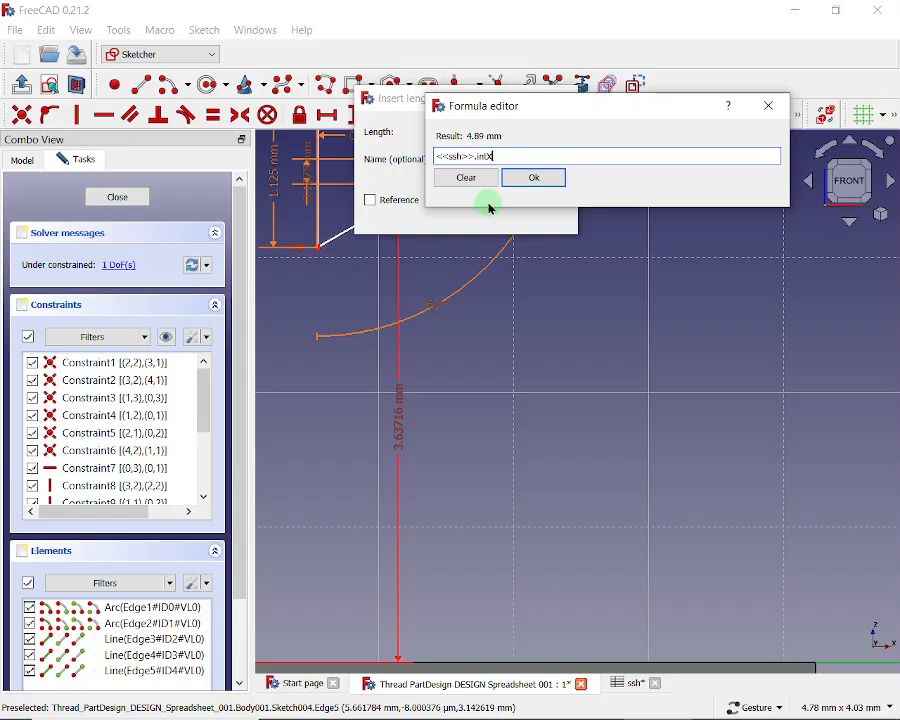
key("BackSpace")
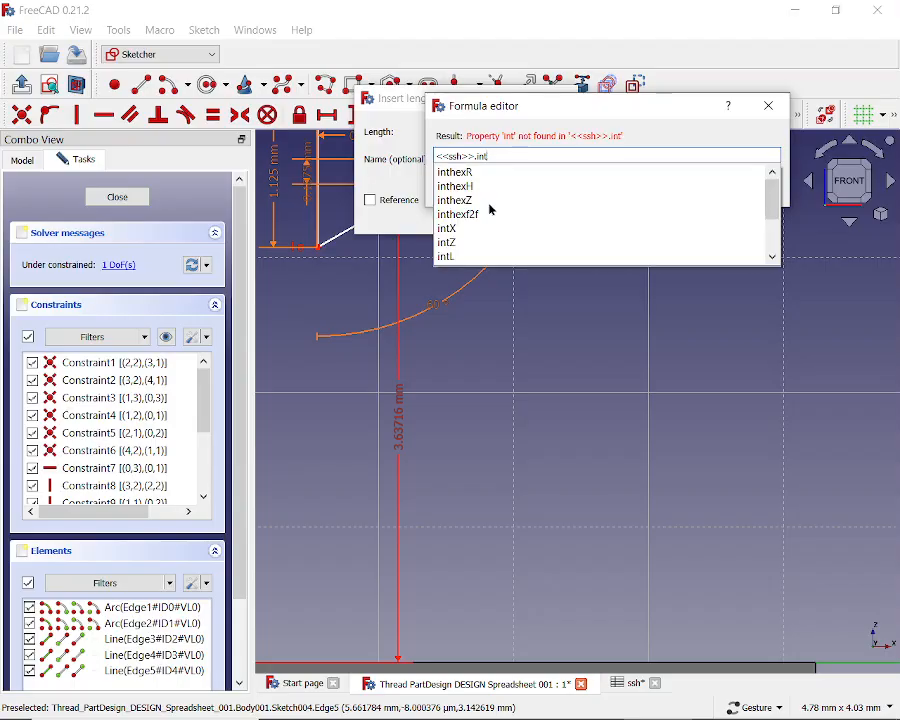
left_click(452, 243)
left_click(534, 180)
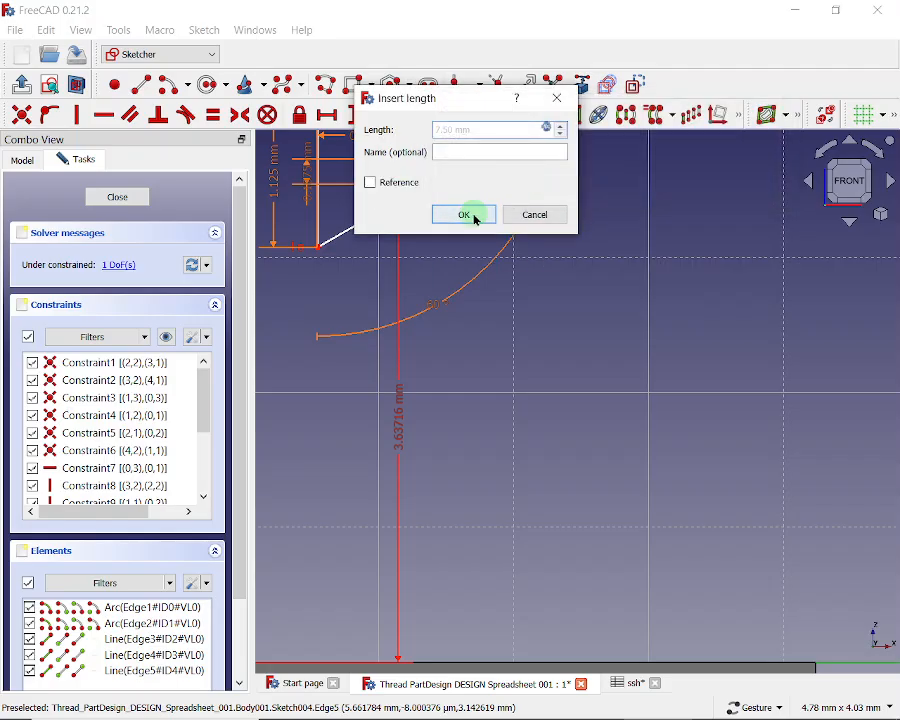
left_click(464, 212)
Step: Pull the profile closer to the vertical axis, then constrain the horizontal distance from its tip point to that axis with the expression <<ssh>>.intX
mouse_move(521, 440)
left_mouse_down()
mouse_move(550, 400)
mouse_move(550, 578)
mouse_move(556, 492)
mouse_move(777, 607)
mouse_move(775, 594)
left_mouse_up()
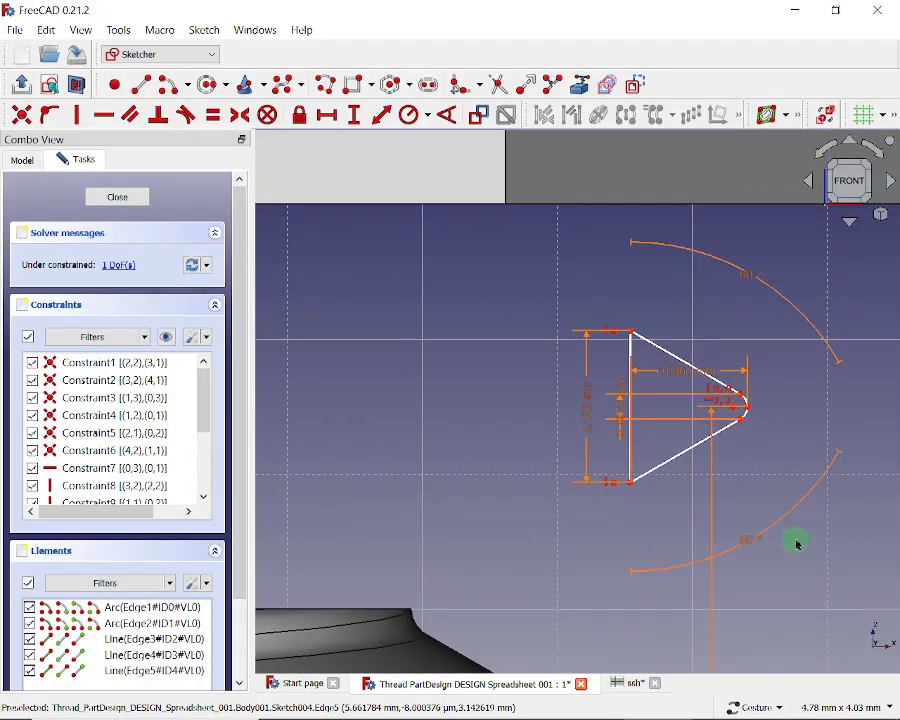
left_click_drag(792, 482, 795, 475)
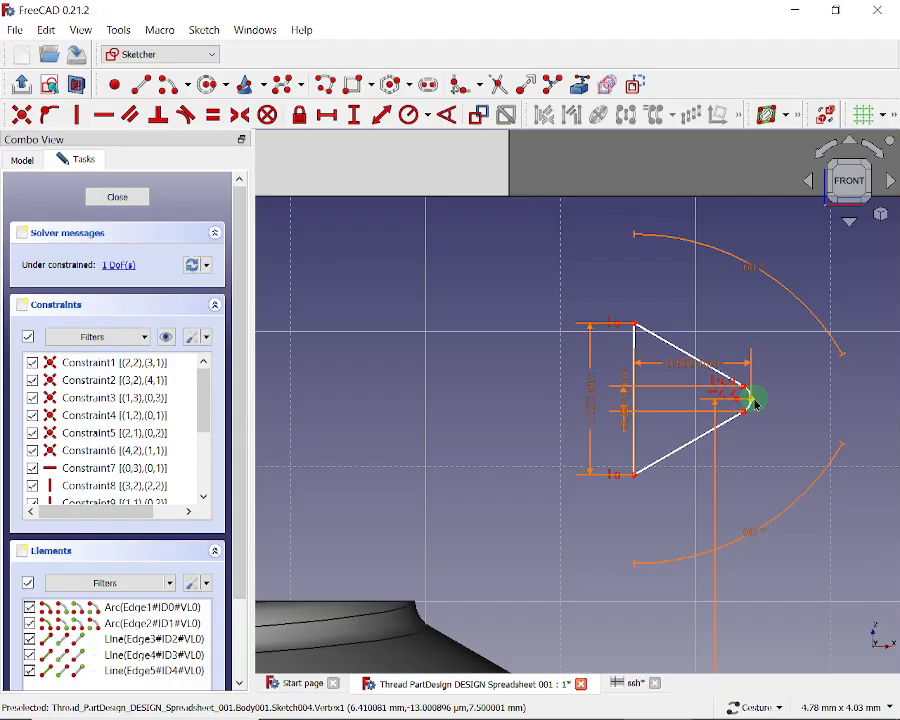
left_click_drag(746, 399, 528, 380)
mouse_move(605, 376)
left_mouse_down()
mouse_move(897, 373)
mouse_move(887, 373)
left_mouse_up()
scroll(554, 383, "down", 3)
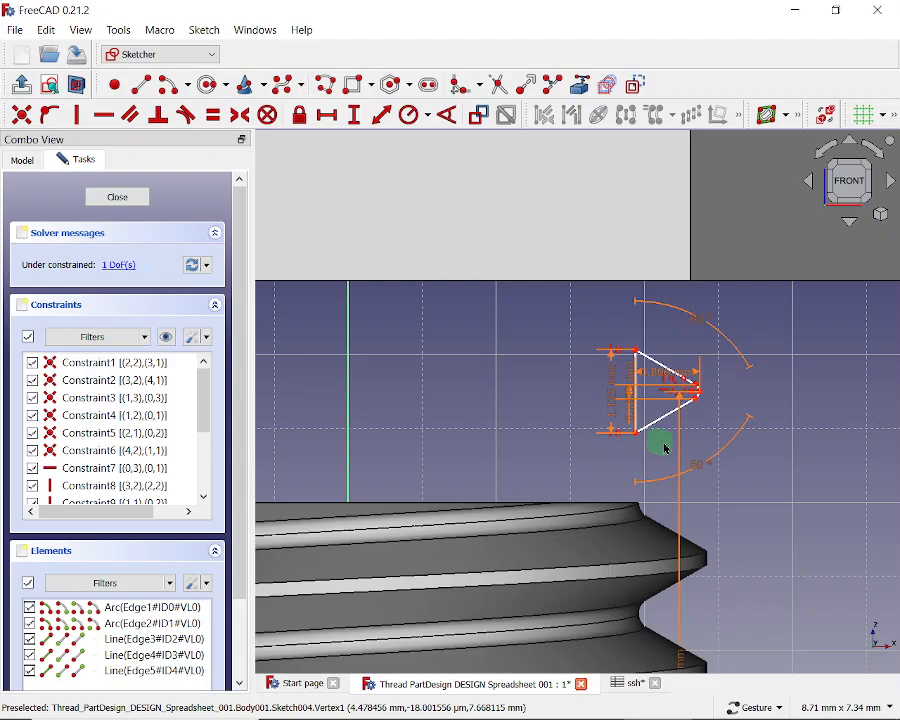
left_click(700, 396)
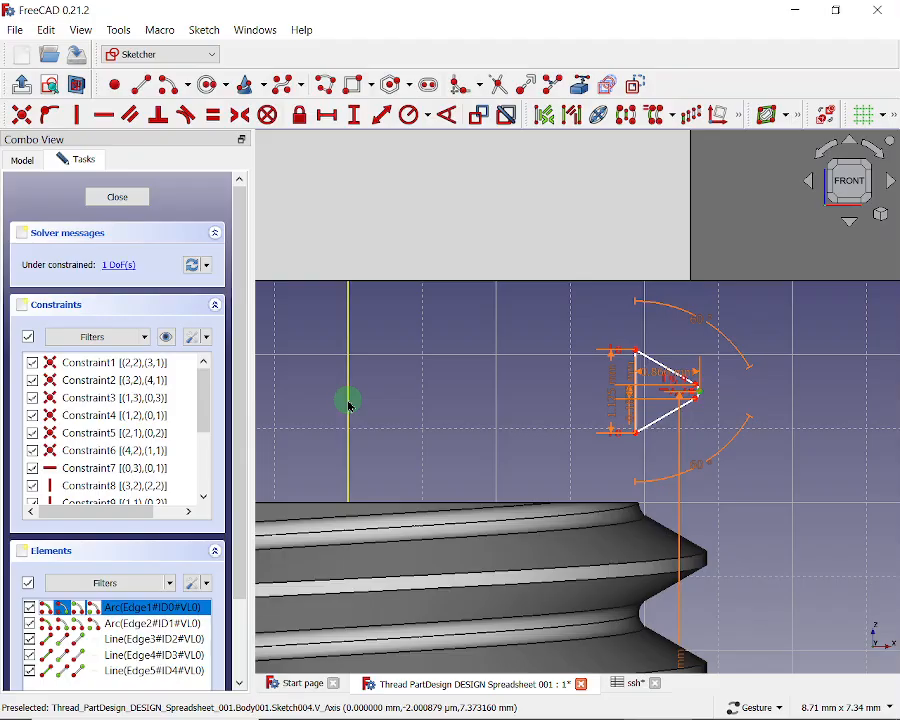
left_click(329, 116)
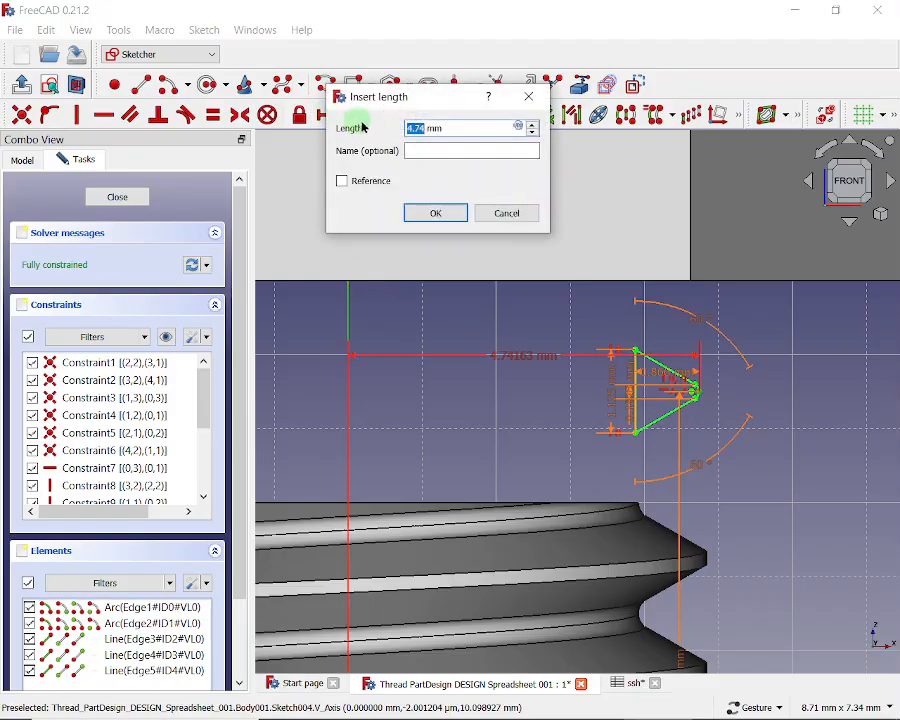
left_click(520, 131)
type("s")
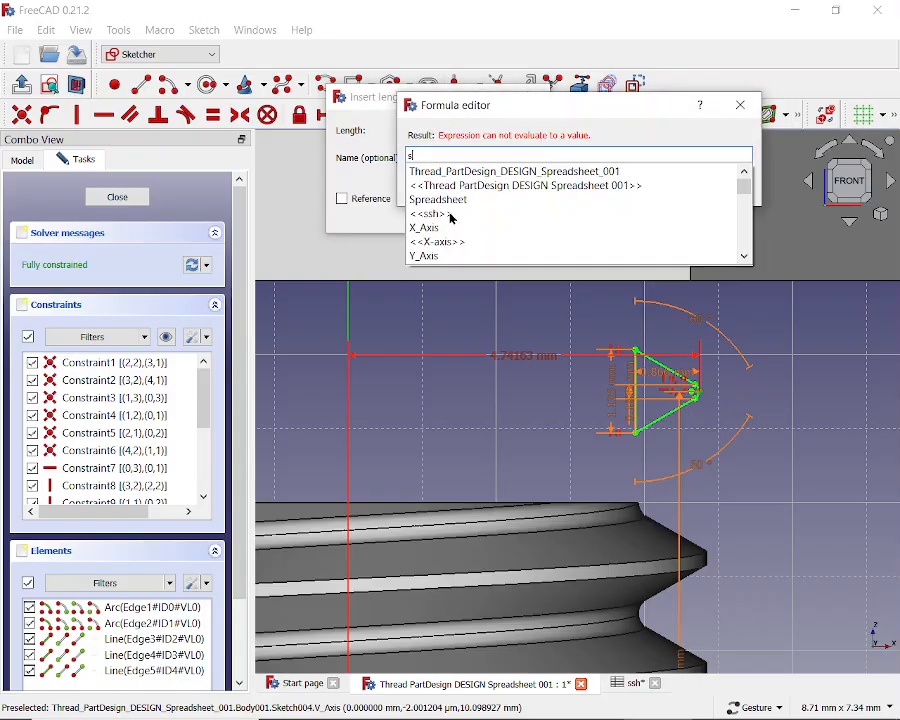
left_click(448, 214)
type("i")
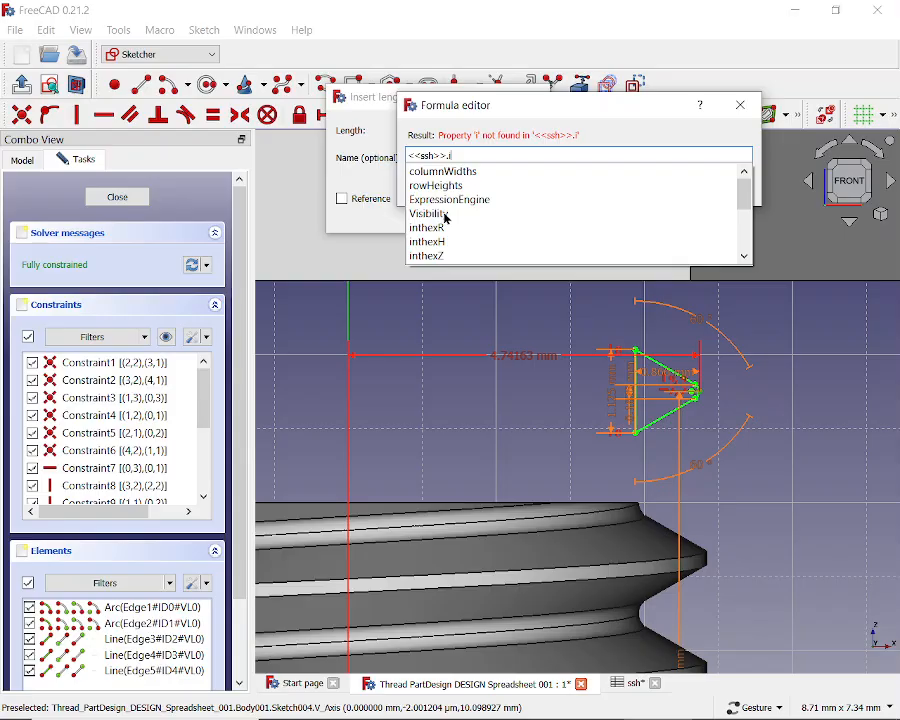
type("nt")
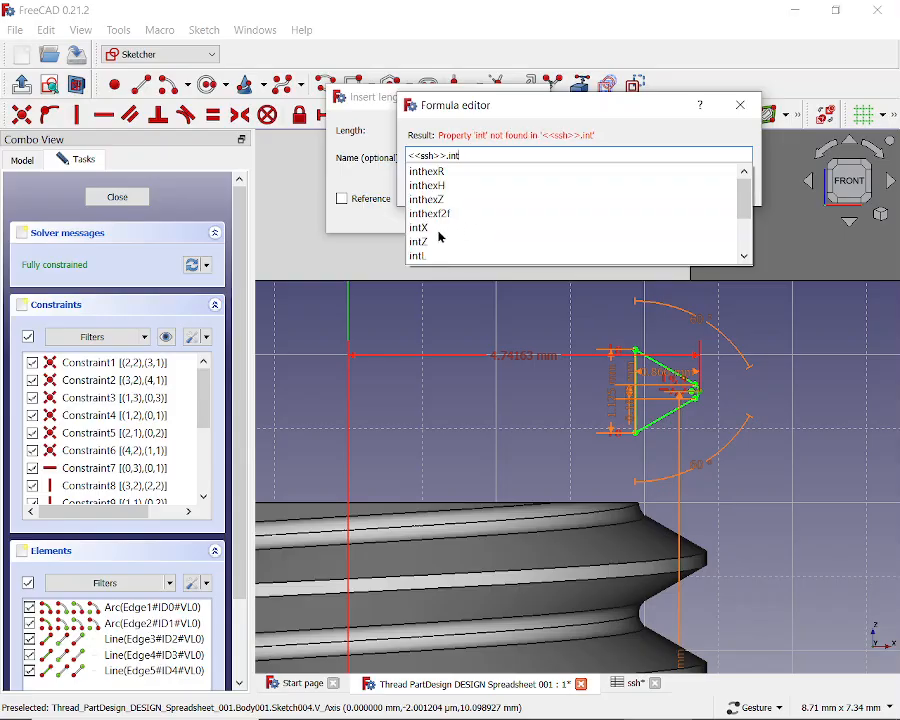
left_click(425, 229)
left_click(505, 176)
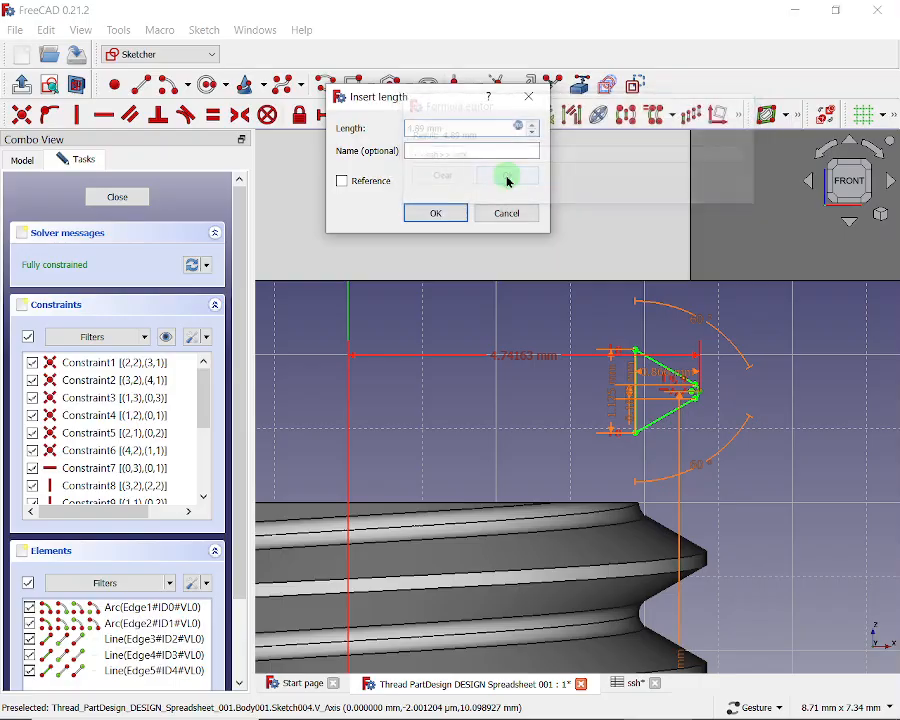
left_click(436, 214)
Step: Finish editing the nut's internal thread profile sketch and clear the selection
mouse_move(777, 381)
left_mouse_down()
mouse_move(712, 294)
mouse_move(647, 277)
left_mouse_up()
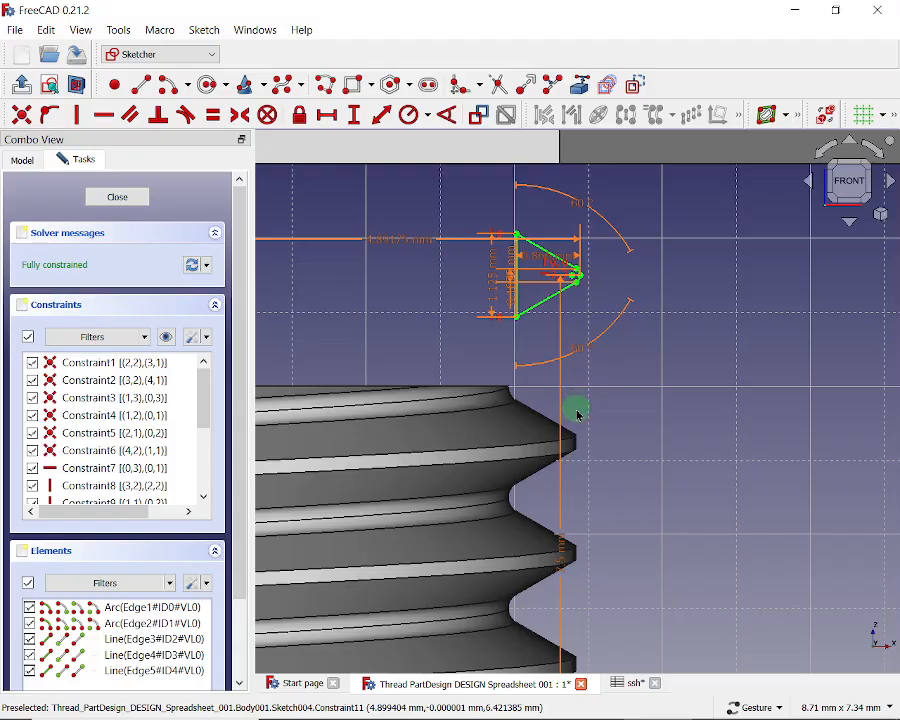
left_click(118, 198)
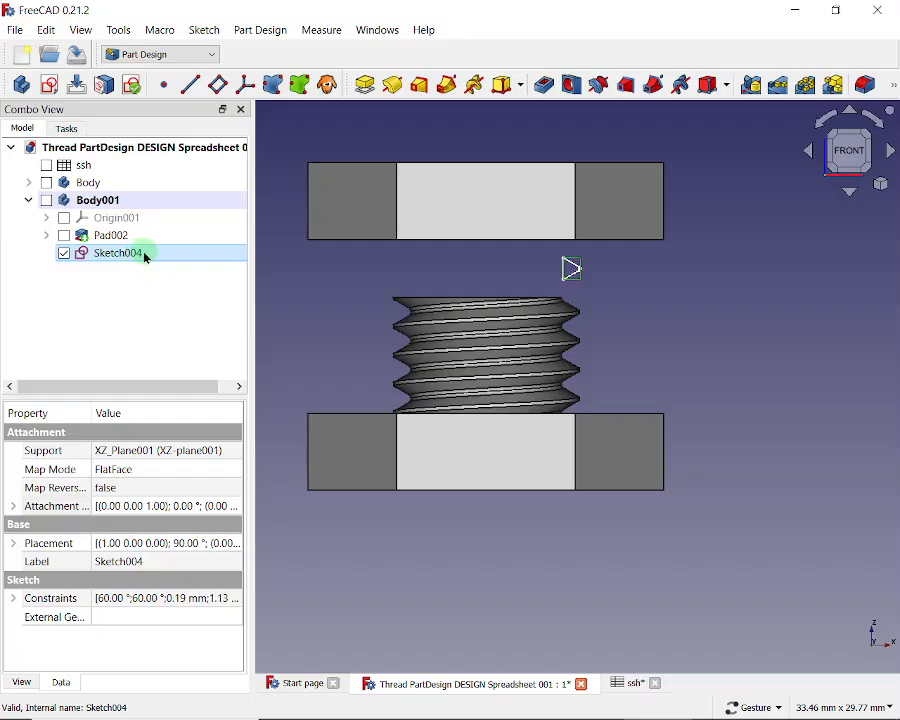
left_click(330, 303)
left_click_drag(330, 303, 303, 311)
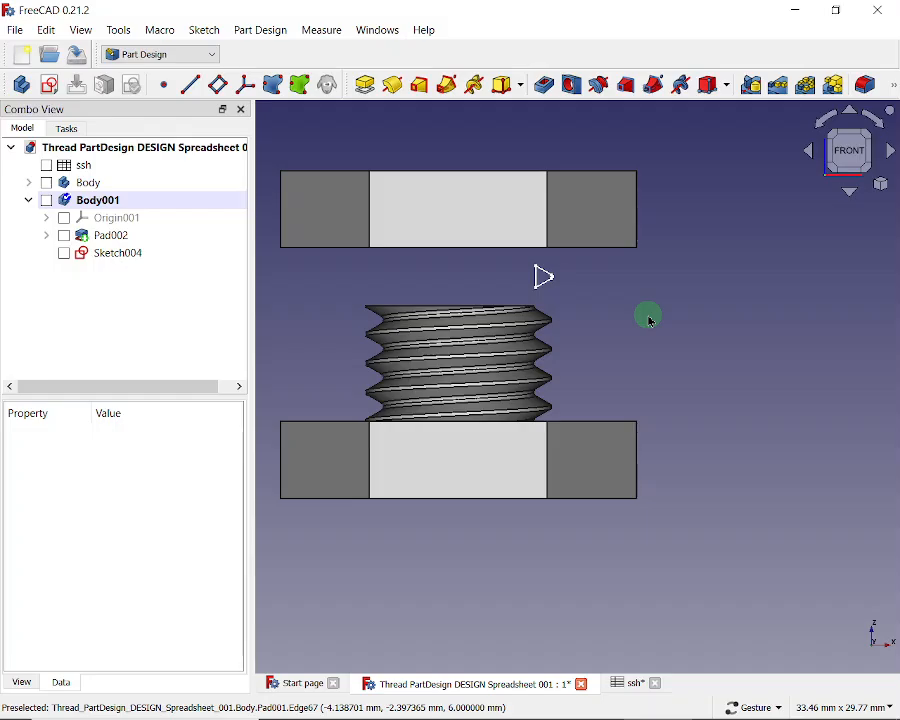
Step: Start a subtractive helix on the nut from the internal thread profile sketch and set its pitch to the expression <<ssh>>.inthelP
left_click(63, 254)
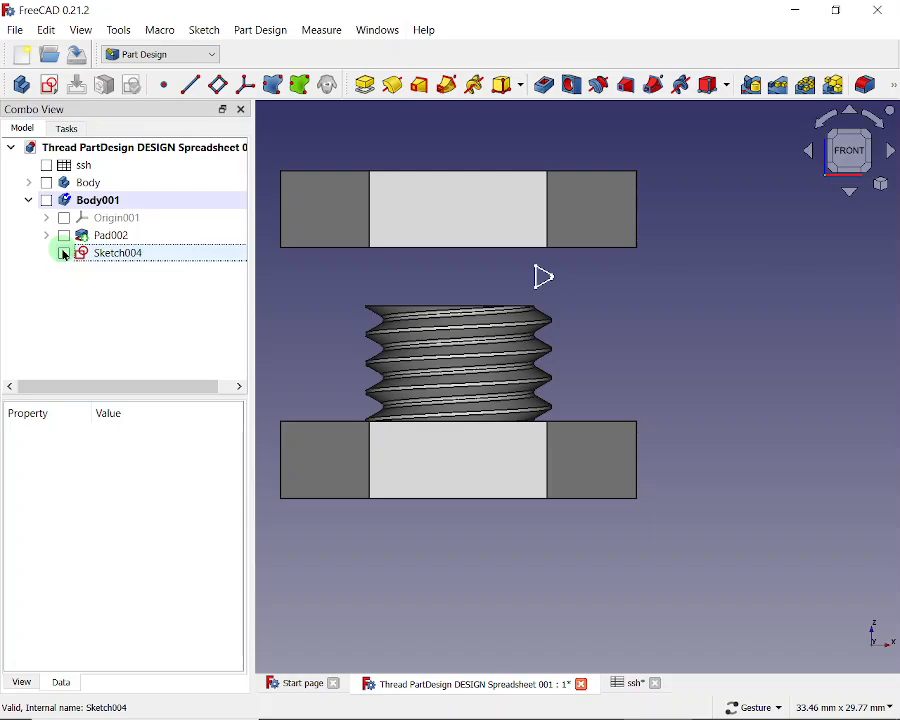
left_click(64, 235)
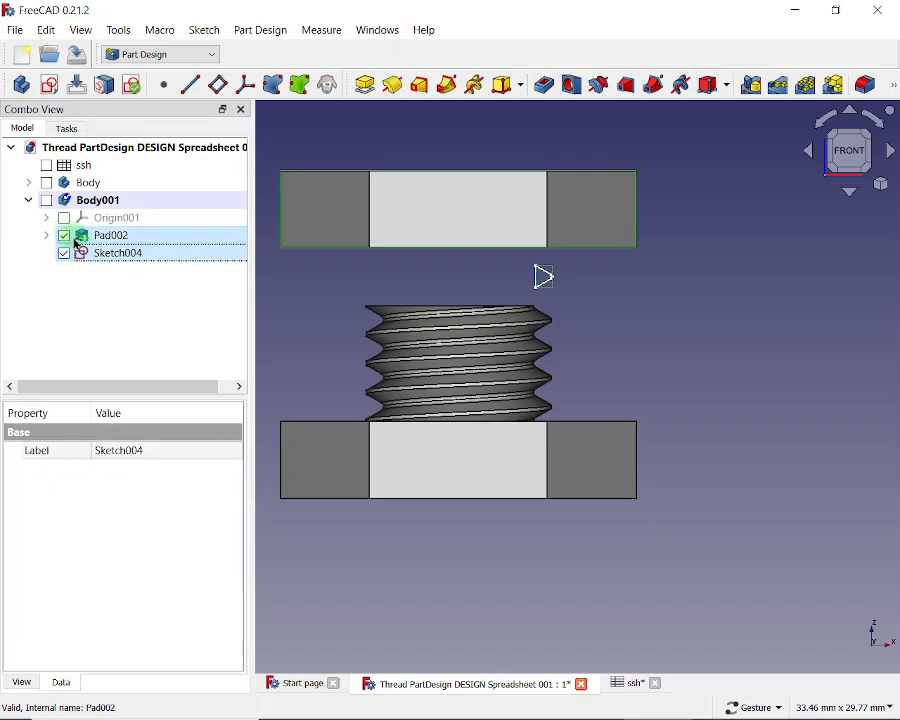
left_click(682, 86)
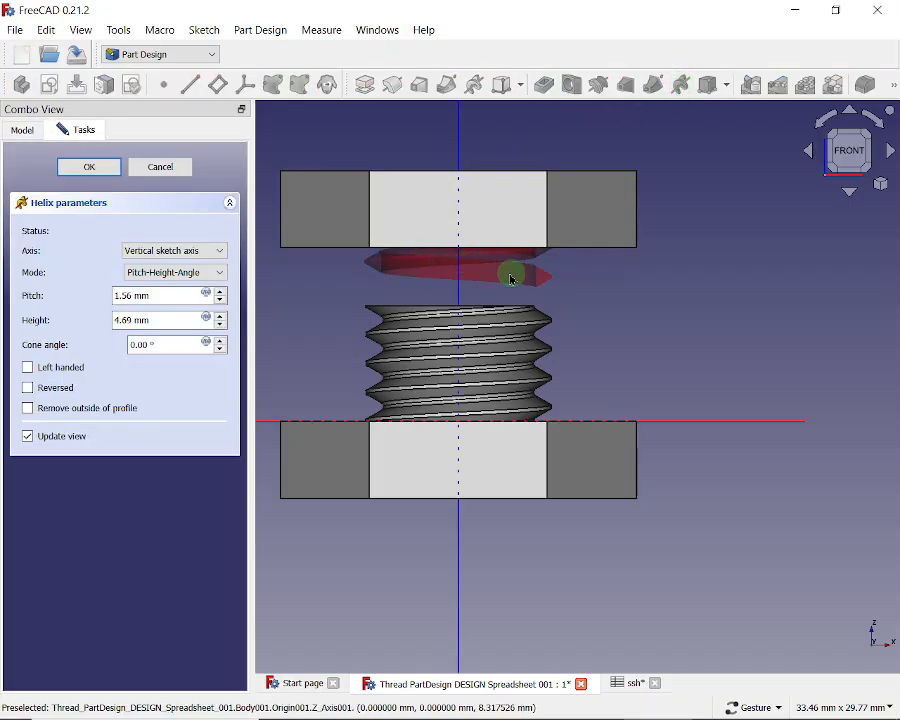
left_click(206, 294)
type("s")
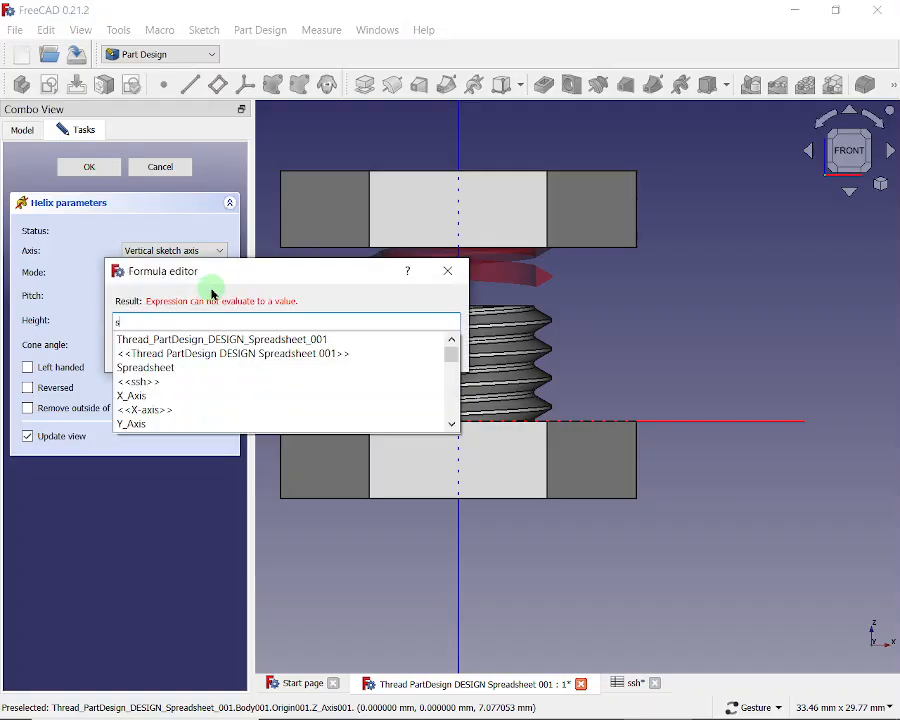
left_click(150, 382)
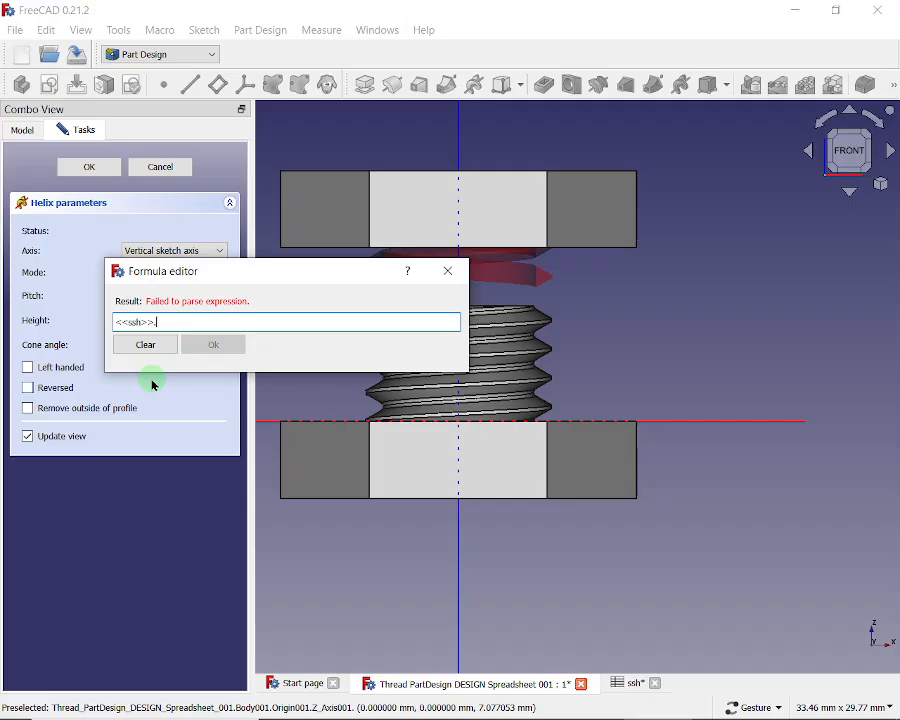
type("int")
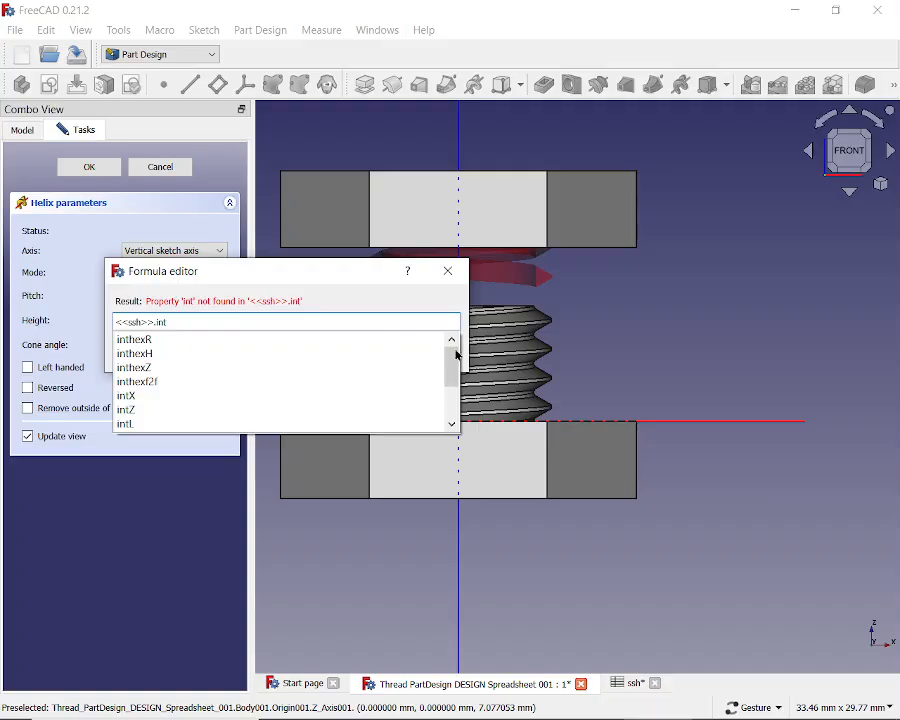
scroll(414, 400, "down", 2)
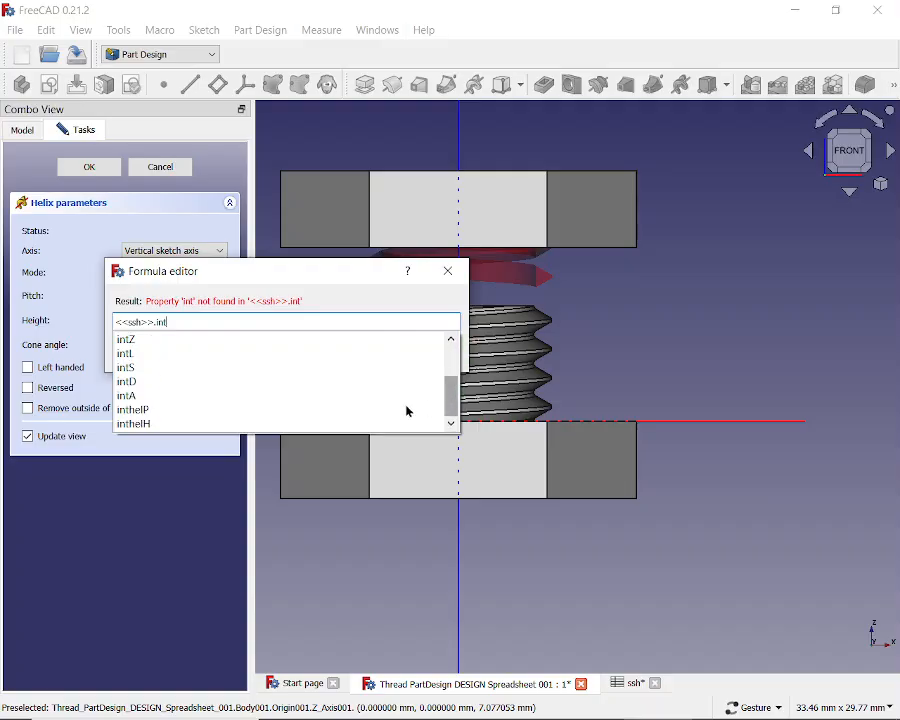
left_click(148, 410)
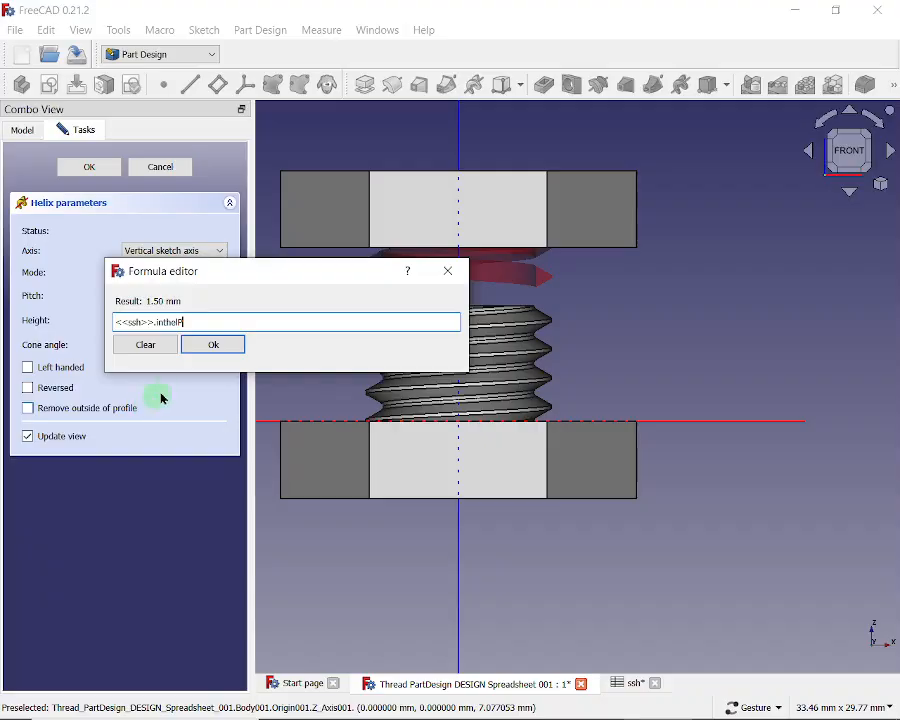
left_click(215, 345)
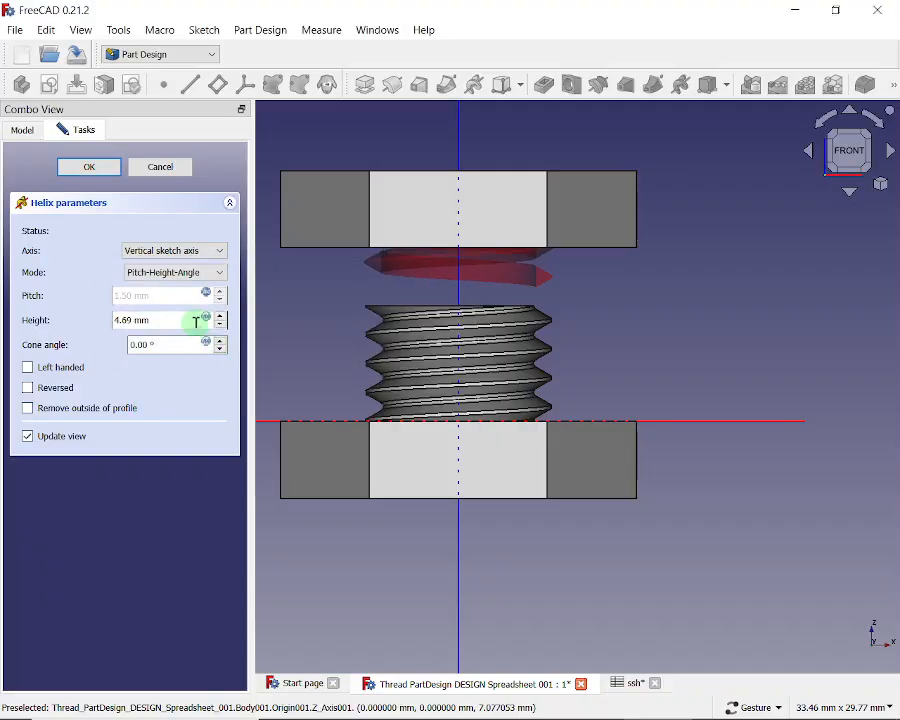
Step: Set the subtractive helix height to the expression <<ssh>>.inthelH and finish cutting the nut's internal thread
left_click(206, 320)
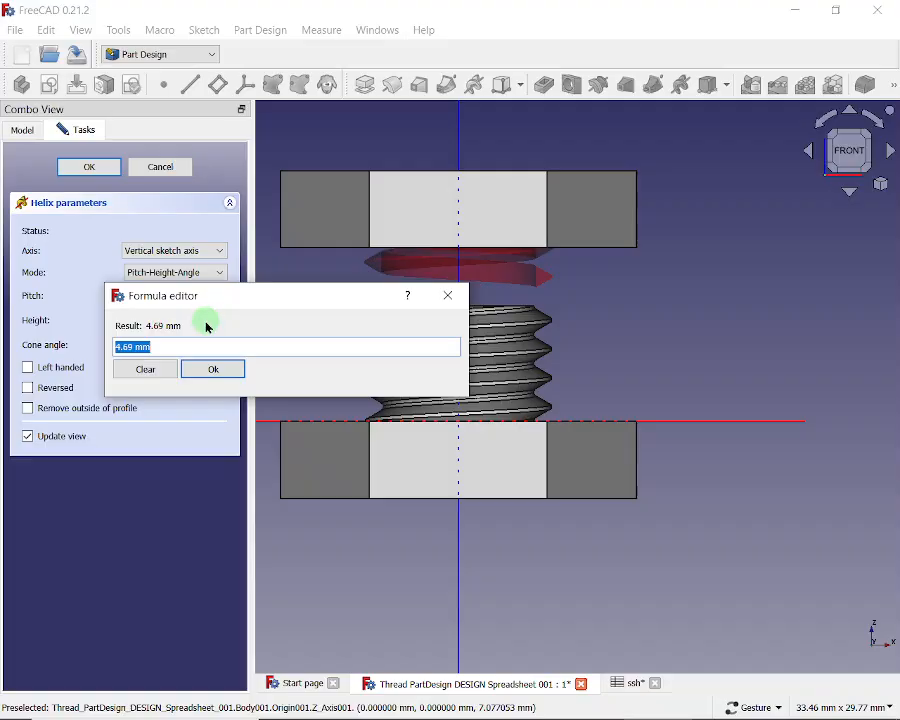
type("s")
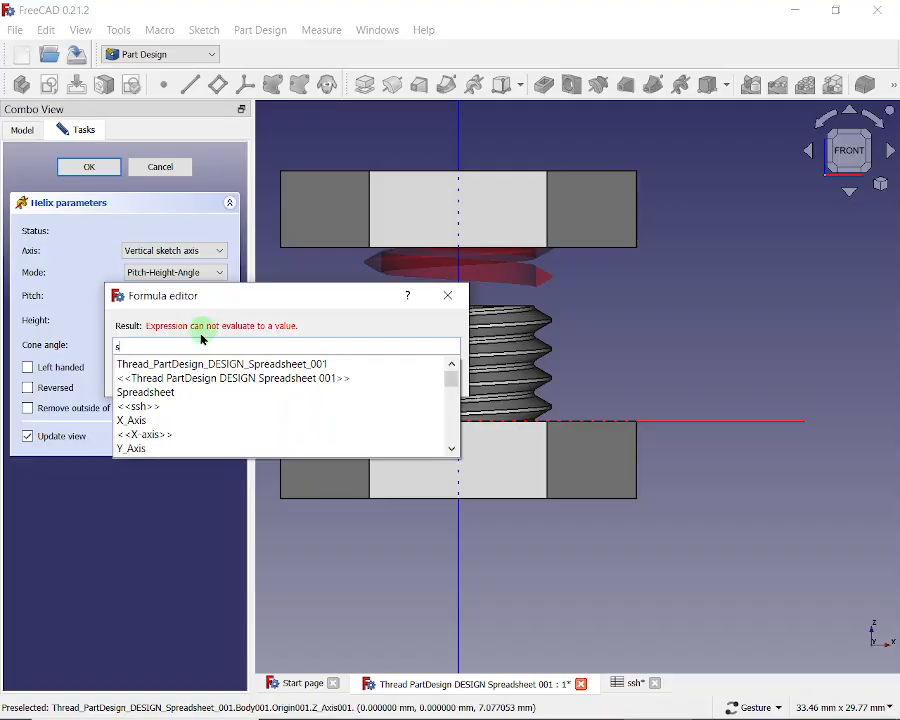
left_click(147, 408)
type("int")
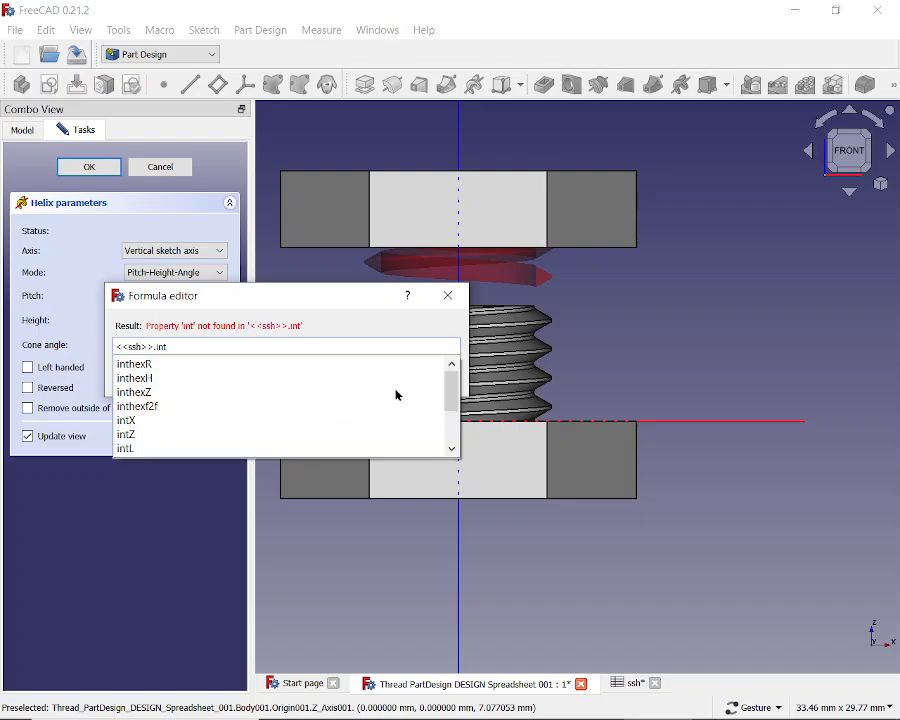
left_click_drag(448, 393, 449, 428)
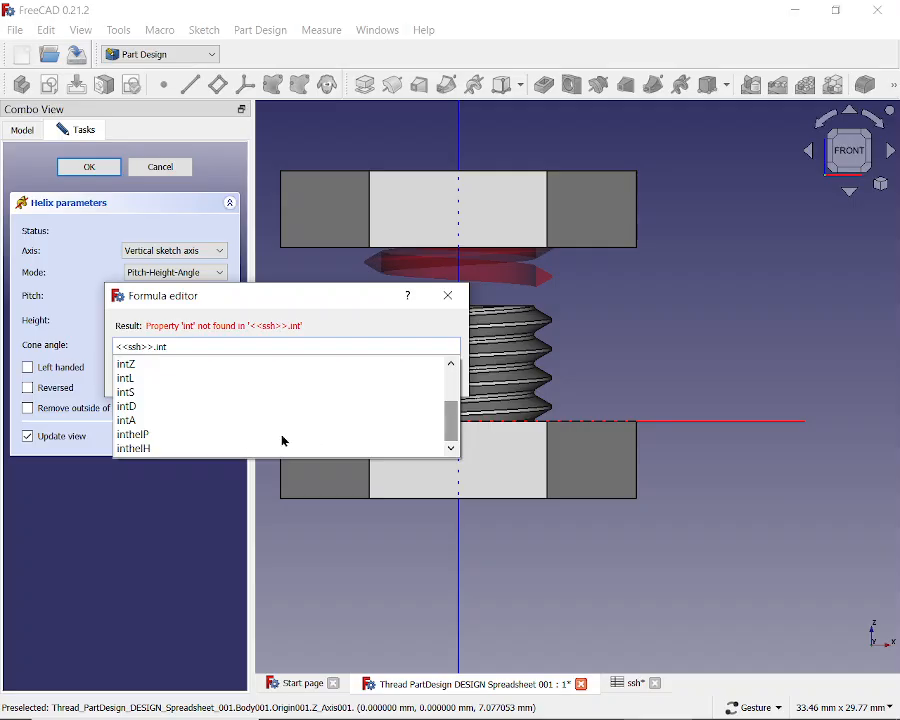
left_click(148, 452)
left_click(211, 368)
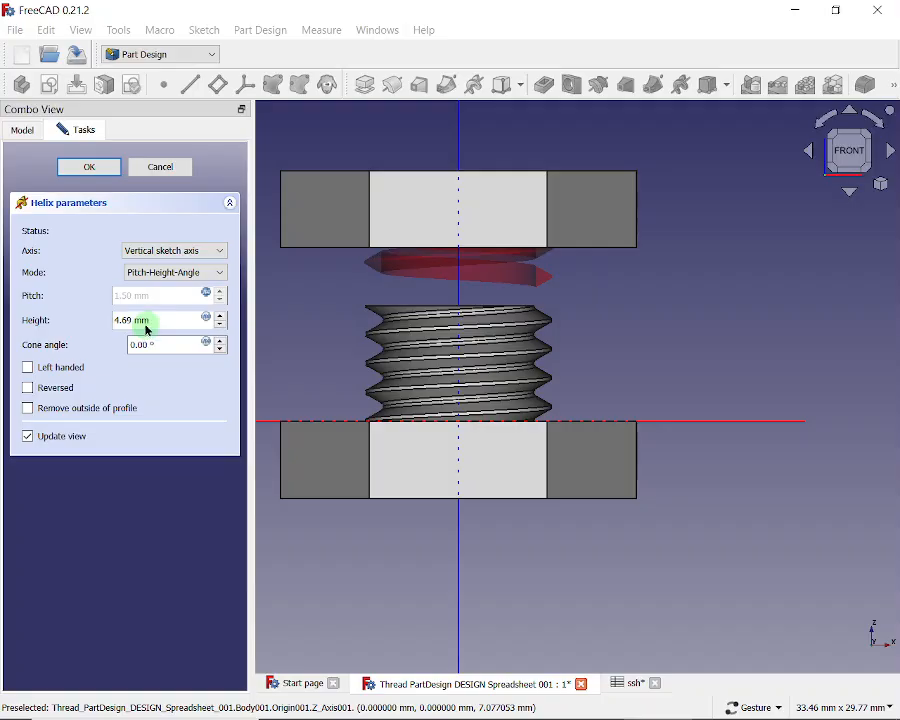
mouse_move(622, 299)
left_mouse_down()
mouse_move(621, 331)
mouse_move(629, 309)
mouse_move(620, 397)
left_mouse_up()
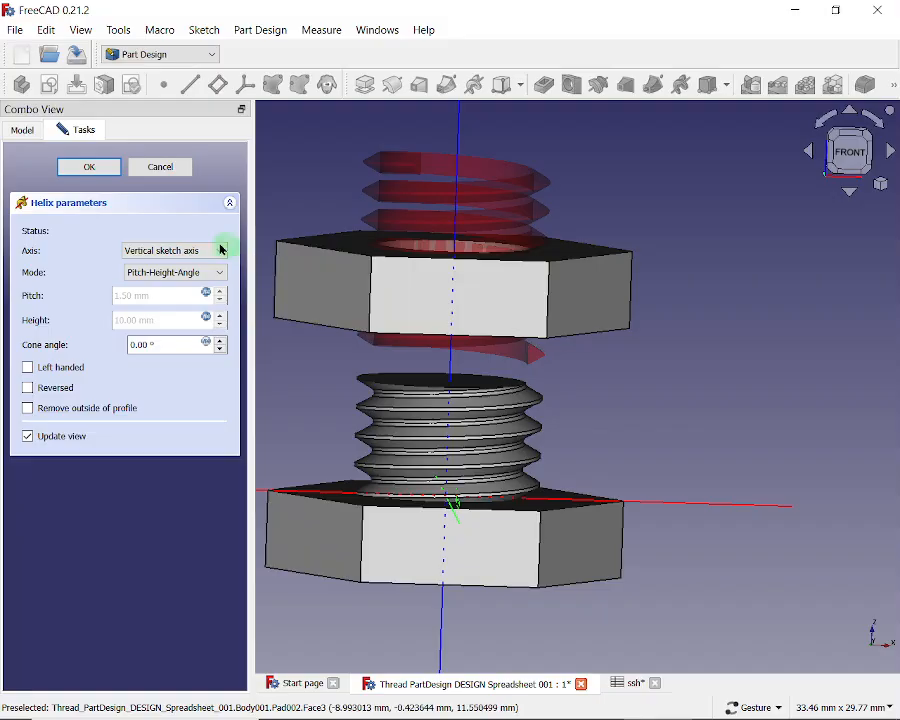
left_click(89, 168)
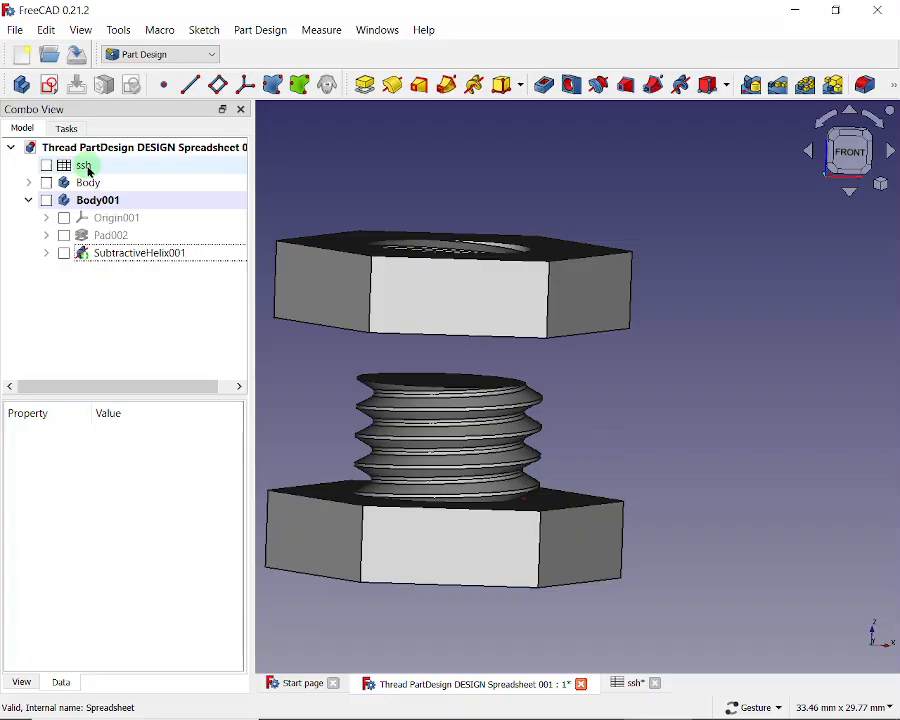
Step: Examine the nut's cut thread from below, and compare its profile sketch closely with the bolt's thread crests
left_click_drag(659, 213, 685, 188)
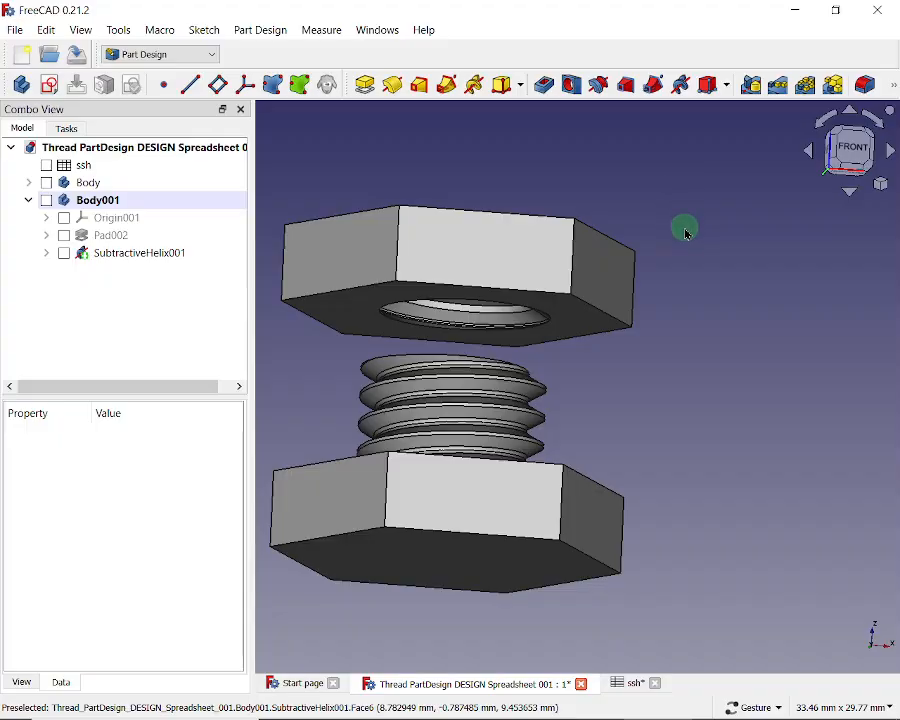
left_click_drag(790, 331, 713, 356)
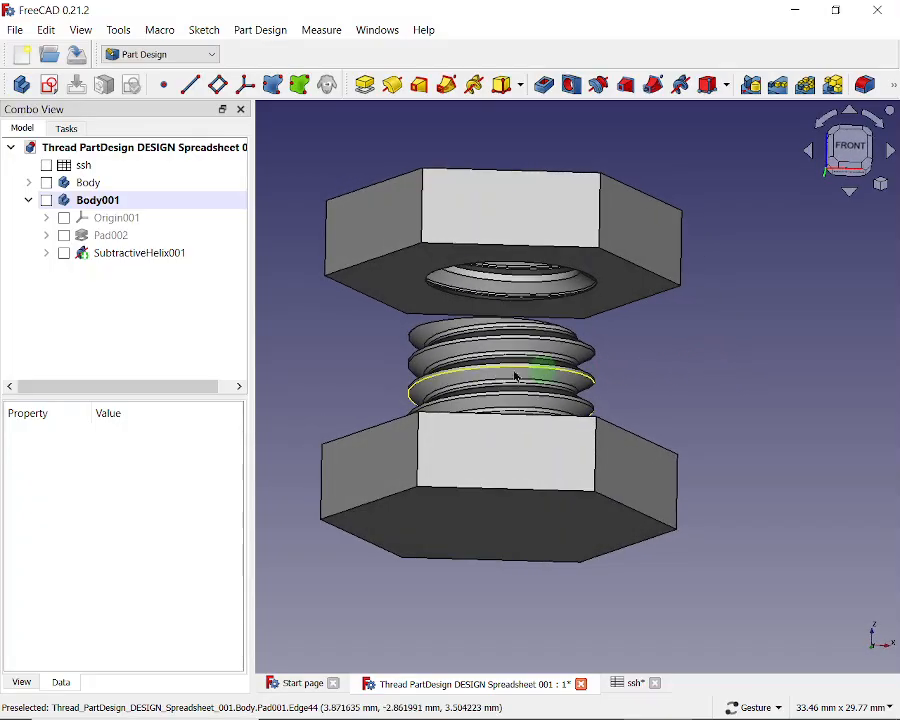
left_click(46, 253)
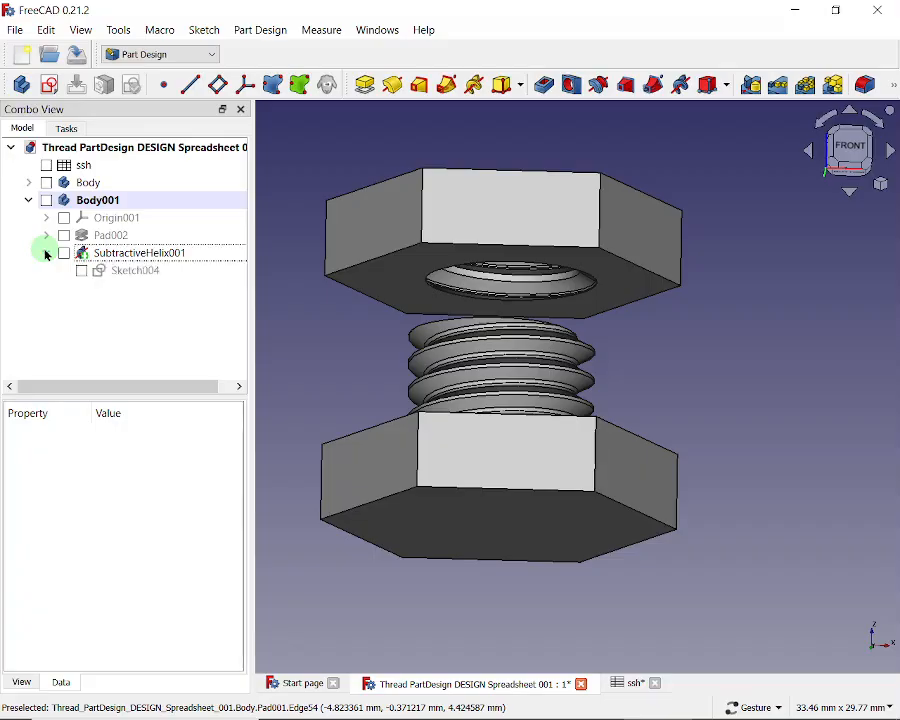
left_click(141, 270)
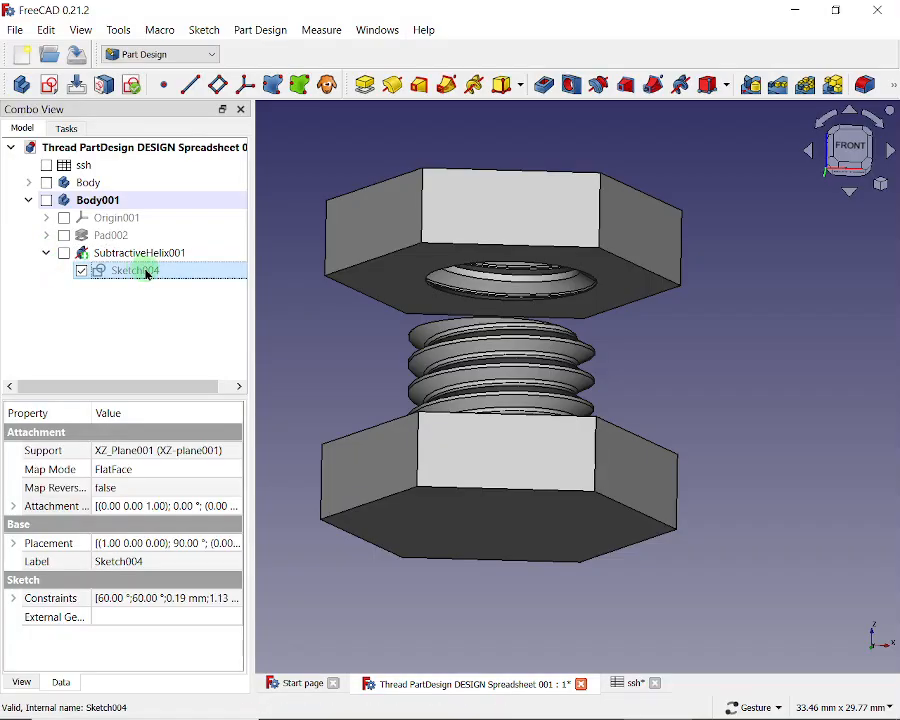
double_click(141, 270)
scroll(700, 330, "up", 3)
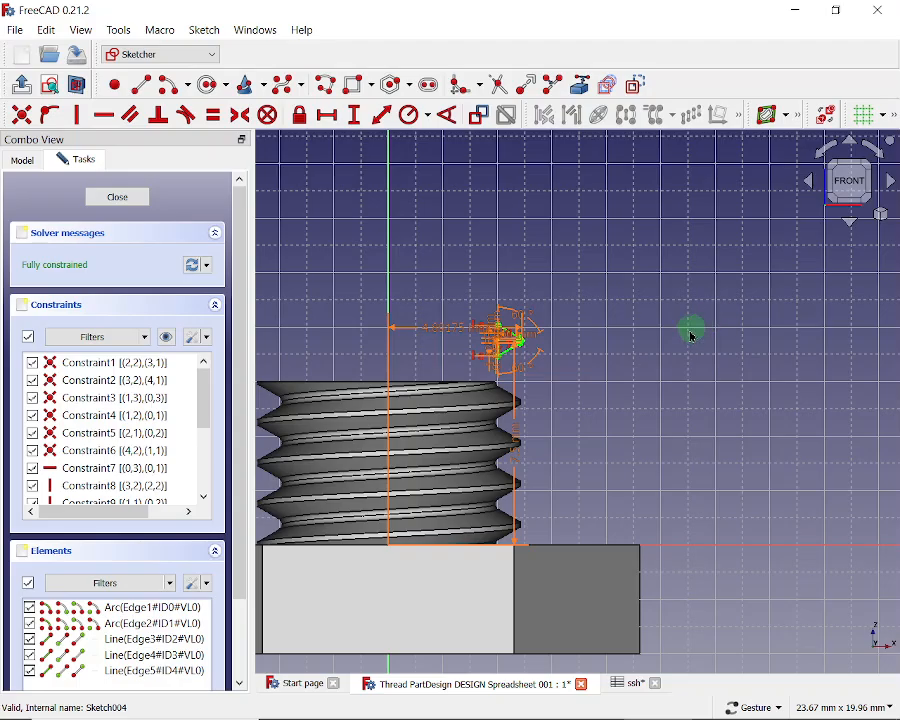
scroll(692, 334, "up", 5)
left_click_drag(452, 342, 610, 288)
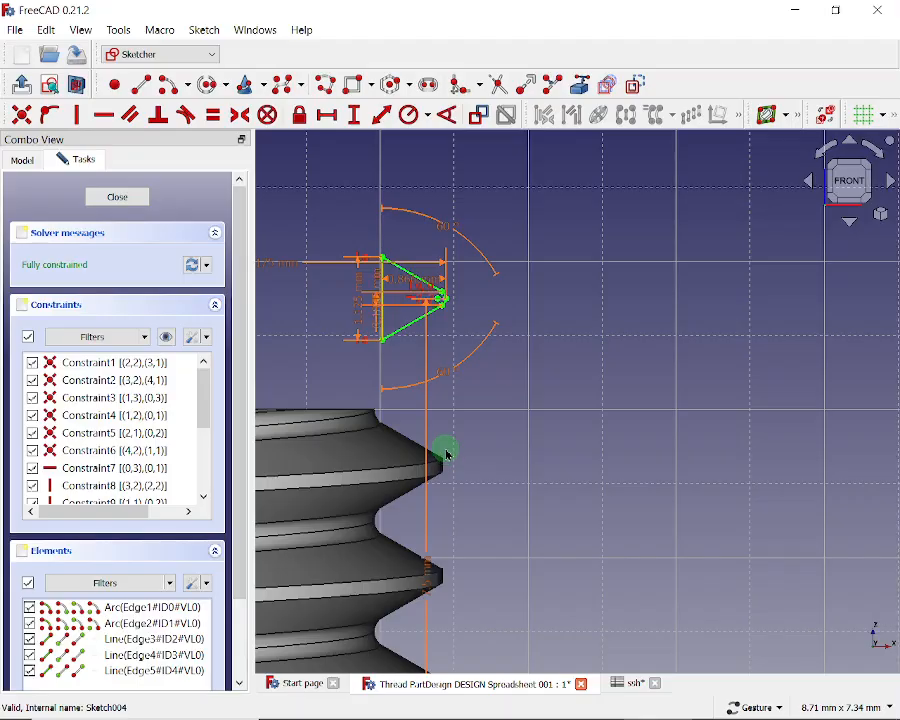
left_click(118, 197)
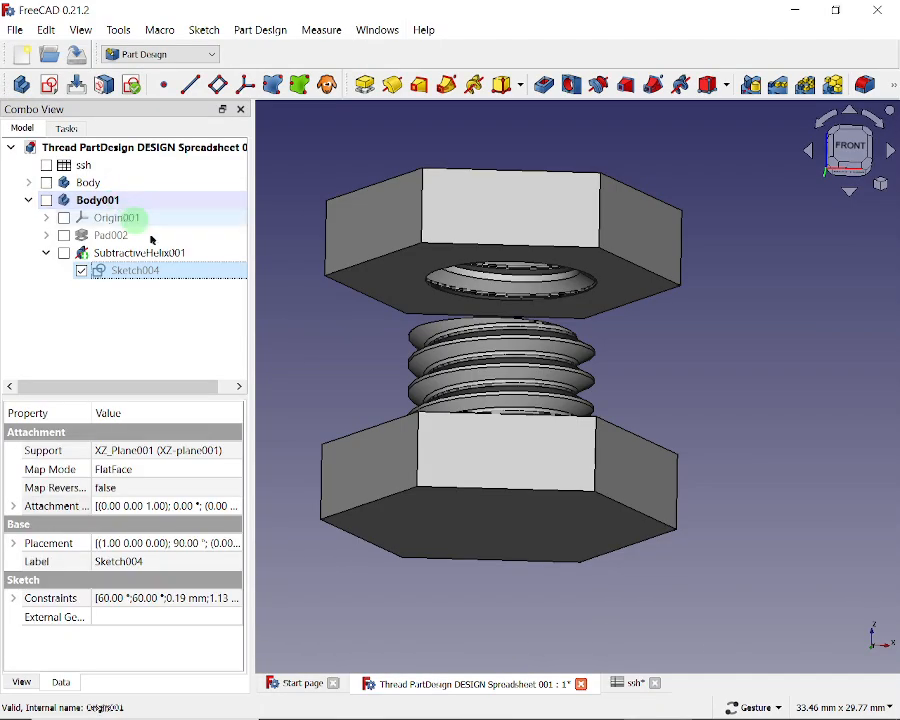
Step: In the ssh spreadsheet, set the nut tolerance in cell C8 to 5
left_click(634, 686)
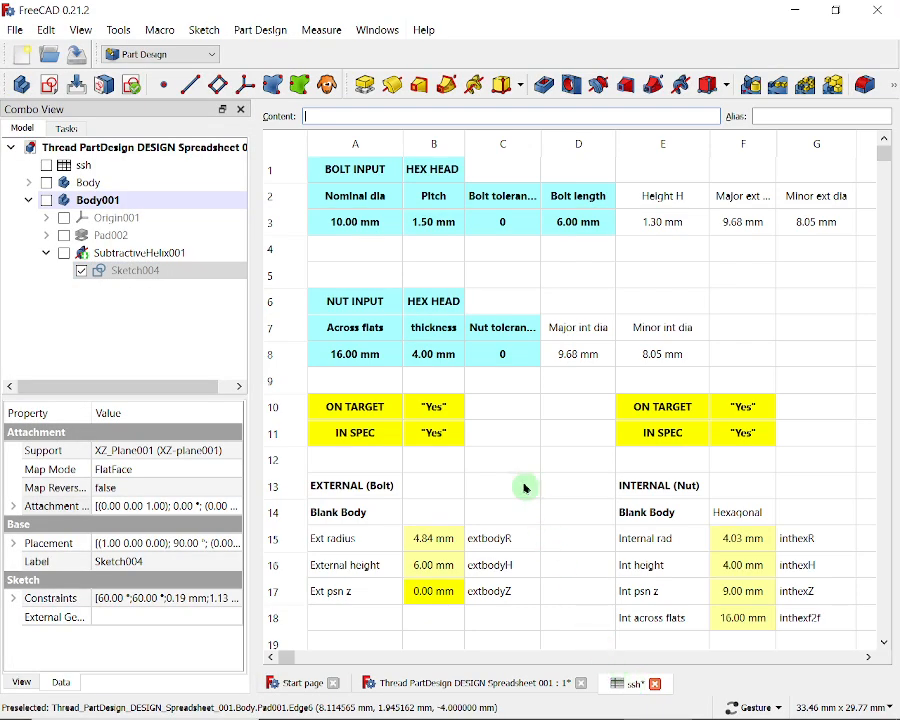
left_click(508, 352)
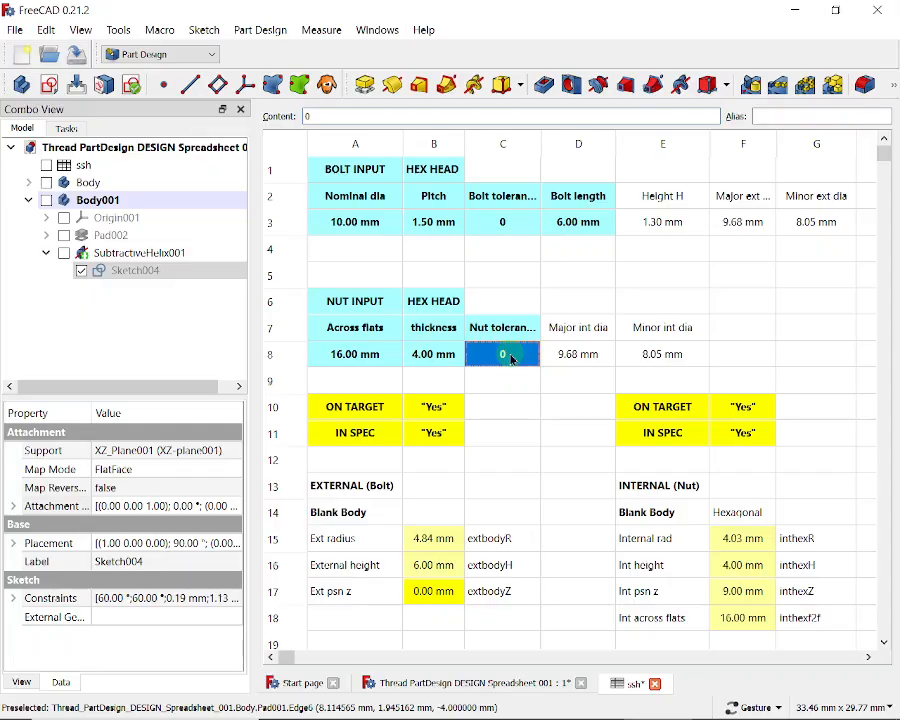
left_click(314, 116)
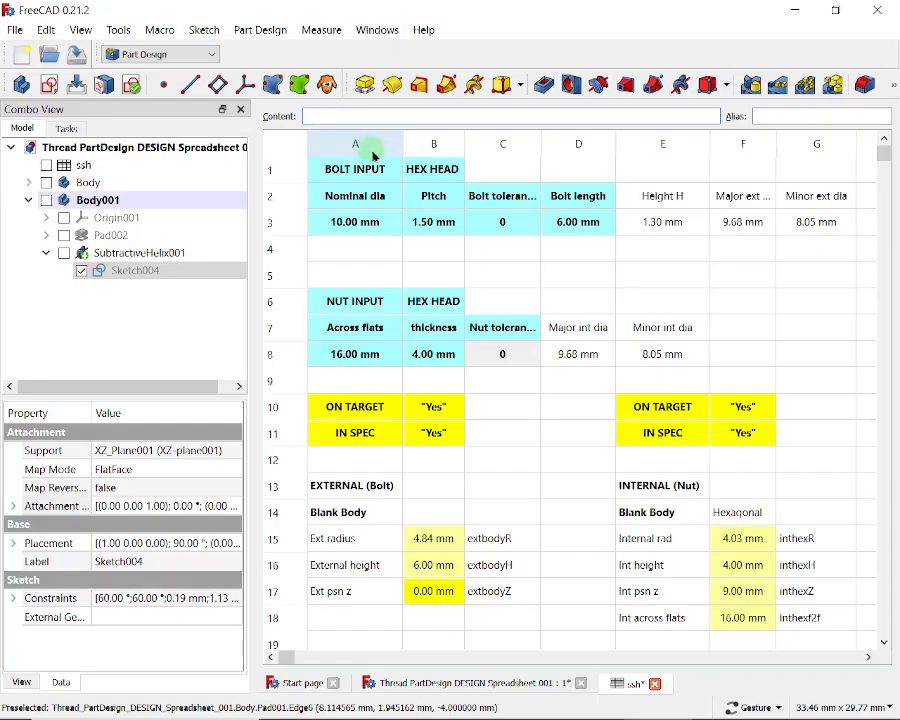
type("5")
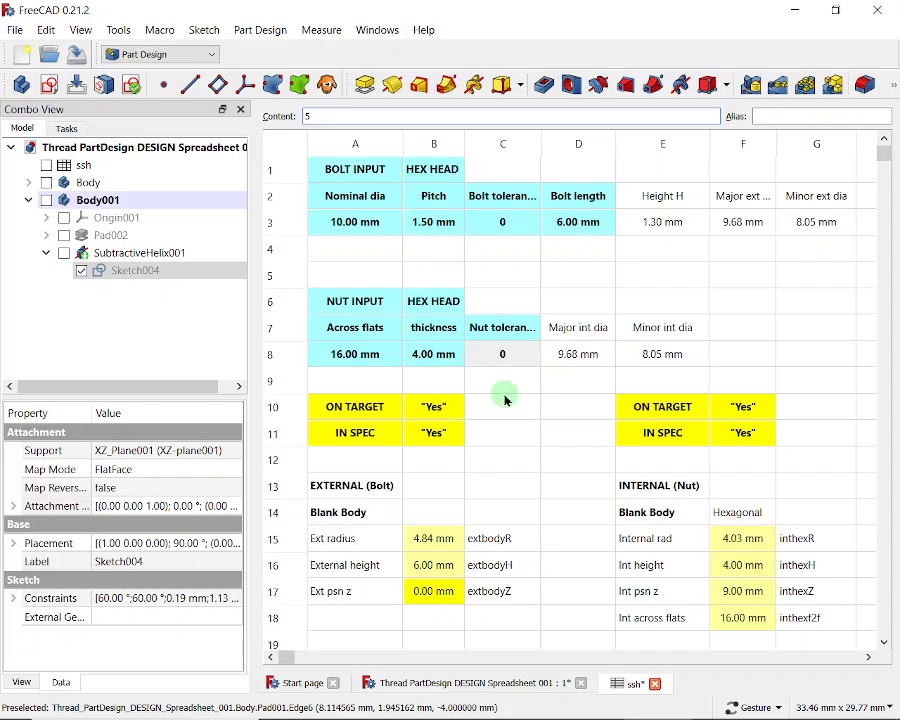
key("Return")
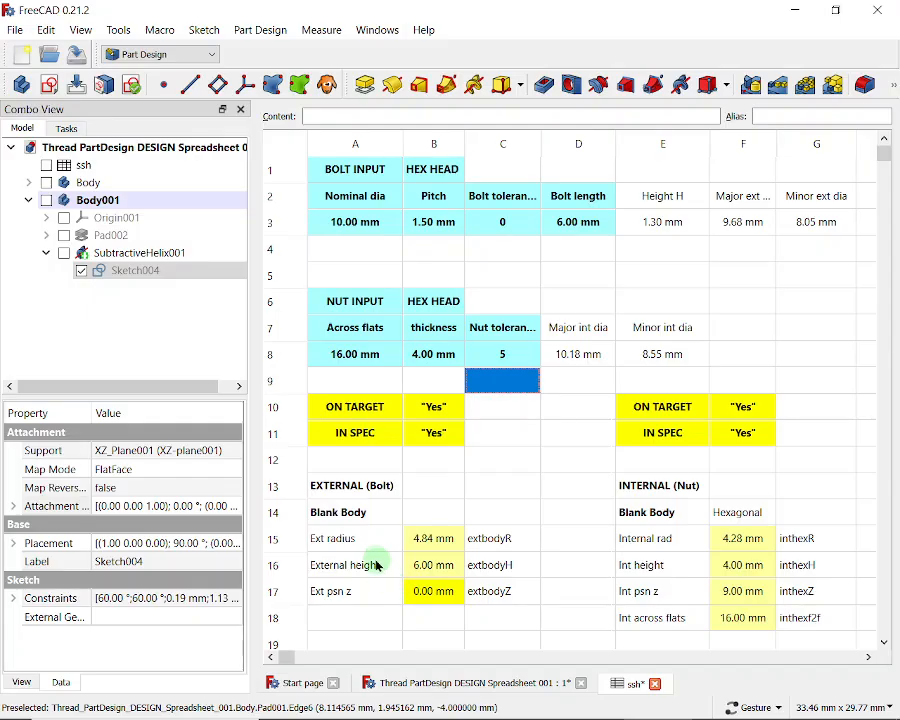
Step: Inspect the updated nut and bolt in the model, checking the internal thread profile's clearance from the bolt thread in its sketch
left_click(433, 686)
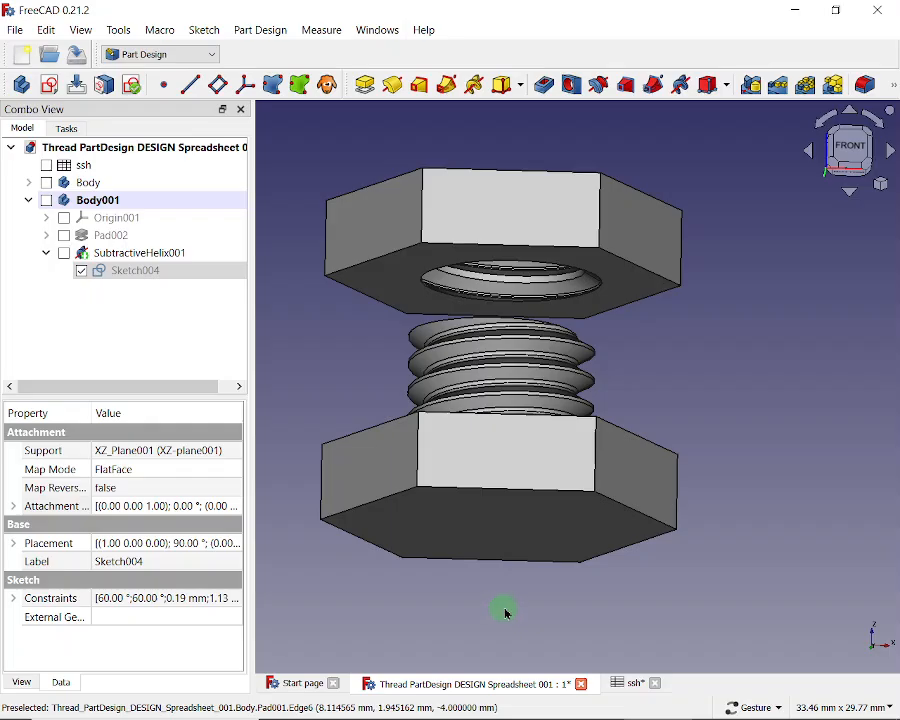
left_click_drag(707, 350, 665, 382)
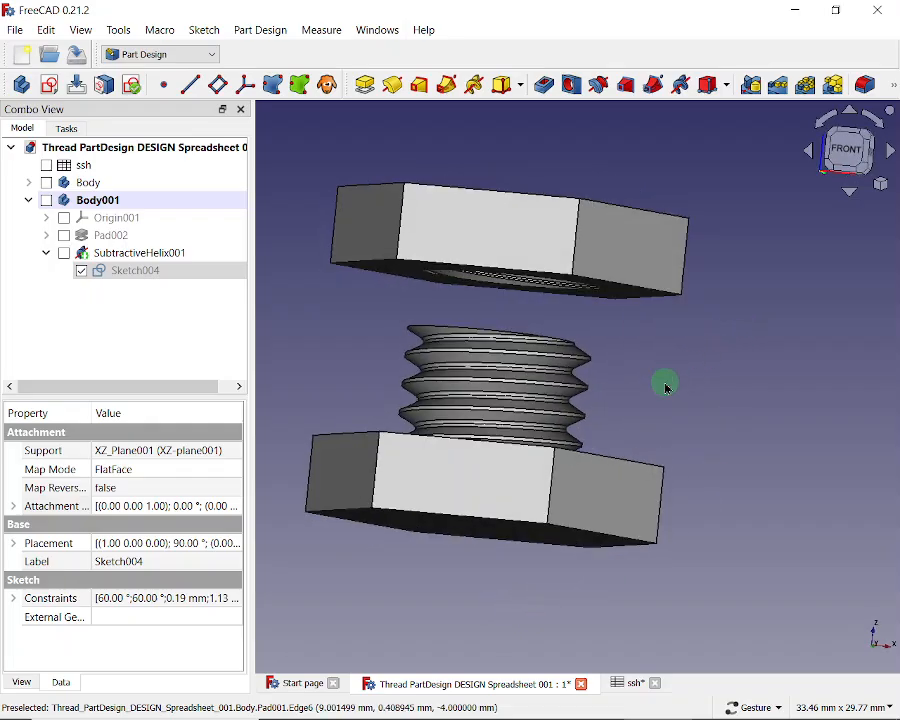
left_click(135, 271)
double_click(135, 271)
scroll(628, 338, "up", 10)
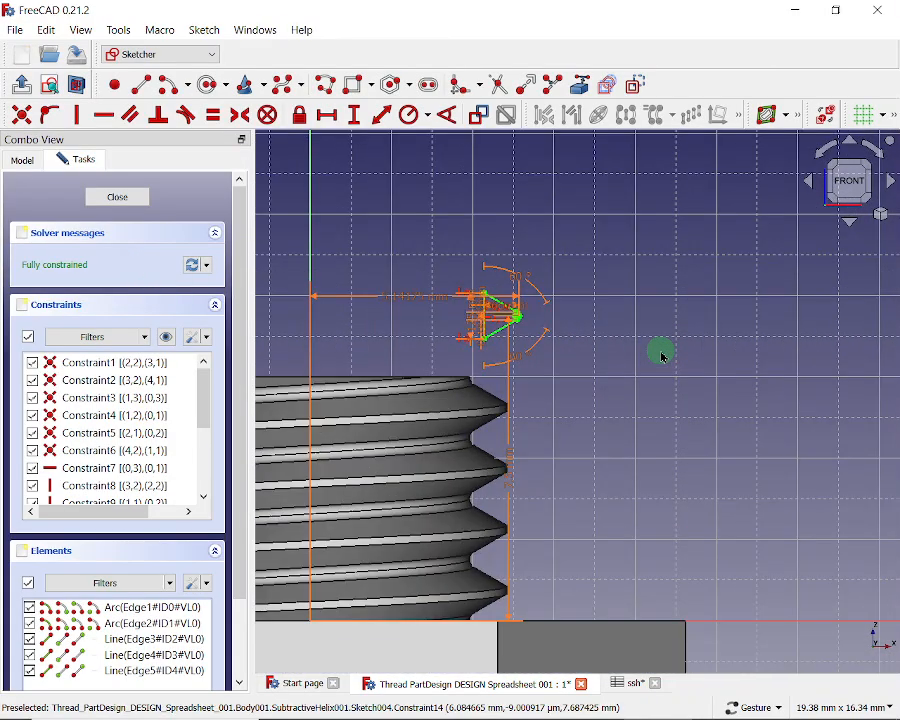
left_click_drag(538, 322, 659, 295)
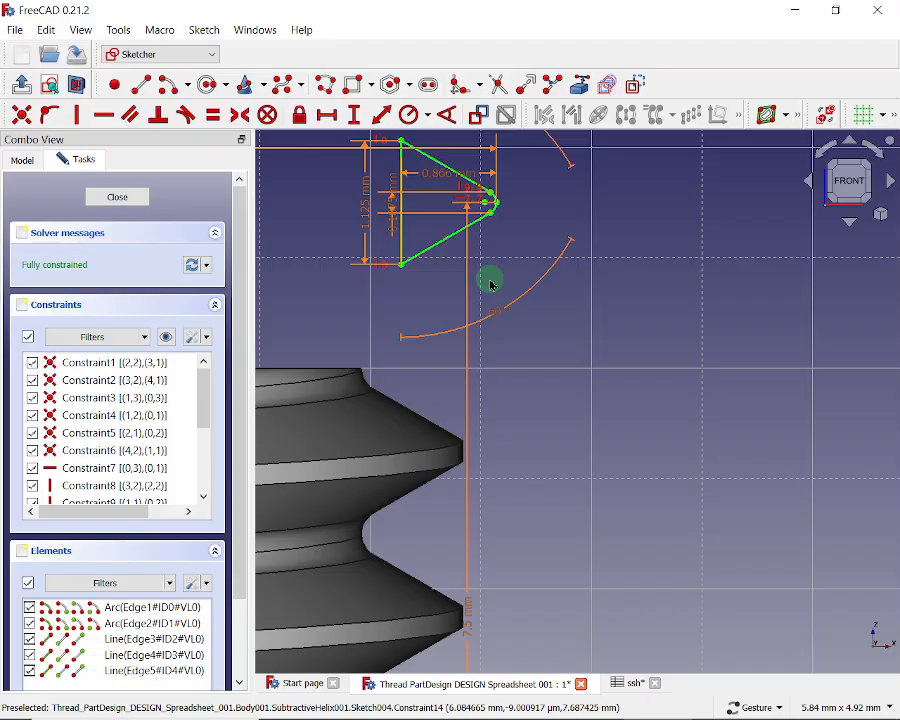
left_click(117, 198)
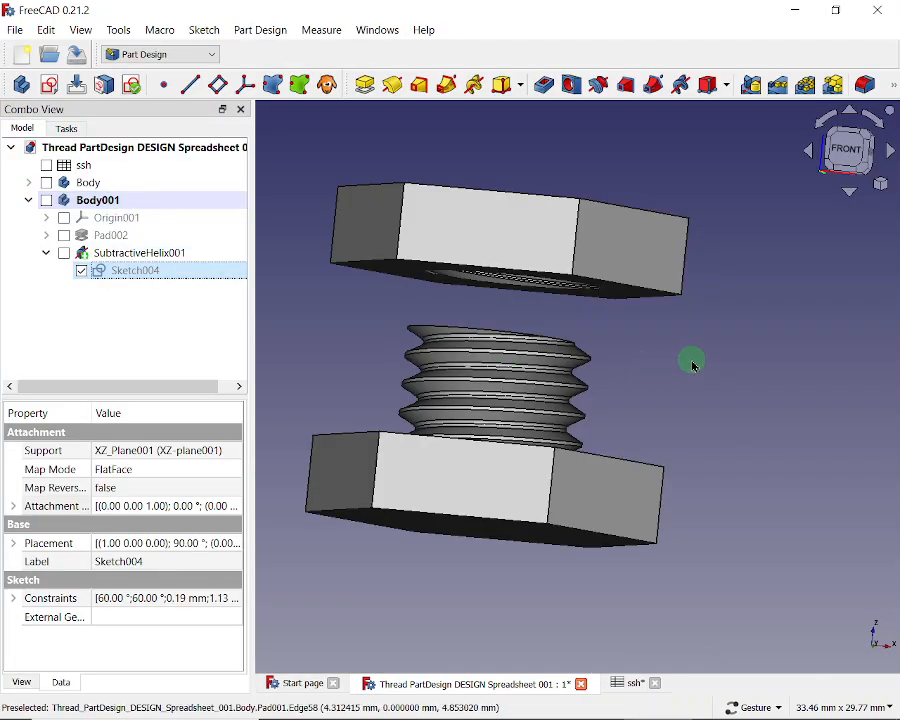
left_click_drag(693, 364, 676, 409)
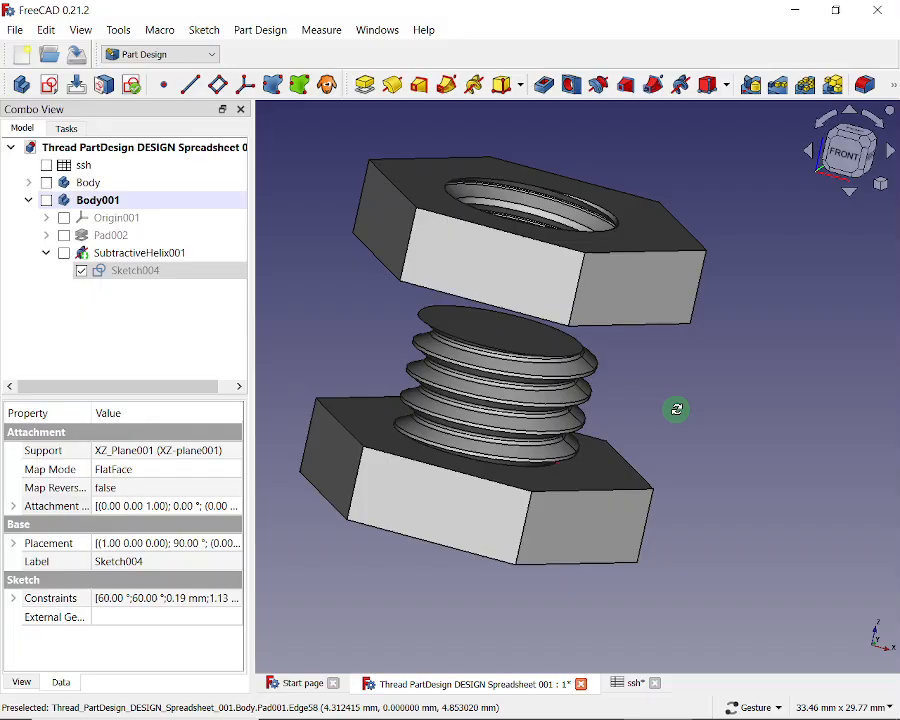